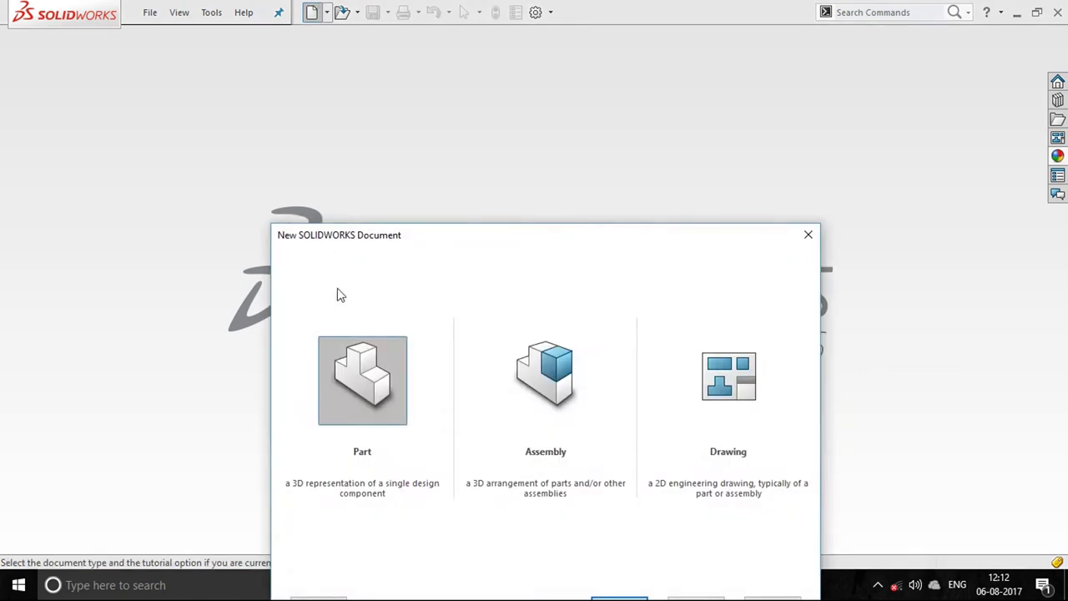
Start a new part and open a sketch on the Front Plane.
{"action": "double_click", "coordinate": [348, 396]}
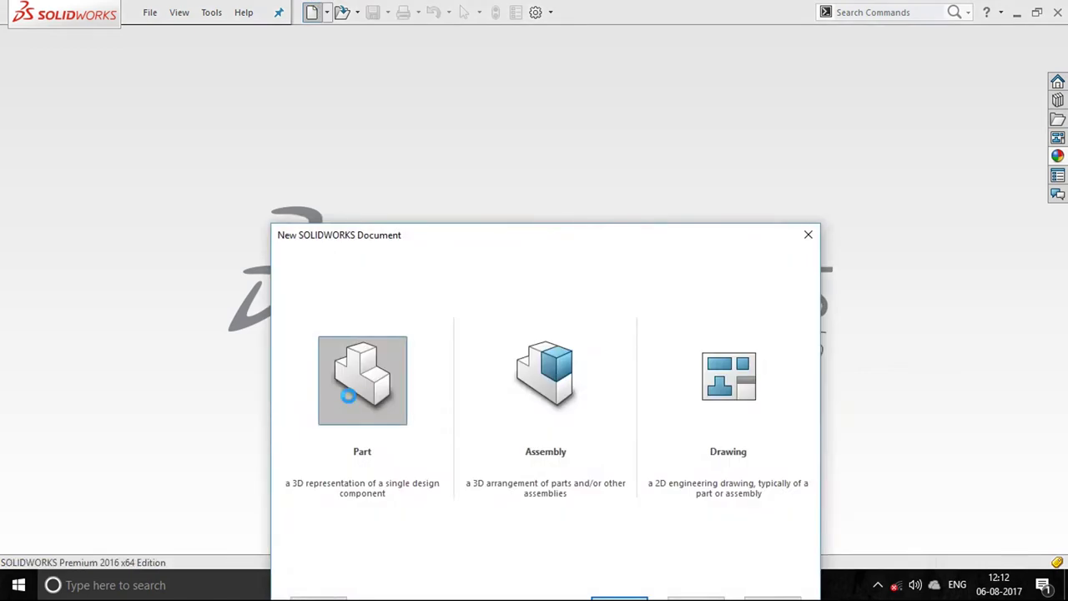
{"action": "left_click", "coordinate": [51, 282]}
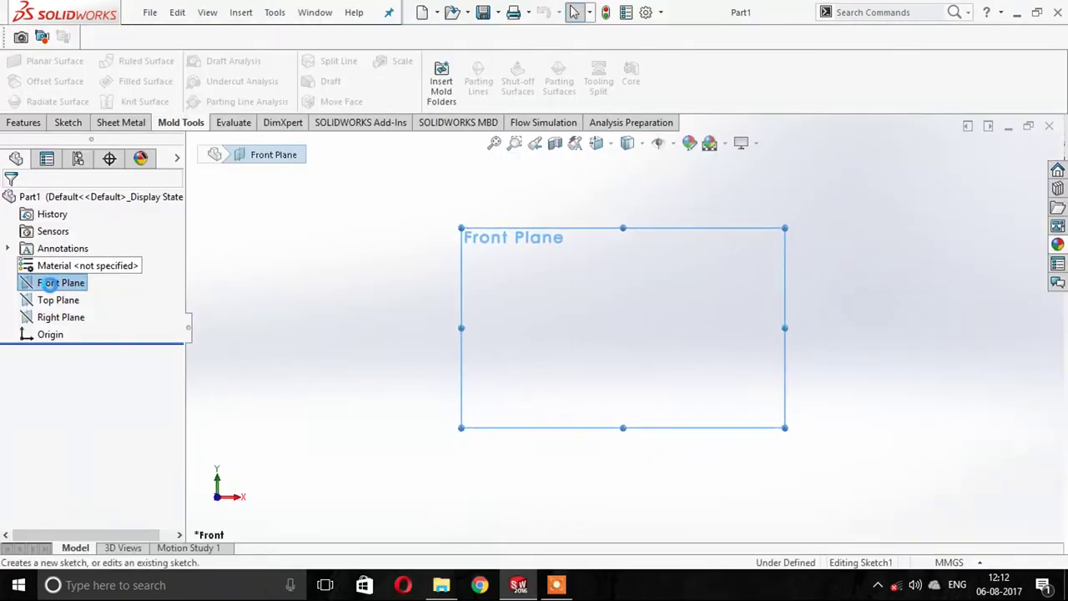
{"action": "left_click", "coordinate": [97, 262]}
{"action": "left_click", "coordinate": [72, 283]}
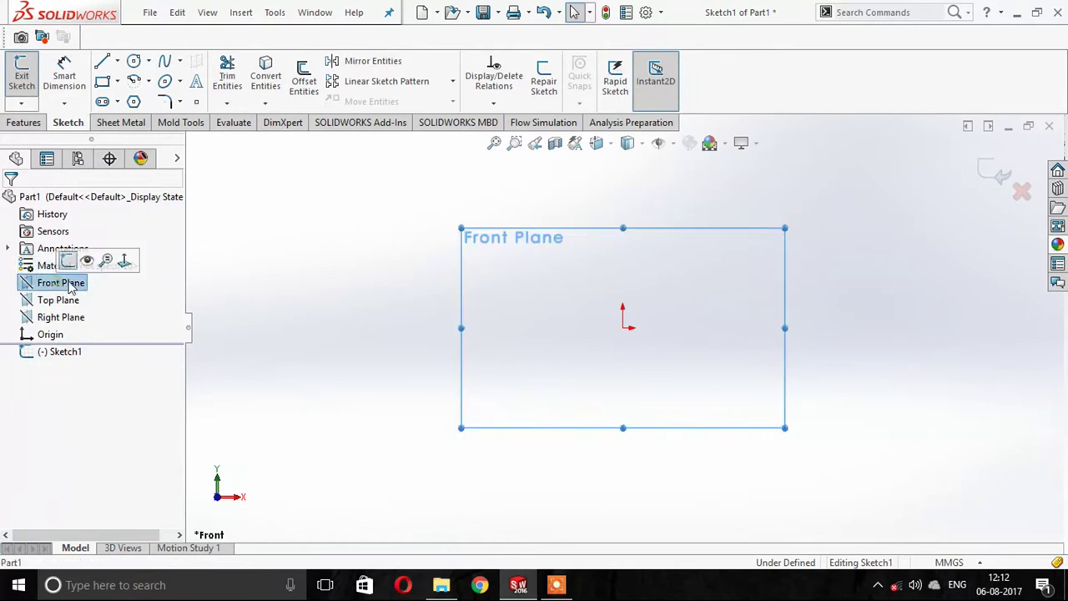
Draw a vertical midpoint line centred on the origin, 150 mm each way.
{"action": "left_click", "coordinate": [118, 62]}
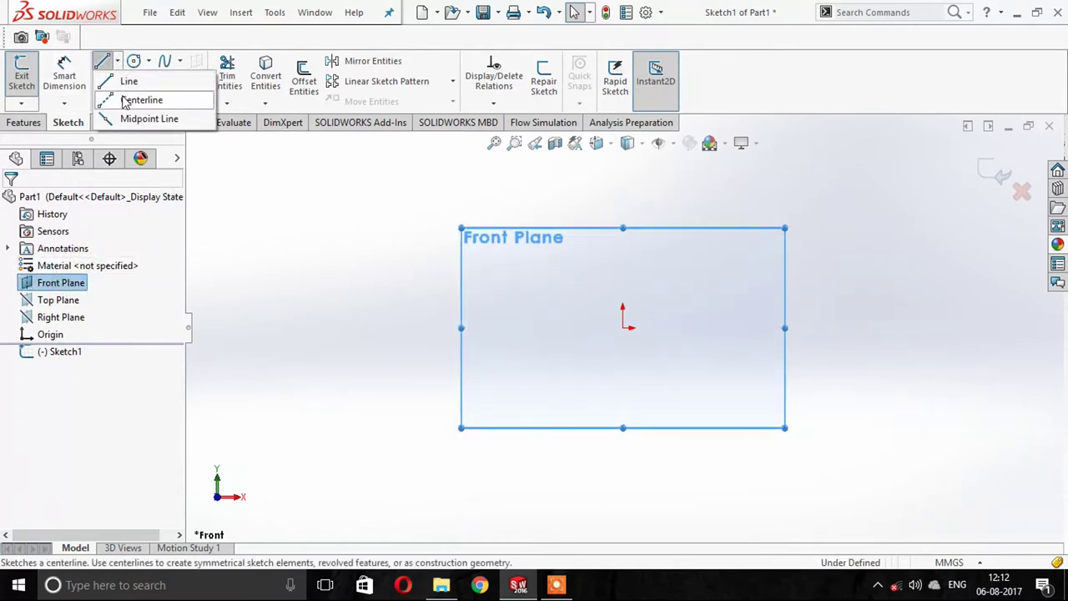
{"action": "left_click", "coordinate": [140, 100]}
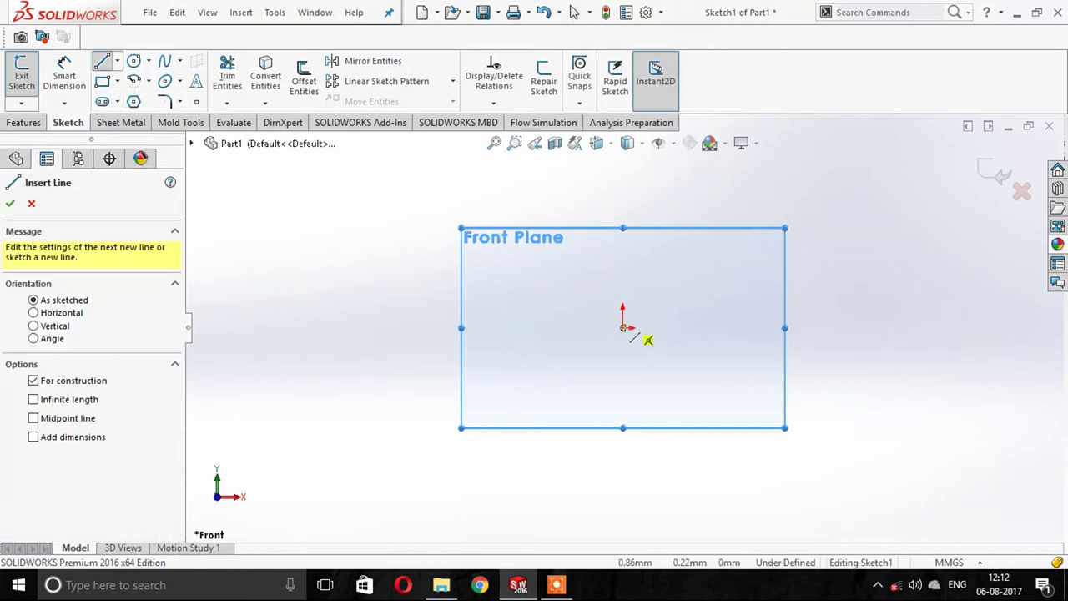
{"action": "key", "text": "Escape"}
{"action": "left_click", "coordinate": [118, 63]}
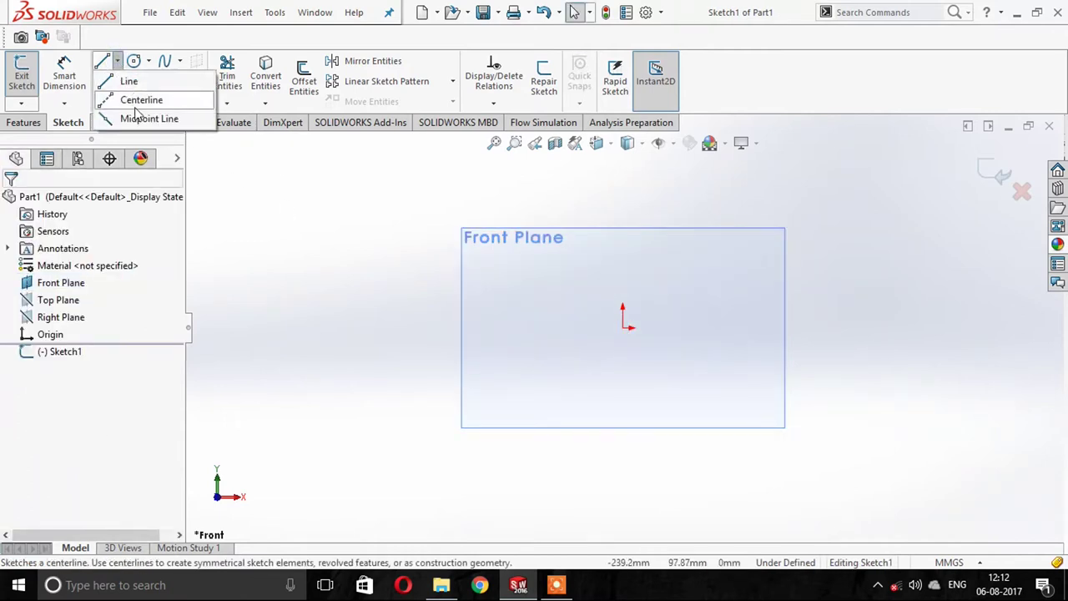
{"action": "left_click", "coordinate": [137, 120]}
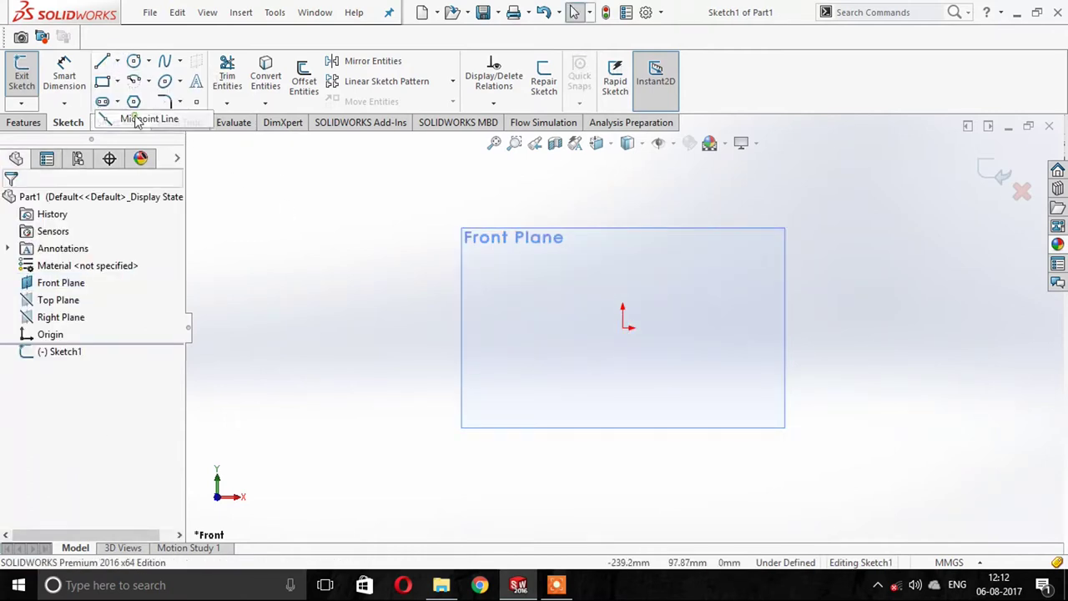
{"action": "left_click", "coordinate": [623, 327]}
{"action": "type", "text": "150"}
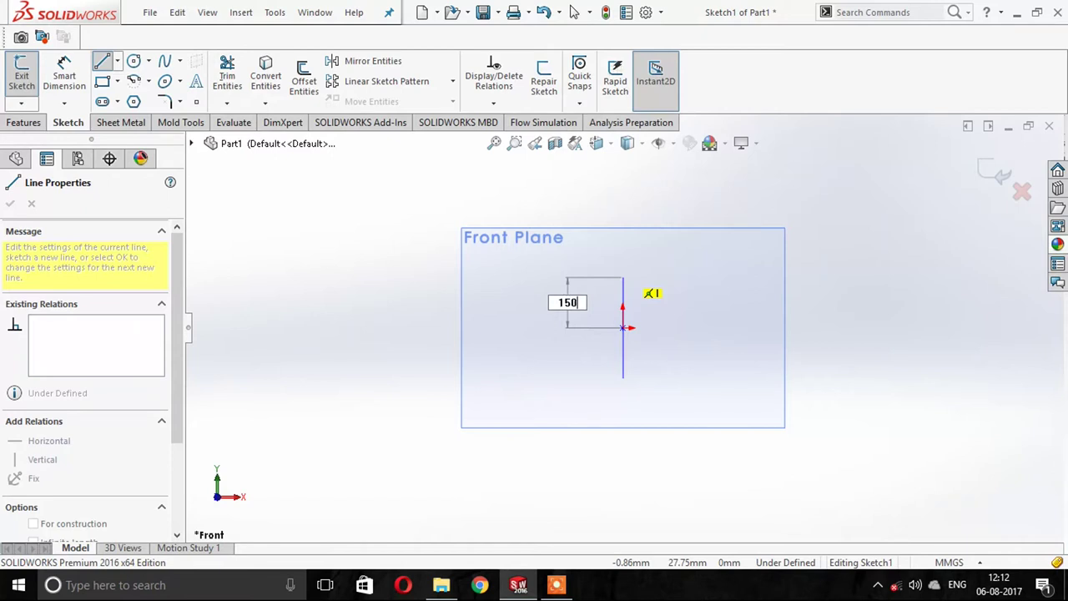
{"action": "key", "text": "Return"}
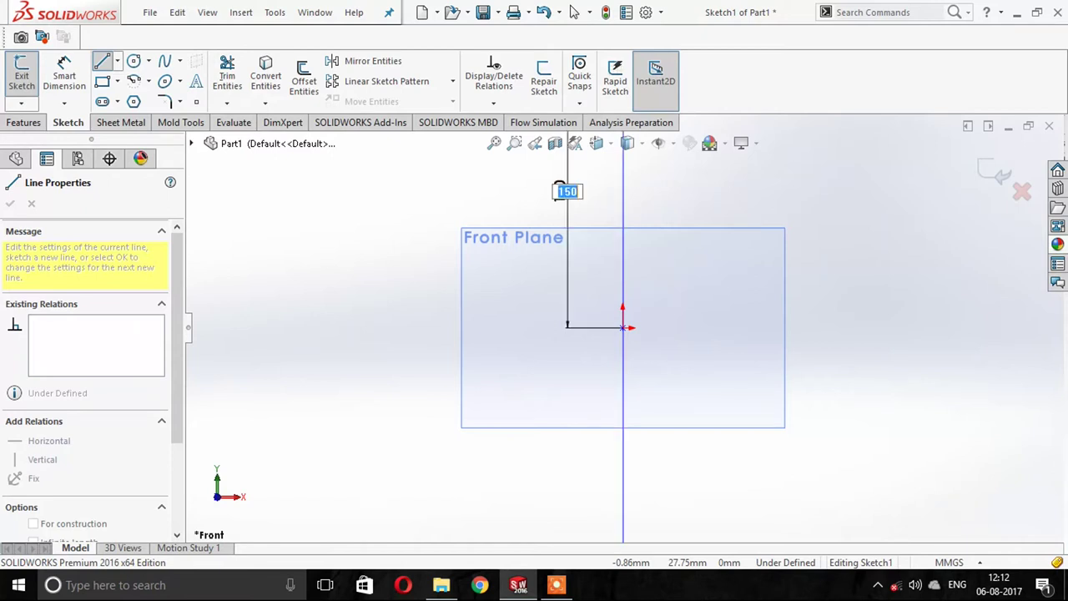
{"action": "key", "text": "Escape"}
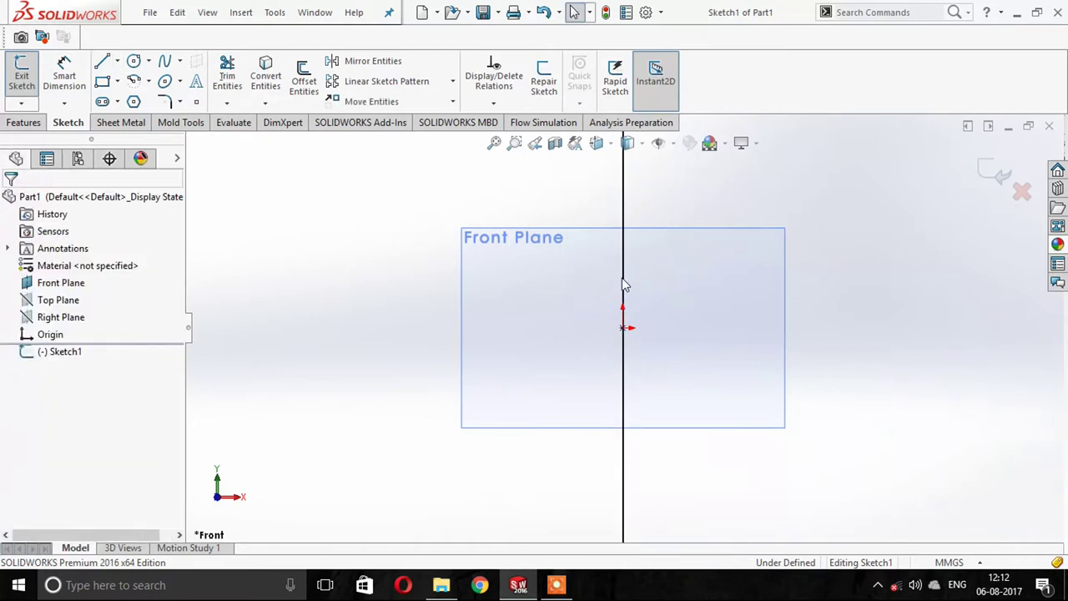
Enlarge the Front Plane outline so it spans the whole vertical line.
{"action": "key", "text": "f"}
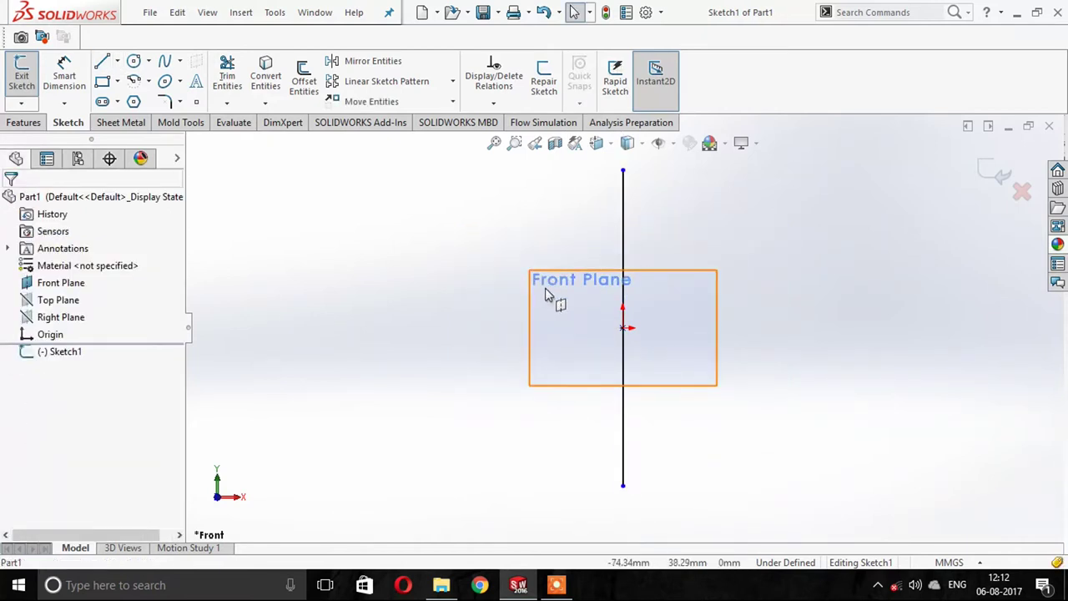
{"action": "left_click", "coordinate": [547, 294]}
{"action": "left_click_drag", "start_coordinate": [528, 269], "coordinate": [509, 127]}
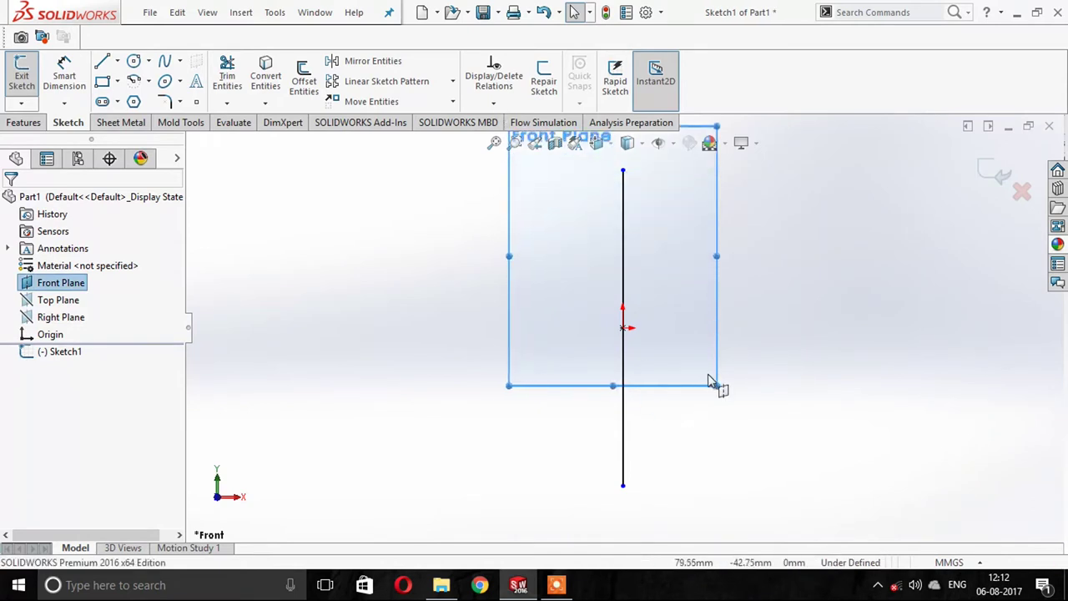
{"action": "left_click_drag", "start_coordinate": [715, 388], "coordinate": [697, 515]}
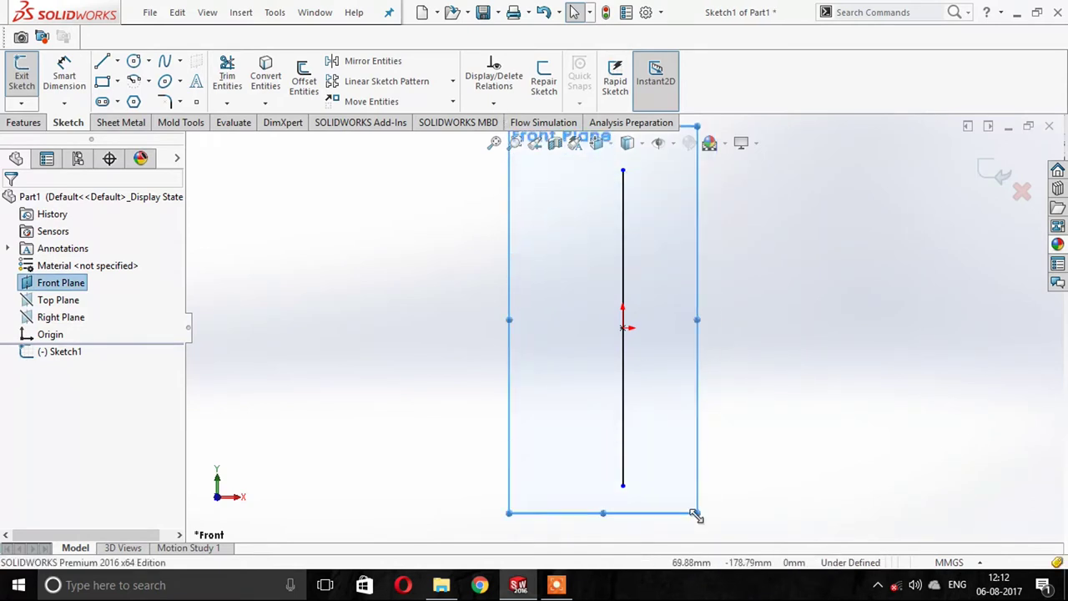
{"action": "scroll", "coordinate": [553, 438], "scroll_direction": "up", "scroll_amount": 1}
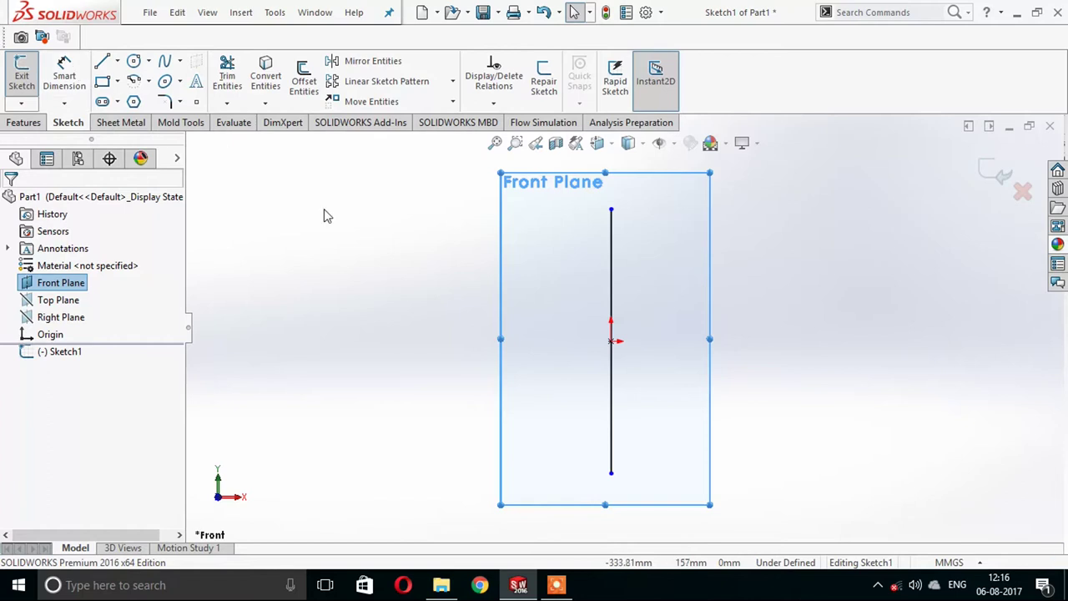
Place two sketch points on the line, one above and one below the origin.
{"action": "left_click", "coordinate": [197, 105]}
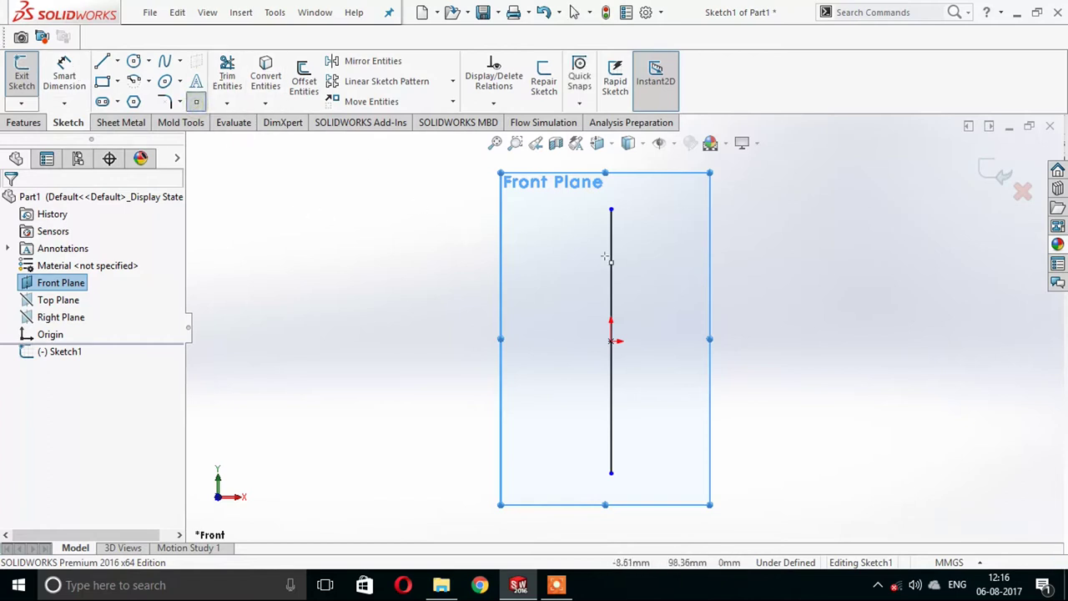
{"action": "left_click", "coordinate": [611, 272]}
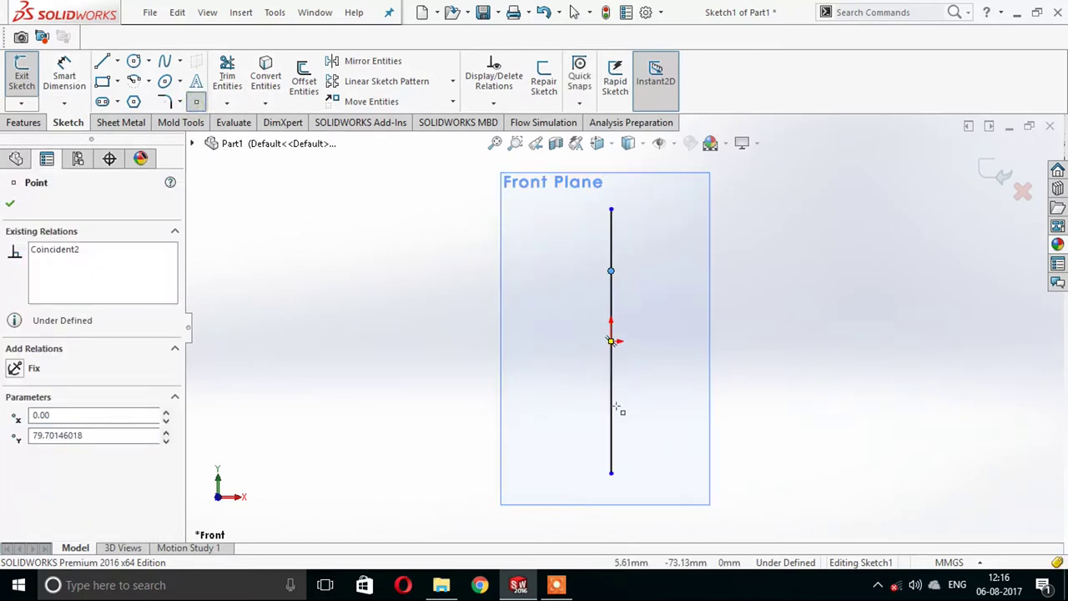
{"action": "left_click", "coordinate": [615, 407]}
{"action": "key", "text": "Escape"}
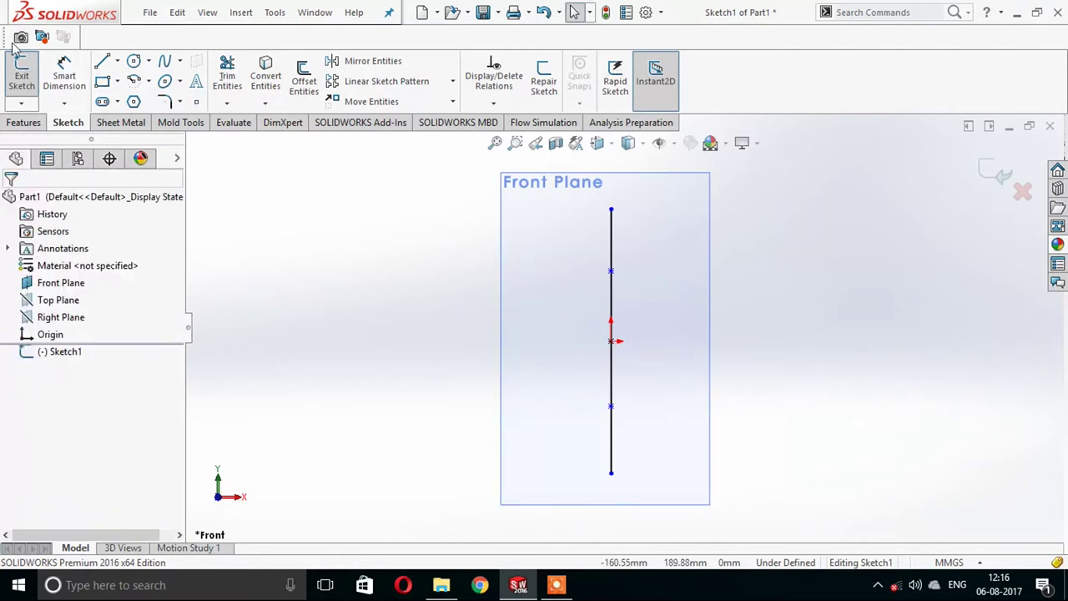
{"action": "left_click", "coordinate": [65, 73]}
Dimension the vertical profile line to 230 mm long.
{"action": "left_click", "coordinate": [613, 239]}
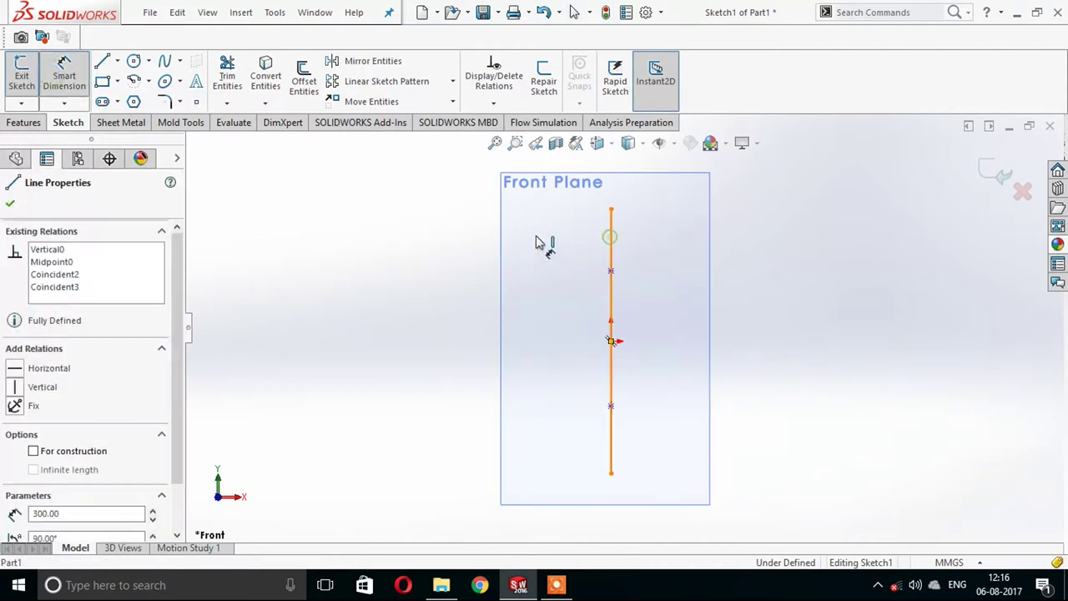
{"action": "left_click", "coordinate": [537, 243]}
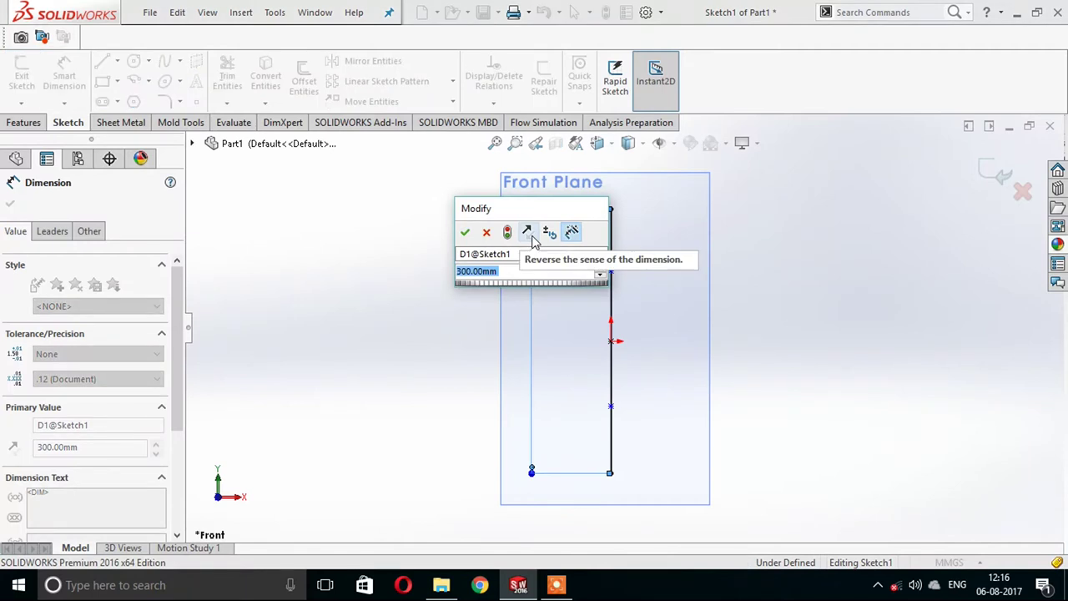
{"action": "type", "text": "230"}
{"action": "key", "text": "Return"}
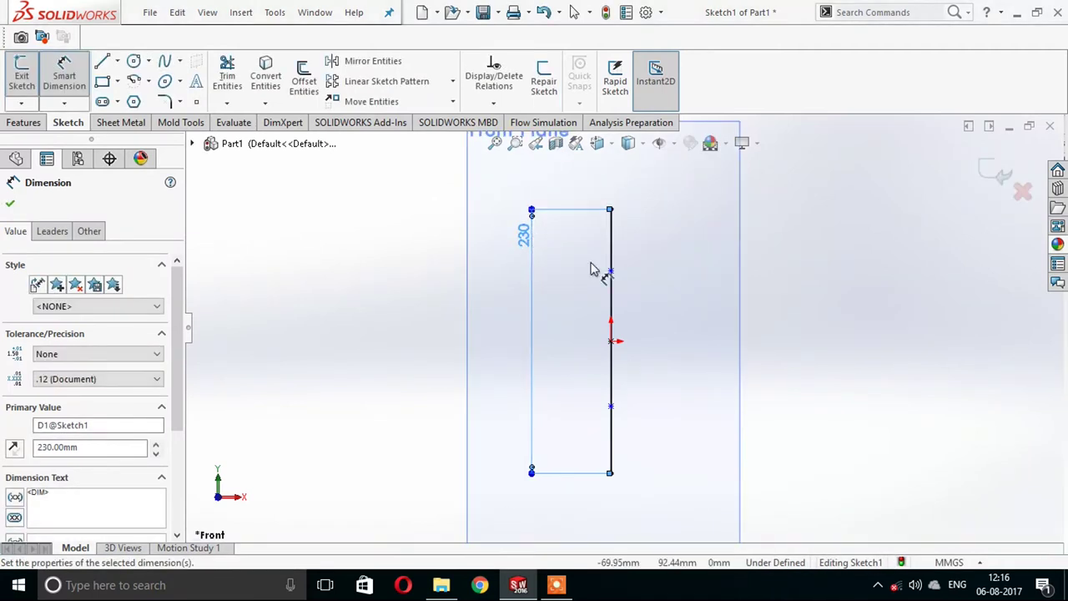
{"action": "key", "text": "Escape"}
Dimension the upper sketch point 57.50 mm (115/2) above the origin.
{"action": "left_click", "coordinate": [64, 75]}
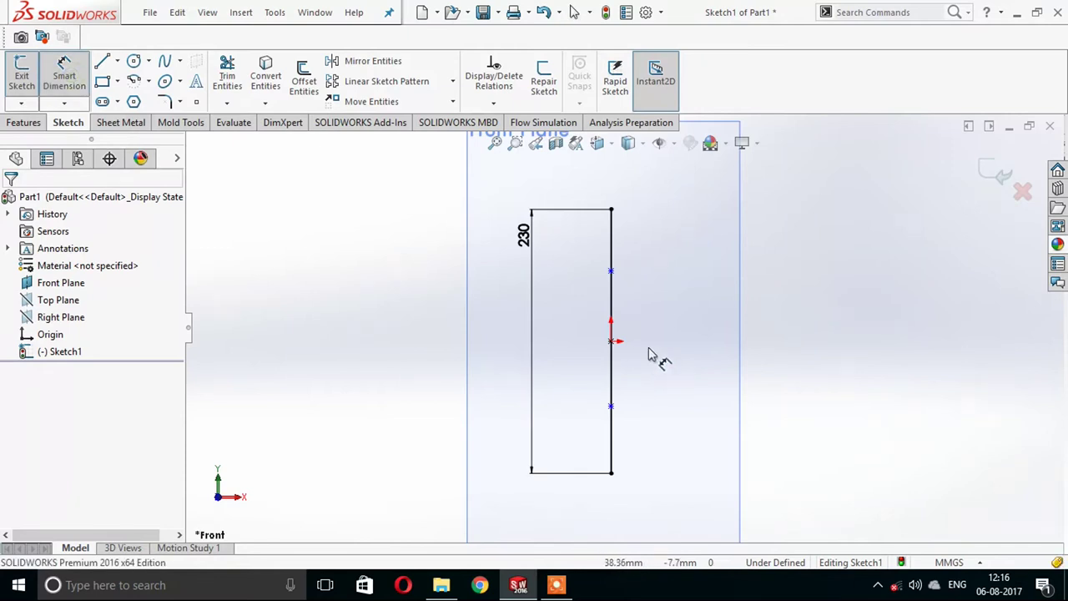
{"action": "left_click", "coordinate": [611, 340]}
{"action": "left_click", "coordinate": [612, 210]}
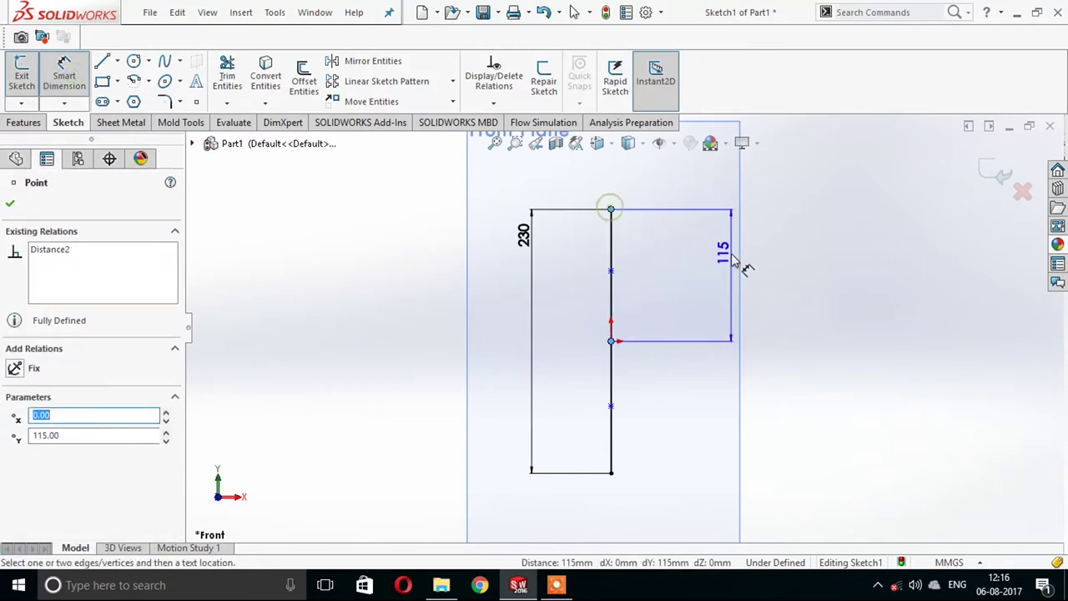
{"action": "left_click", "coordinate": [733, 262]}
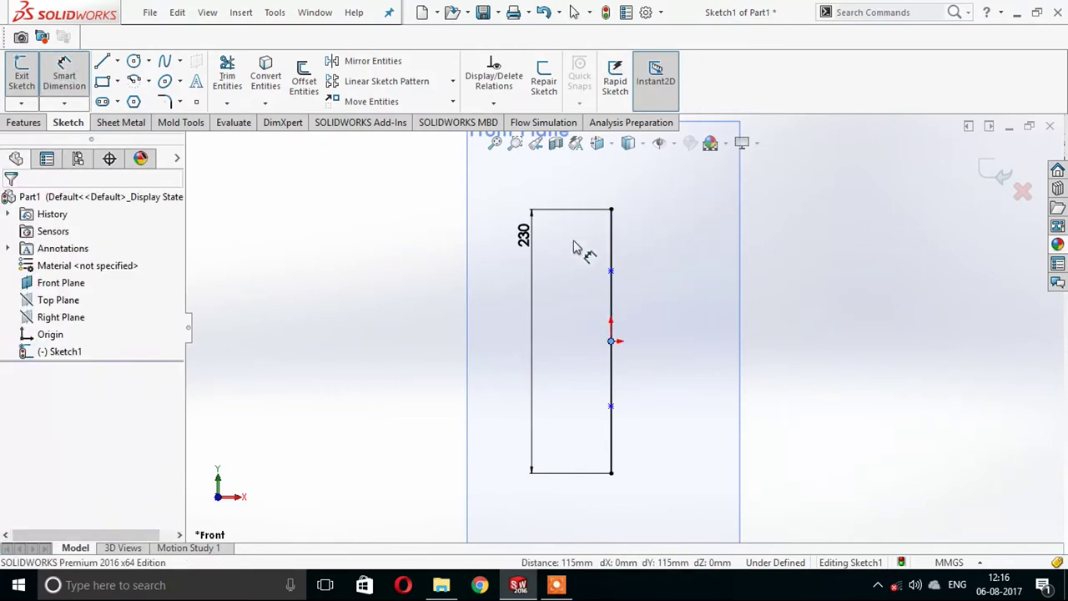
{"action": "left_click", "coordinate": [611, 272]}
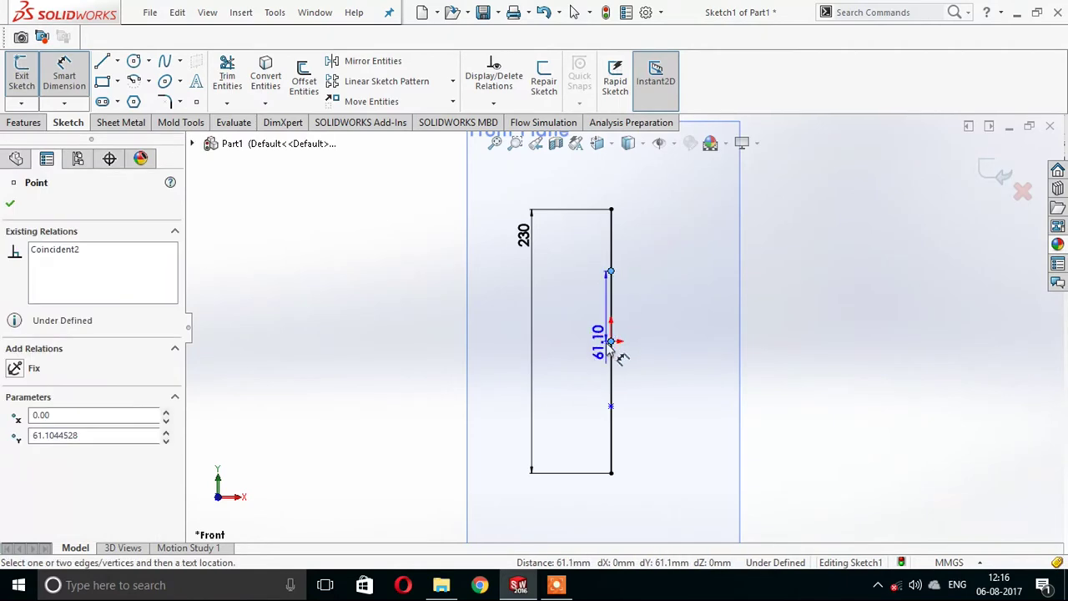
{"action": "left_click", "coordinate": [684, 330]}
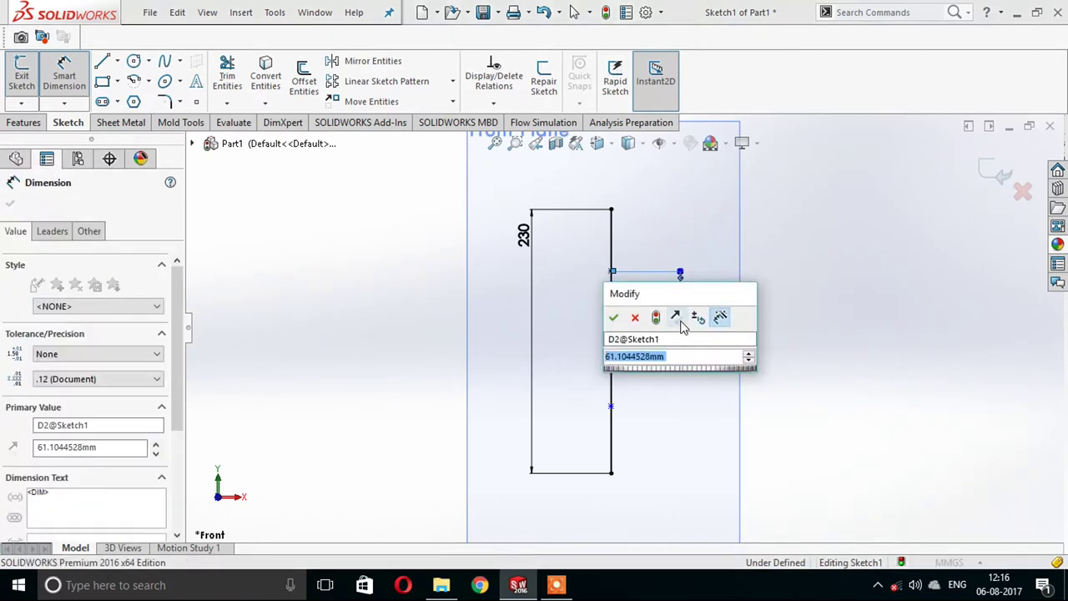
{"action": "type", "text": "115/2"}
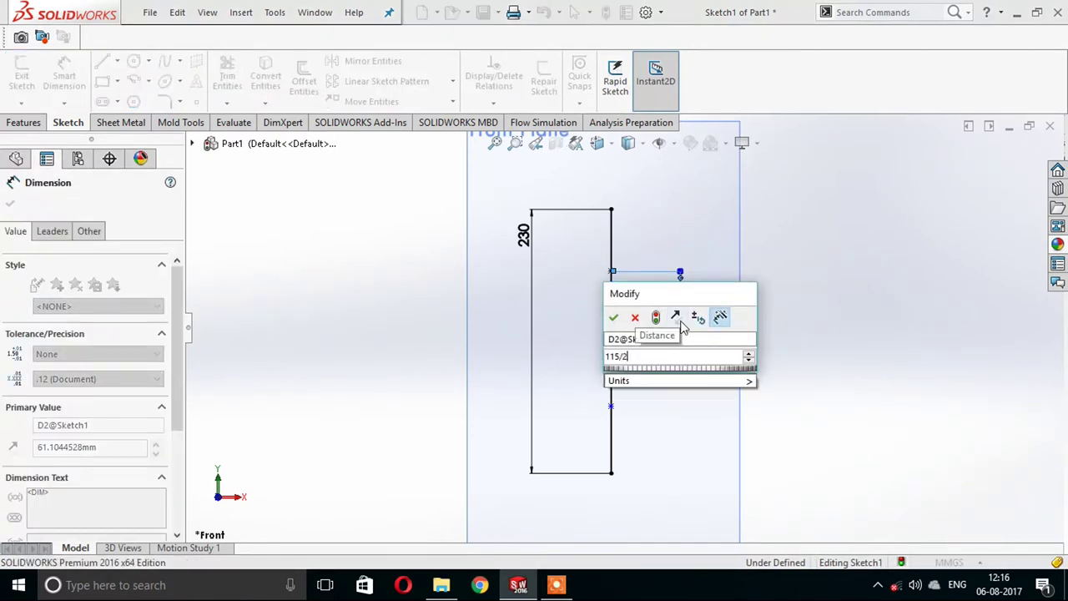
{"action": "key", "text": "Return"}
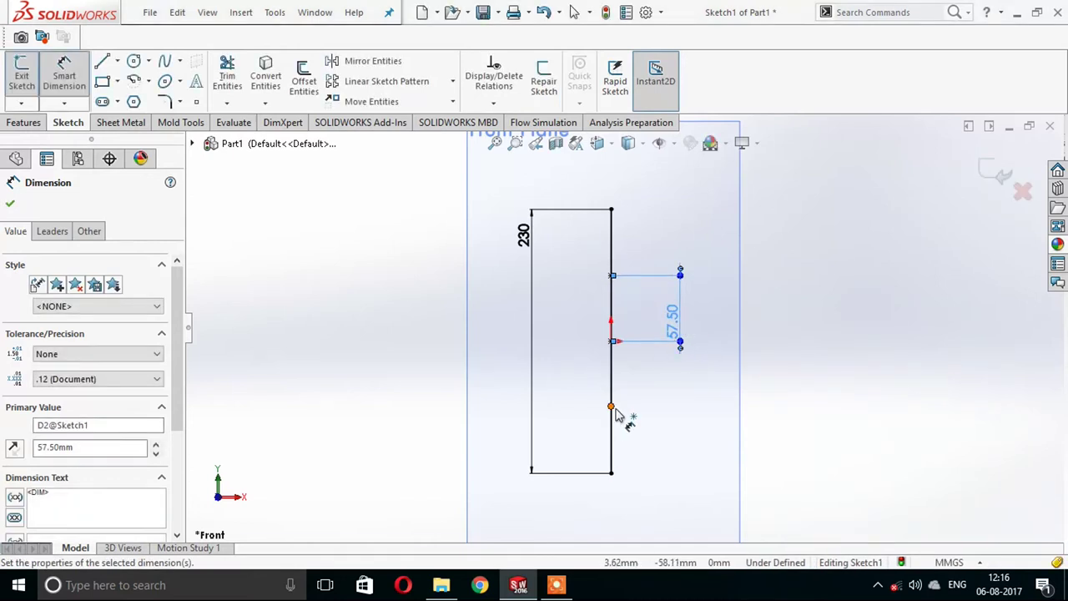
Dimension the lower sketch point 57.5 mm below the origin.
{"action": "left_click", "coordinate": [612, 341]}
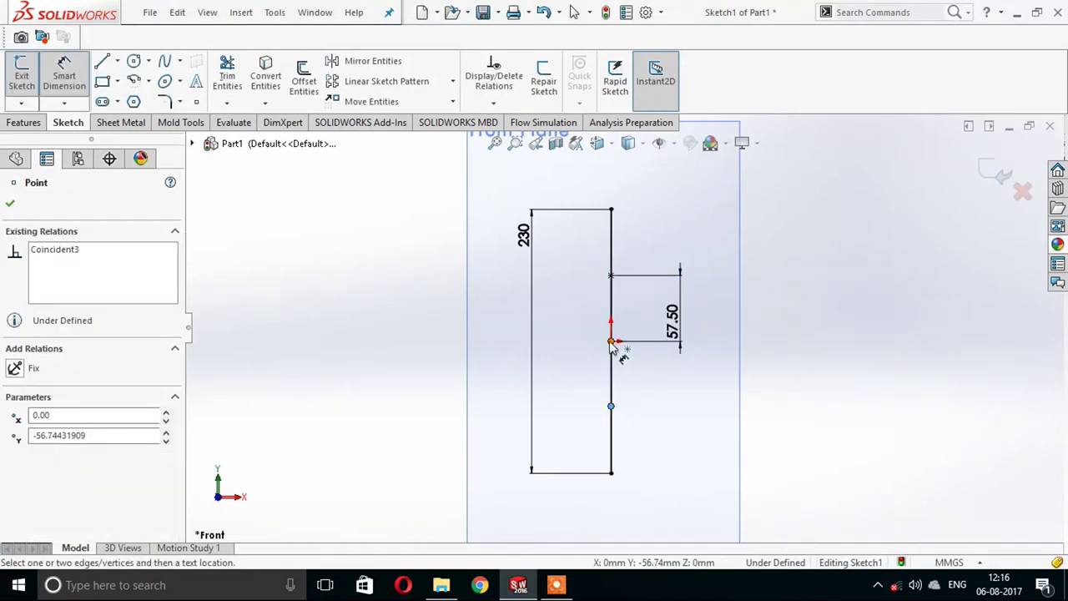
{"action": "left_click", "coordinate": [680, 363]}
{"action": "type", "text": "5"}
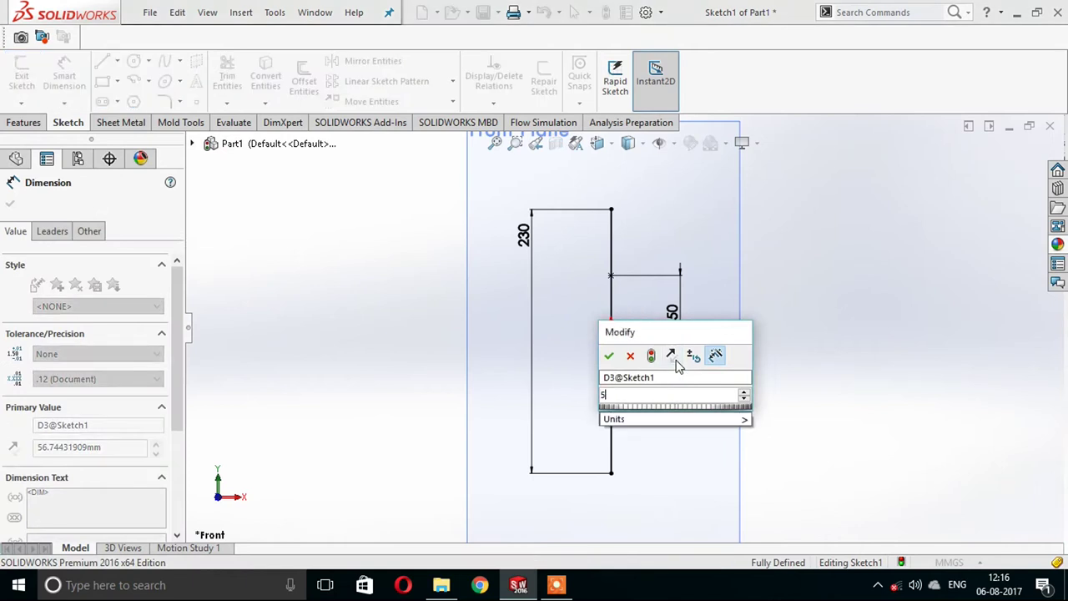
{"action": "type", "text": "7.5"}
{"action": "key", "text": "Return"}
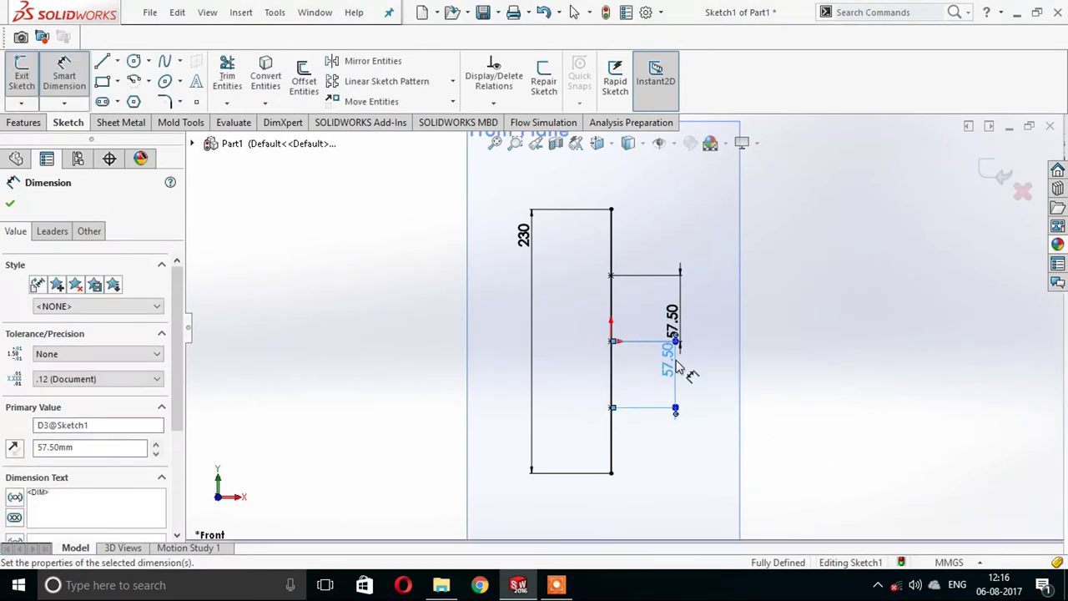
{"action": "key", "text": "Escape"}
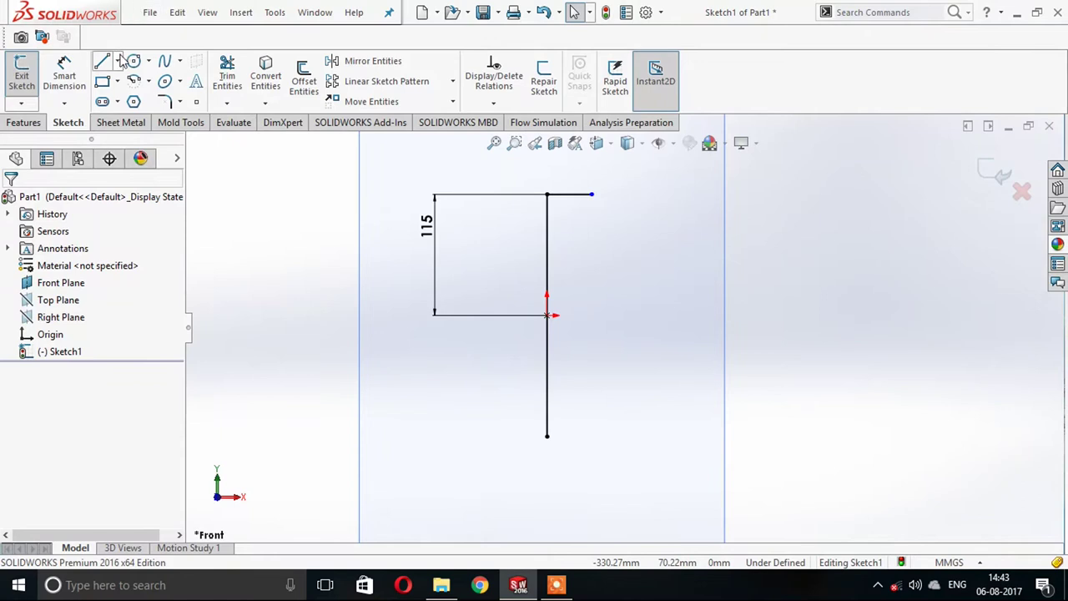
Draw a 35 mm horizontal centerline from the vertical line's bottom end.
{"action": "left_click", "coordinate": [118, 60]}
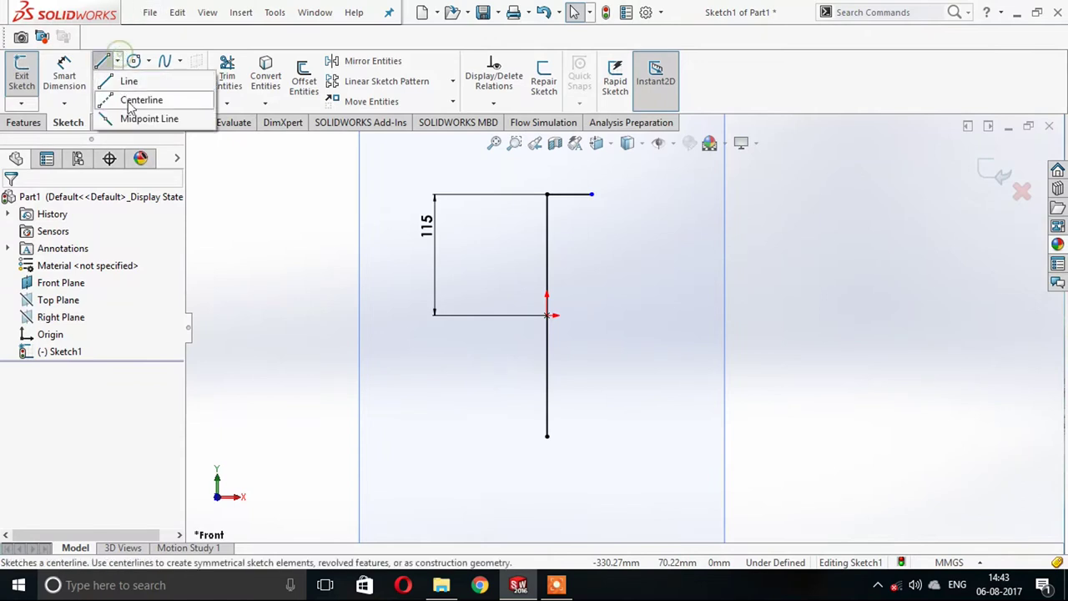
{"action": "left_click", "coordinate": [134, 103]}
{"action": "left_click", "coordinate": [548, 436]}
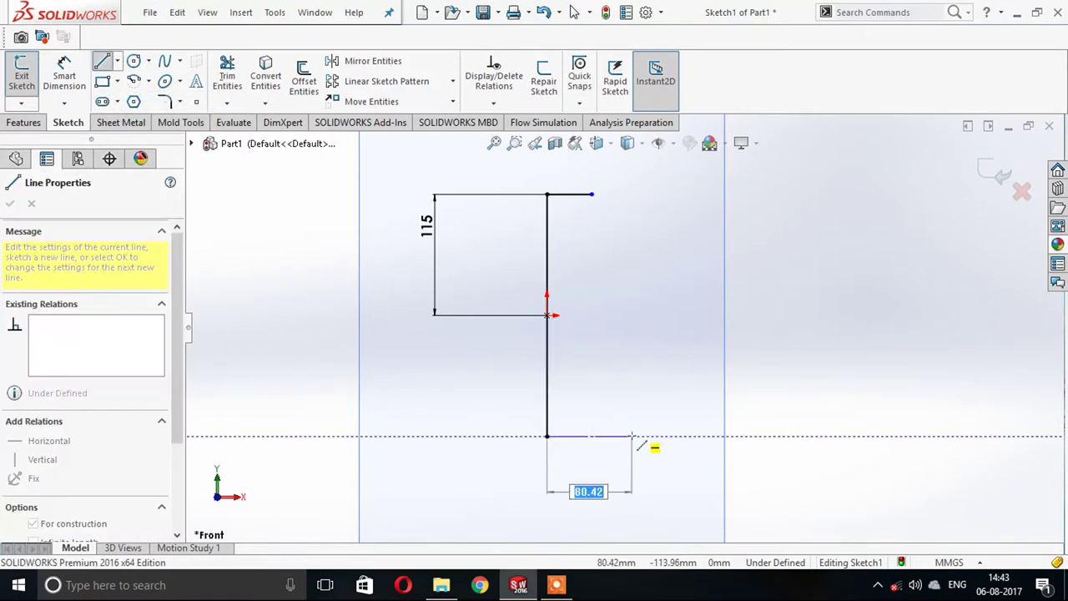
{"action": "key", "text": "Return"}
{"action": "key", "text": "Escape"}
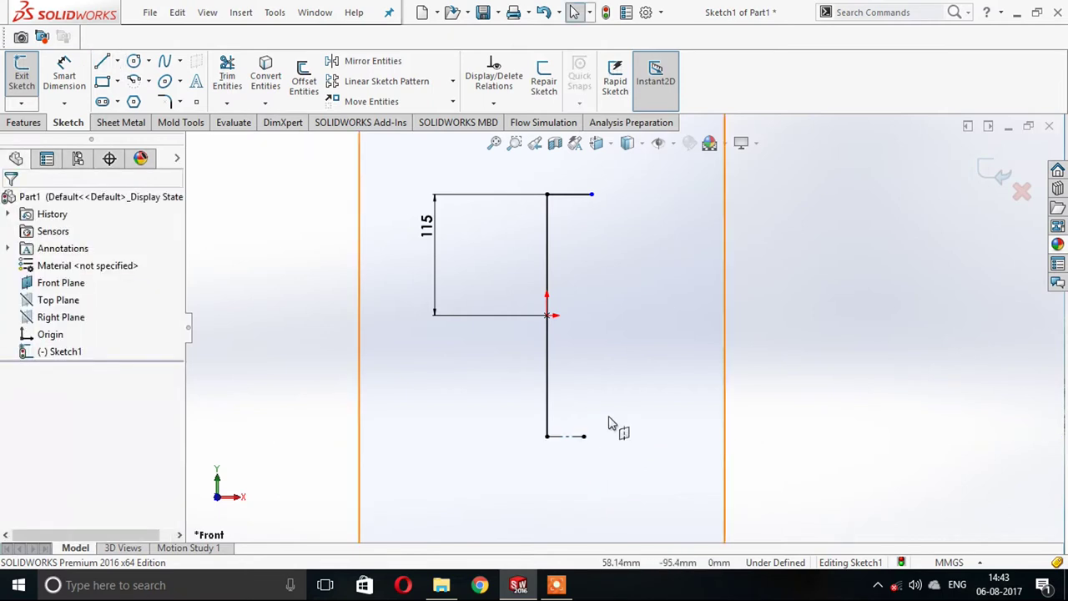
{"action": "scroll", "coordinate": [615, 424], "scroll_direction": "down", "scroll_amount": 2}
Add a 5 mm line starting at the centerline's far end.
{"action": "left_click", "coordinate": [99, 61]}
{"action": "scroll", "coordinate": [579, 387], "scroll_direction": "down", "scroll_amount": 2}
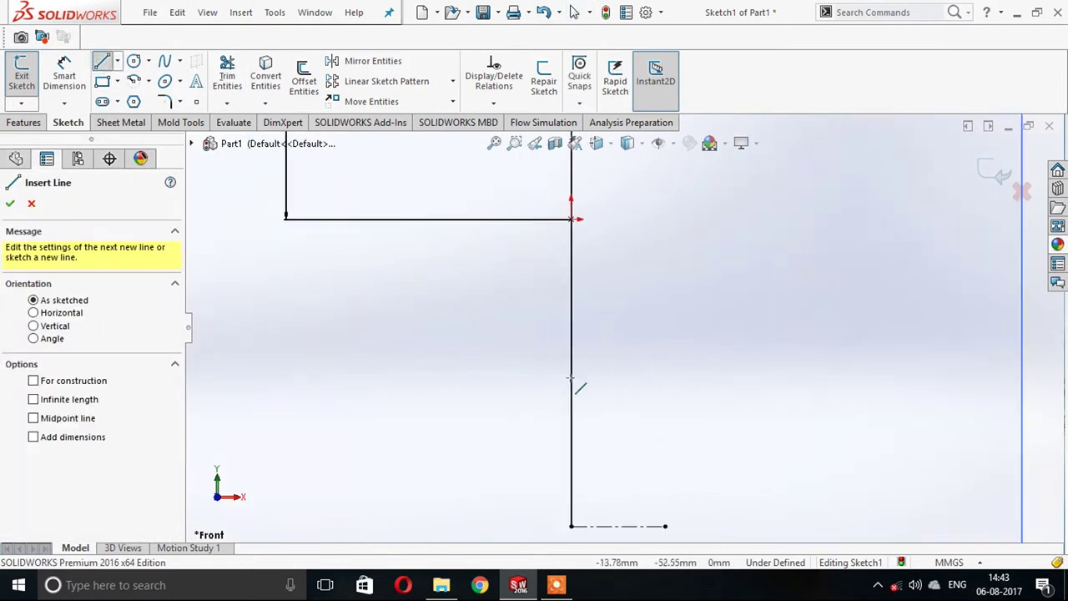
{"action": "scroll", "coordinate": [684, 517], "scroll_direction": "down", "scroll_amount": 1}
{"action": "scroll", "coordinate": [684, 509], "scroll_direction": "up", "scroll_amount": 1}
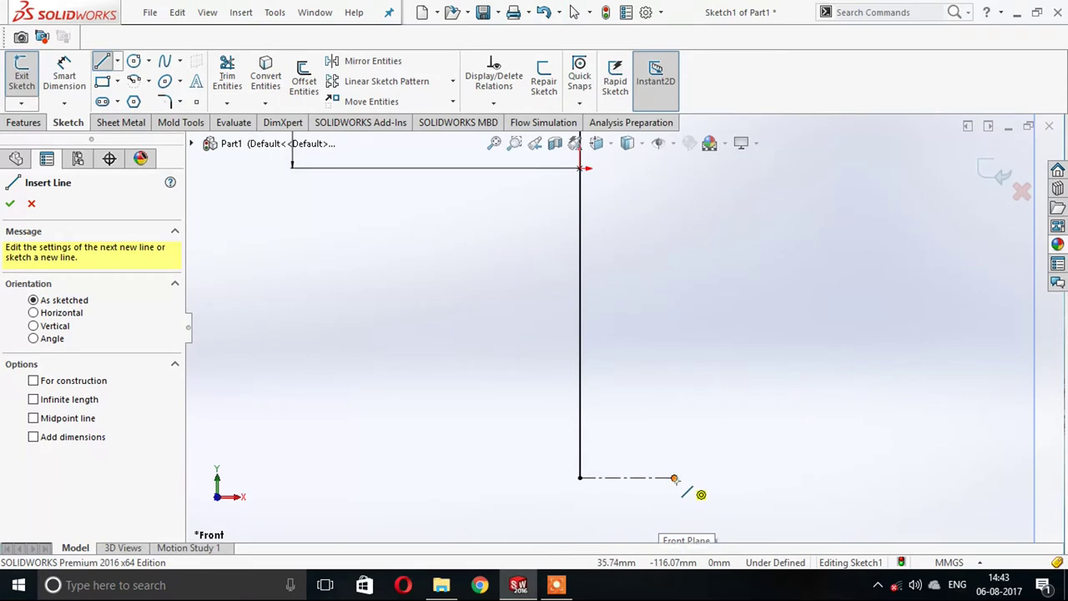
{"action": "left_click", "coordinate": [675, 478]}
{"action": "key", "text": "Return"}
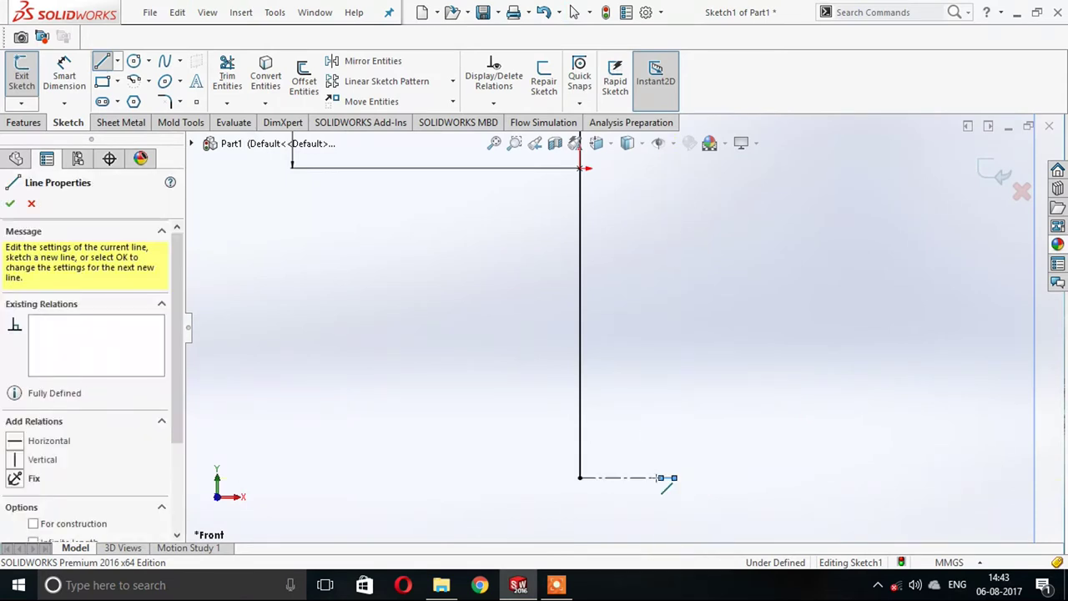
{"action": "key", "text": "Escape"}
{"action": "scroll", "coordinate": [691, 473], "scroll_direction": "down", "scroll_amount": 1}
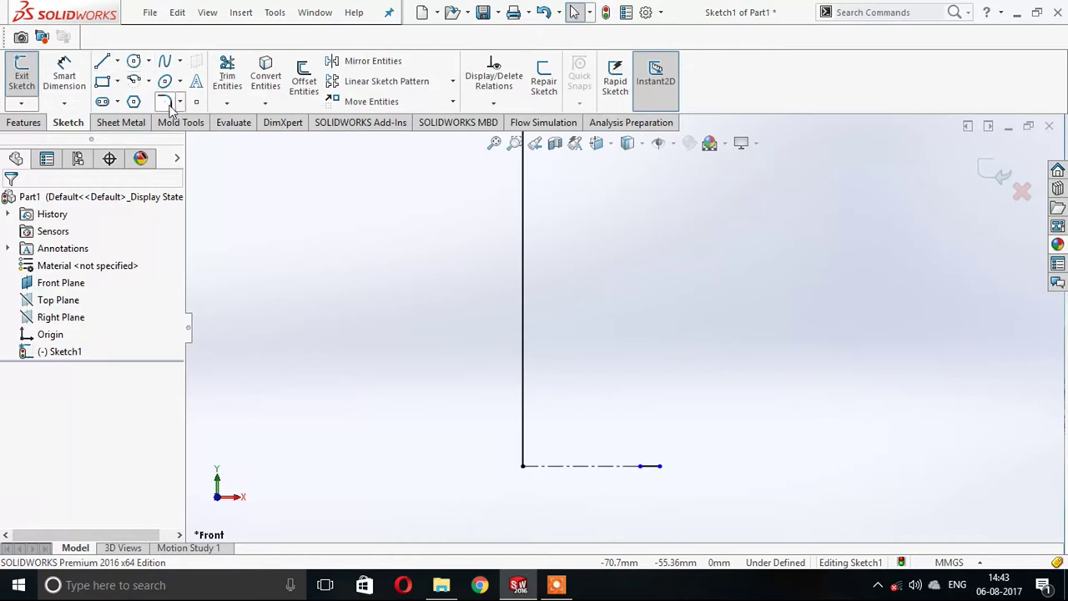
Place a point on the vertical line dimensioned 5 mm above its bottom end.
{"action": "left_click", "coordinate": [522, 413]}
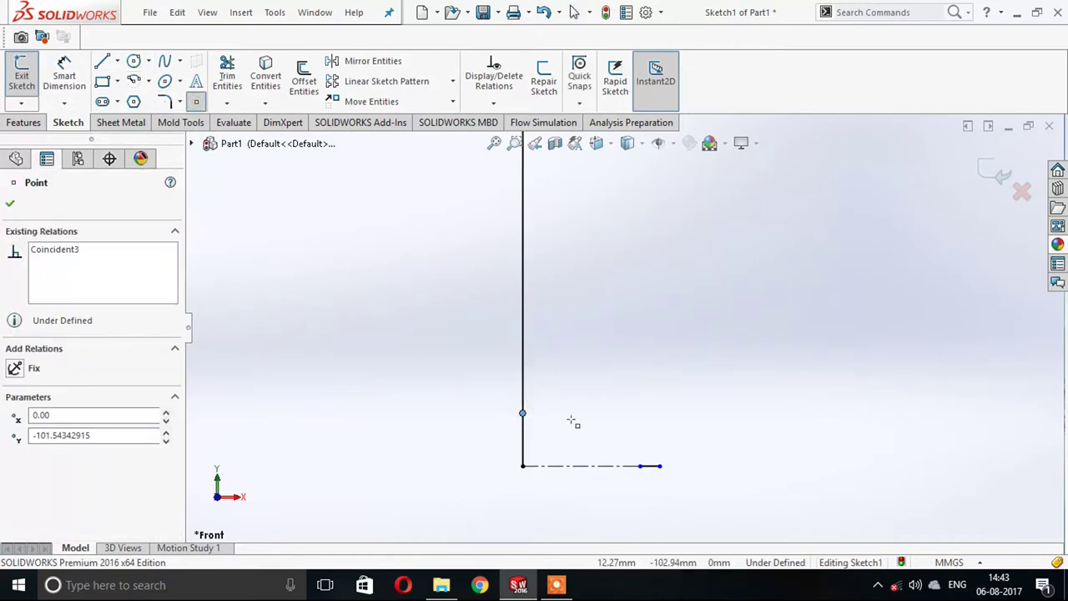
{"action": "key", "text": "Escape"}
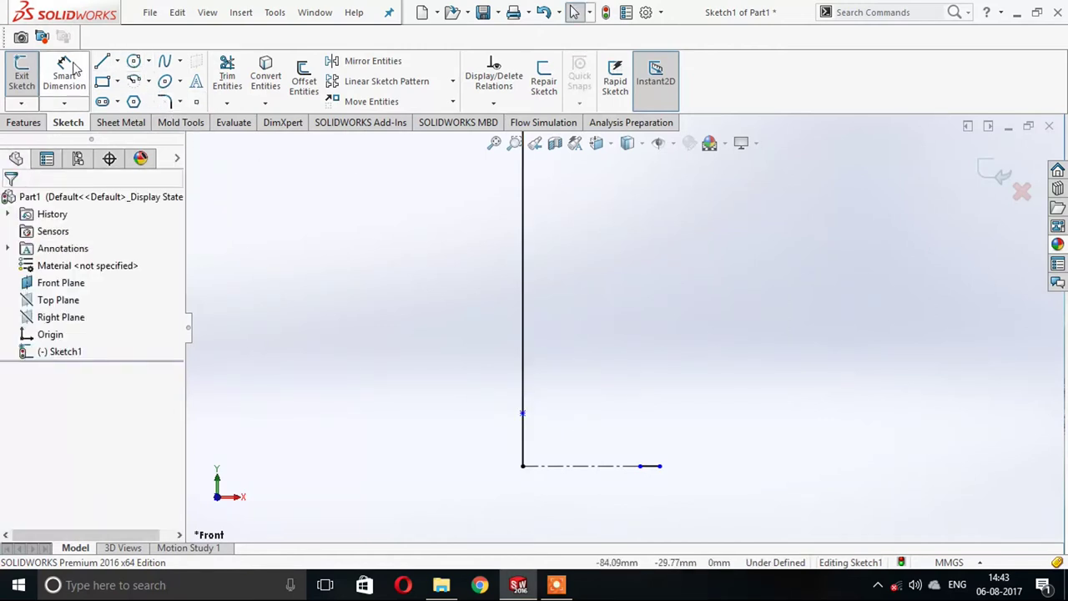
{"action": "left_click", "coordinate": [67, 70]}
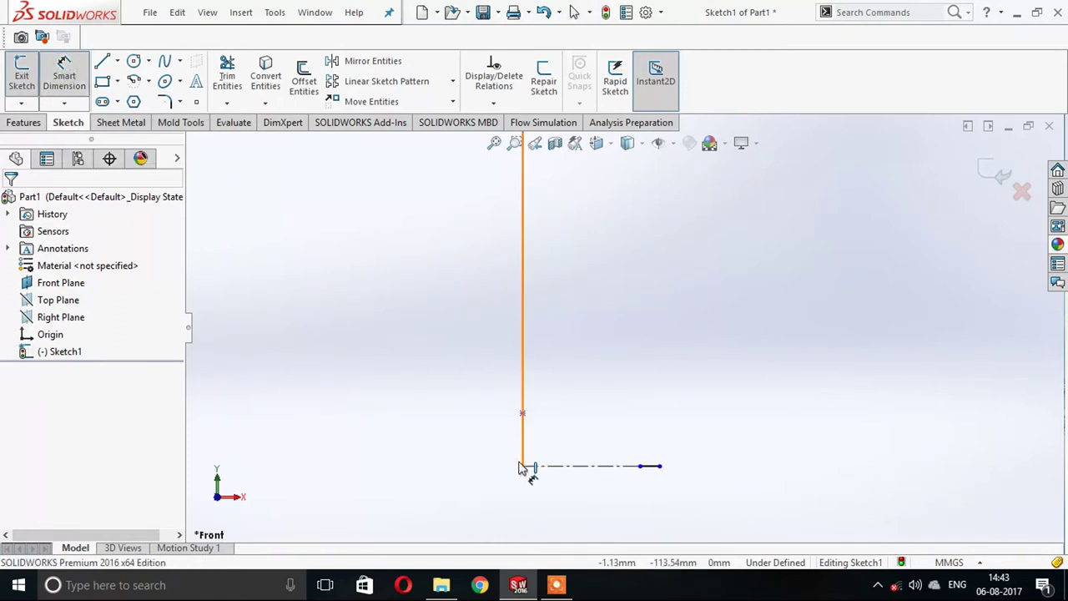
{"action": "left_click", "coordinate": [523, 466]}
{"action": "left_click", "coordinate": [522, 413]}
{"action": "left_click", "coordinate": [401, 417]}
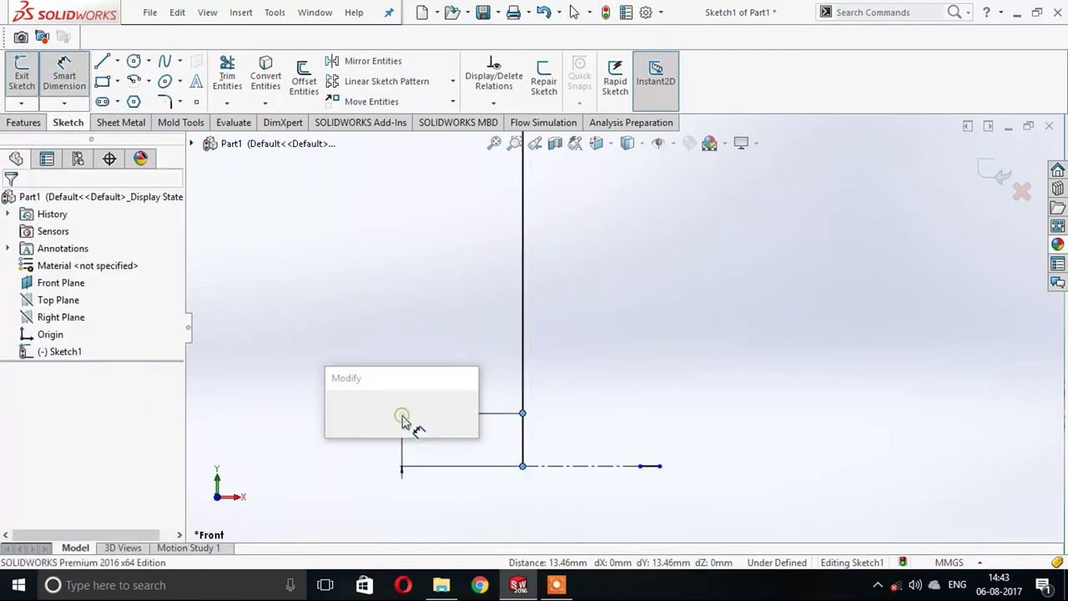
{"action": "type", "text": "5"}
{"action": "key", "text": "Return"}
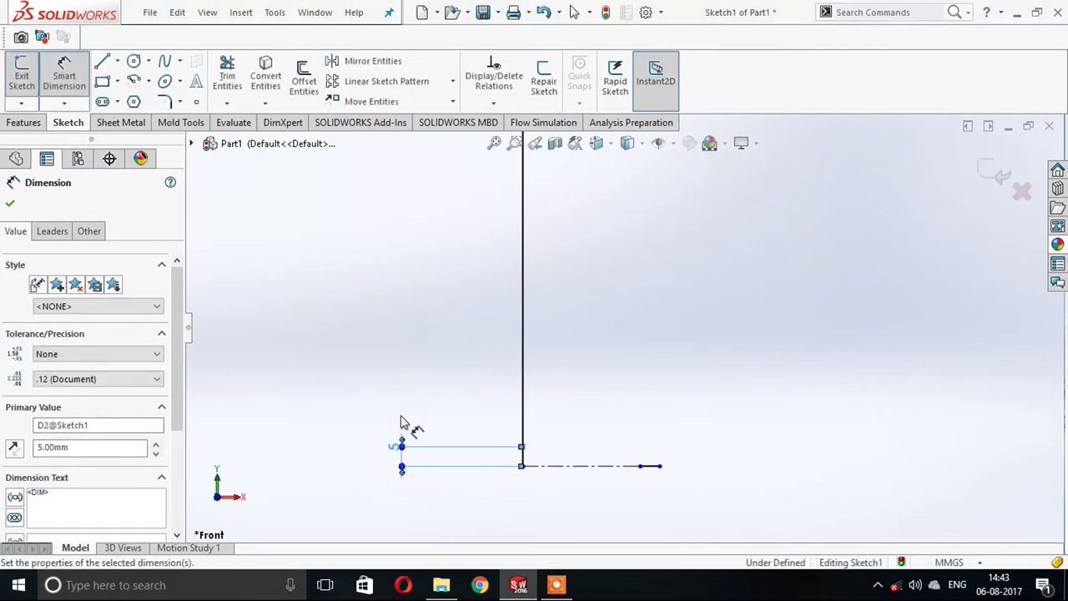
{"action": "key", "text": "Escape"}
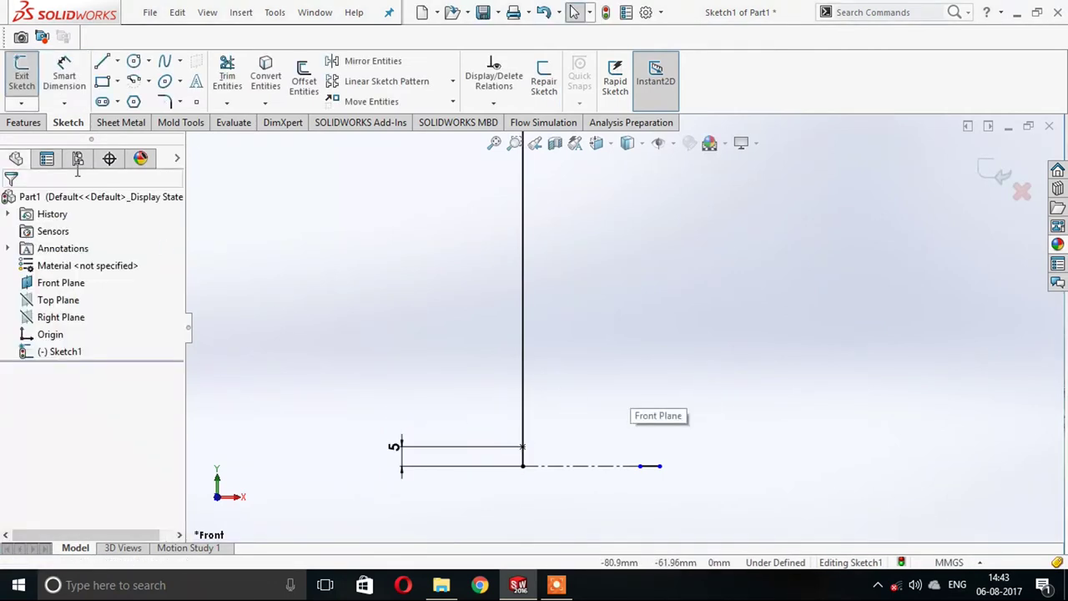
Draw a spline from the 5 mm point to the bottom line's end and smooth its curve.
{"action": "left_click", "coordinate": [135, 81]}
{"action": "key", "text": "Escape"}
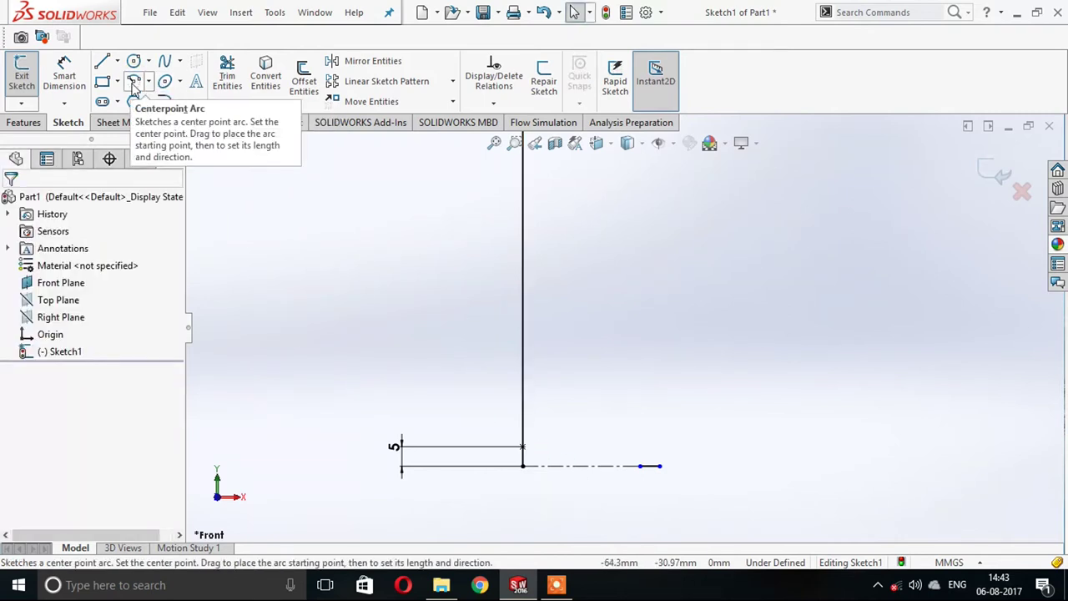
{"action": "left_click", "coordinate": [165, 61]}
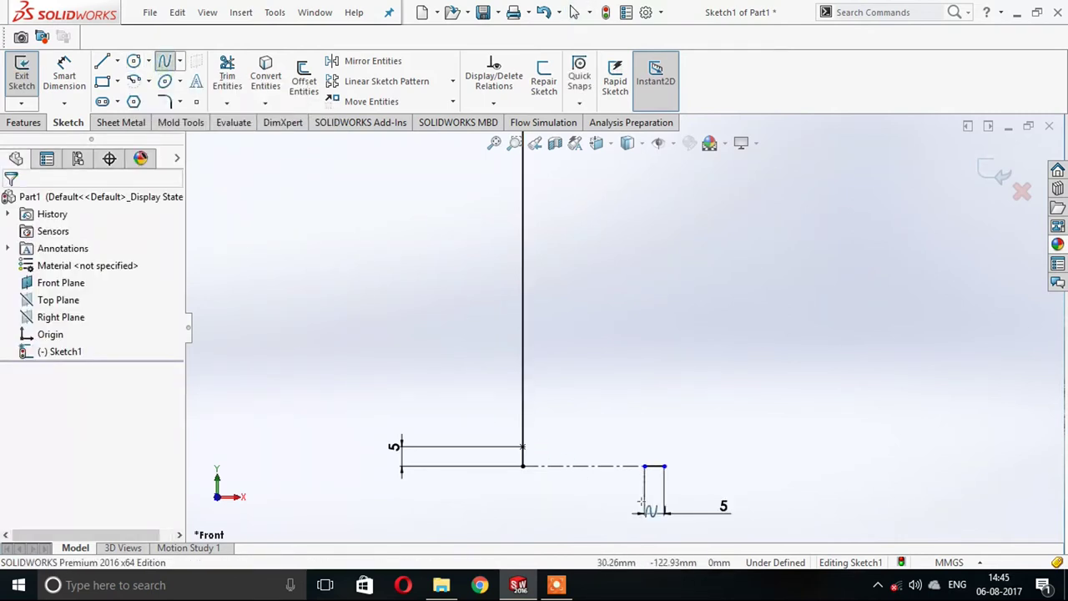
{"action": "left_click", "coordinate": [523, 448]}
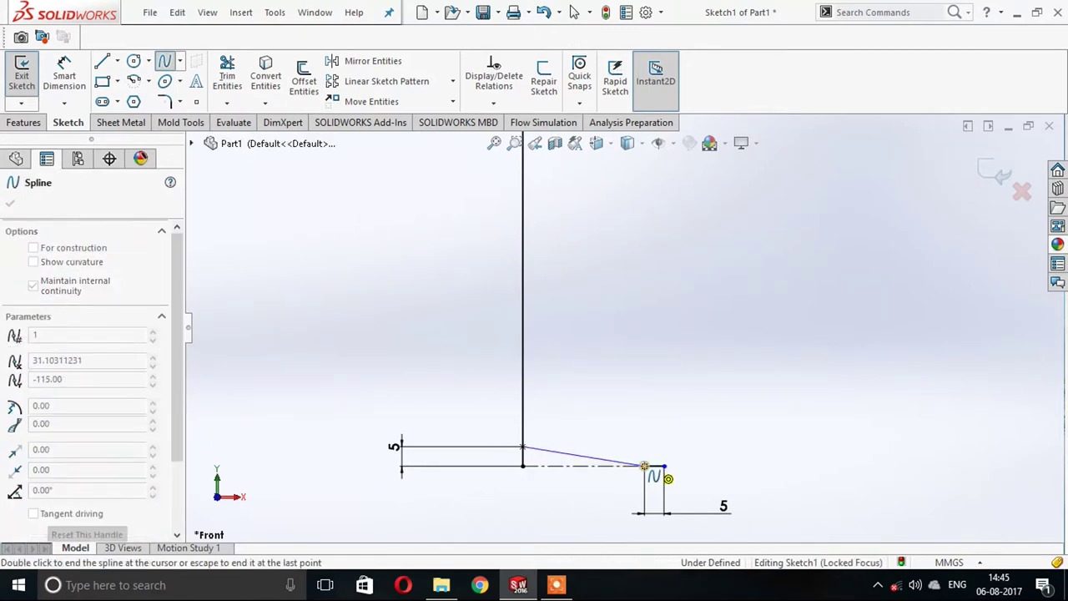
{"action": "double_click", "coordinate": [645, 466]}
{"action": "left_click", "coordinate": [605, 463]}
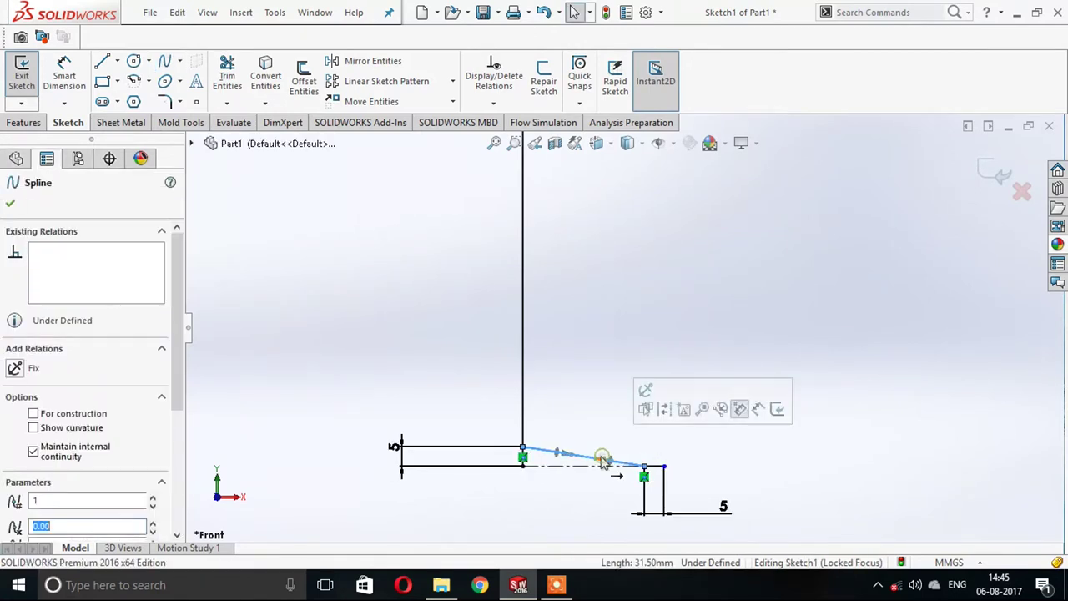
{"action": "left_click_drag", "start_coordinate": [603, 460], "coordinate": [569, 448]}
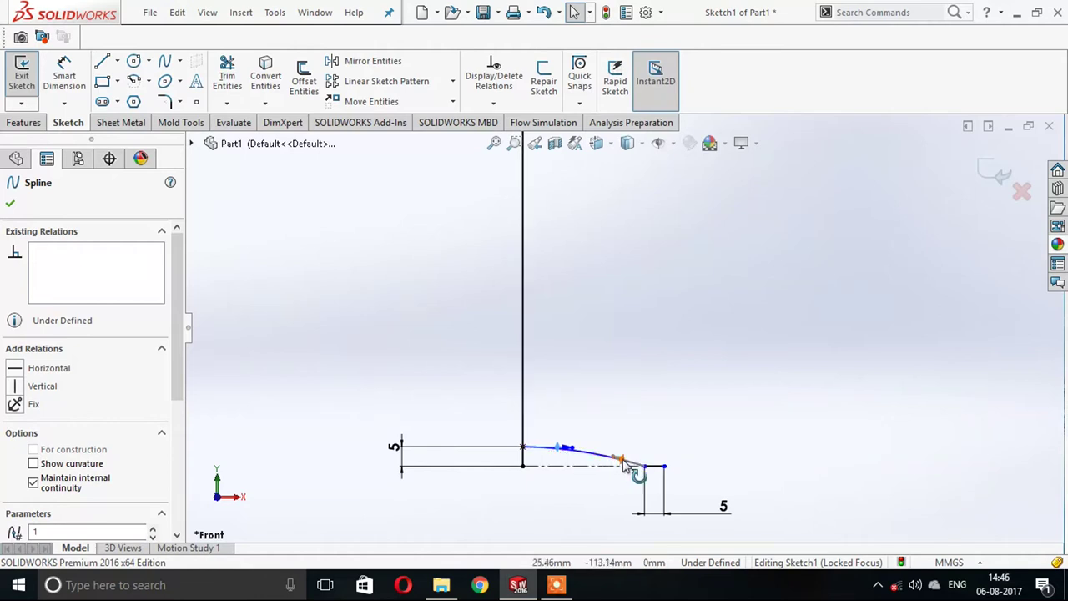
{"action": "left_click_drag", "start_coordinate": [624, 466], "coordinate": [632, 464]}
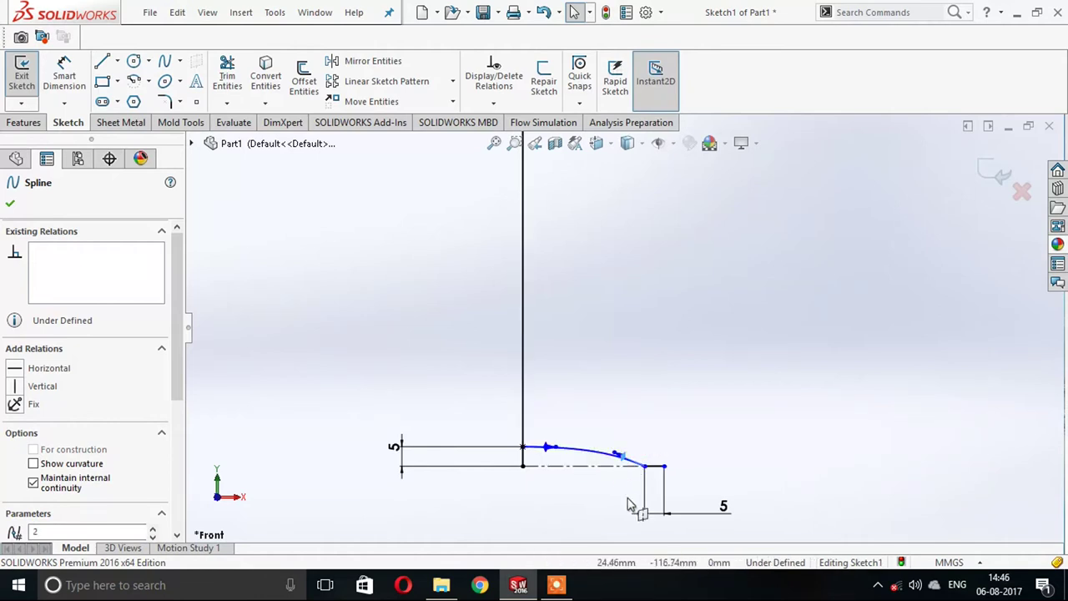
{"action": "left_click", "coordinate": [678, 504]}
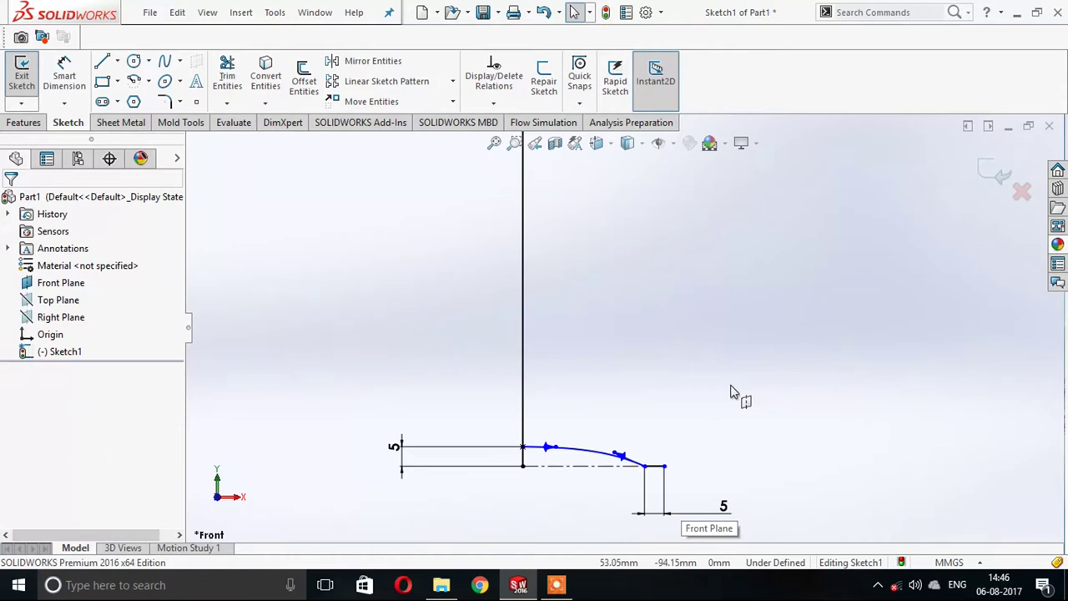
Draw a 21 mm horizontal line at the top and a 35 mm line at the bottom of the vertical line.
{"action": "left_click", "coordinate": [102, 61]}
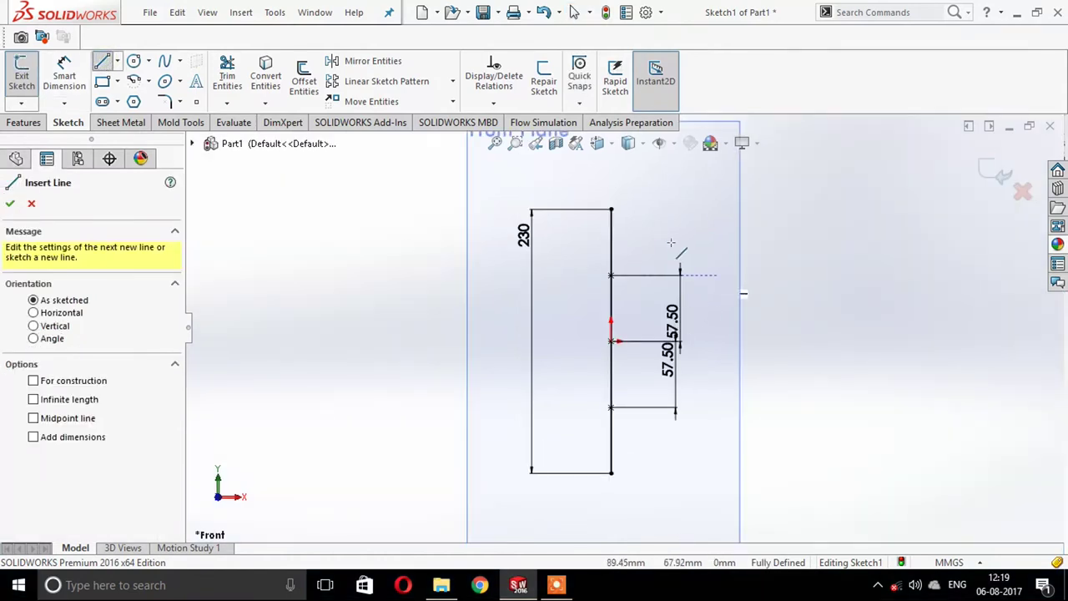
{"action": "left_click", "coordinate": [611, 208]}
{"action": "key", "text": "Return"}
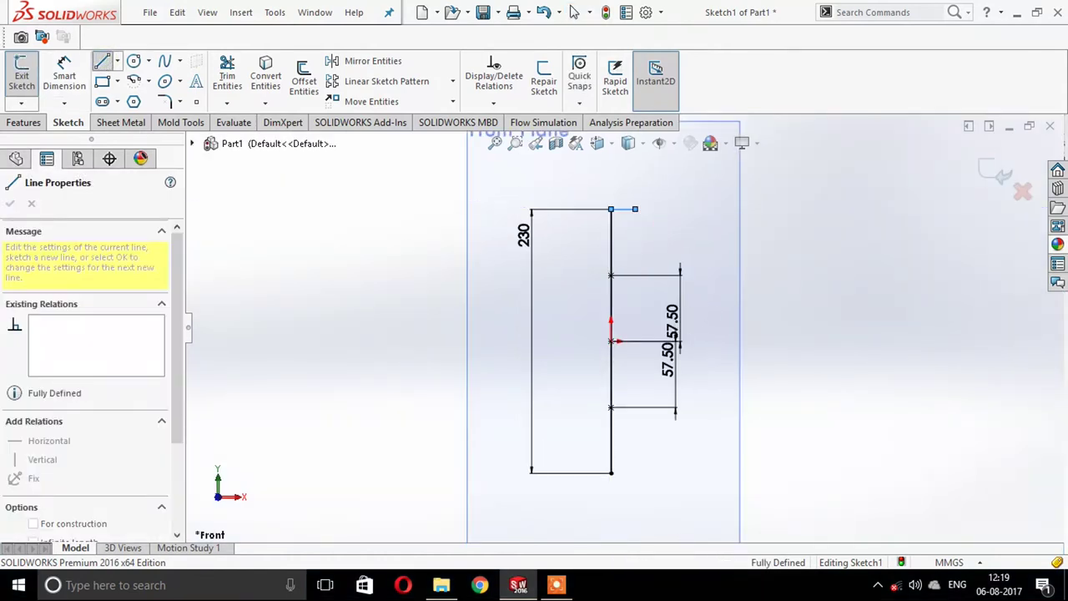
{"action": "key", "text": "Escape"}
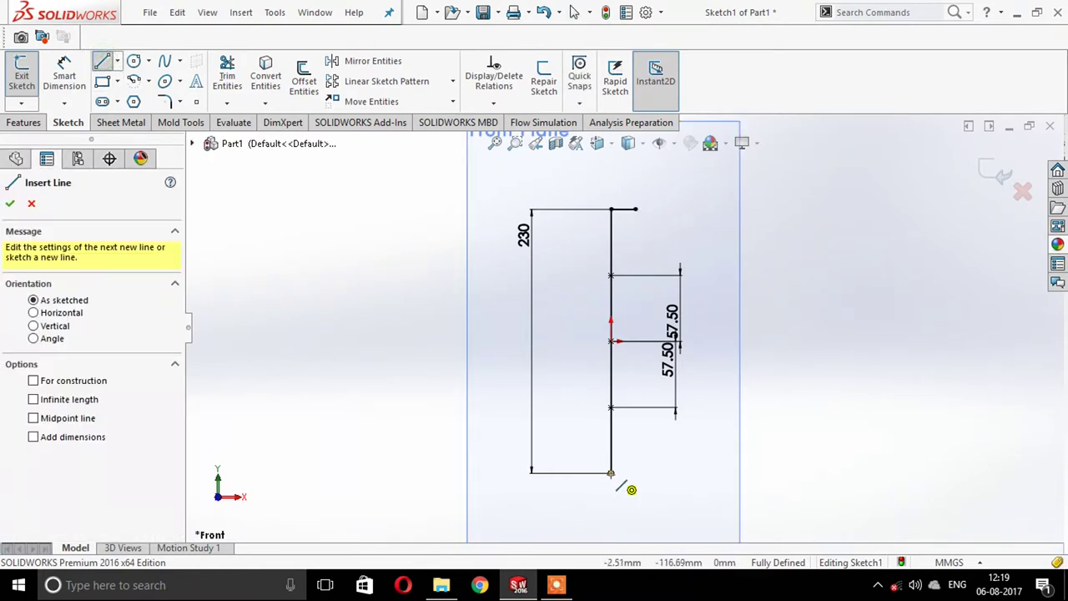
{"action": "left_click", "coordinate": [612, 473]}
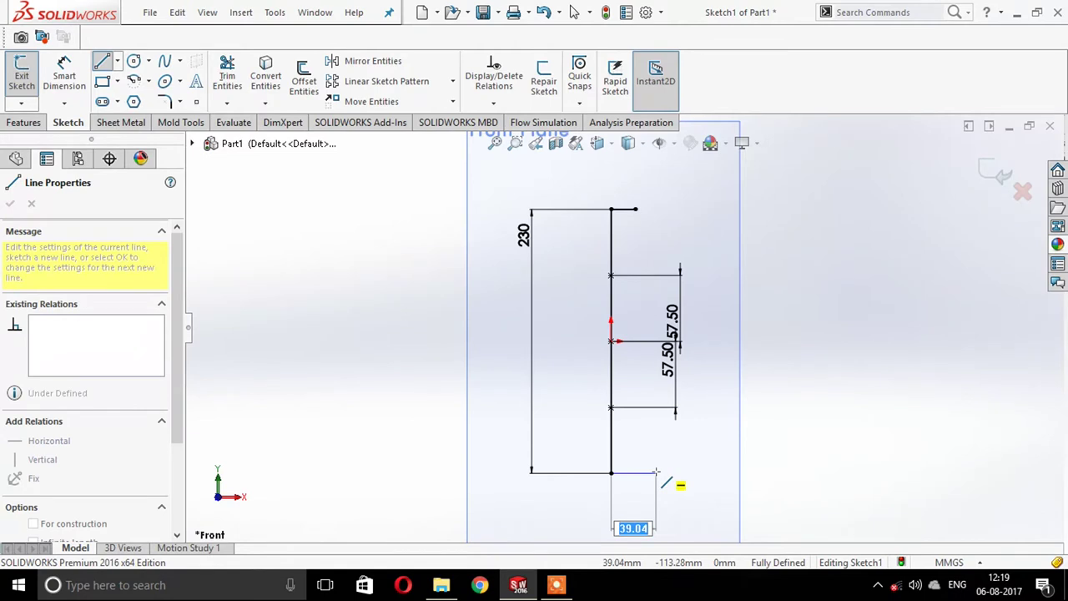
{"action": "key", "text": "Return"}
{"action": "key", "text": "Escape"}
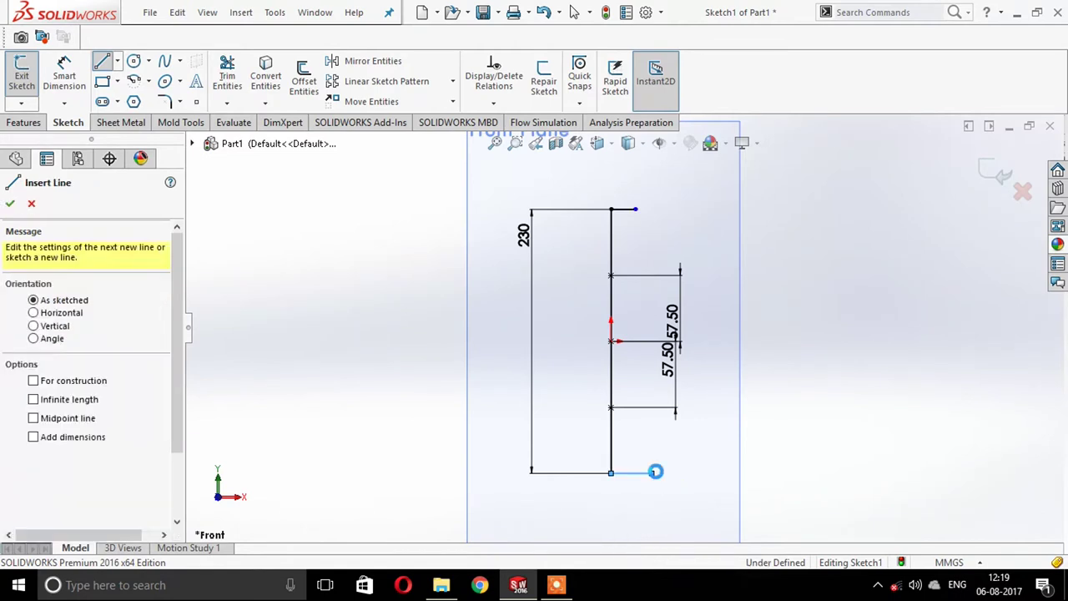
{"action": "key", "text": "Escape"}
Add horizontal centerlines at the upper 57.50 mark and at the origin, the latter 35 mm long.
{"action": "scroll", "coordinate": [708, 268], "scroll_direction": "up", "scroll_amount": 2}
{"action": "scroll", "coordinate": [709, 273], "scroll_direction": "up", "scroll_amount": 1}
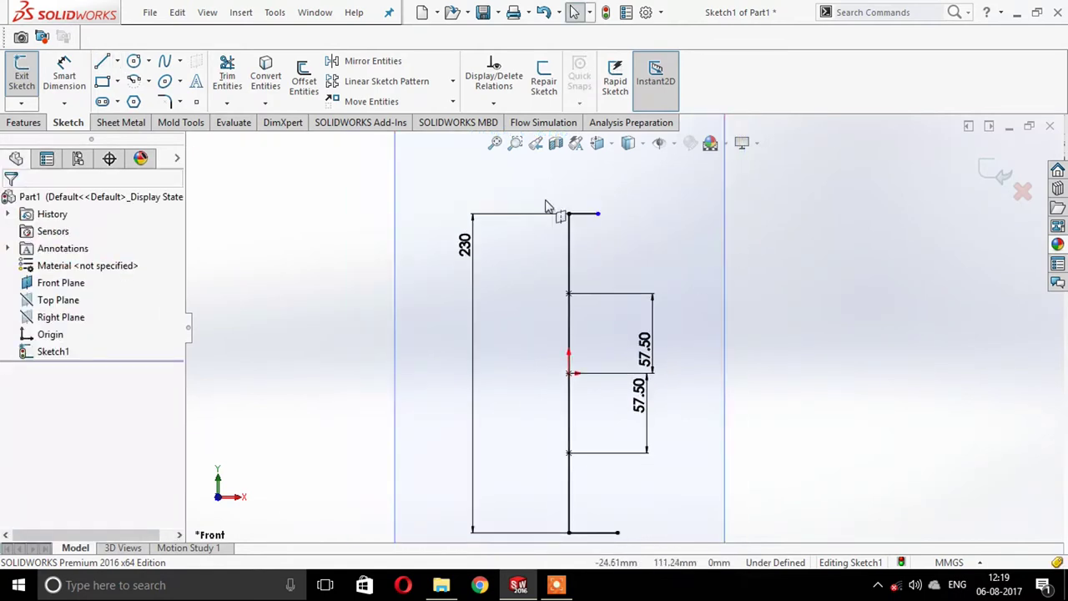
{"action": "left_click", "coordinate": [117, 61]}
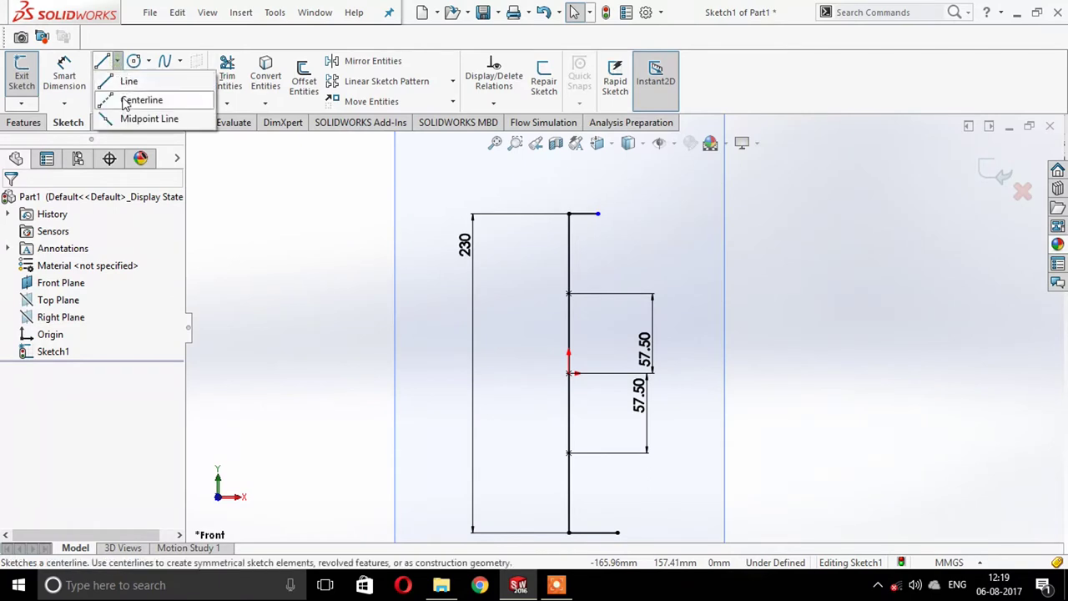
{"action": "left_click", "coordinate": [122, 101]}
{"action": "left_click", "coordinate": [568, 293]}
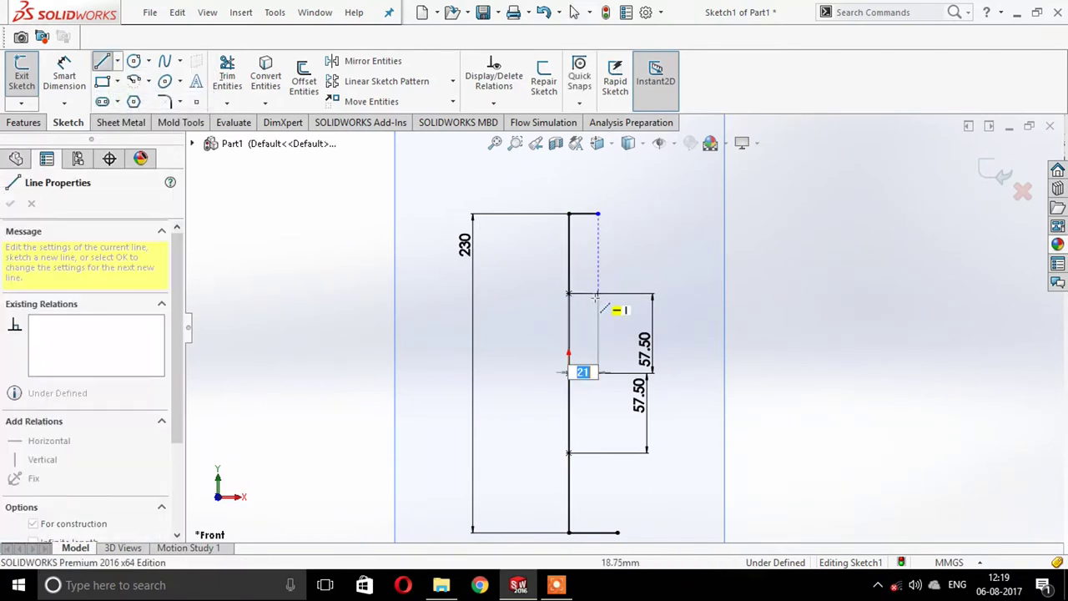
{"action": "left_click", "coordinate": [627, 294]}
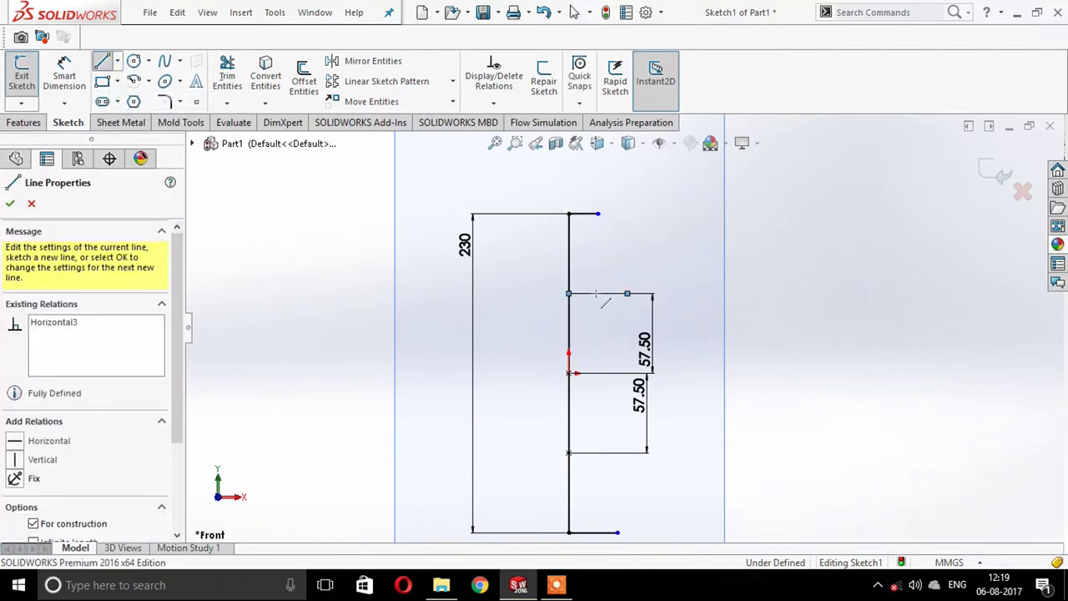
{"action": "key", "text": "Escape"}
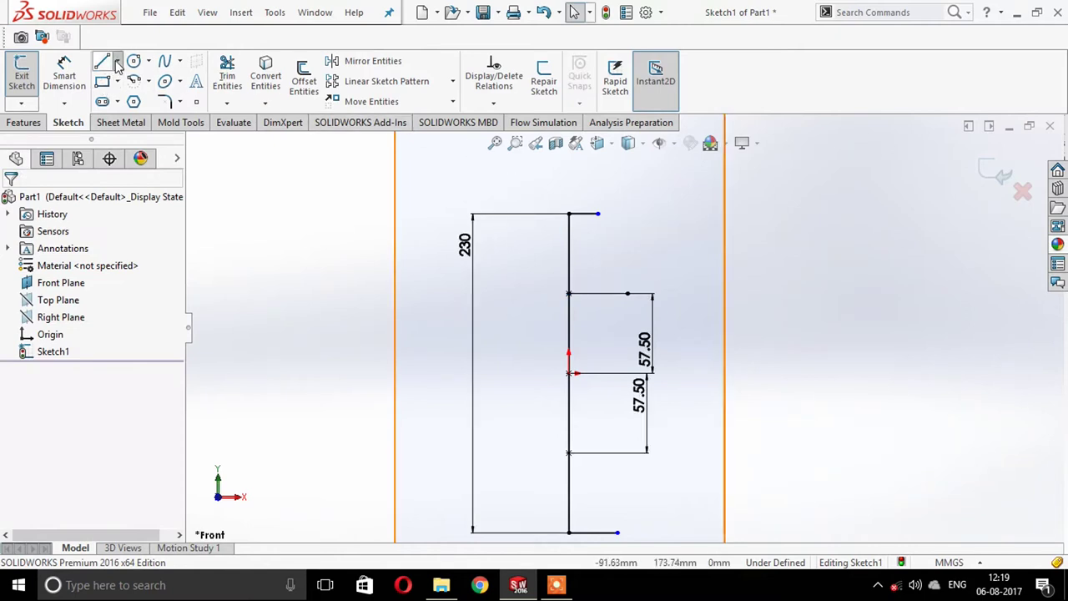
{"action": "left_click", "coordinate": [118, 67]}
{"action": "left_click", "coordinate": [121, 101]}
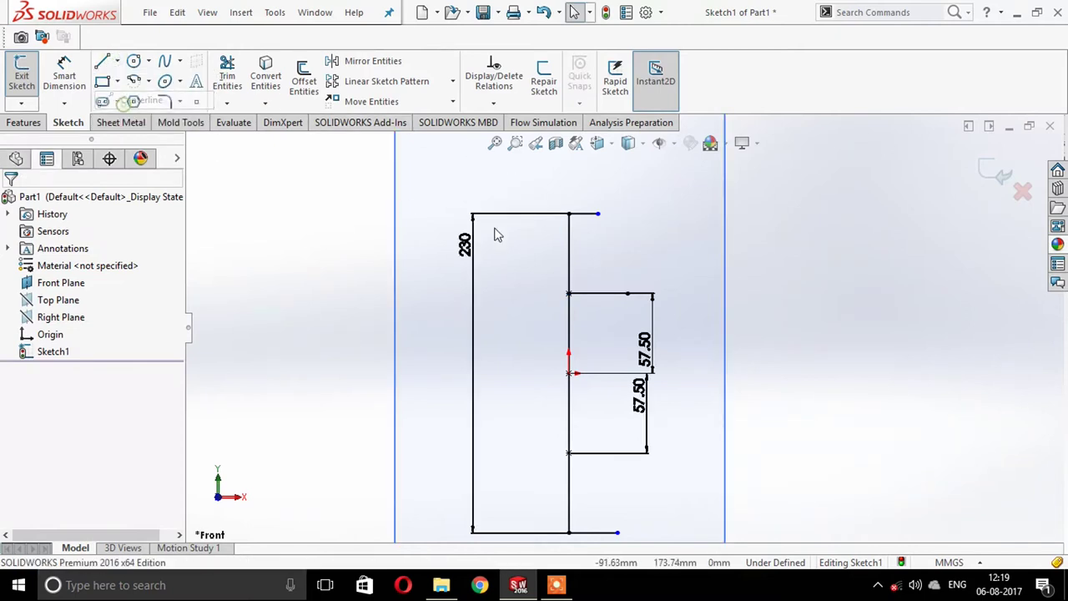
{"action": "left_click", "coordinate": [570, 373]}
{"action": "type", "text": "35"}
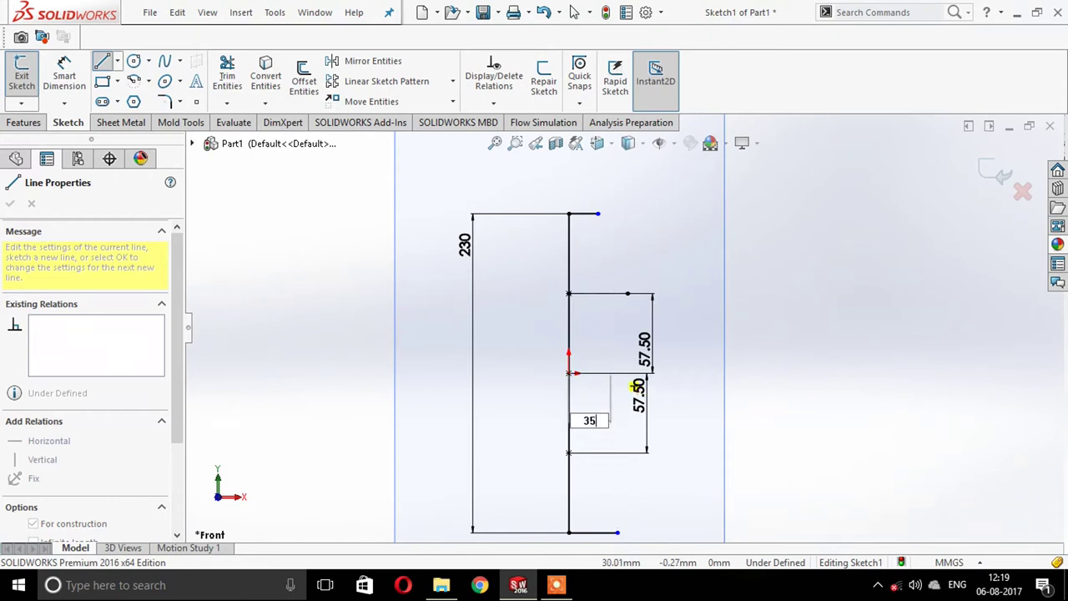
{"action": "key", "text": "Return"}
{"action": "key", "text": "Escape"}
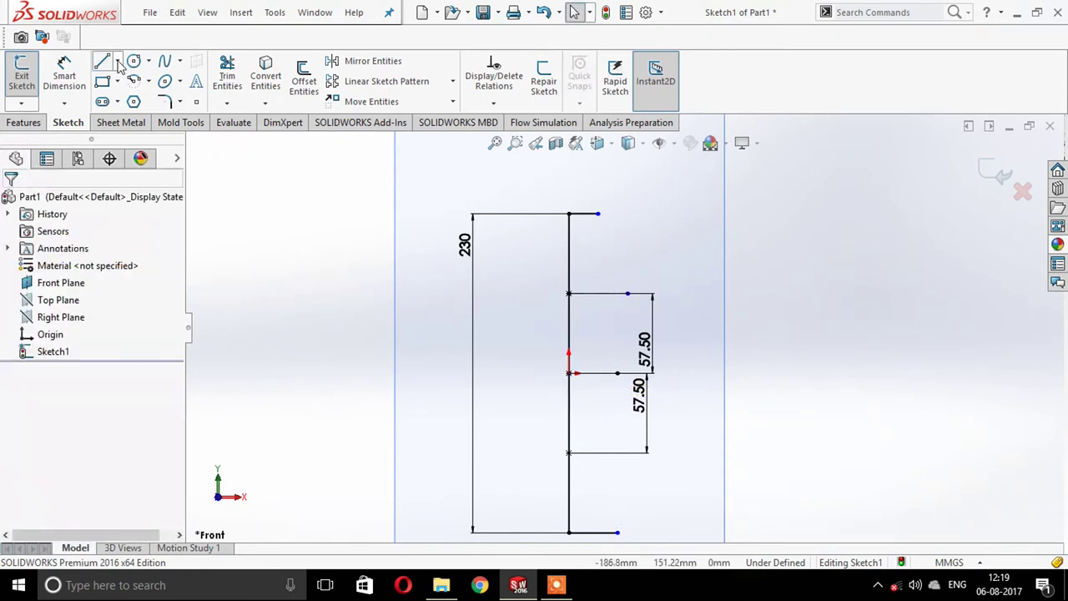
Add a horizontal centerline from the axis at the lower 57.50 level.
{"action": "left_click", "coordinate": [118, 61]}
{"action": "left_click", "coordinate": [138, 97]}
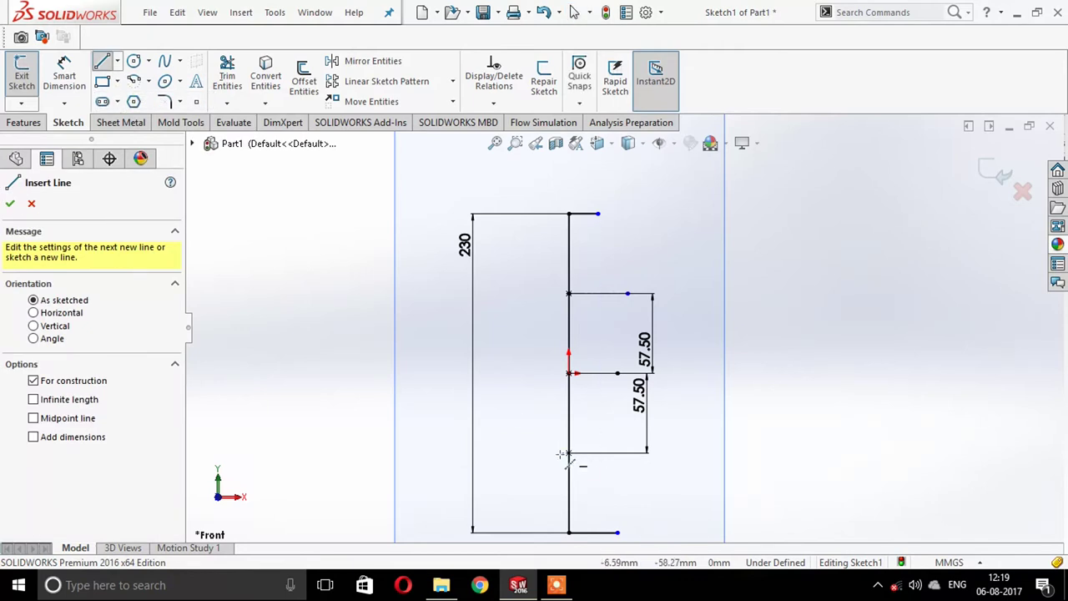
{"action": "key", "text": "Escape"}
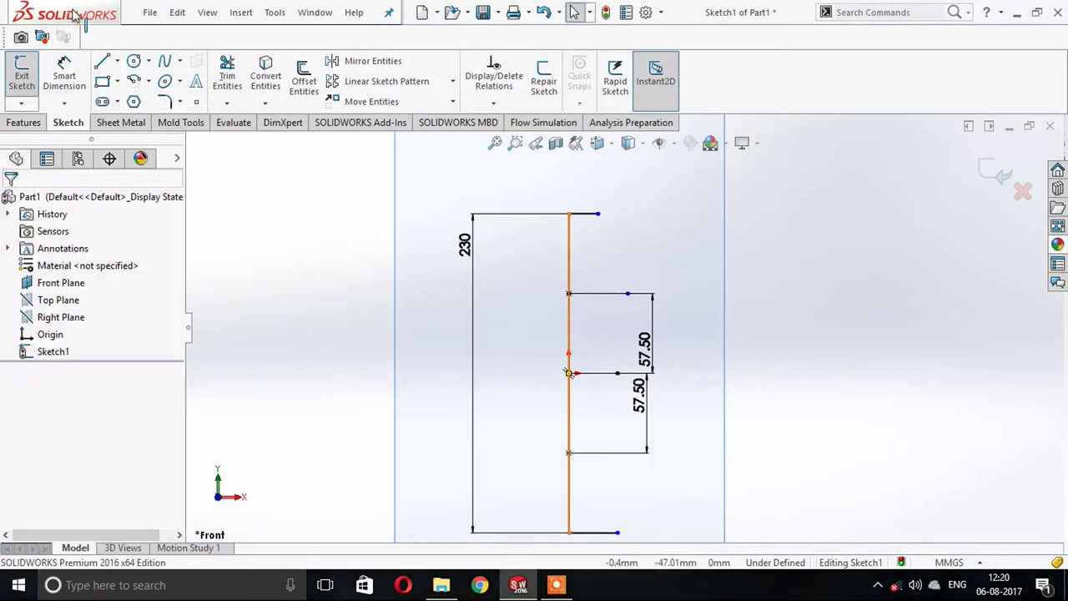
{"action": "left_click", "coordinate": [102, 61]}
{"action": "left_click", "coordinate": [118, 61]}
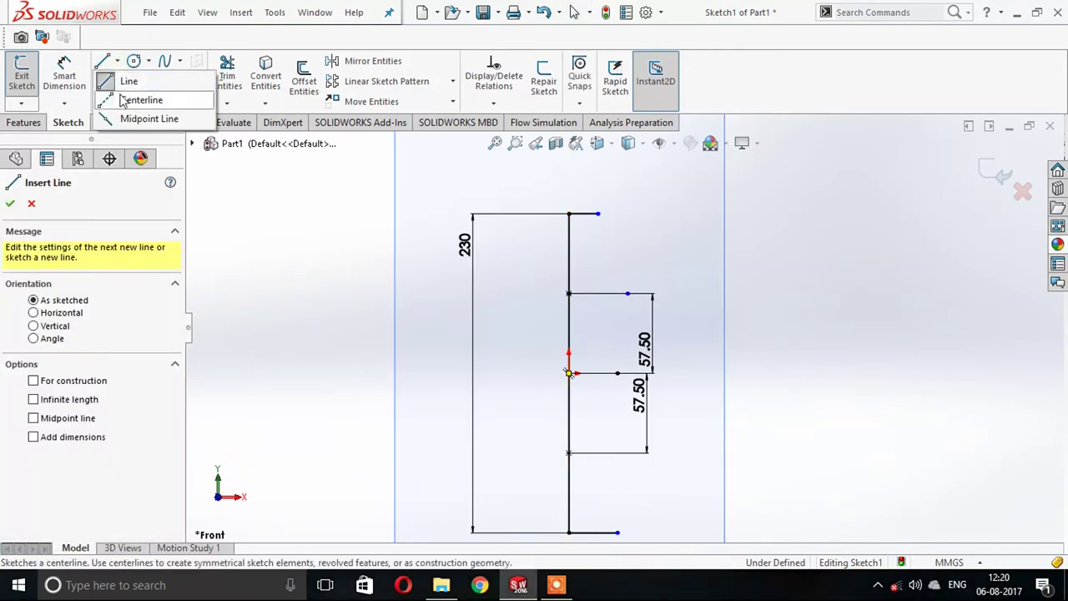
{"action": "left_click", "coordinate": [122, 100]}
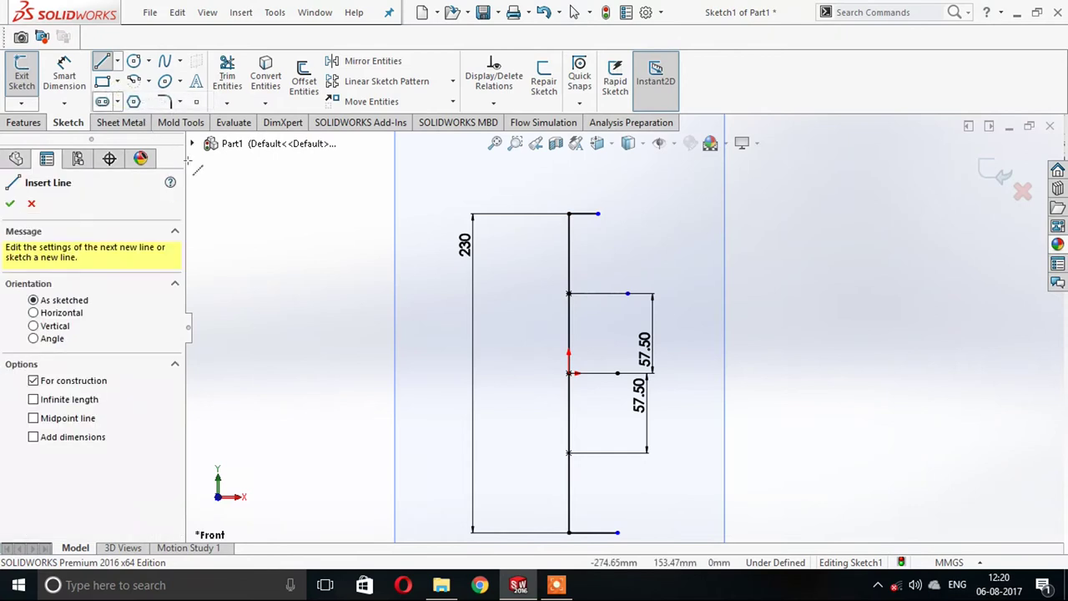
{"action": "left_click", "coordinate": [568, 453]}
{"action": "type", "text": "37.5"}
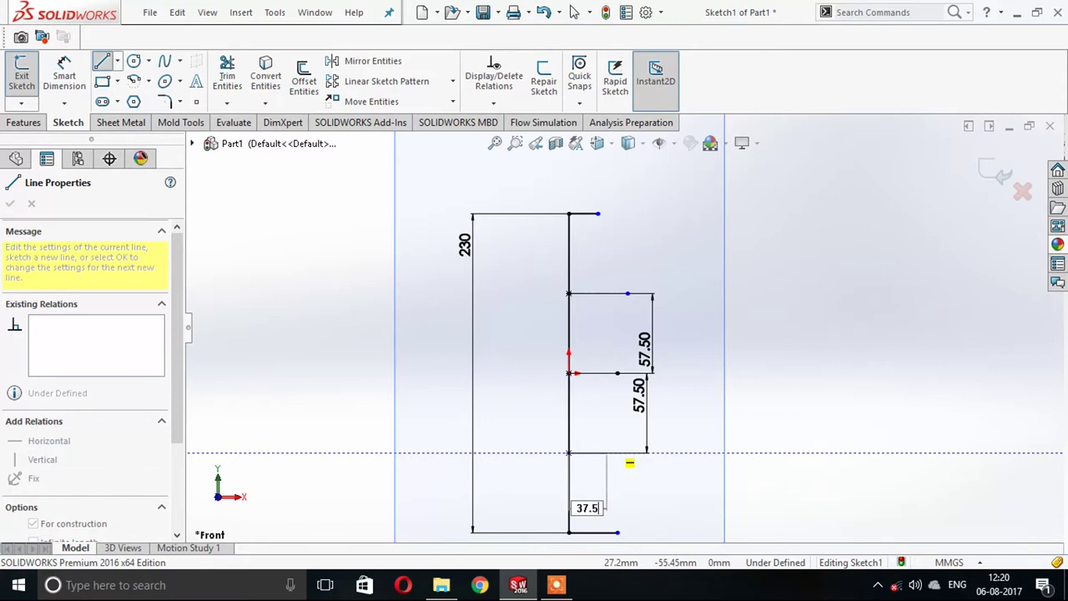
{"action": "left_click", "coordinate": [621, 453]}
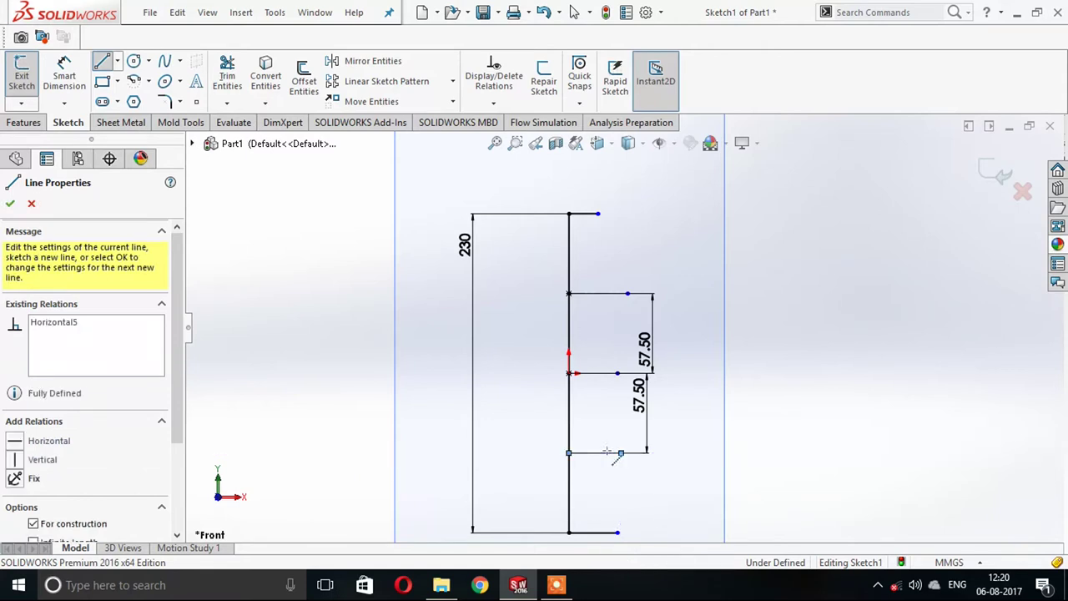
{"action": "key", "text": "Escape"}
{"action": "scroll", "coordinate": [624, 320], "scroll_direction": "up", "scroll_amount": 1}
Dimension the short top line to 21 mm.
{"action": "left_click", "coordinate": [65, 77]}
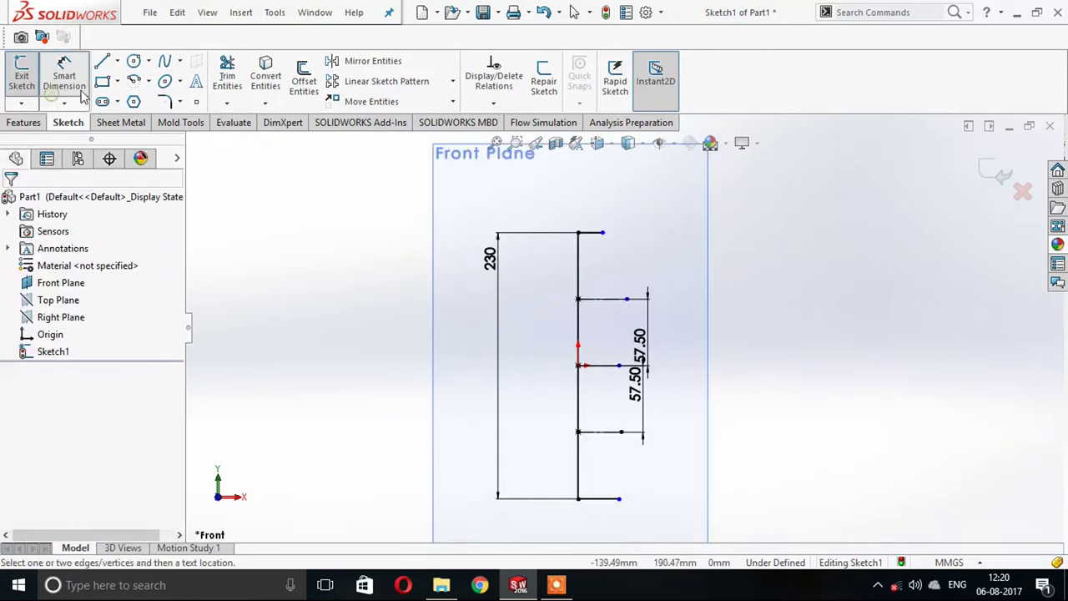
{"action": "left_click", "coordinate": [589, 233]}
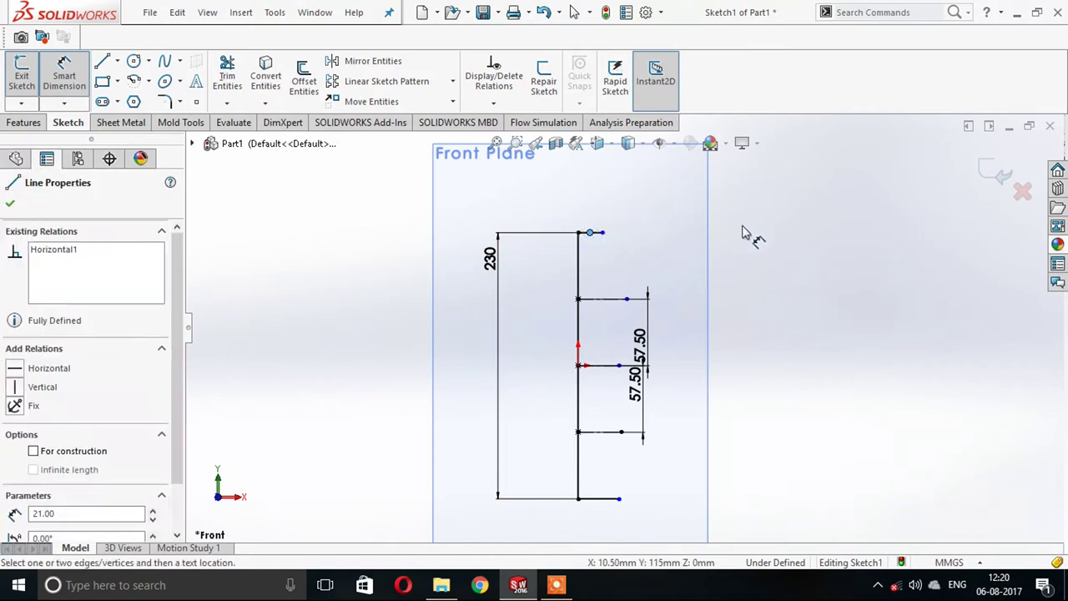
{"action": "left_click", "coordinate": [613, 222]}
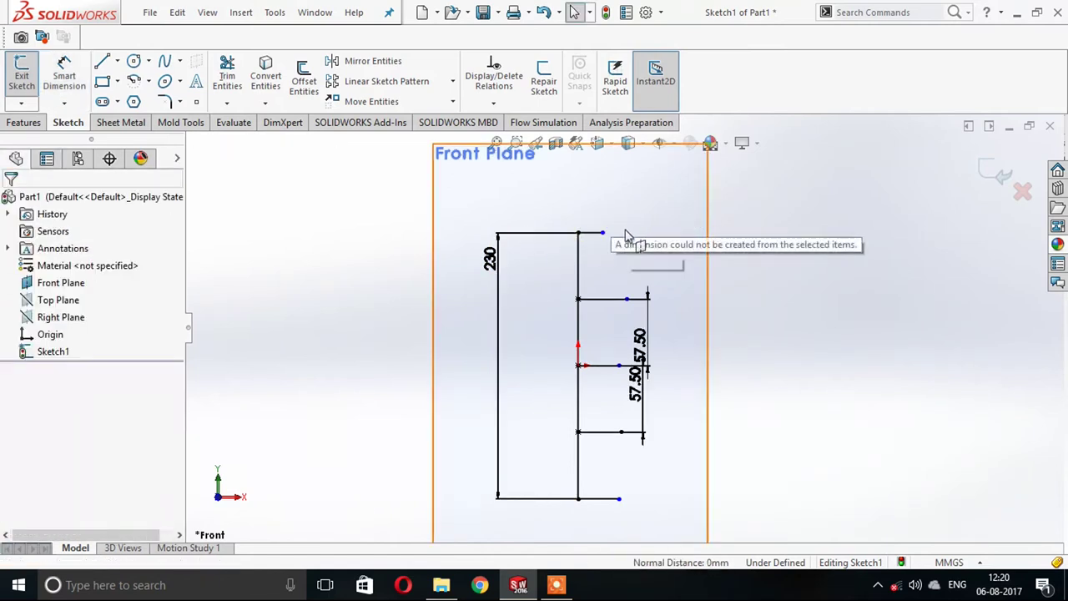
{"action": "left_click", "coordinate": [590, 233]}
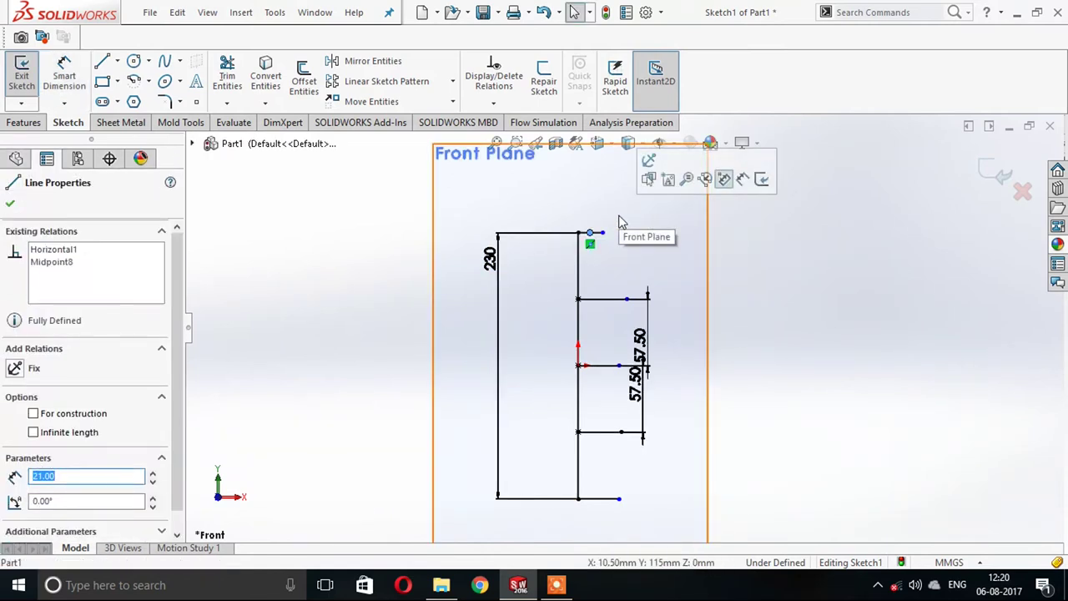
{"action": "left_click", "coordinate": [792, 282]}
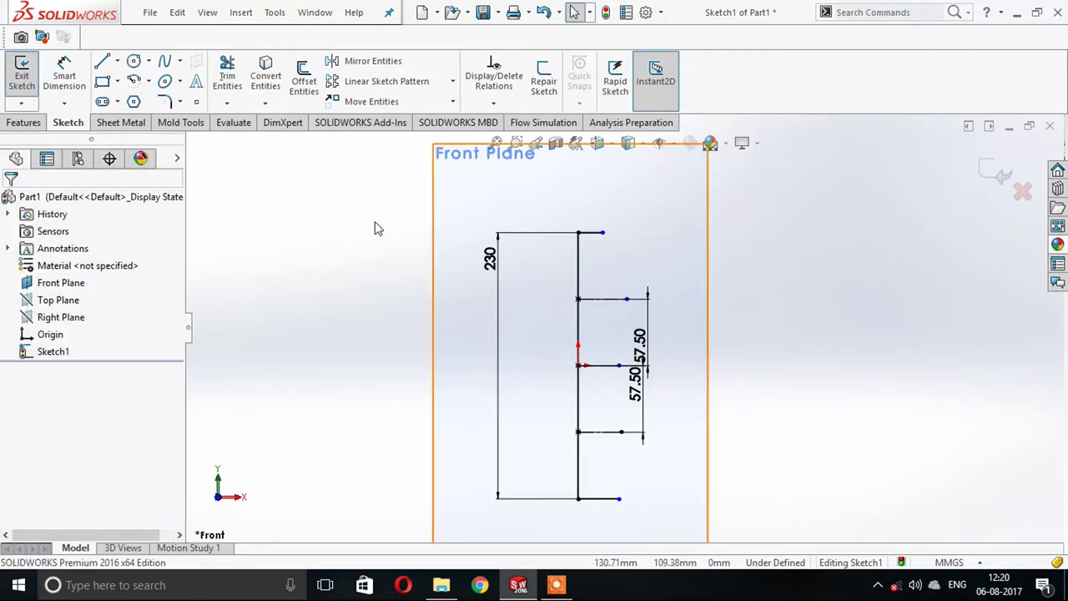
{"action": "left_click", "coordinate": [55, 71]}
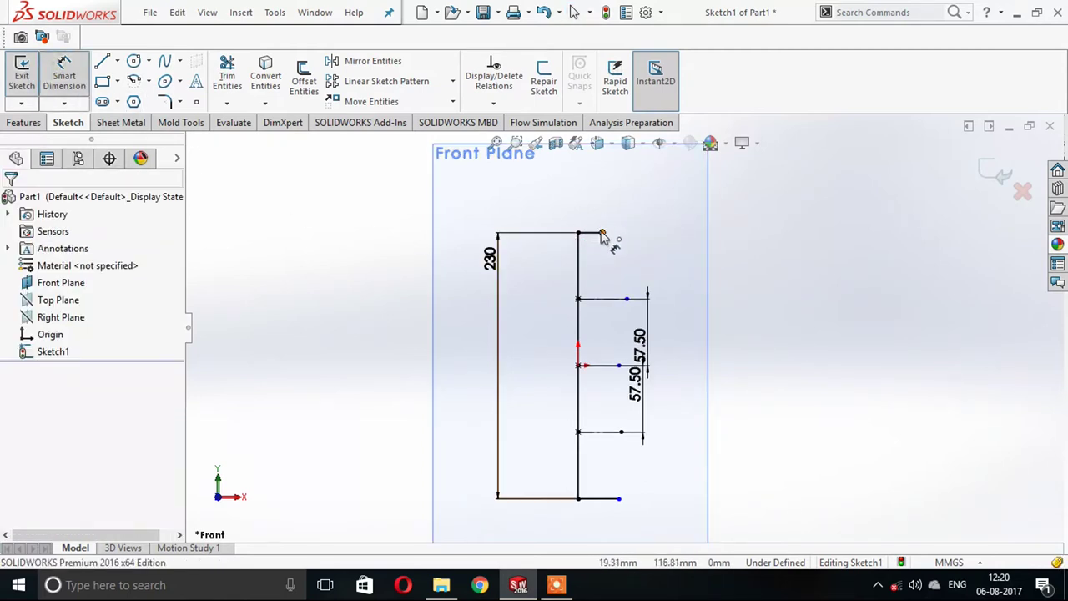
{"action": "left_click", "coordinate": [592, 233]}
{"action": "left_click", "coordinate": [779, 239]}
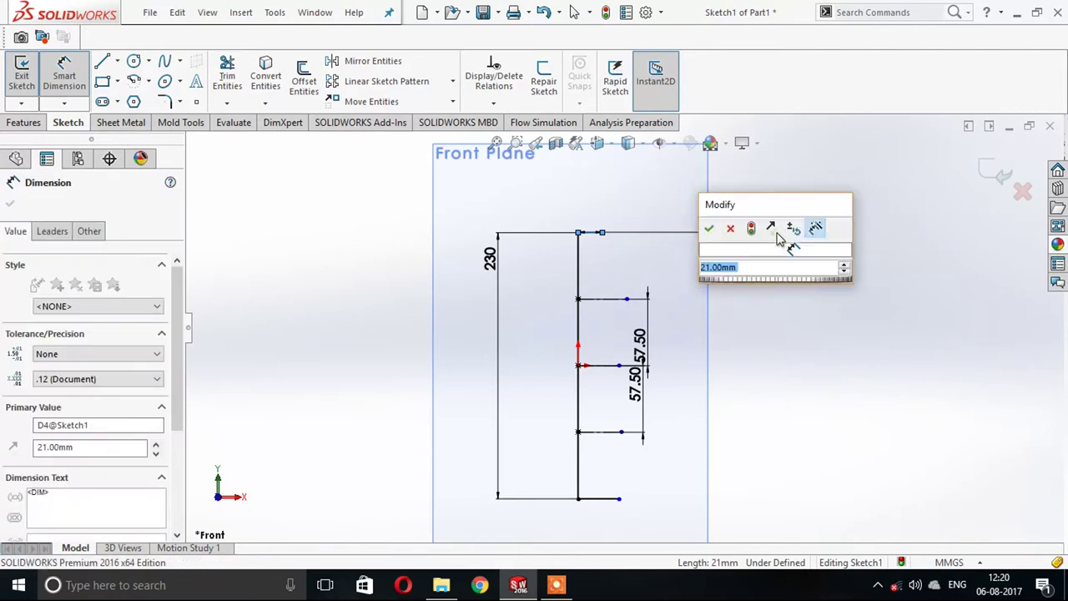
{"action": "left_click", "coordinate": [708, 228]}
Dimension the next two construction lines to 42 mm and 35 mm.
{"action": "scroll", "coordinate": [693, 275], "scroll_direction": "down", "scroll_amount": 1}
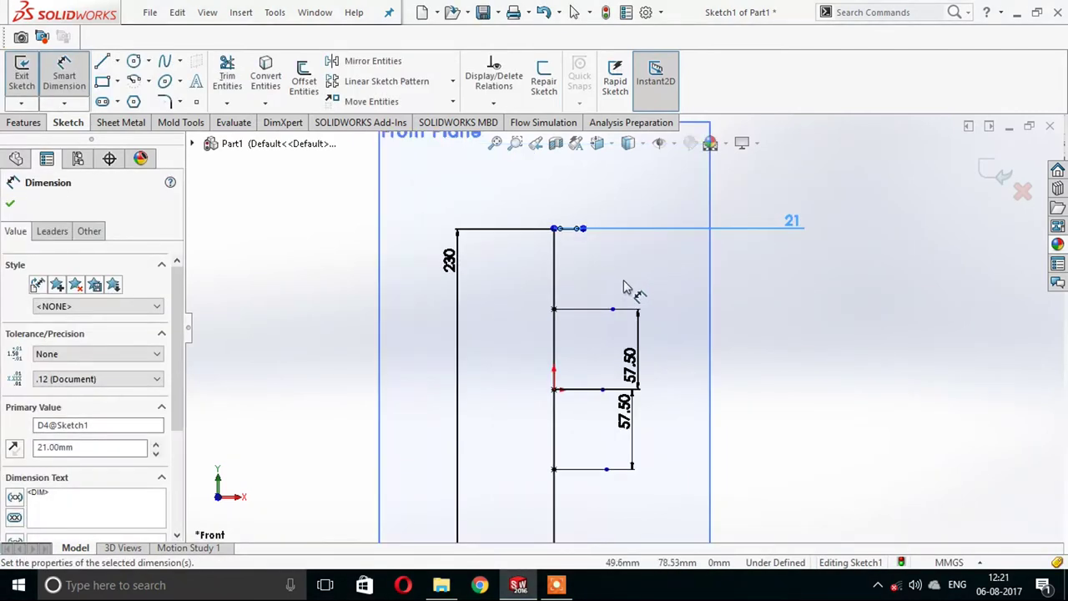
{"action": "left_click", "coordinate": [608, 309]}
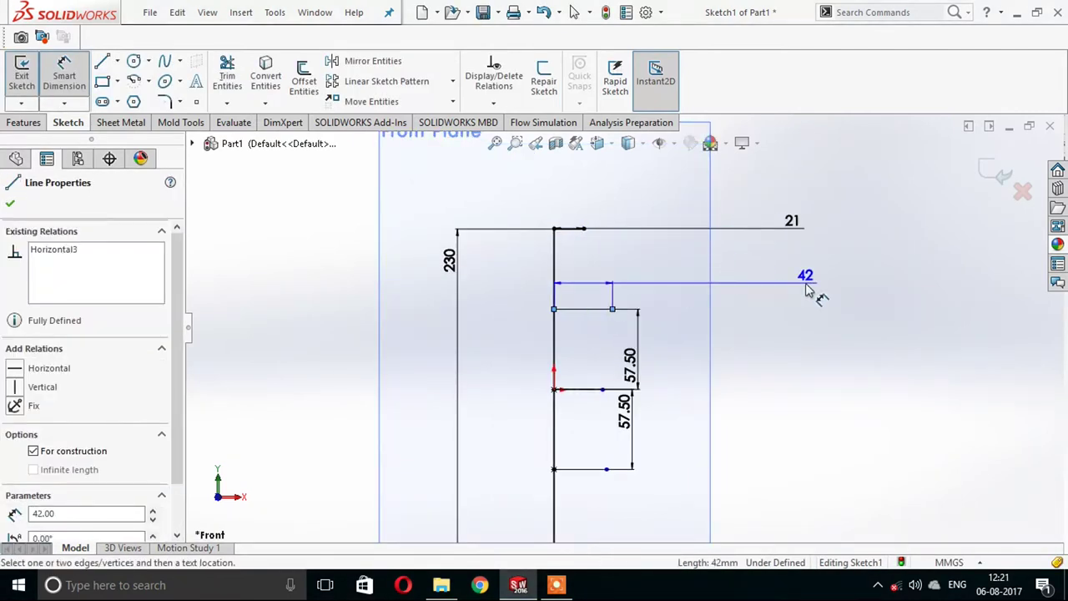
{"action": "left_click", "coordinate": [808, 290]}
{"action": "key", "text": "Return"}
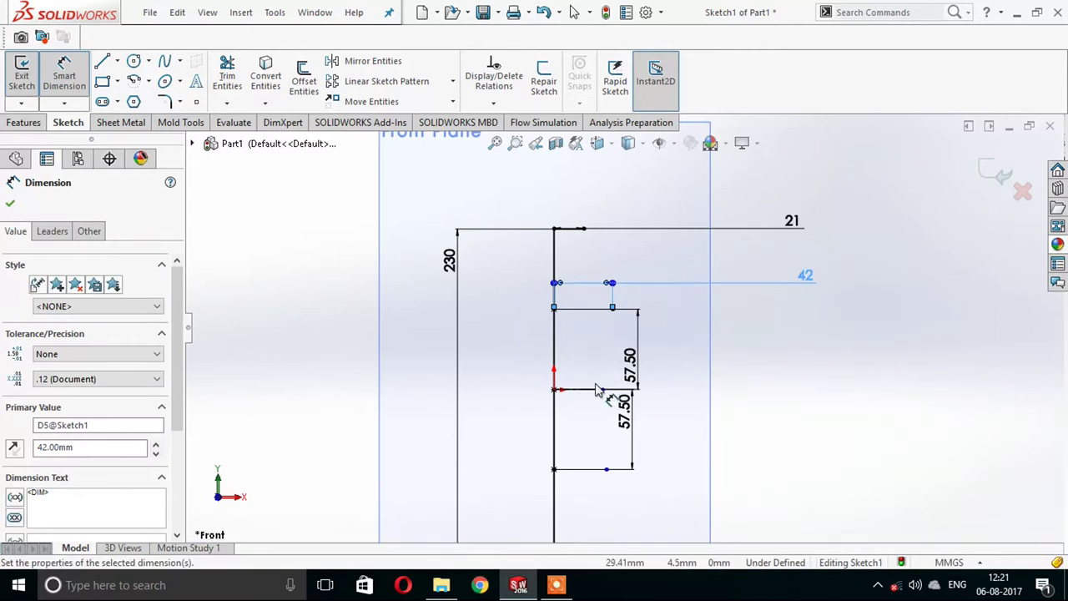
{"action": "left_click", "coordinate": [597, 392]}
{"action": "left_click", "coordinate": [808, 356]}
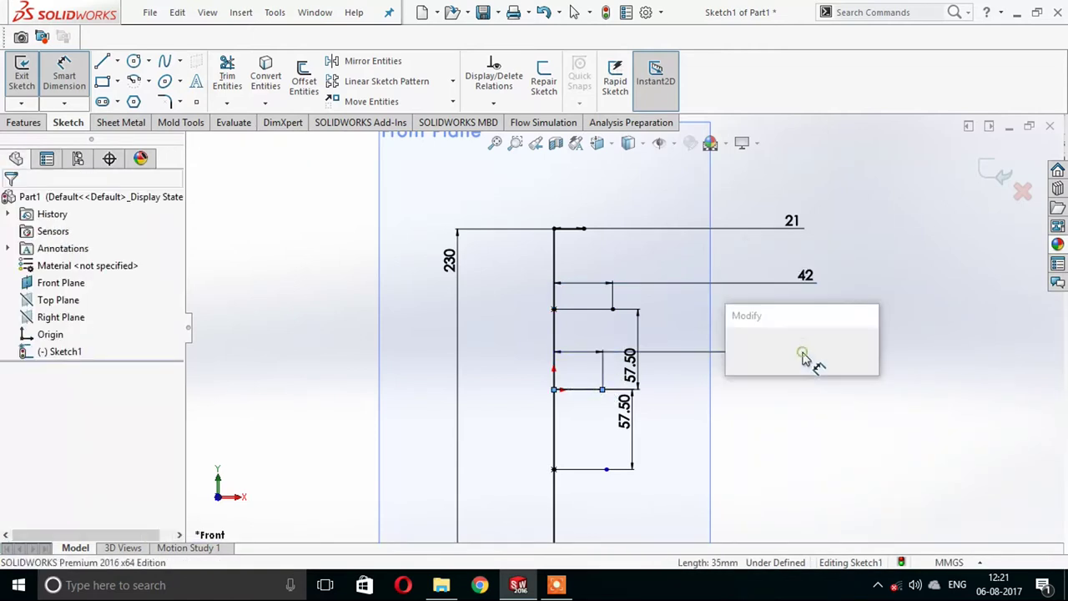
{"action": "key", "text": "Return"}
Dimension the lower construction line to 37.50 mm and the bottom line to 35 mm.
{"action": "scroll", "coordinate": [603, 459], "scroll_direction": "down", "scroll_amount": 1}
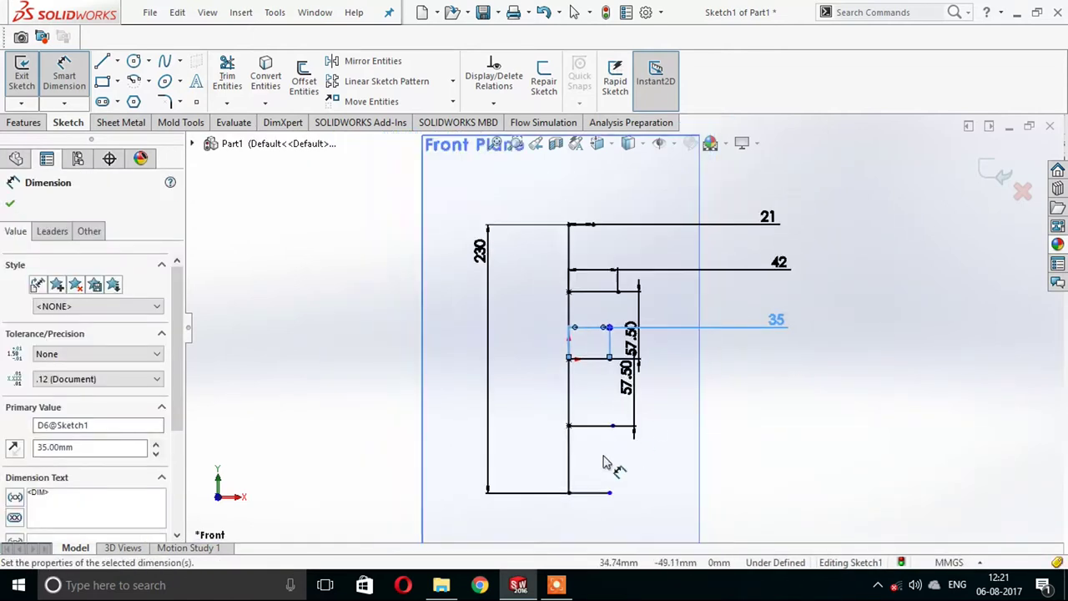
{"action": "scroll", "coordinate": [609, 451], "scroll_direction": "up", "scroll_amount": 2}
{"action": "left_click", "coordinate": [602, 409]}
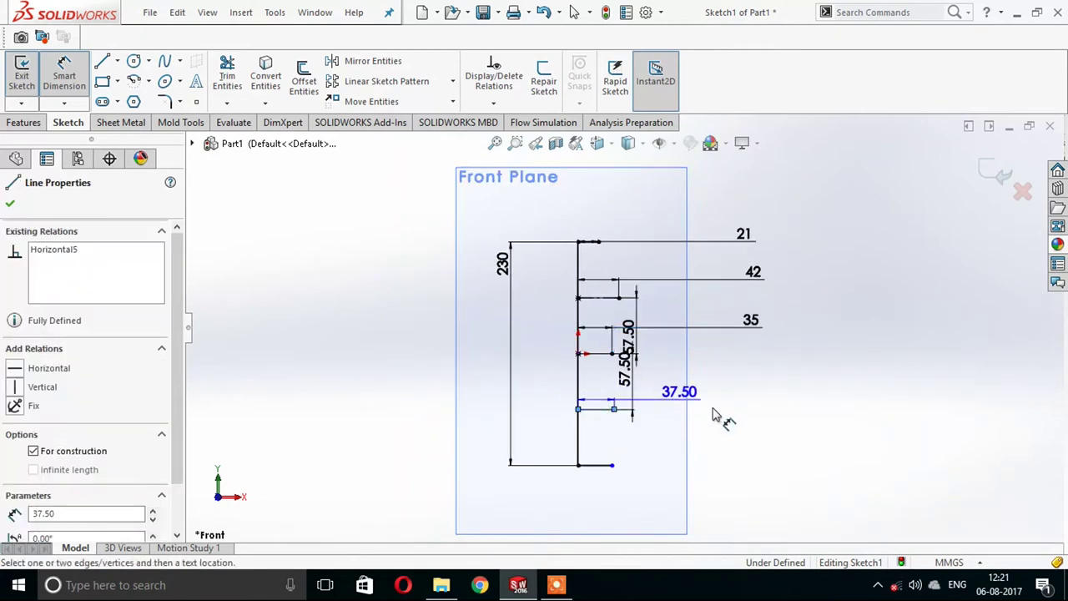
{"action": "left_click", "coordinate": [729, 405]}
{"action": "key", "text": "Return"}
{"action": "scroll", "coordinate": [692, 448], "scroll_direction": "down", "scroll_amount": 2}
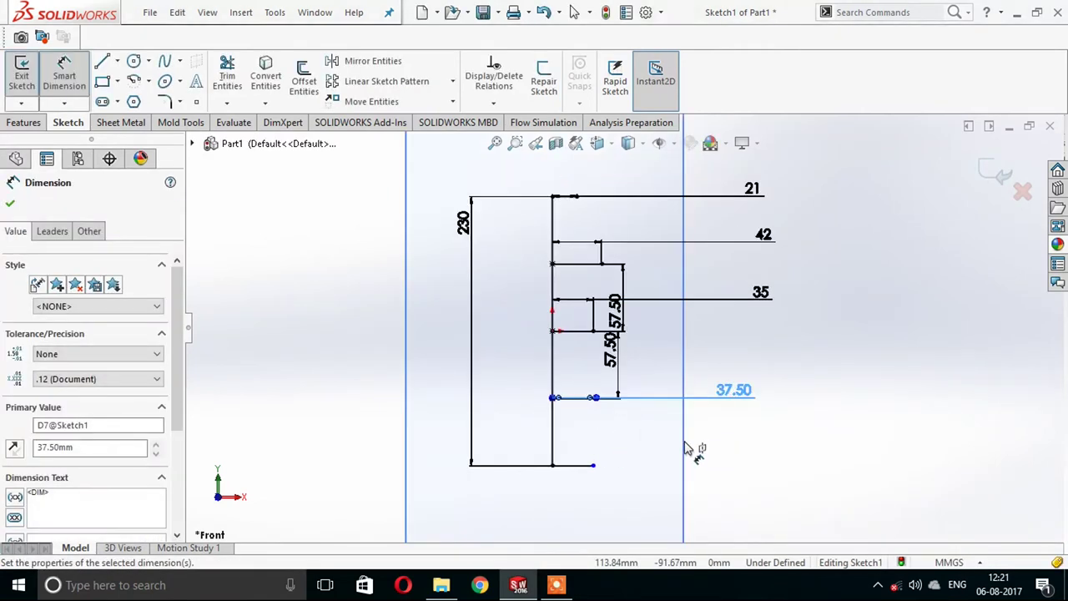
{"action": "left_click", "coordinate": [564, 470]}
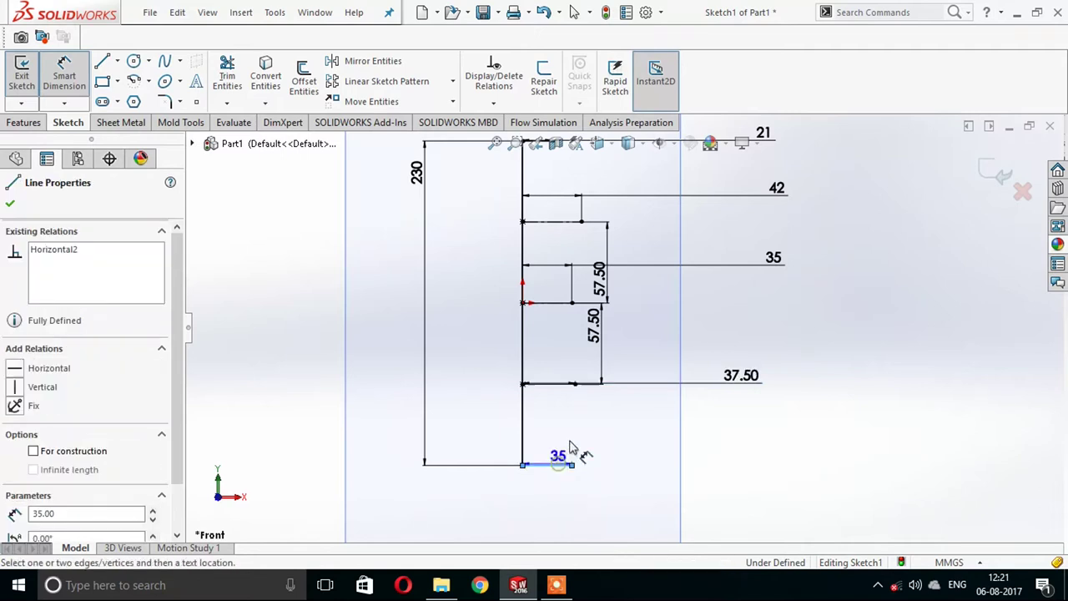
{"action": "left_click", "coordinate": [723, 444]}
{"action": "key", "text": "Return"}
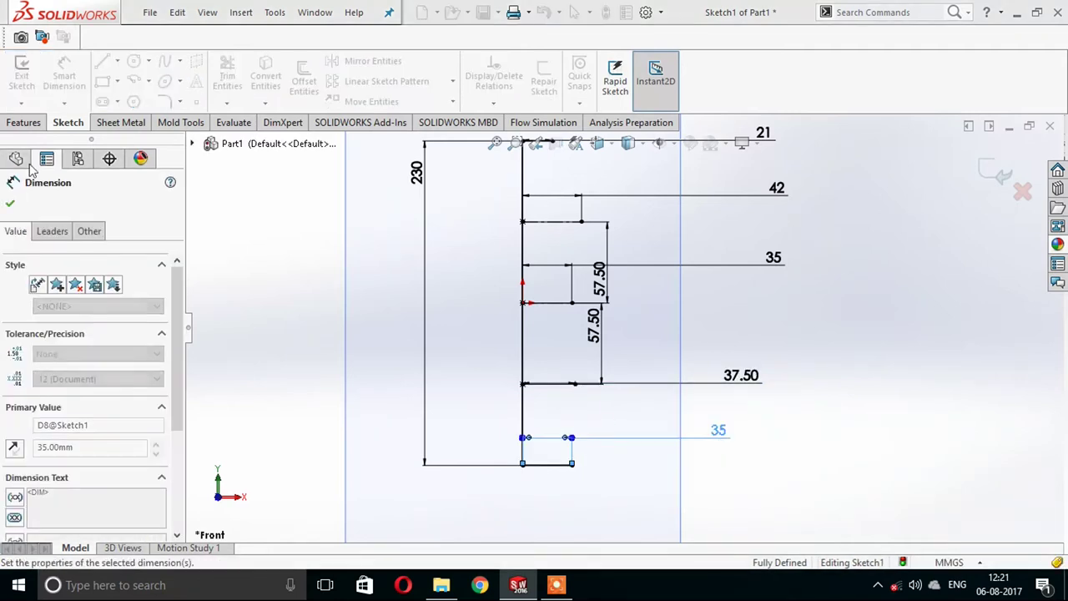
{"action": "key", "text": "Escape"}
{"action": "scroll", "coordinate": [538, 226], "scroll_direction": "up", "scroll_amount": 2}
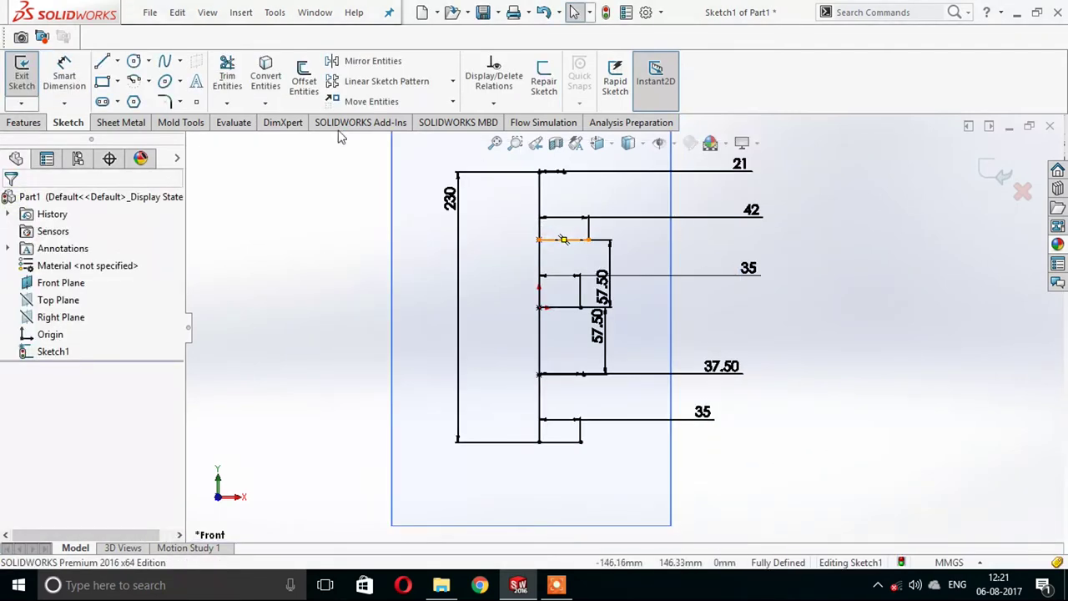
Draw a spline through the outer ends of the horizontal lines to close the bottle profile.
{"action": "left_click", "coordinate": [164, 61]}
{"action": "scroll", "coordinate": [648, 234], "scroll_direction": "down", "scroll_amount": 2}
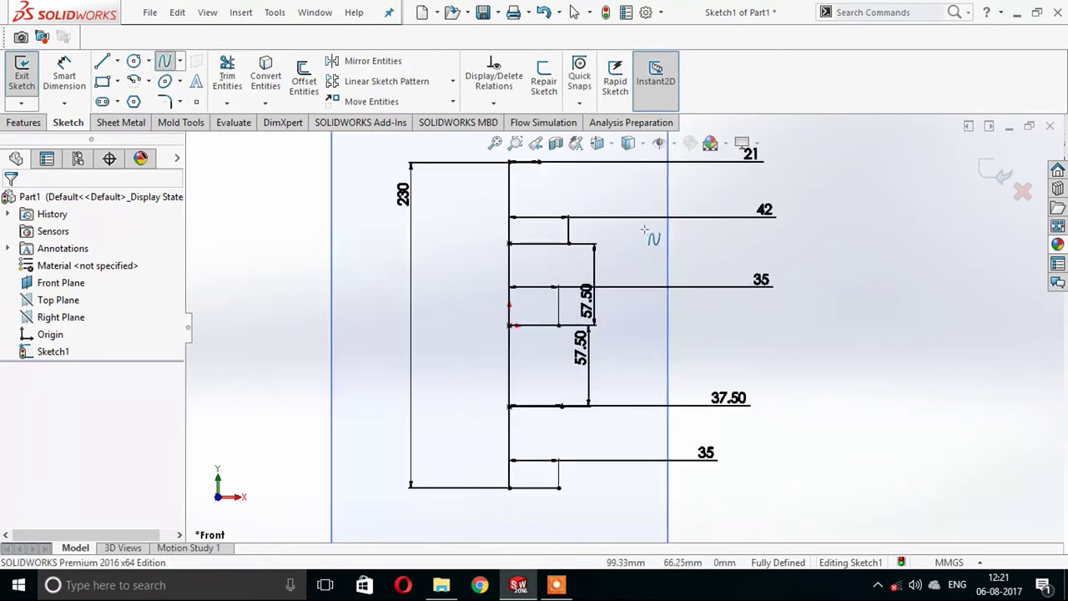
{"action": "left_click", "coordinate": [541, 163]}
{"action": "scroll", "coordinate": [534, 179], "scroll_direction": "down", "scroll_amount": 1}
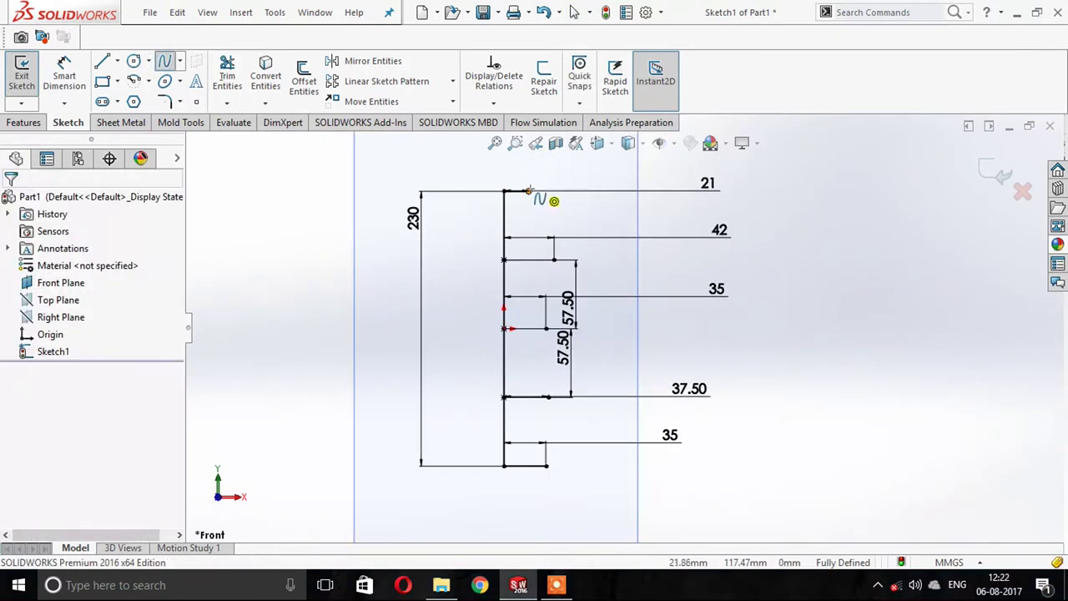
{"action": "left_click", "coordinate": [529, 191]}
{"action": "left_click", "coordinate": [553, 260]}
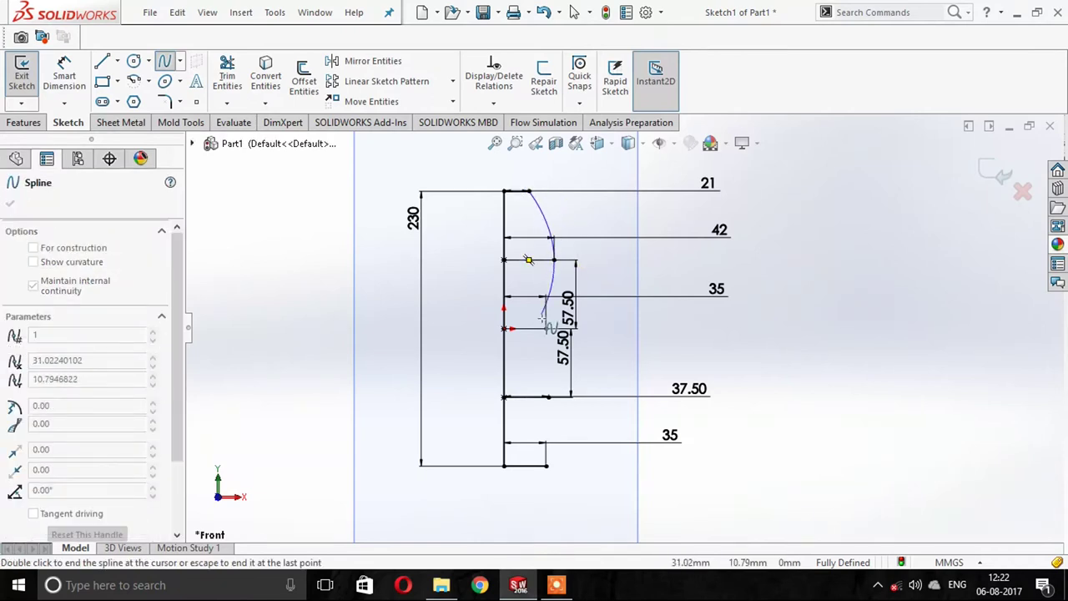
{"action": "left_click", "coordinate": [547, 328]}
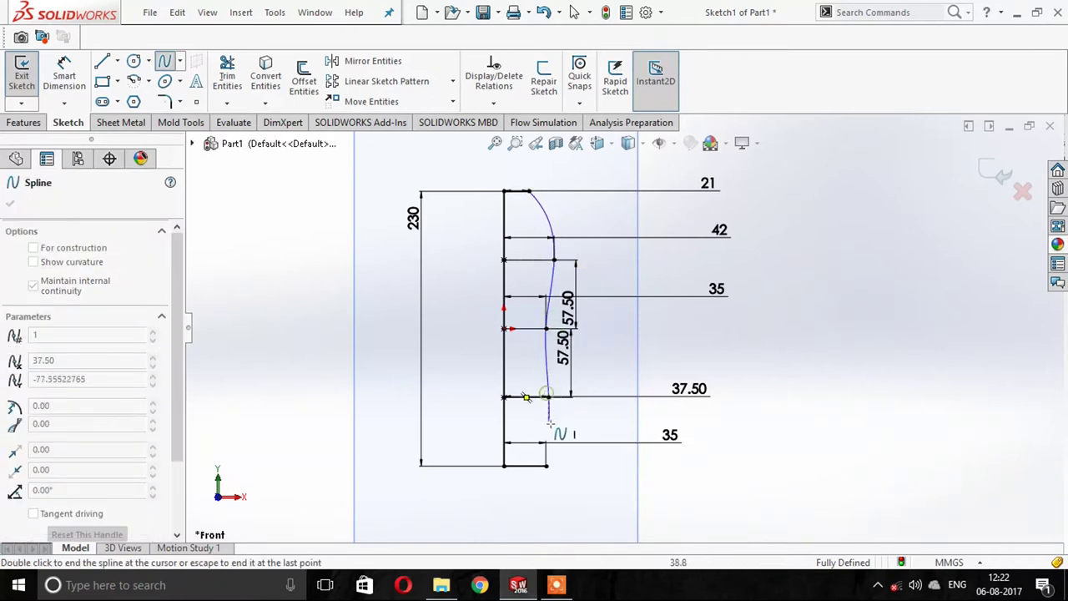
{"action": "left_click", "coordinate": [546, 397]}
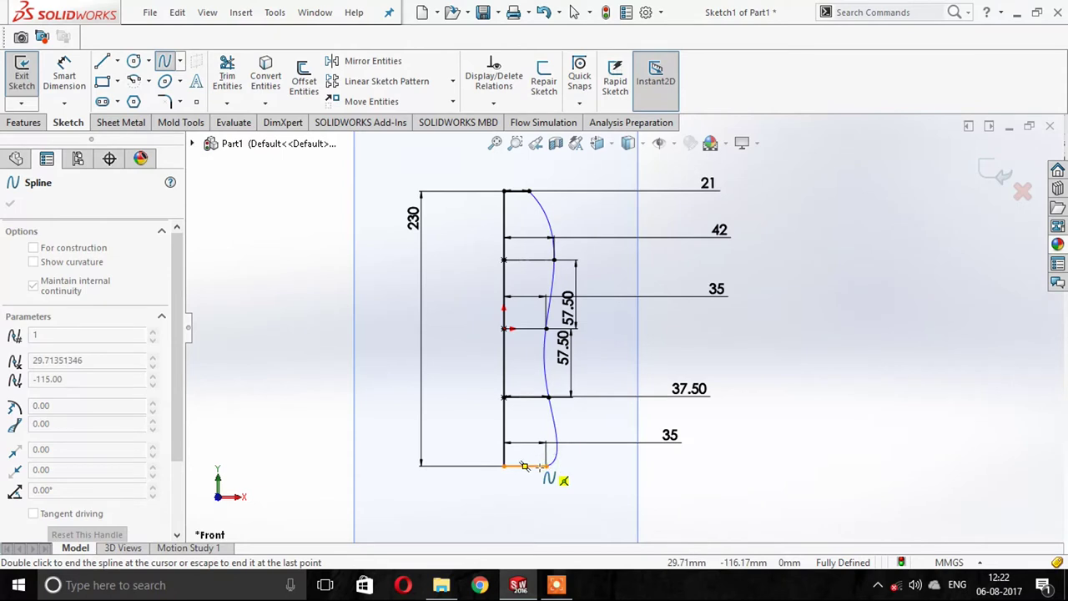
{"action": "double_click", "coordinate": [546, 465]}
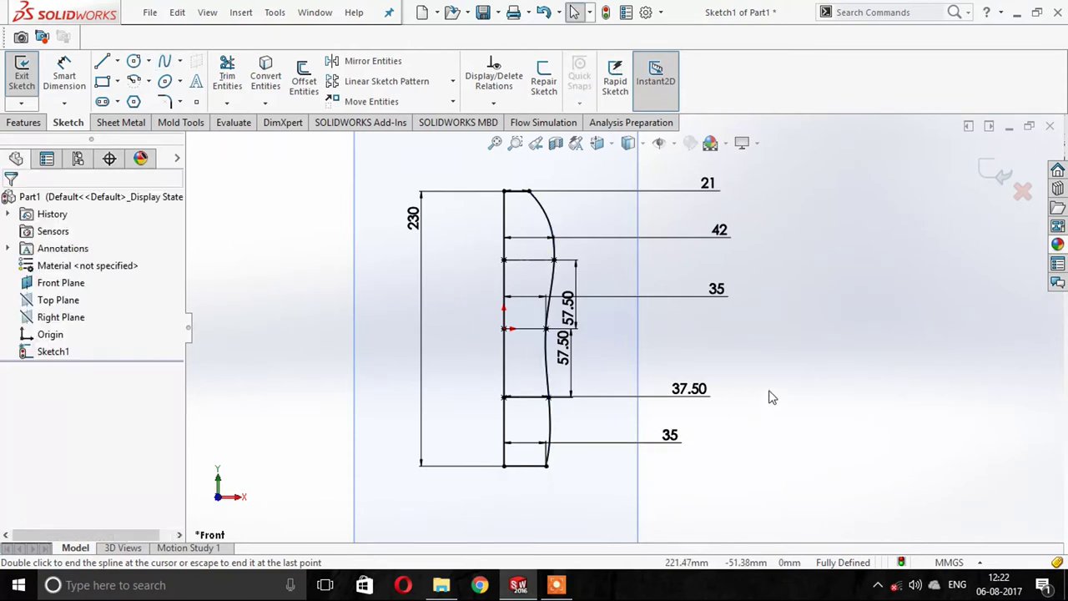
{"action": "scroll", "coordinate": [768, 294], "scroll_direction": "up", "scroll_amount": 2}
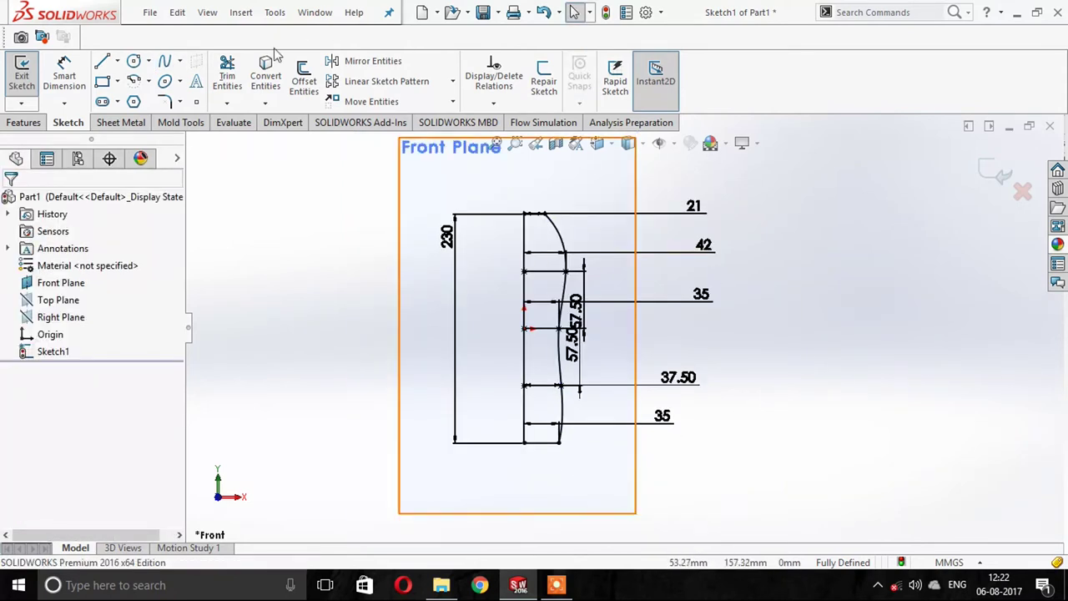
{"action": "left_click", "coordinate": [23, 122]}
Revolve the bottle profile a full 360° about the Line1 center line.
{"action": "left_click", "coordinate": [63, 94]}
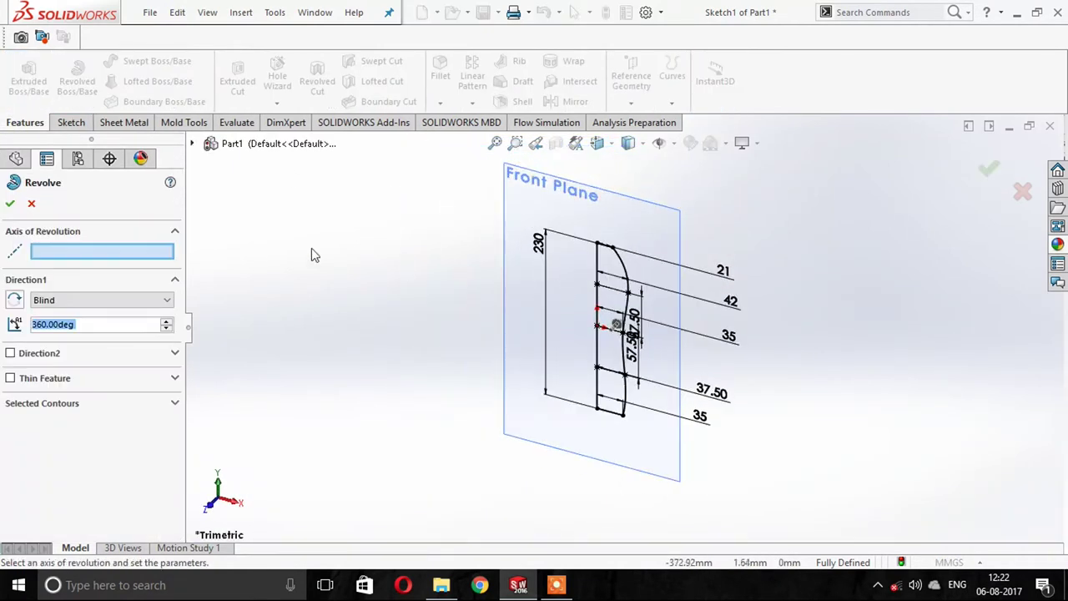
{"action": "left_click", "coordinate": [597, 278]}
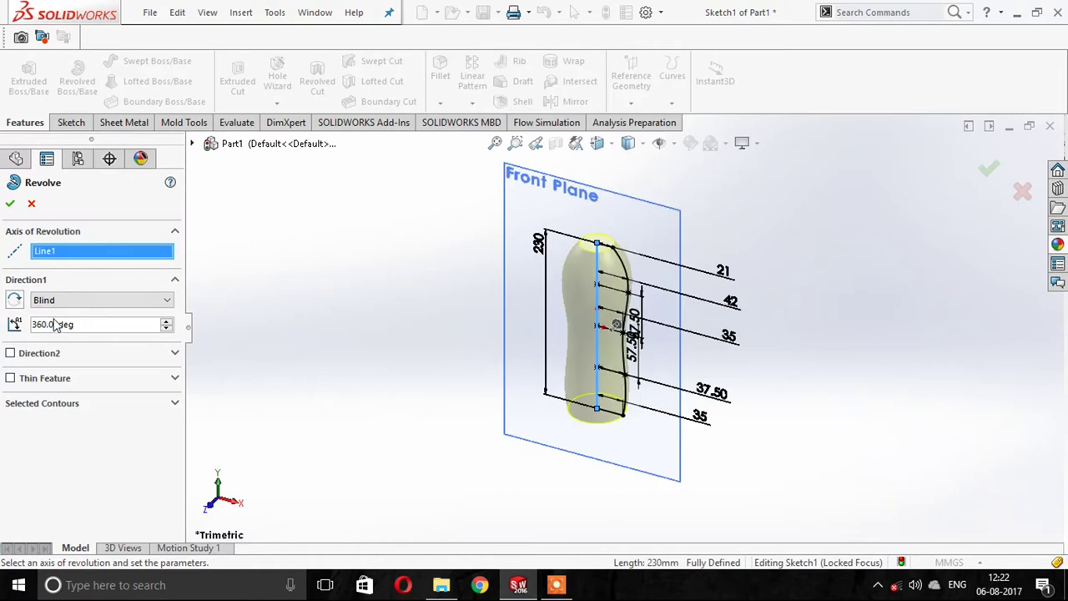
{"action": "left_click", "coordinate": [12, 205]}
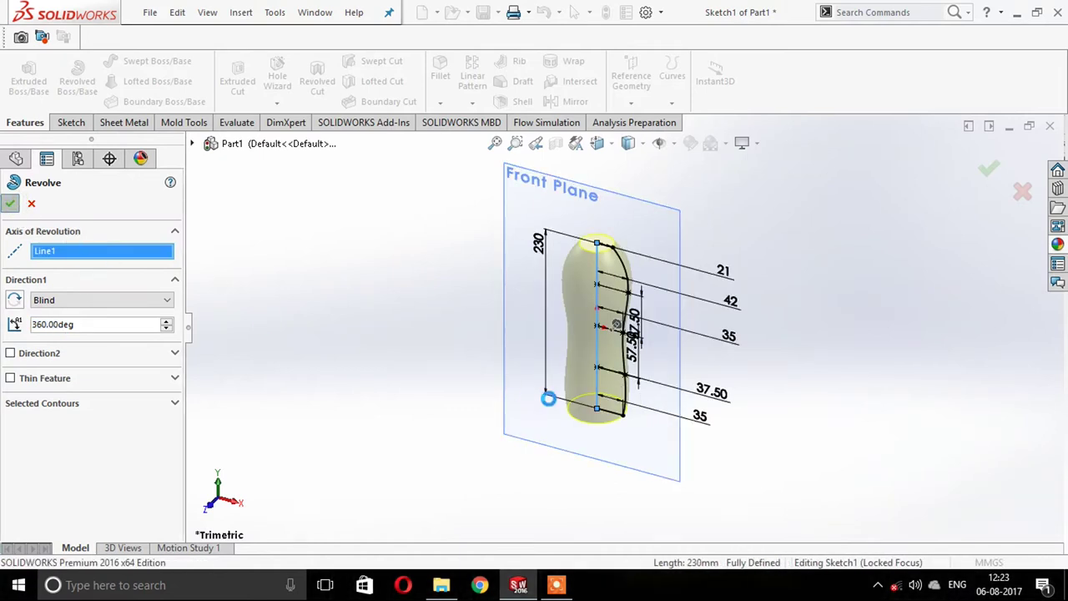
Hide the Front Plane and tilt the view of the bottle.
{"action": "left_click", "coordinate": [653, 236]}
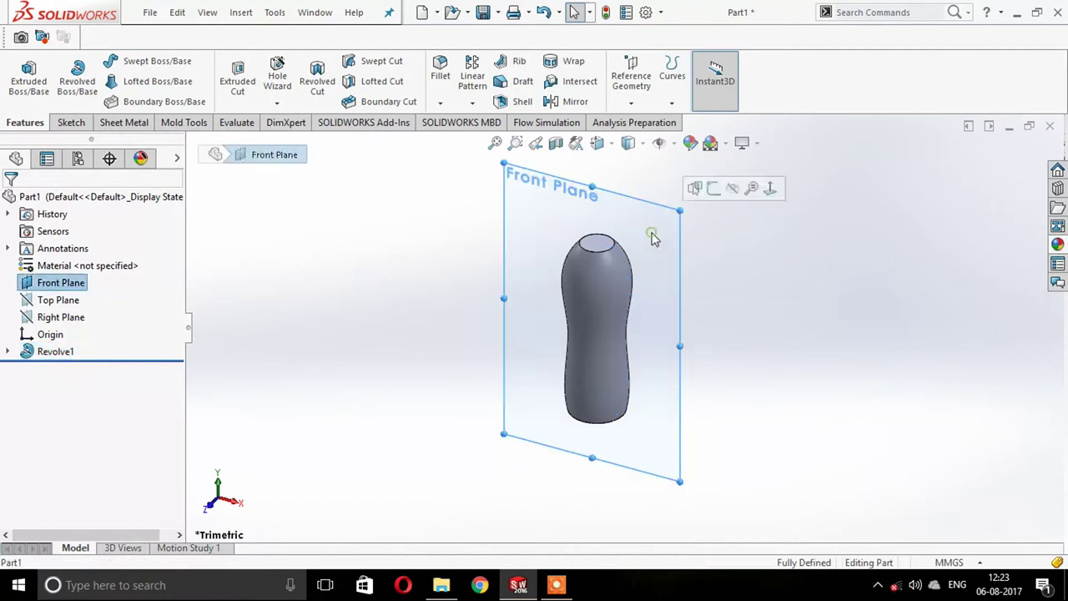
{"action": "left_click", "coordinate": [732, 189]}
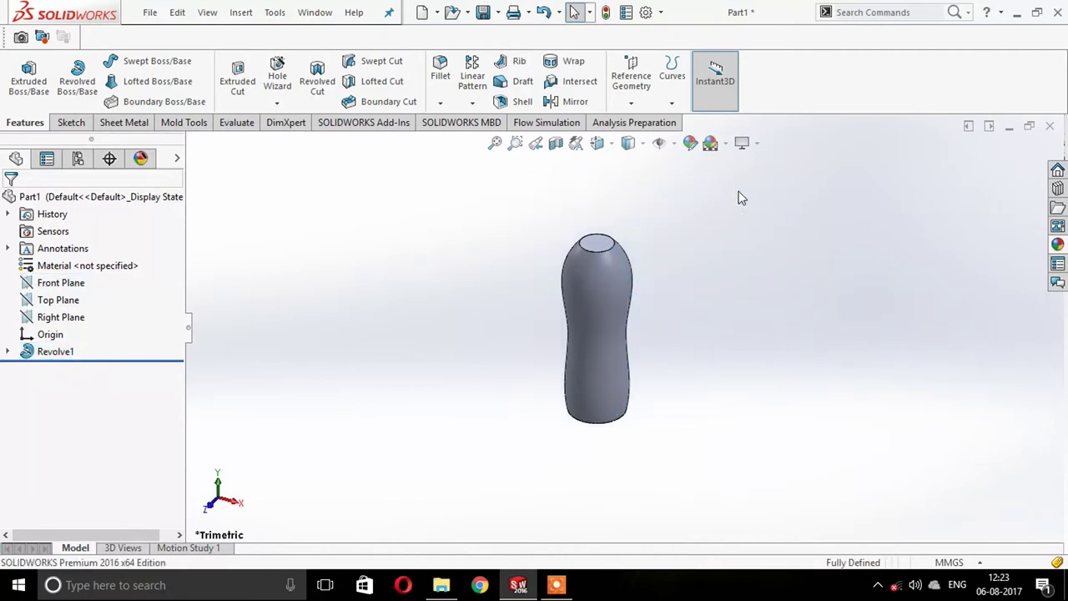
{"action": "middle_click_drag", "start_coordinate": [742, 197], "coordinate": [647, 264]}
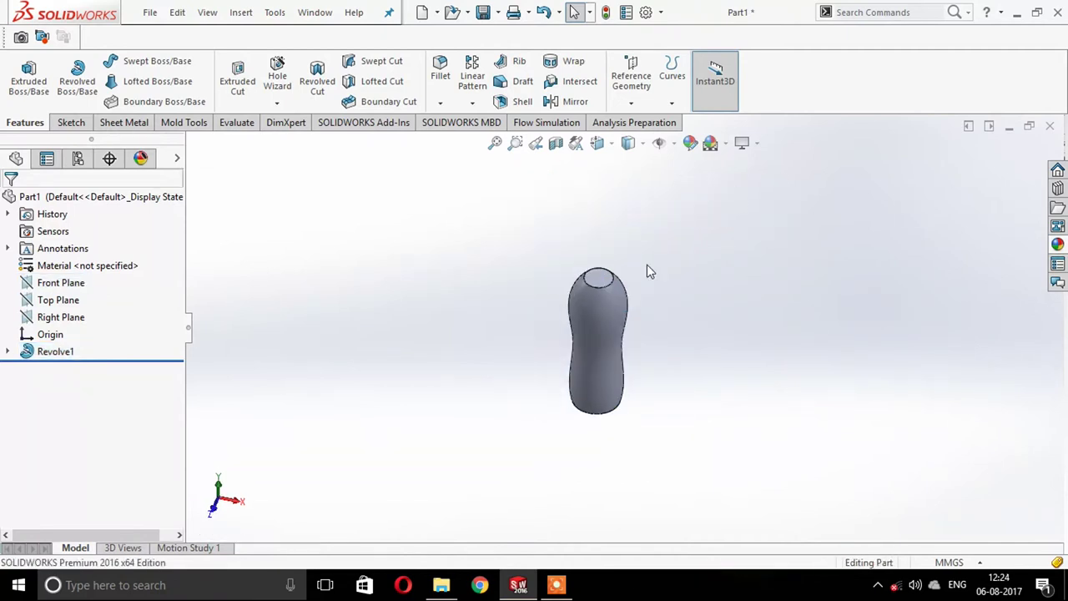
Start a new sketch on the bottle's top face, viewed normal to it.
{"action": "left_click", "coordinate": [597, 284]}
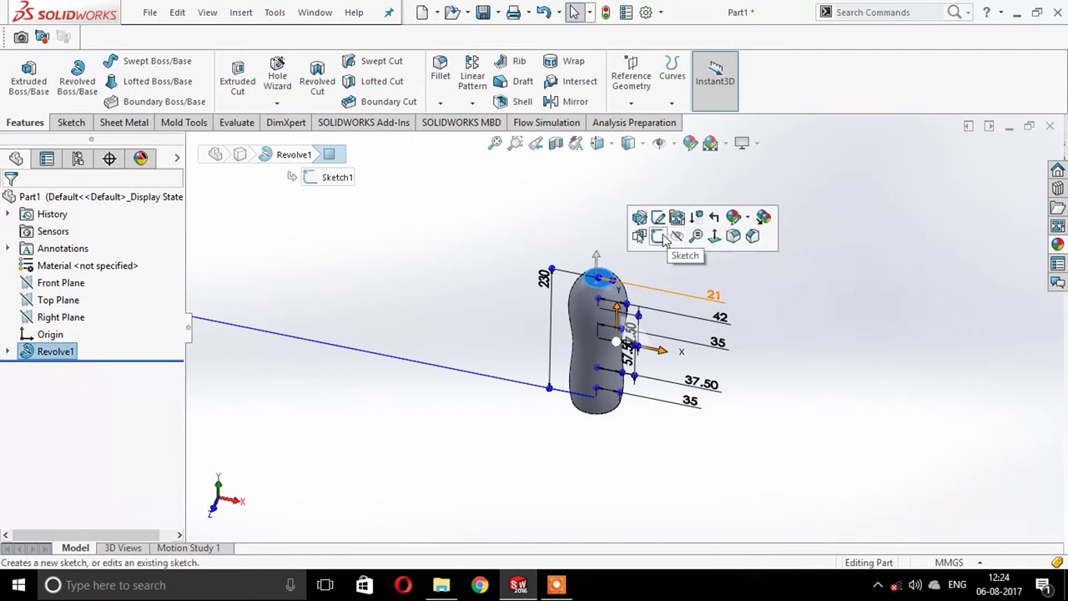
{"action": "left_click", "coordinate": [656, 237]}
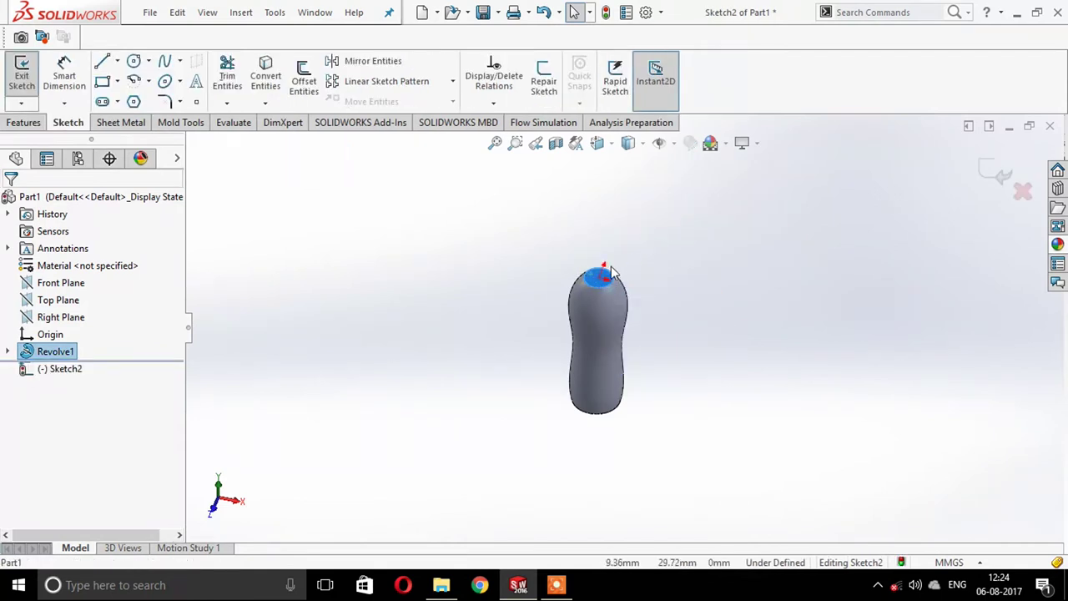
{"action": "left_click", "coordinate": [56, 372]}
{"action": "left_click", "coordinate": [88, 341]}
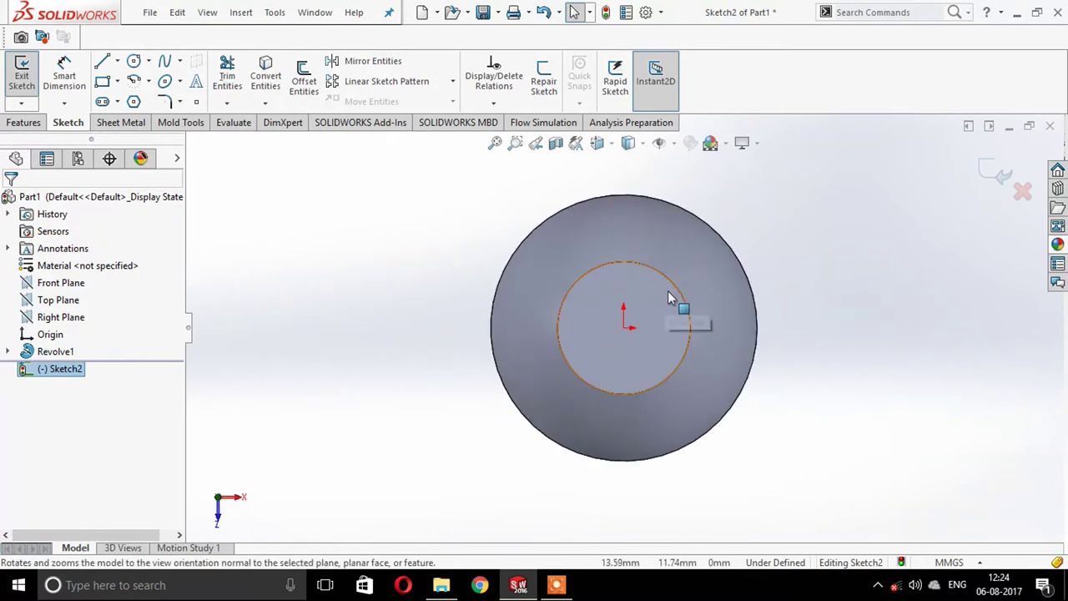
Convert the opening's inner circular edge into the sketch as a 42 mm circle and exit.
{"action": "left_click", "coordinate": [677, 288]}
{"action": "left_click", "coordinate": [813, 296]}
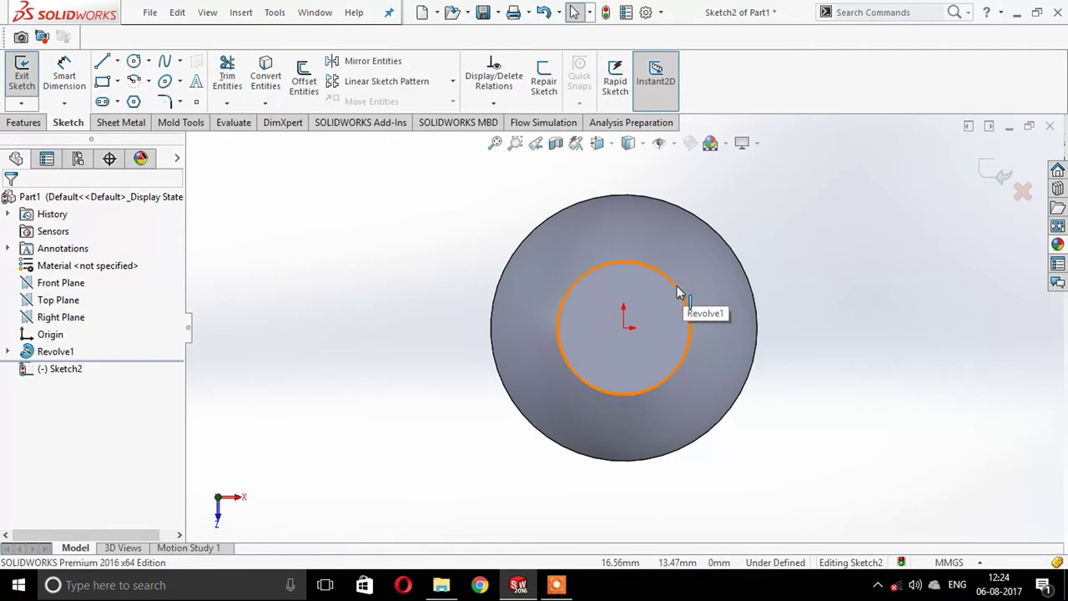
{"action": "left_click", "coordinate": [676, 297]}
{"action": "left_click", "coordinate": [263, 86]}
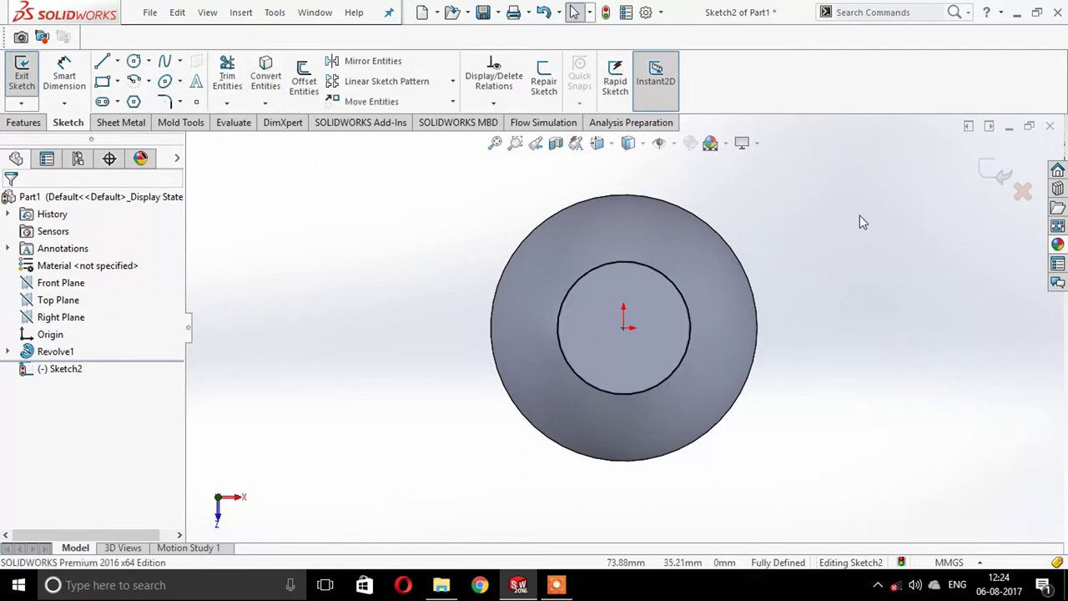
{"action": "left_click", "coordinate": [987, 171]}
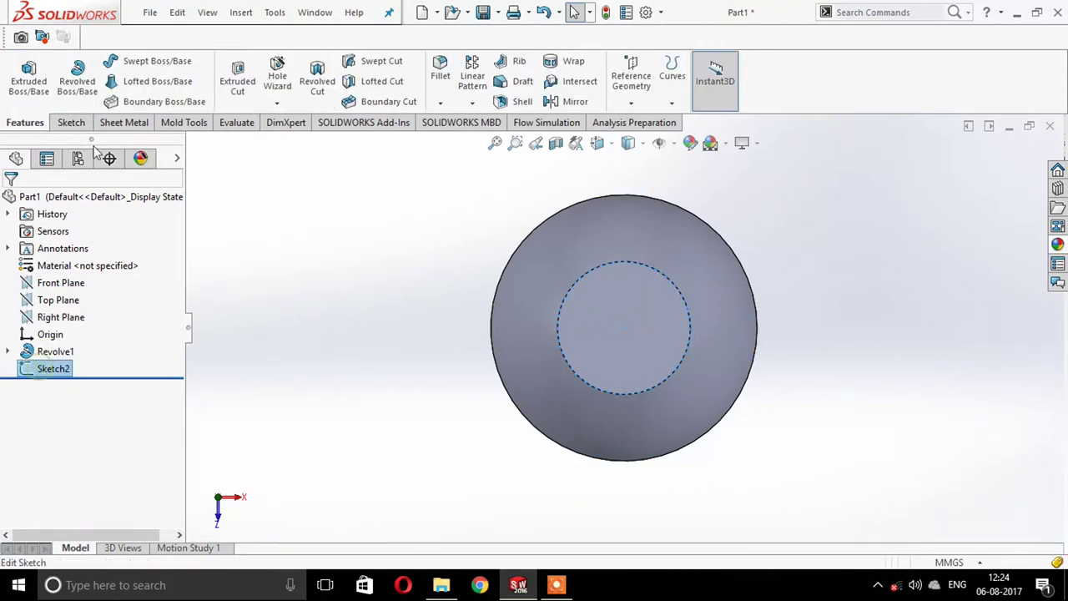
{"action": "left_click", "coordinate": [33, 80]}
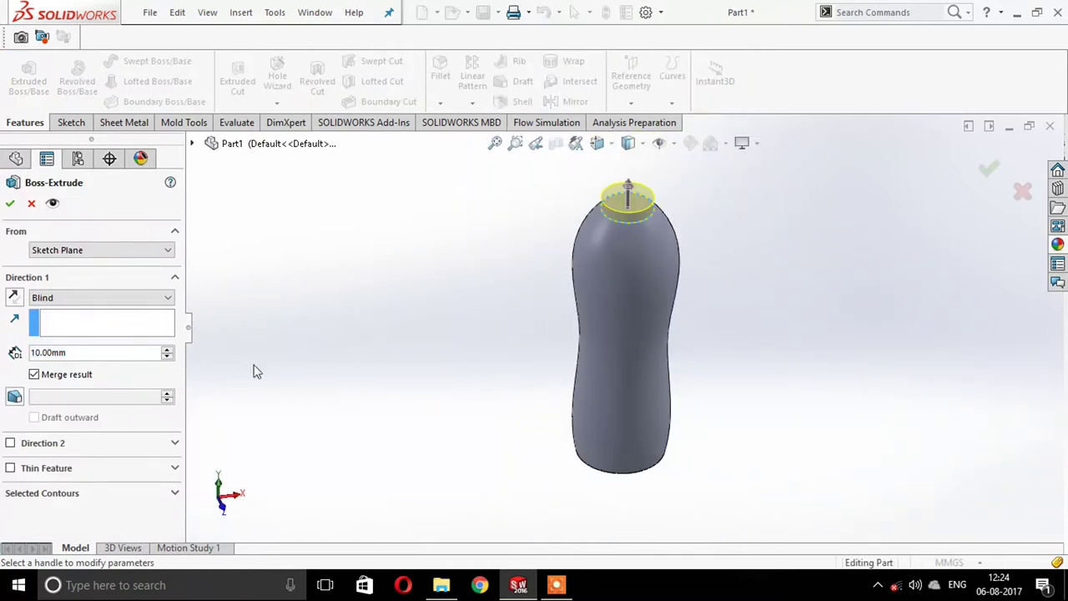
Extrude the top circle as a 30 mm blind boss for the neck.
{"action": "type", "text": "30"}
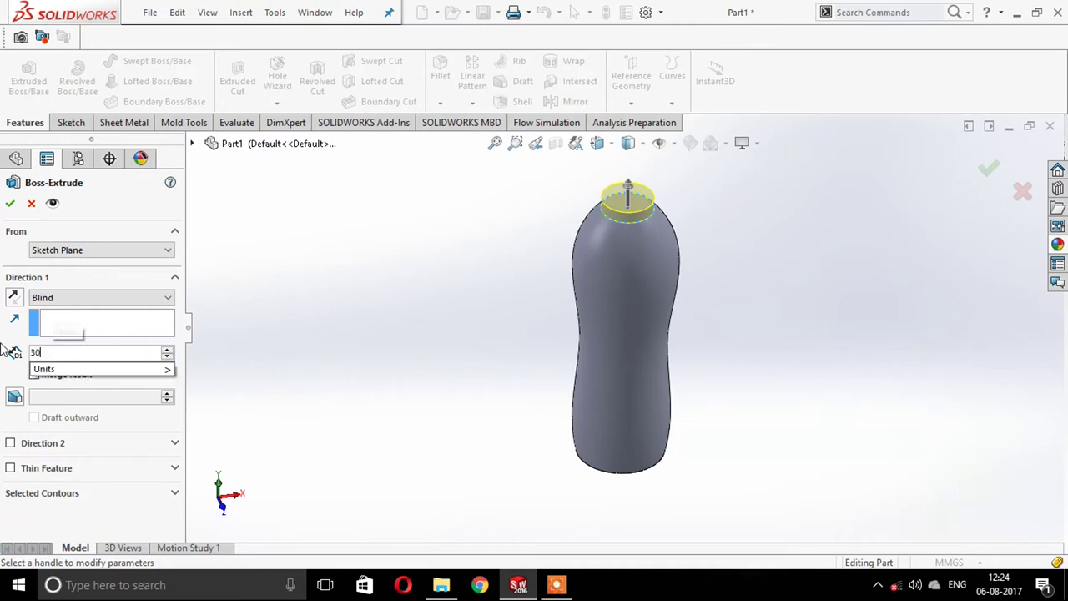
{"action": "key", "text": "Return"}
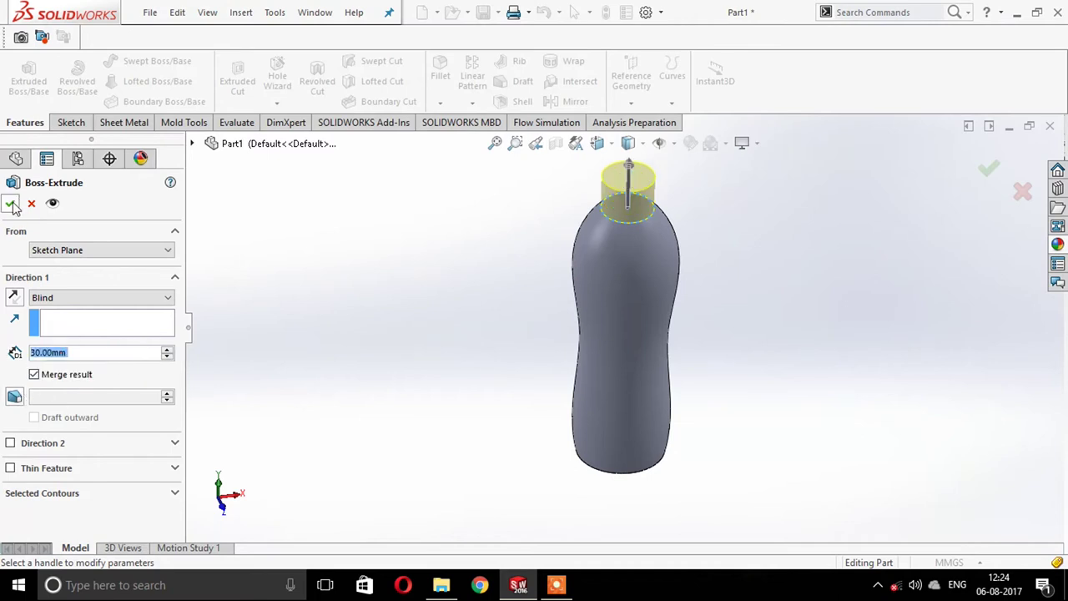
{"action": "left_click", "coordinate": [11, 203]}
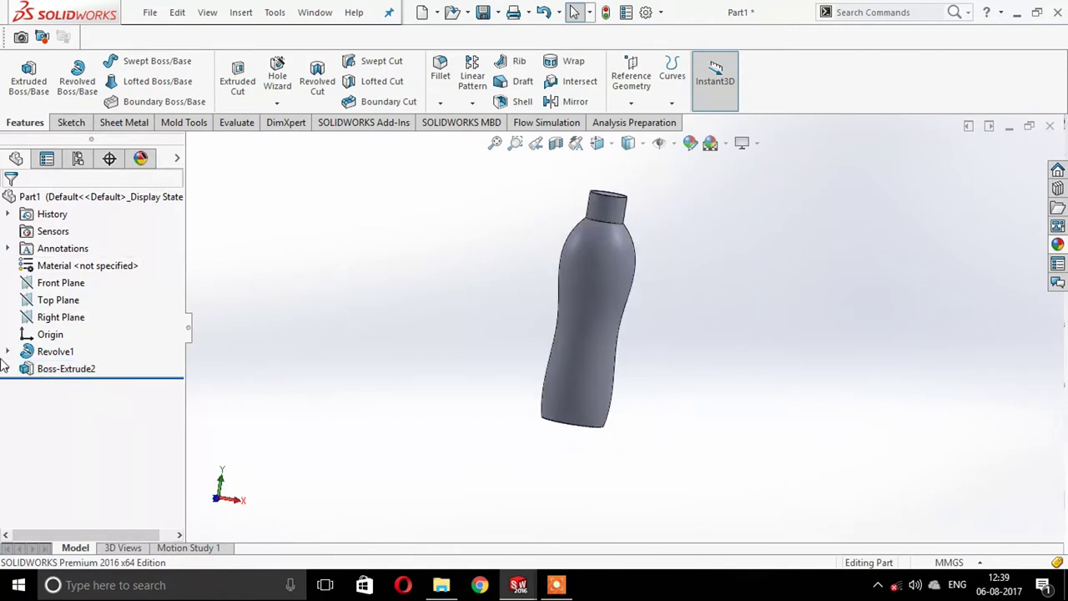
Open Sketch1 under Revolve1 for editing with Smart Dimension active.
{"action": "left_click", "coordinate": [8, 352]}
{"action": "left_click", "coordinate": [55, 368]}
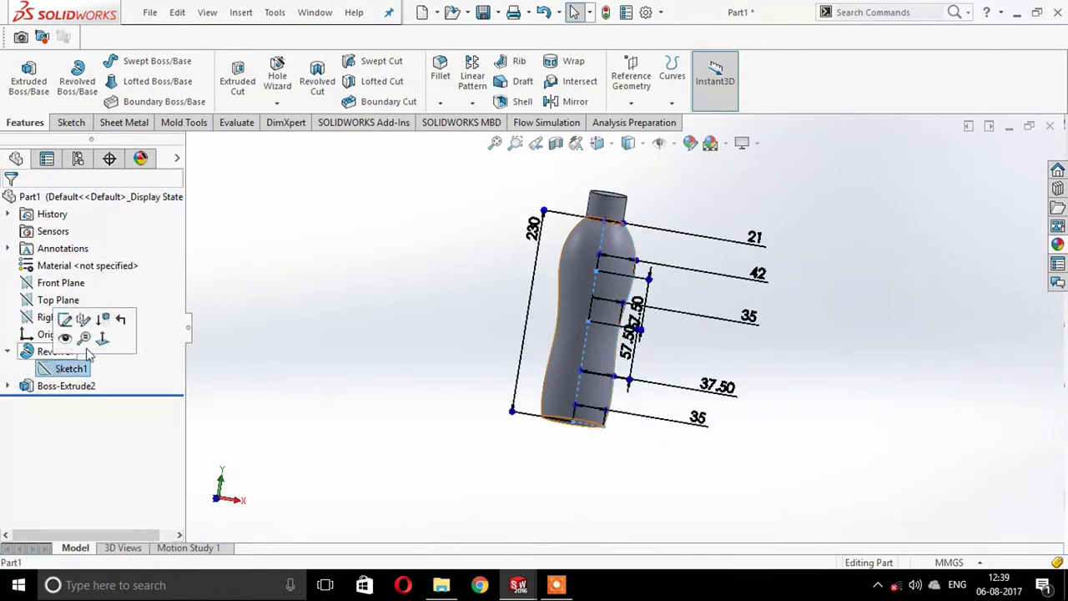
{"action": "left_click", "coordinate": [93, 341]}
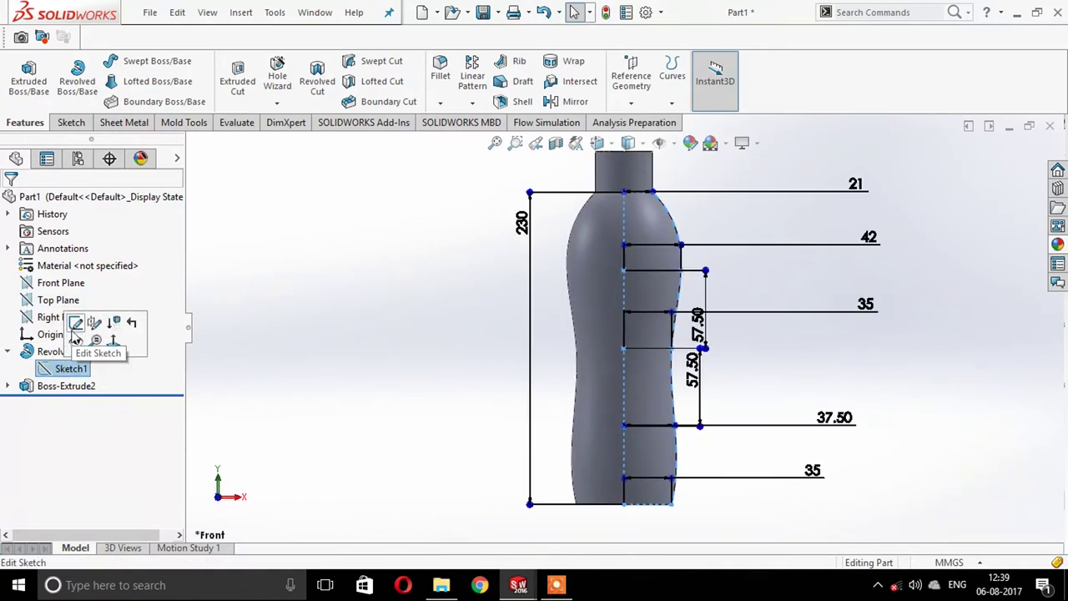
{"action": "left_click", "coordinate": [72, 324]}
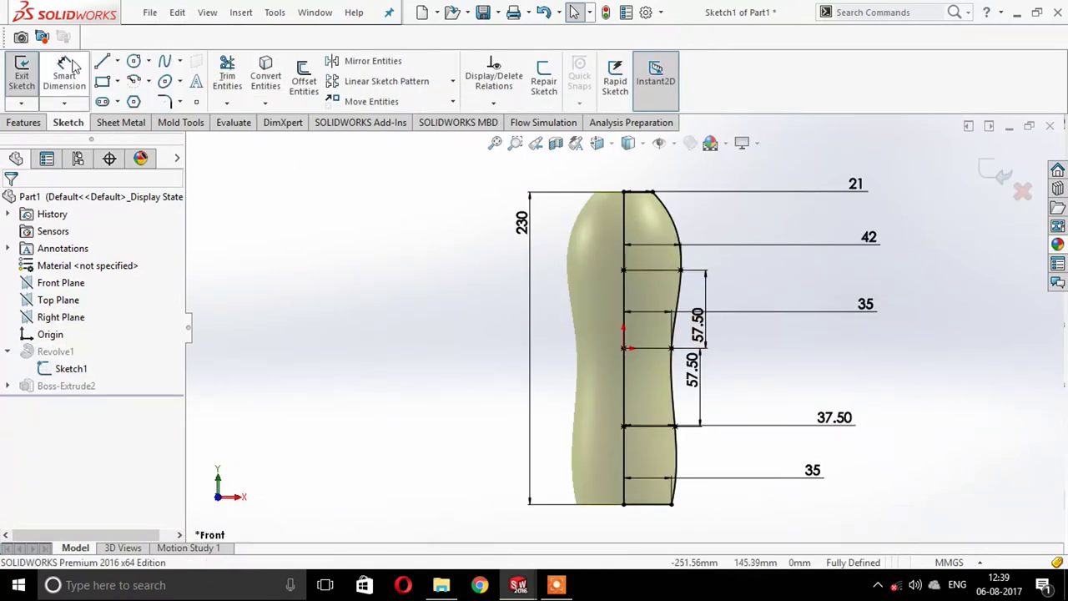
{"action": "left_click", "coordinate": [65, 71]}
{"action": "scroll", "coordinate": [715, 393], "scroll_direction": "down", "scroll_amount": 1}
{"action": "scroll", "coordinate": [679, 454], "scroll_direction": "down", "scroll_amount": 2}
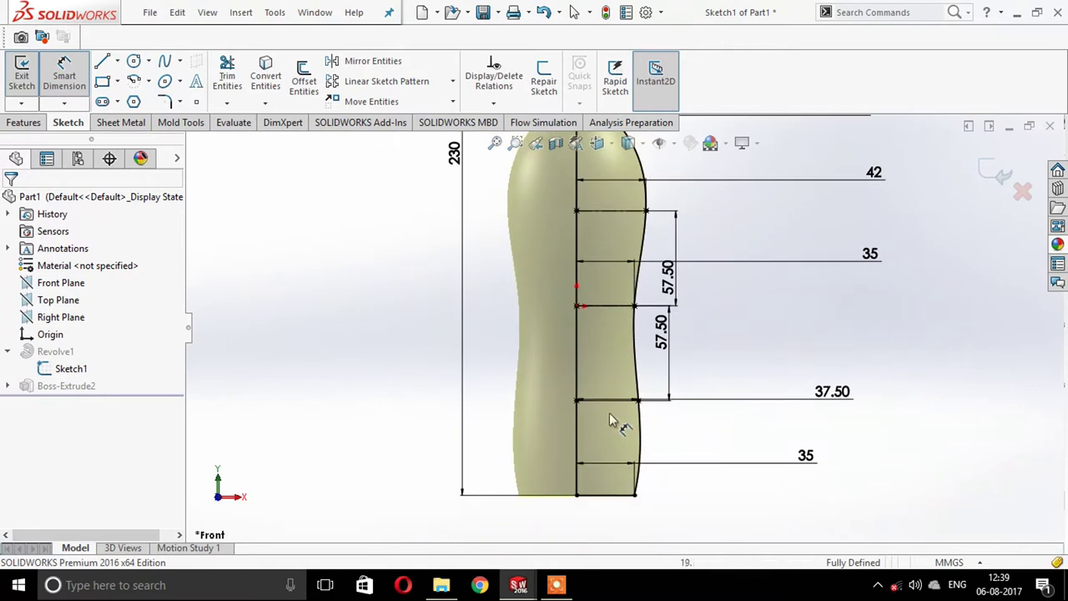
Change the lower 37.50 width to 43 and rebuild the bottle.
{"action": "double_click", "coordinate": [835, 391]}
{"action": "type", "text": "43"}
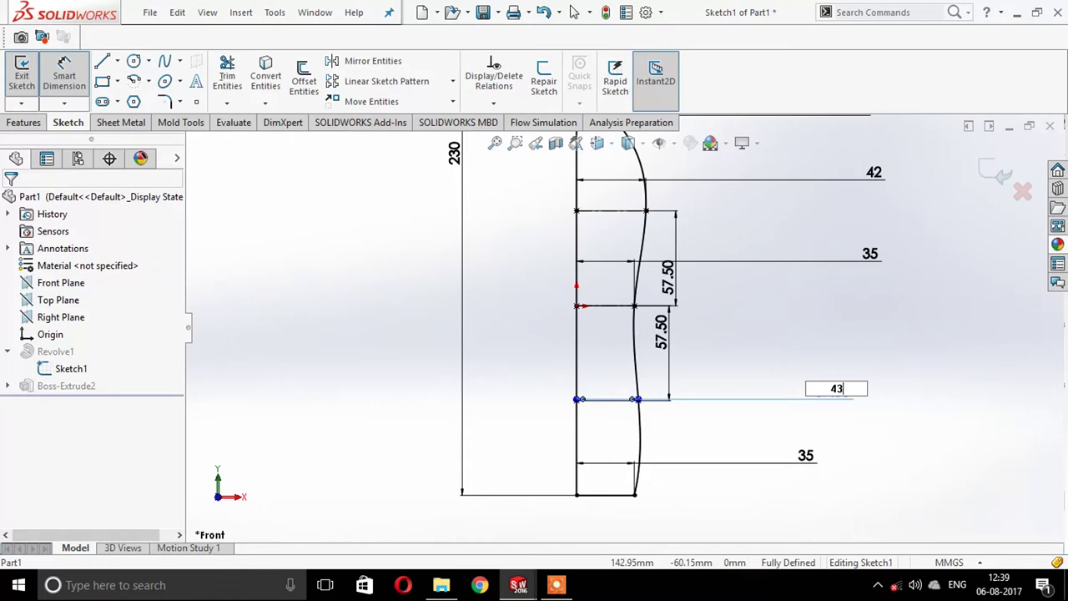
{"action": "key", "text": "Return"}
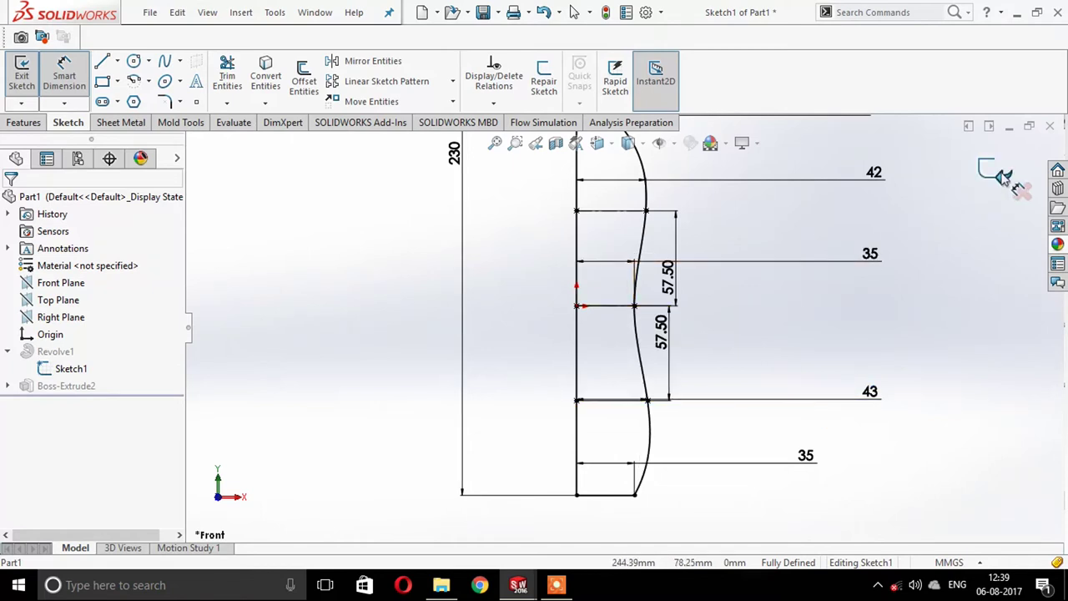
{"action": "left_click", "coordinate": [999, 173]}
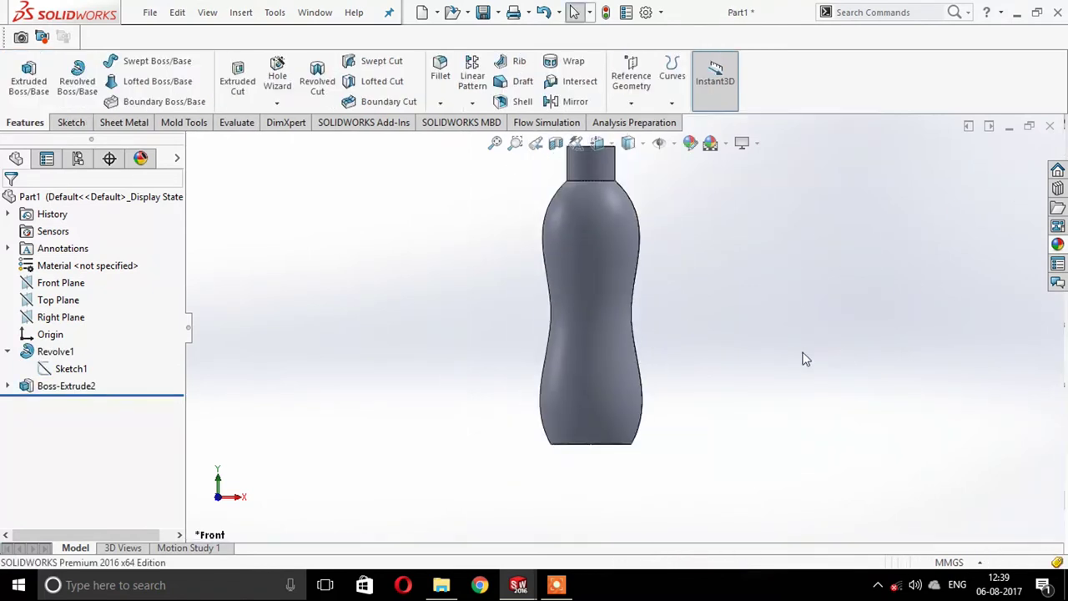
{"action": "mouse_move", "coordinate": [805, 359]}
{"action": "middle_mouse_down"}
{"action": "mouse_move", "coordinate": [716, 303]}
{"action": "mouse_move", "coordinate": [797, 217]}
{"action": "middle_mouse_up"}
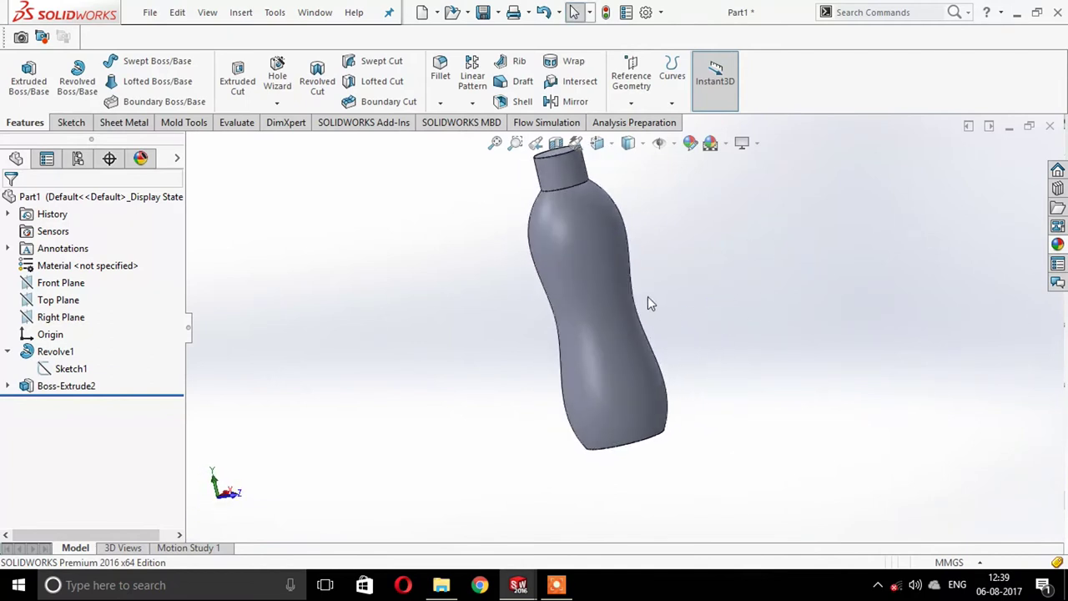
{"action": "left_click", "coordinate": [529, 317]}
{"action": "left_click", "coordinate": [590, 284]}
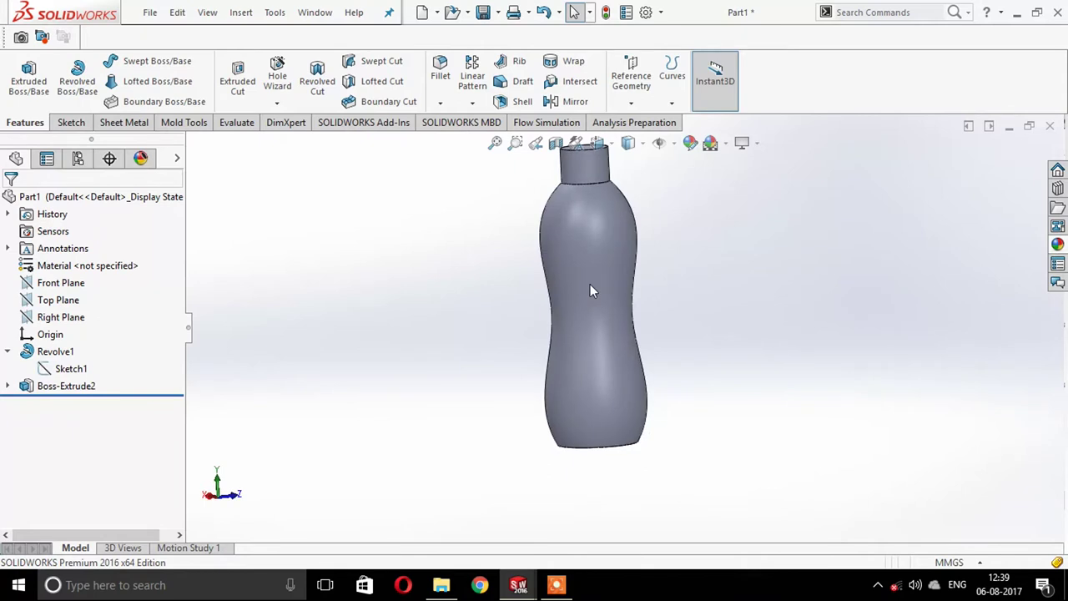
Change Sketch1's lower bulge width from 43 to 41 and rebuild the bottle.
{"action": "mouse_move", "coordinate": [572, 358]}
{"action": "middle_mouse_down"}
{"action": "mouse_move", "coordinate": [778, 322]}
{"action": "mouse_move", "coordinate": [863, 322]}
{"action": "middle_mouse_up"}
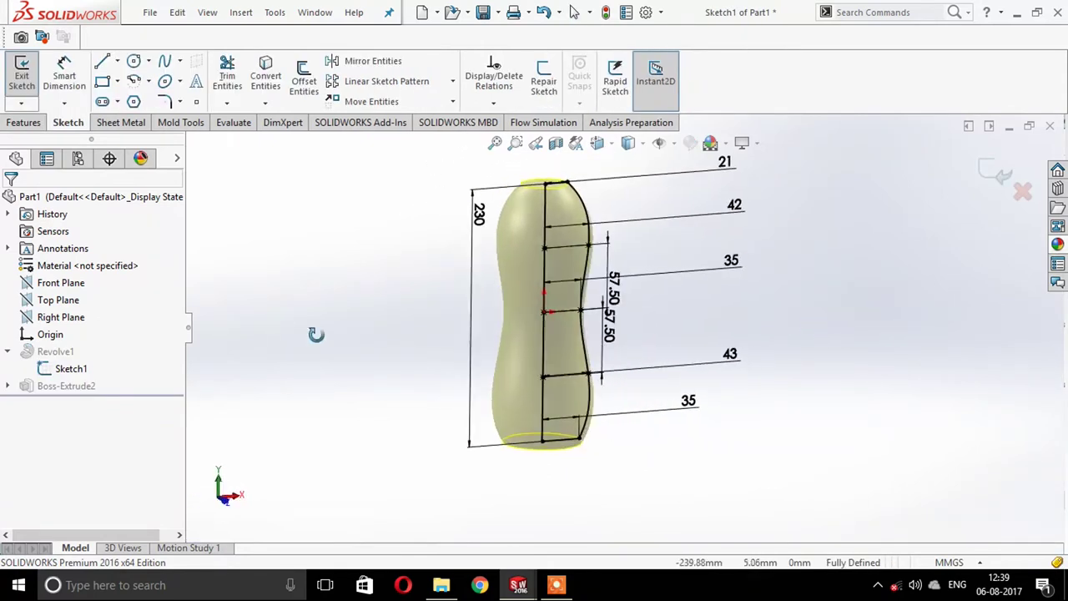
{"action": "middle_click_drag", "start_coordinate": [314, 334], "coordinate": [591, 377]}
{"action": "left_click", "coordinate": [68, 368]}
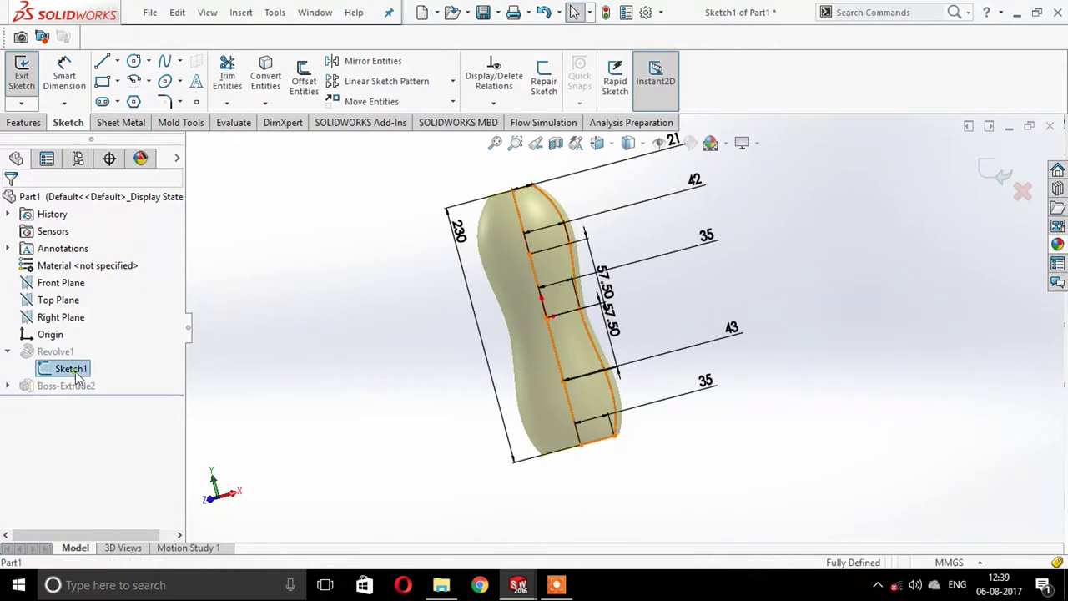
{"action": "left_click", "coordinate": [106, 352]}
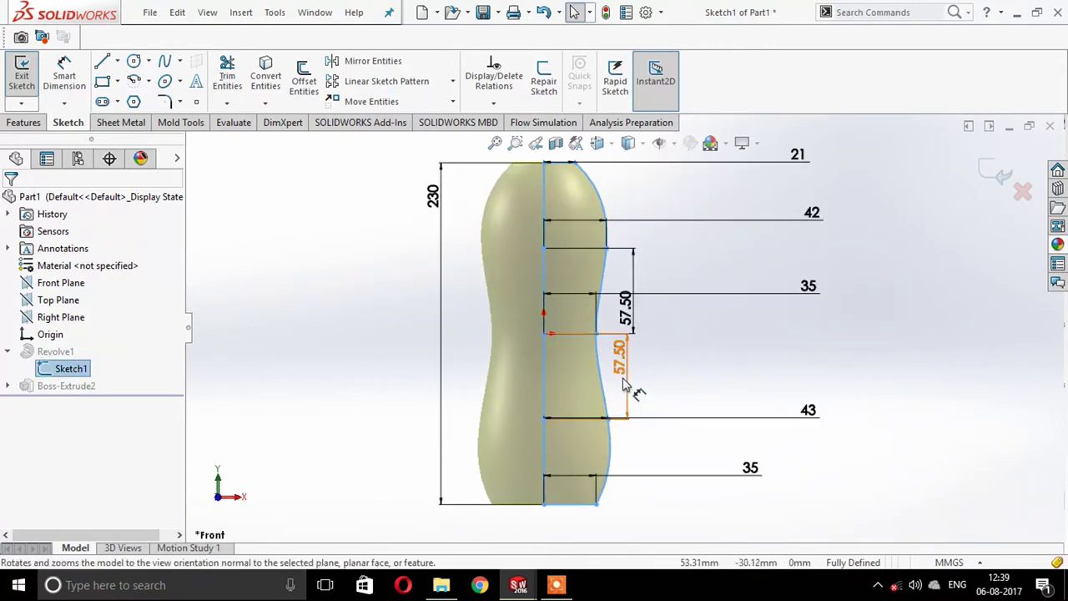
{"action": "double_click", "coordinate": [806, 412]}
{"action": "type", "text": "41"}
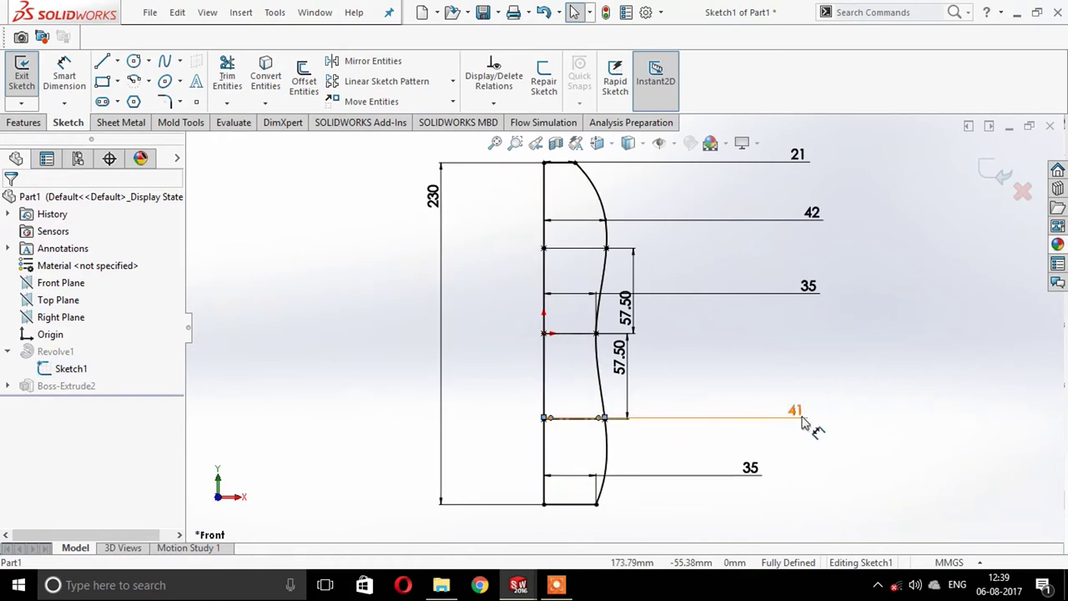
{"action": "left_click", "coordinate": [995, 173]}
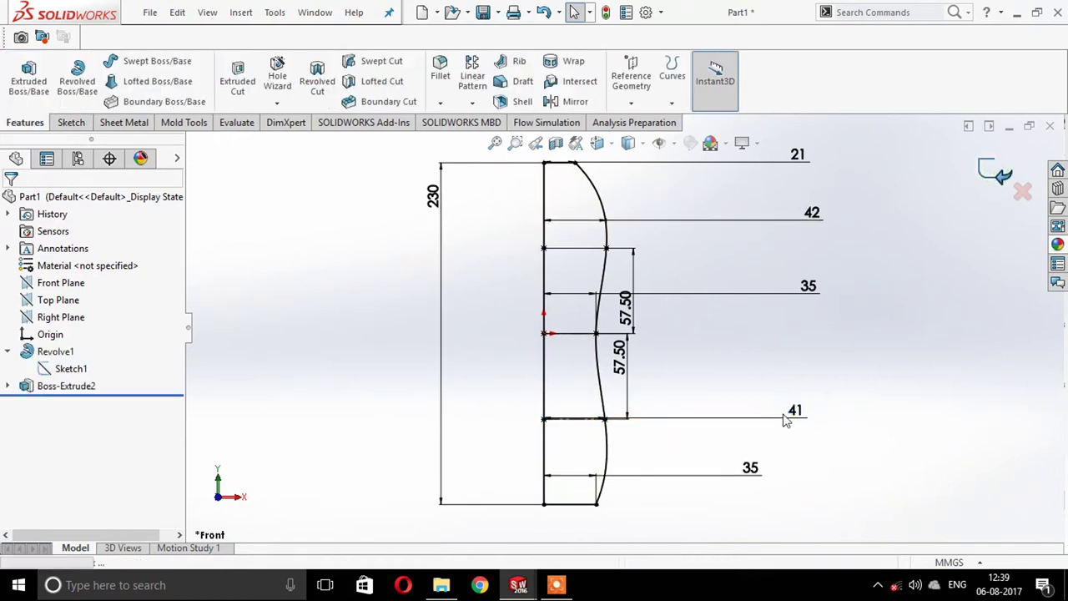
{"action": "left_click", "coordinate": [75, 317]}
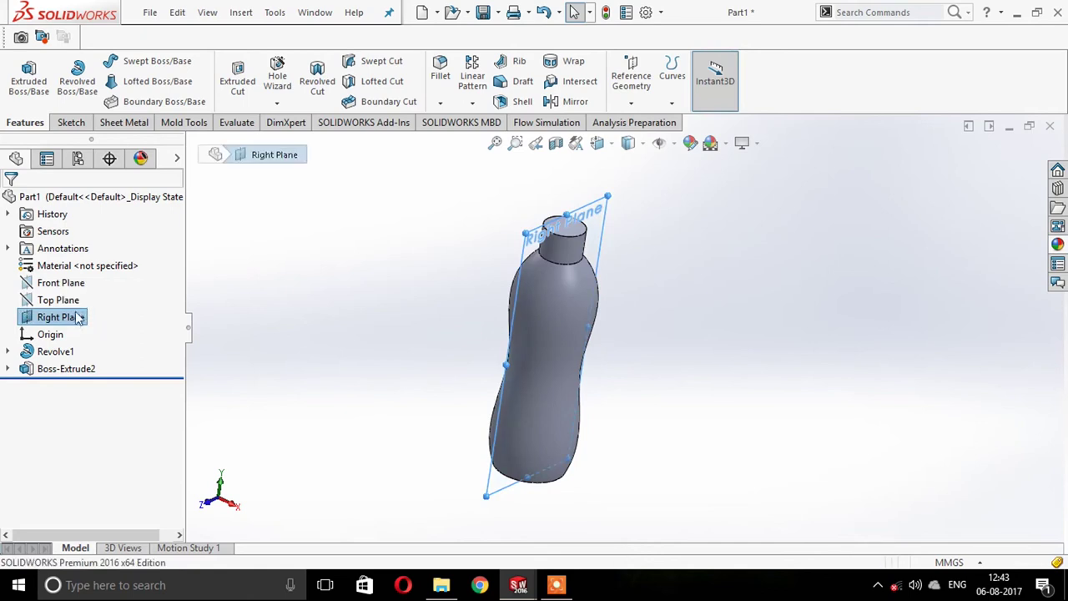
Start a new sketch on the Right Plane, viewed normal to it.
{"action": "left_click", "coordinate": [60, 302]}
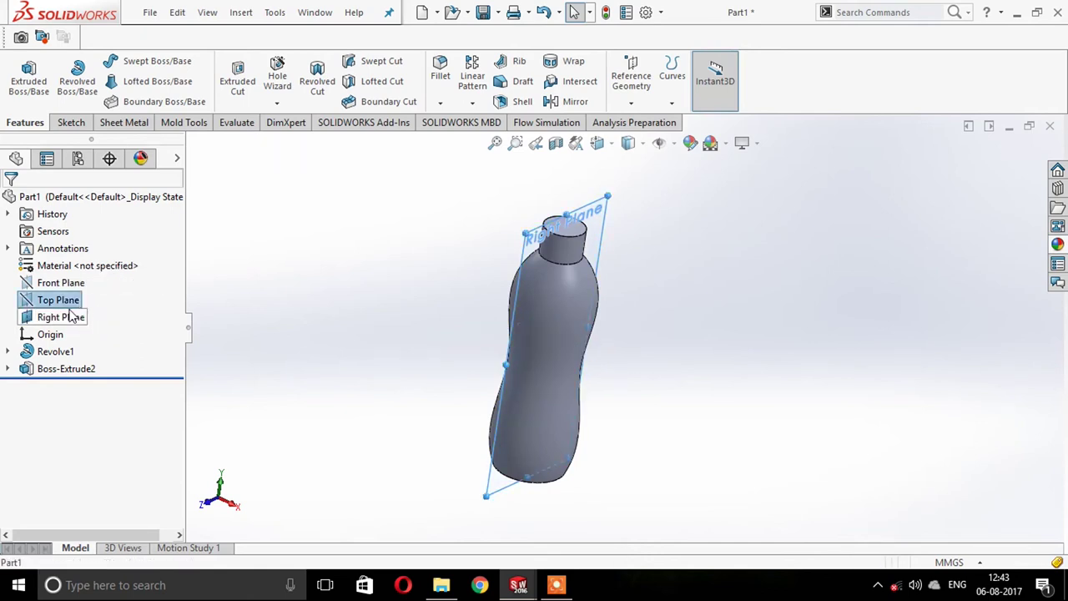
{"action": "left_click", "coordinate": [72, 315]}
{"action": "left_click", "coordinate": [83, 288]}
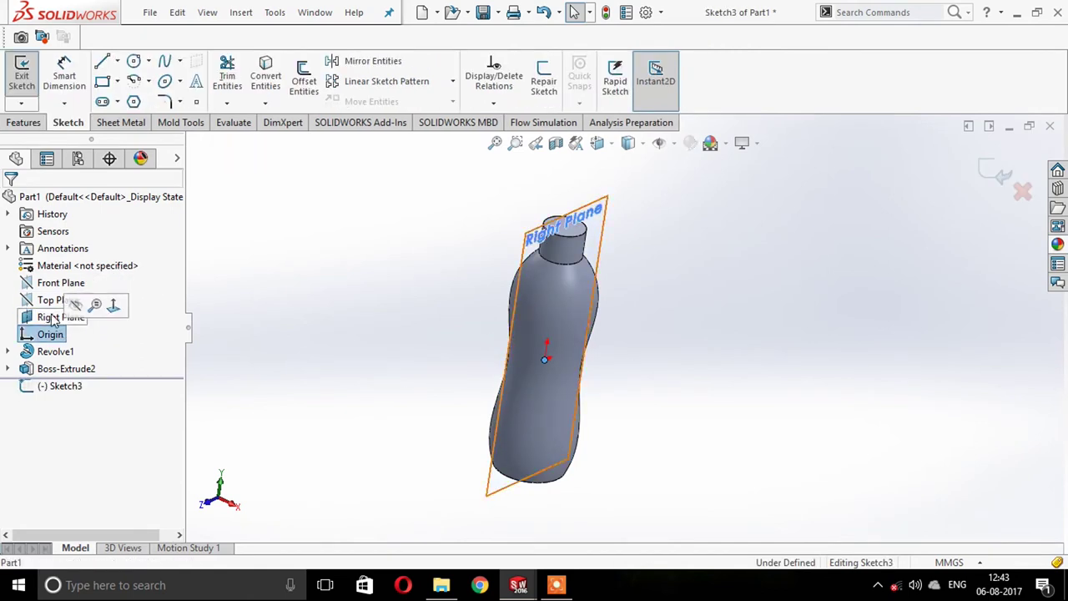
{"action": "left_click", "coordinate": [114, 289]}
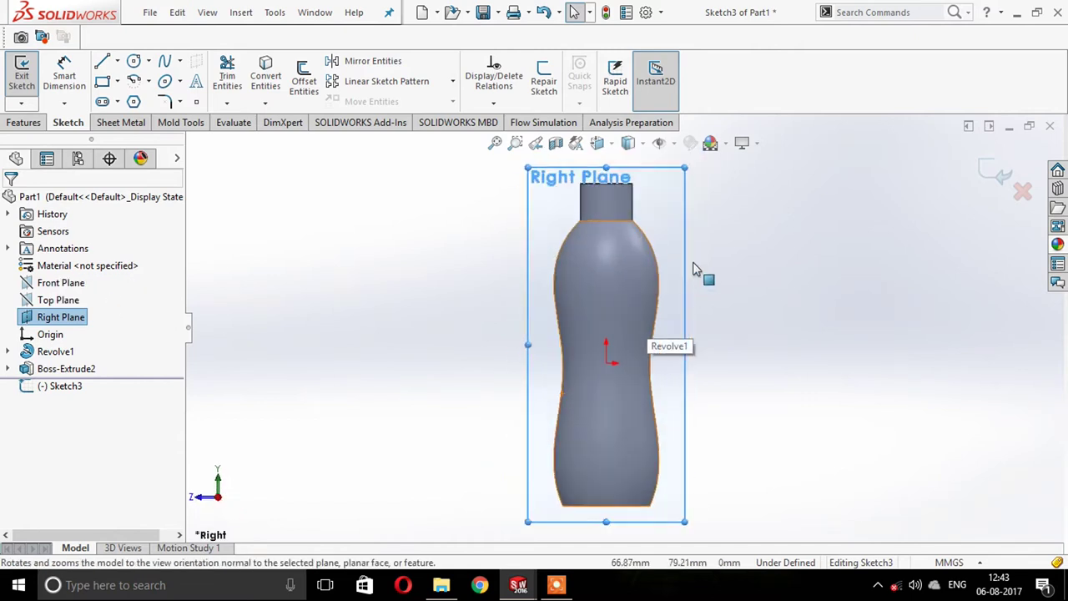
{"action": "scroll", "coordinate": [694, 269], "scroll_direction": "down", "scroll_amount": 2}
Attempt a construction centerline from the neck edge, then cancel it.
{"action": "left_click", "coordinate": [118, 62]}
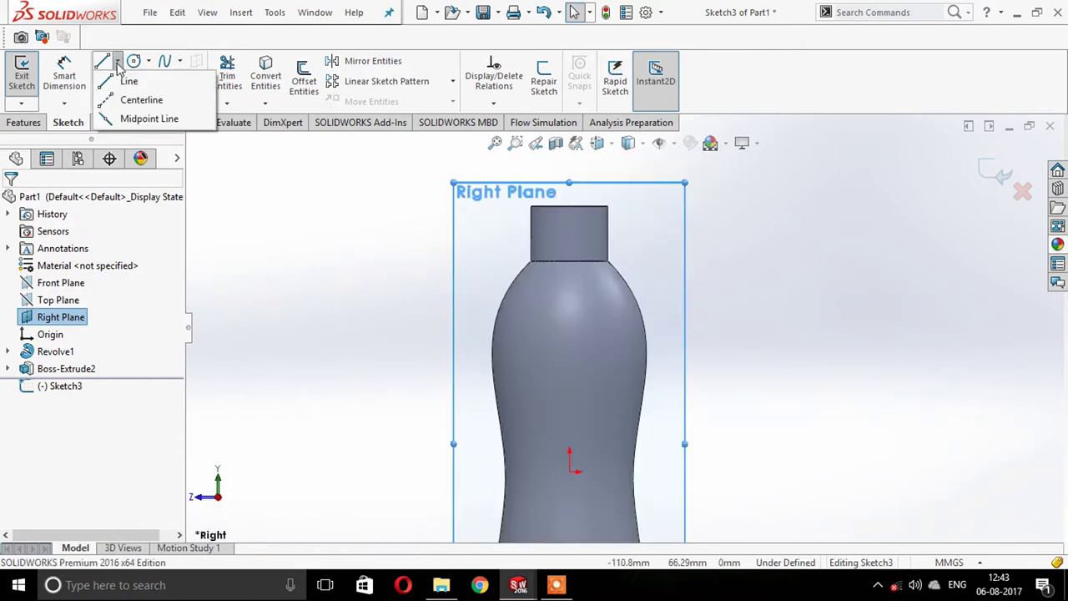
{"action": "left_click", "coordinate": [141, 100]}
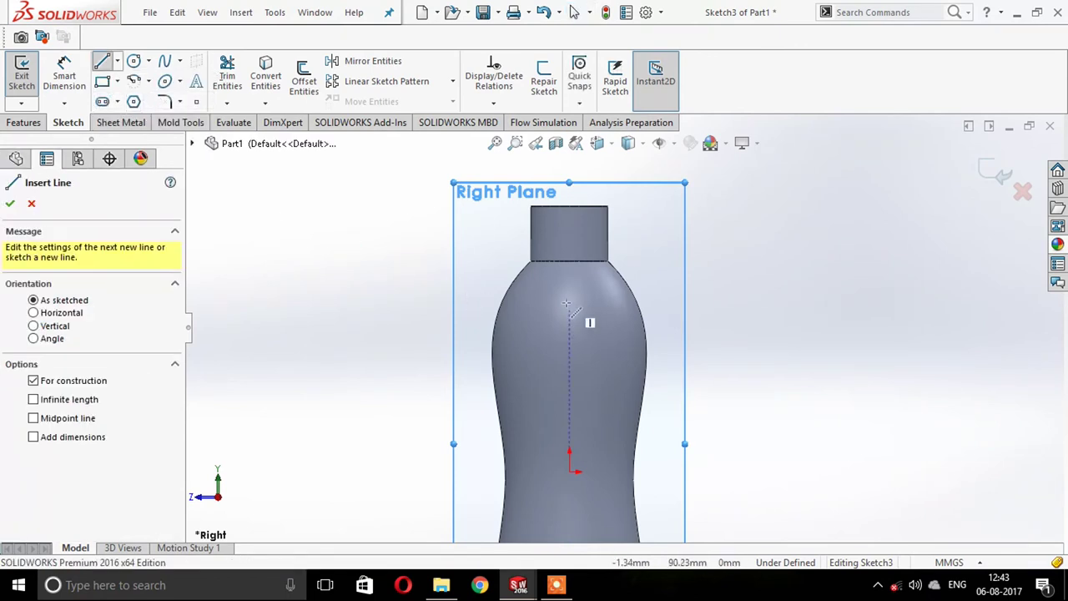
{"action": "left_click", "coordinate": [568, 261]}
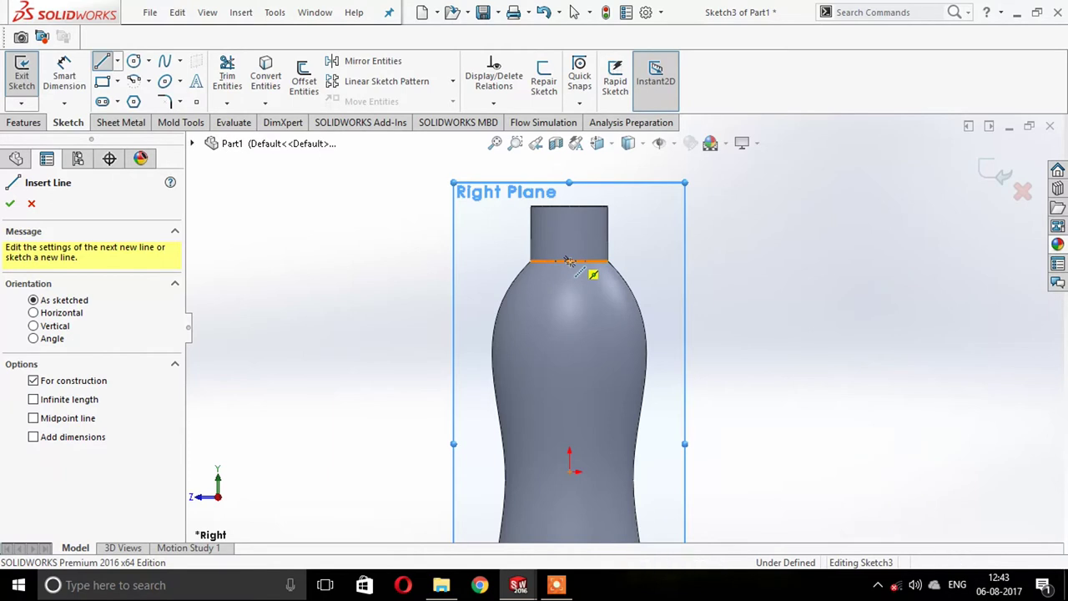
{"action": "left_click", "coordinate": [568, 261]}
{"action": "key", "text": "Escape"}
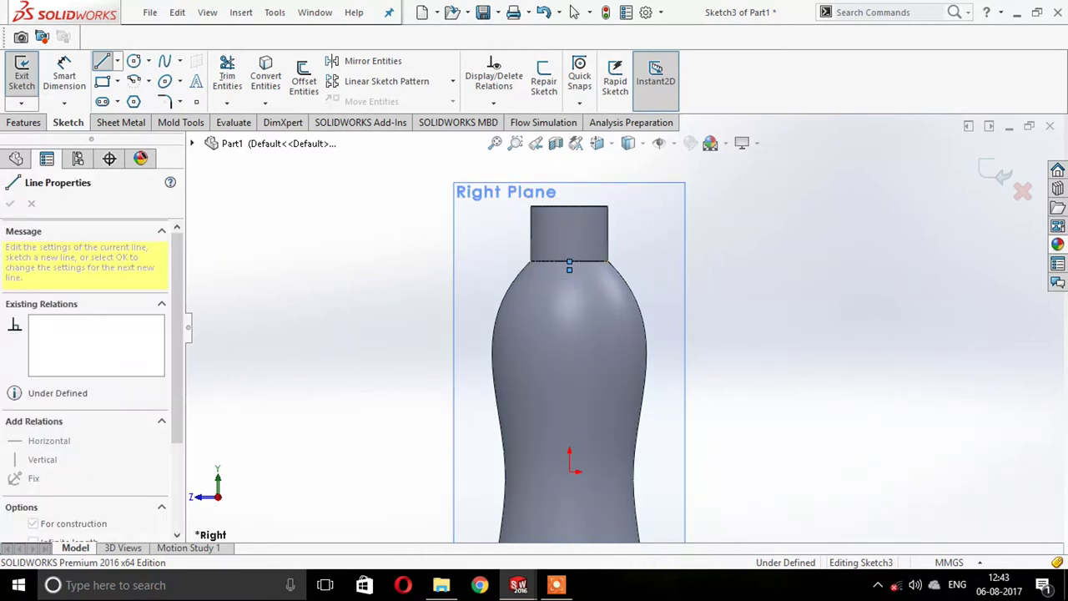
{"action": "key", "text": "Escape"}
{"action": "scroll", "coordinate": [575, 429], "scroll_direction": "down", "scroll_amount": 2}
{"action": "scroll", "coordinate": [576, 451], "scroll_direction": "up", "scroll_amount": 3}
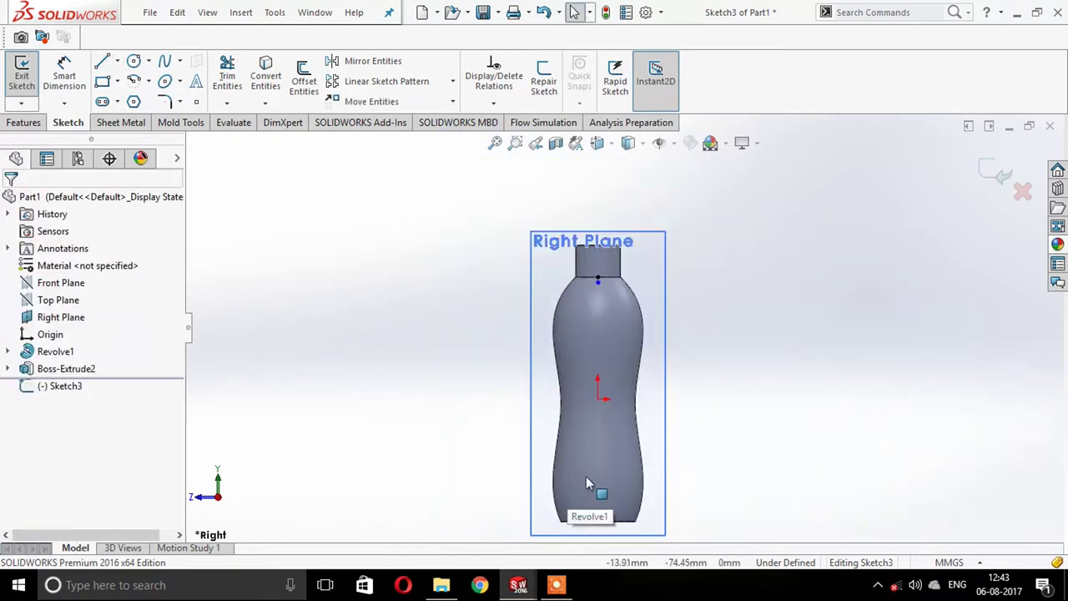
{"action": "scroll", "coordinate": [597, 472], "scroll_direction": "down", "scroll_amount": 3}
Attempt a centerline at the base's midpoint, cancel it, and fit the bottle in view.
{"action": "left_click", "coordinate": [119, 62]}
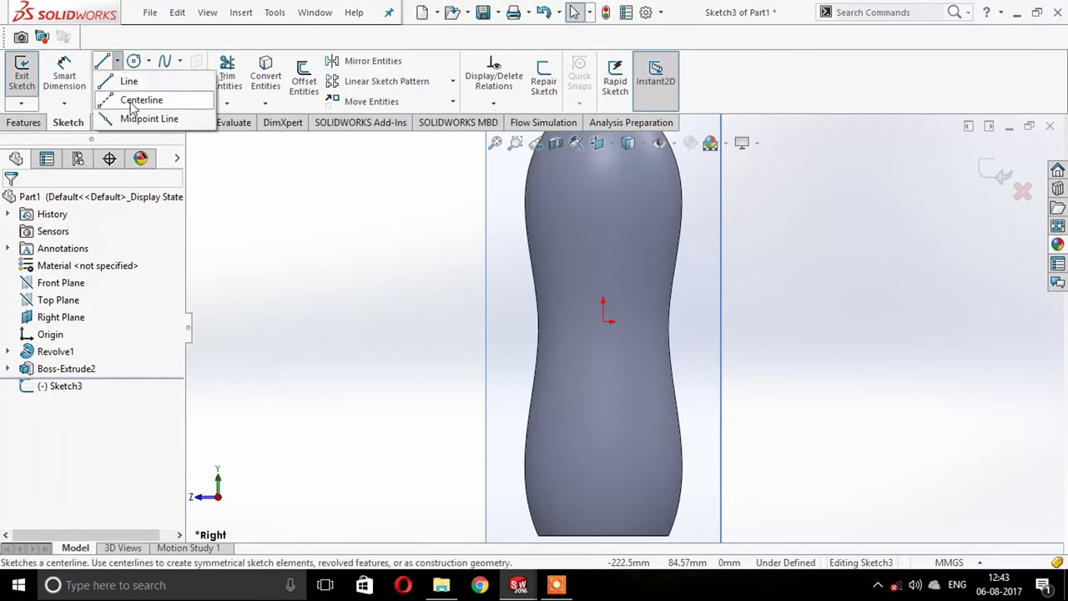
{"action": "left_click", "coordinate": [138, 99]}
{"action": "scroll", "coordinate": [641, 134], "scroll_direction": "up", "scroll_amount": 1}
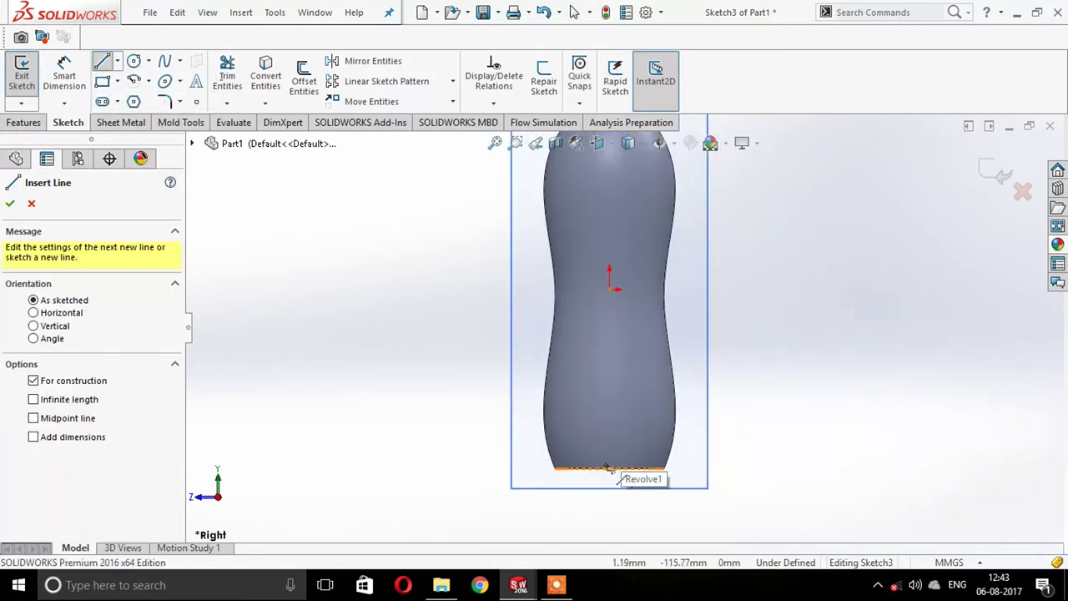
{"action": "left_click", "coordinate": [608, 469]}
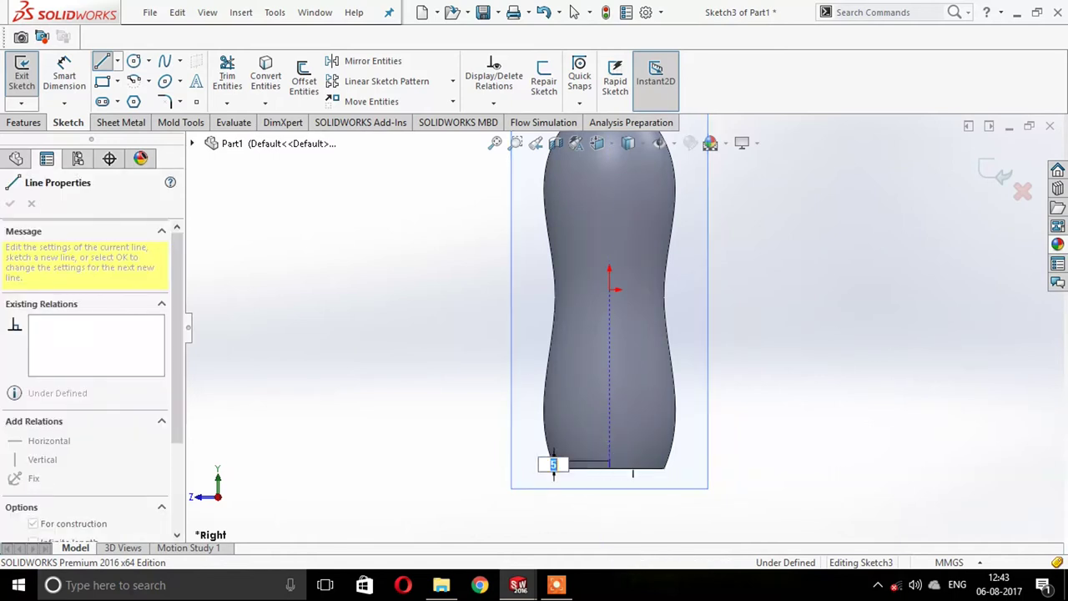
{"action": "key", "text": "Escape"}
{"action": "key", "text": "Escape"}
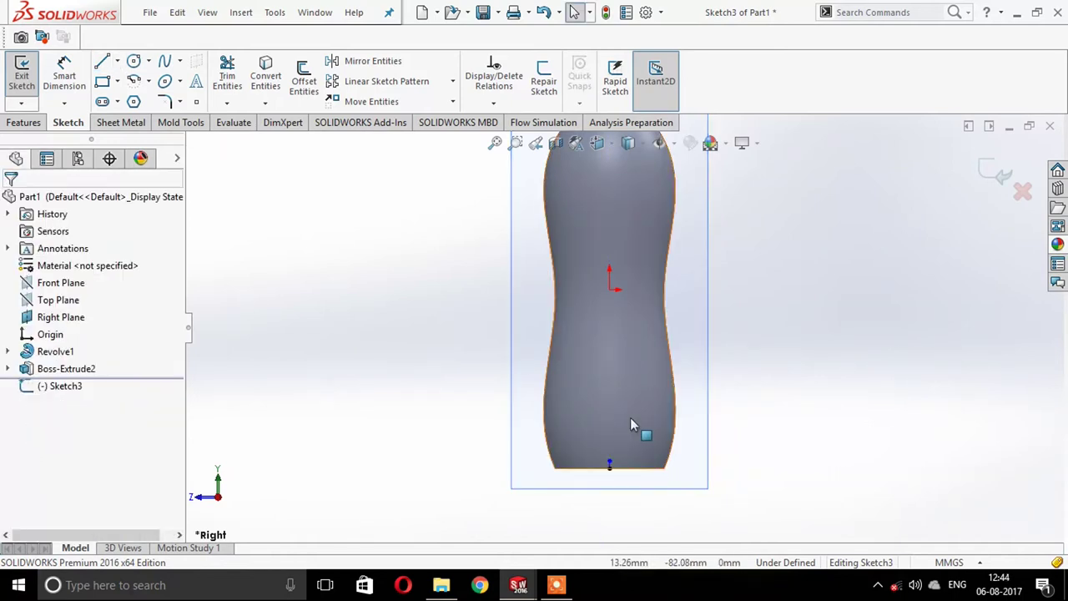
{"action": "key", "text": "f"}
{"action": "right_click", "coordinate": [653, 215]}
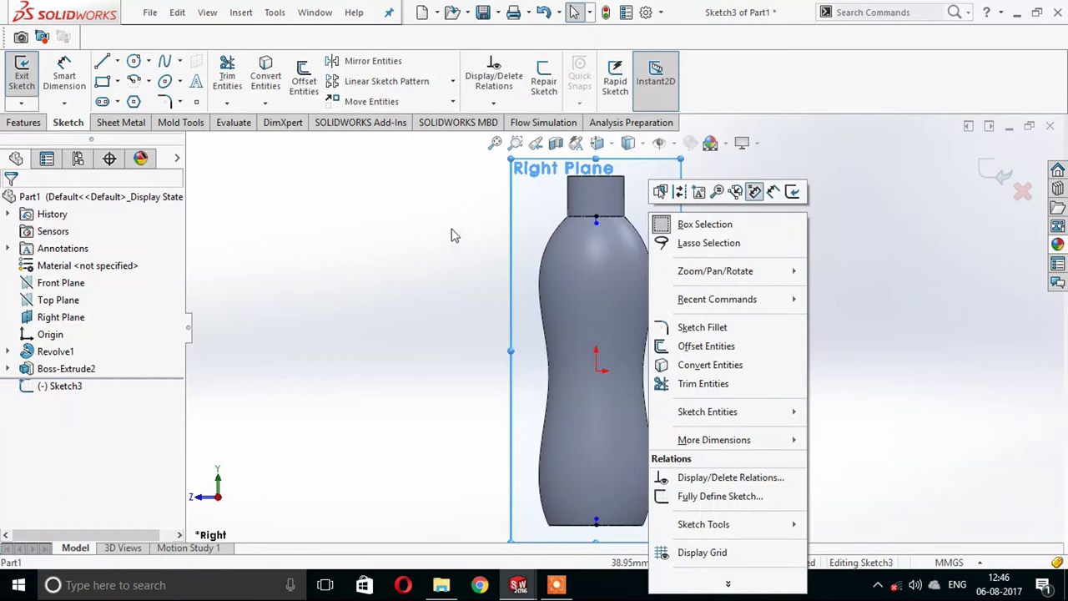
{"action": "key", "text": "Escape"}
Place a point on the axis below the neck and dimension the neck line 5 mm.
{"action": "left_click", "coordinate": [198, 101]}
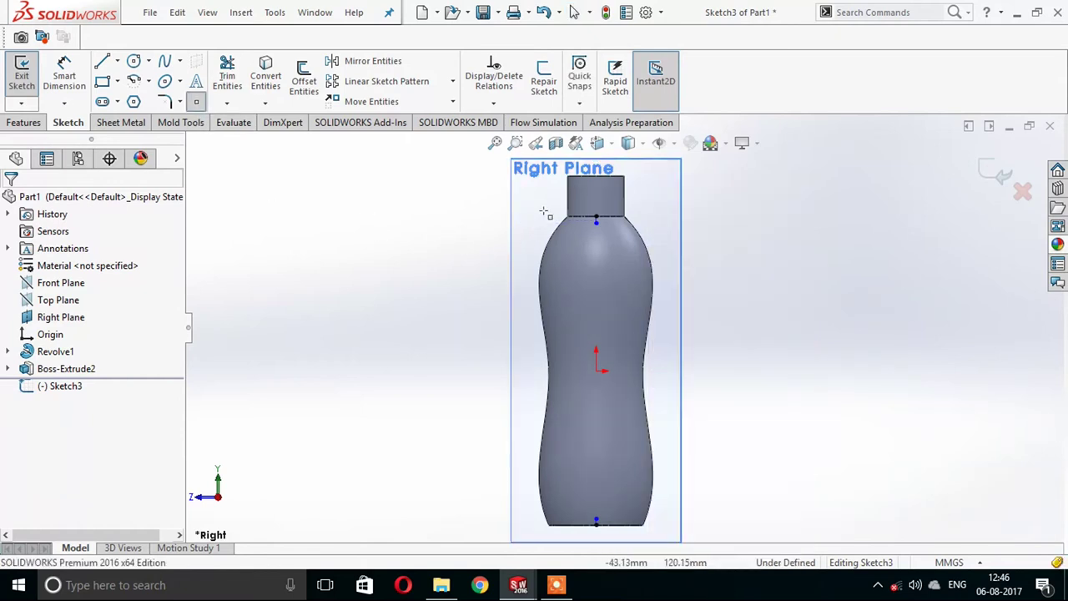
{"action": "left_click", "coordinate": [595, 245]}
{"action": "key", "text": "Escape"}
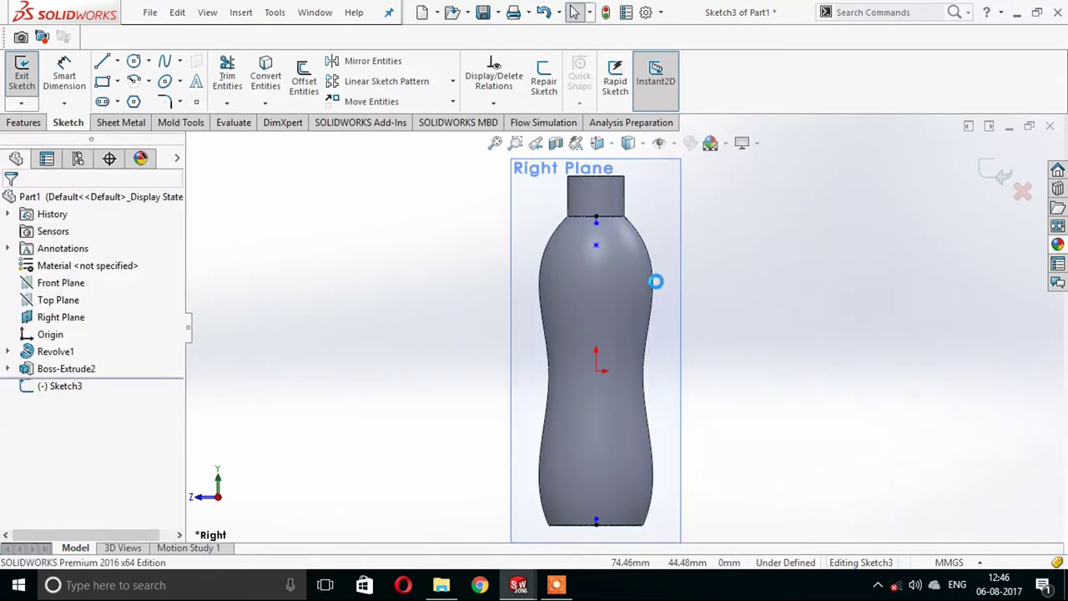
{"action": "left_click", "coordinate": [64, 77]}
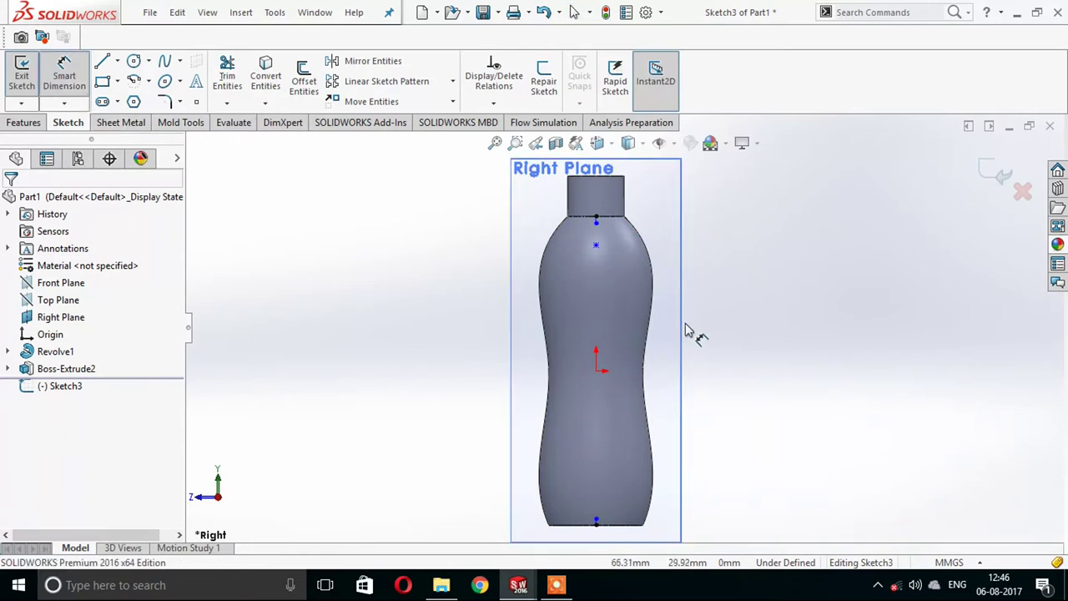
{"action": "scroll", "coordinate": [692, 328], "scroll_direction": "down", "scroll_amount": 2}
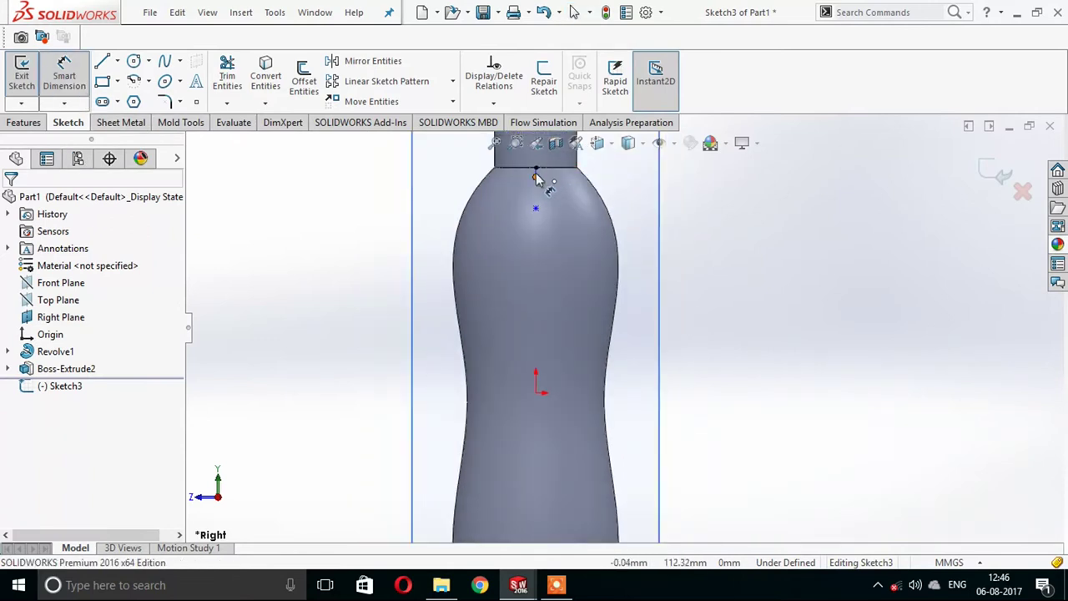
{"action": "scroll", "coordinate": [536, 177], "scroll_direction": "down", "scroll_amount": 2}
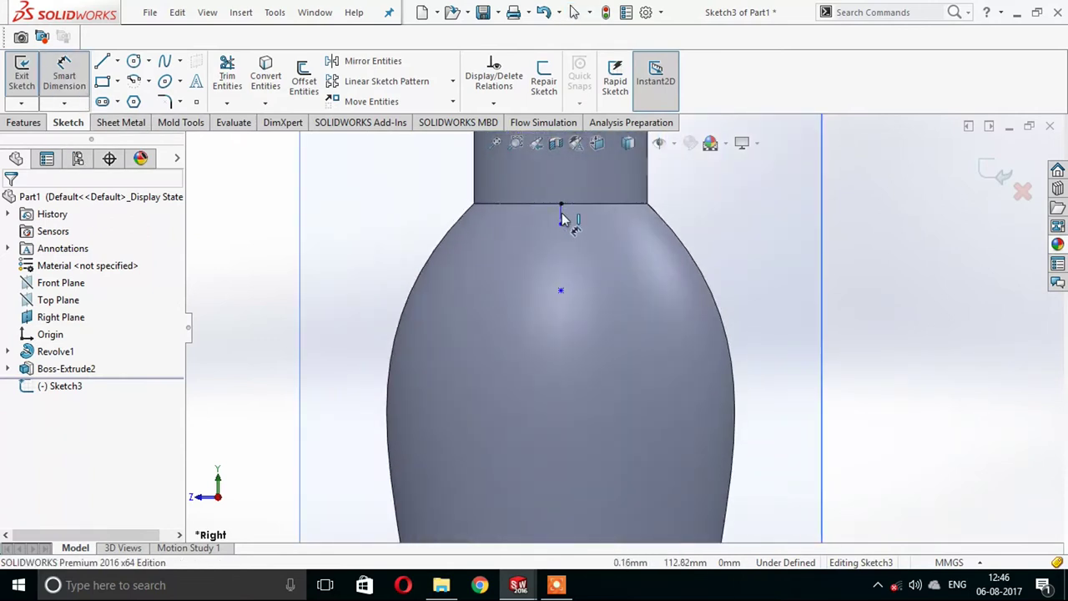
{"action": "left_click", "coordinate": [563, 217]}
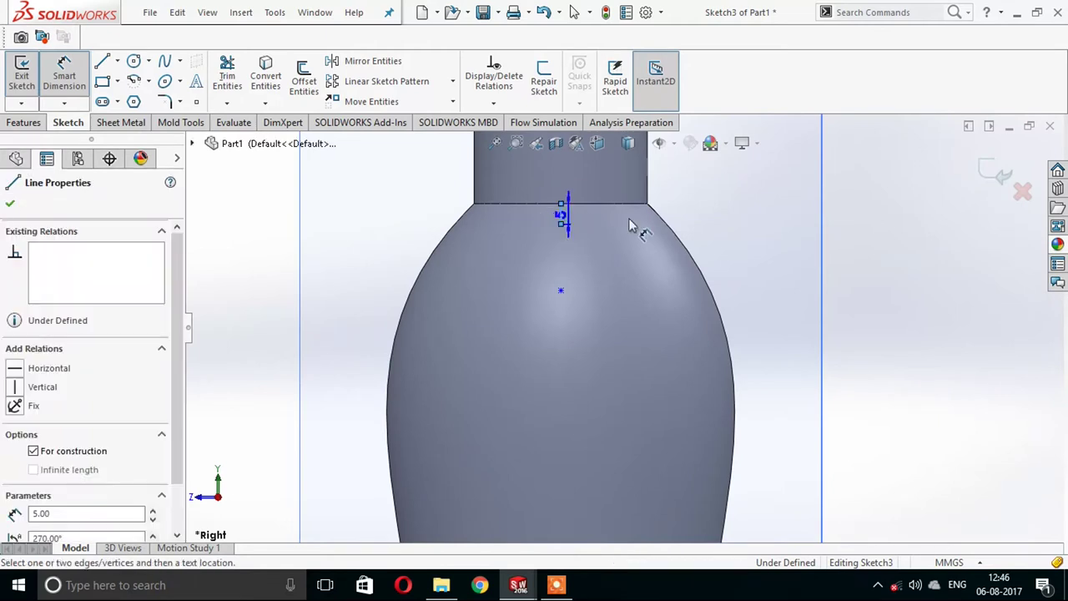
{"action": "left_click", "coordinate": [738, 232]}
{"action": "key", "text": "Return"}
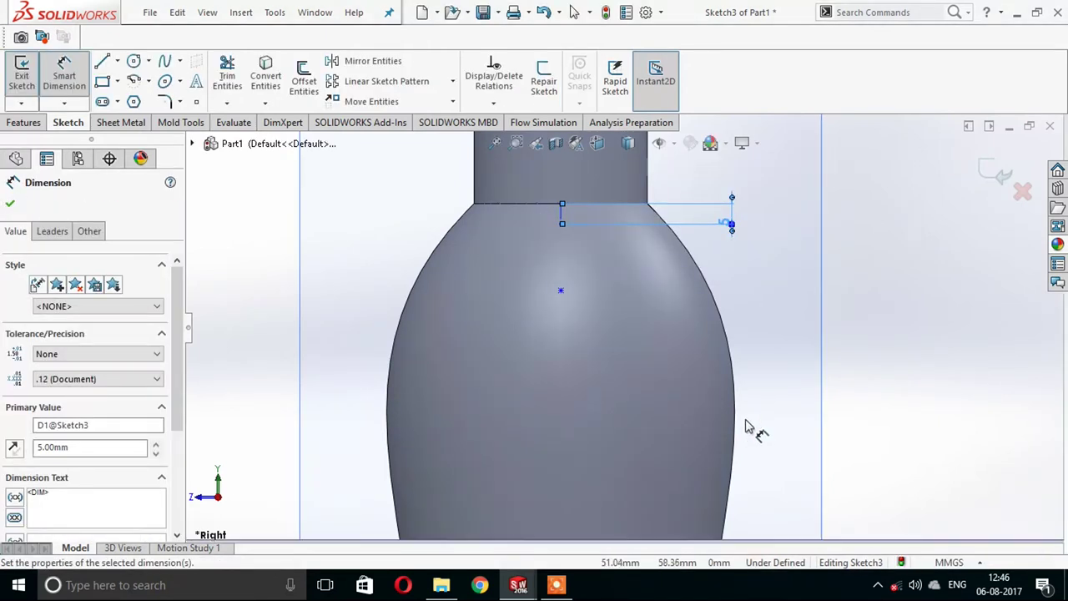
Dimension the short line above the base to 5 mm.
{"action": "scroll", "coordinate": [628, 334], "scroll_direction": "up", "scroll_amount": 2}
{"action": "scroll", "coordinate": [680, 446], "scroll_direction": "up", "scroll_amount": 3}
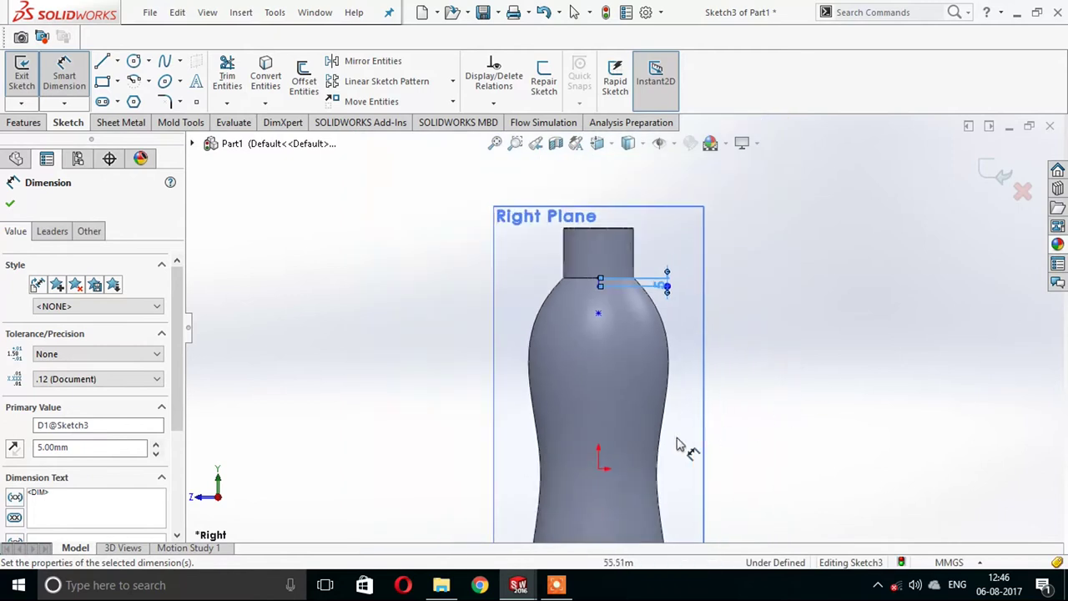
{"action": "scroll", "coordinate": [660, 476], "scroll_direction": "up", "scroll_amount": 2}
{"action": "scroll", "coordinate": [661, 477], "scroll_direction": "down", "scroll_amount": 2}
{"action": "scroll", "coordinate": [596, 375], "scroll_direction": "down", "scroll_amount": 5}
{"action": "scroll", "coordinate": [579, 358], "scroll_direction": "down", "scroll_amount": 1}
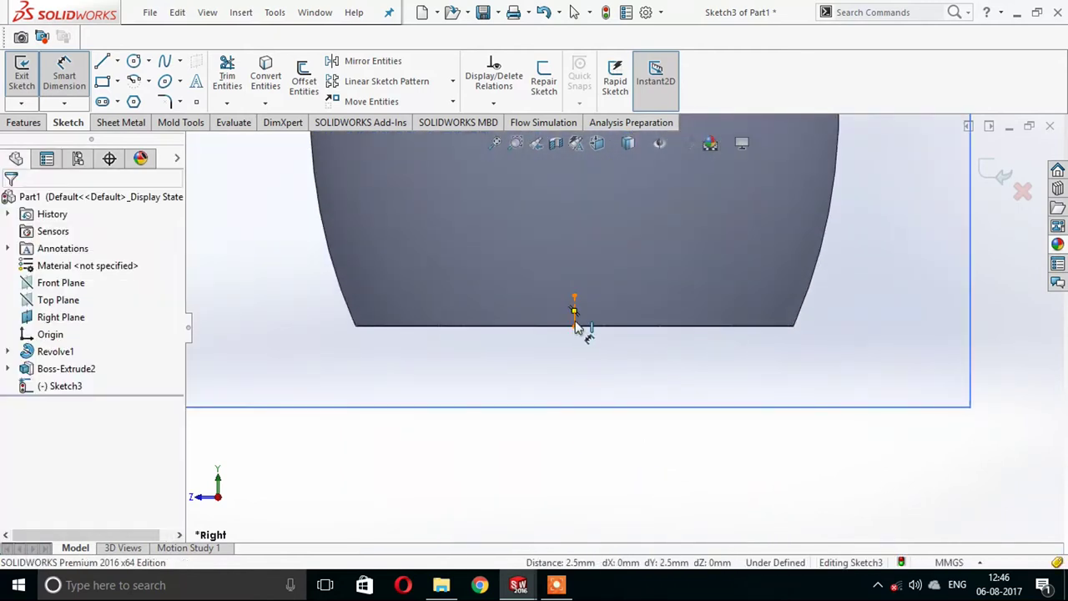
{"action": "left_click", "coordinate": [573, 321]}
{"action": "left_click", "coordinate": [924, 326]}
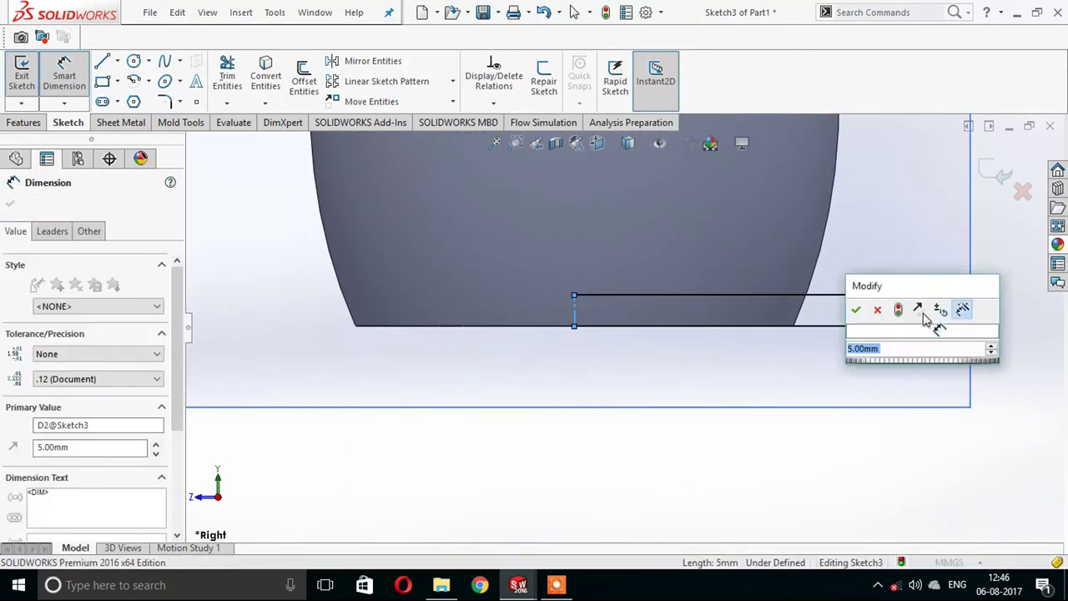
{"action": "key", "text": "Return"}
{"action": "key", "text": "Escape"}
{"action": "scroll", "coordinate": [883, 241], "scroll_direction": "up", "scroll_amount": 3}
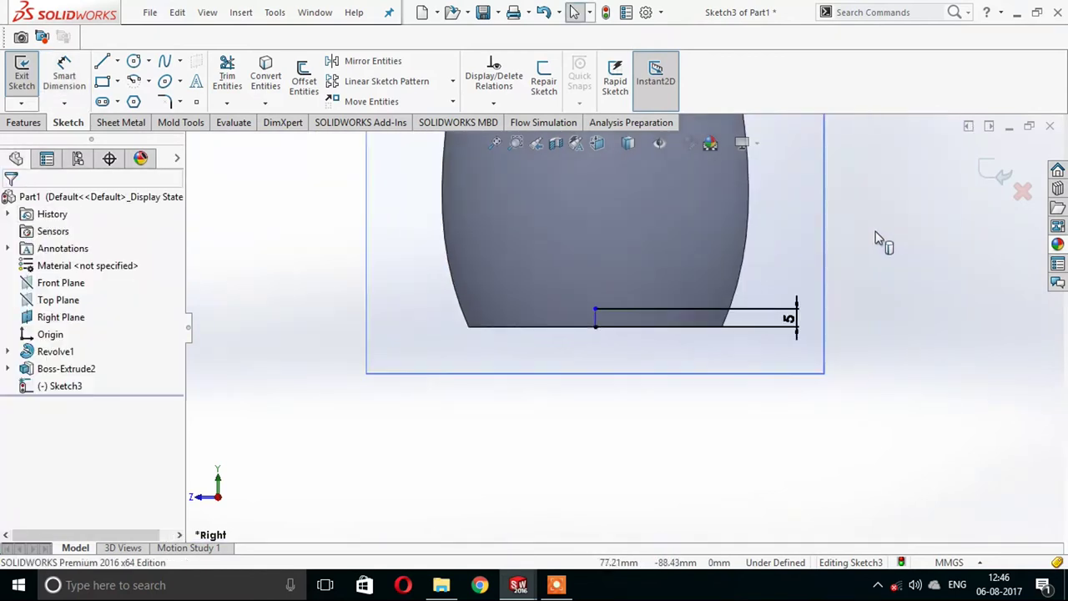
{"action": "scroll", "coordinate": [749, 248], "scroll_direction": "up", "scroll_amount": 1}
{"action": "scroll", "coordinate": [672, 283], "scroll_direction": "down", "scroll_amount": 1}
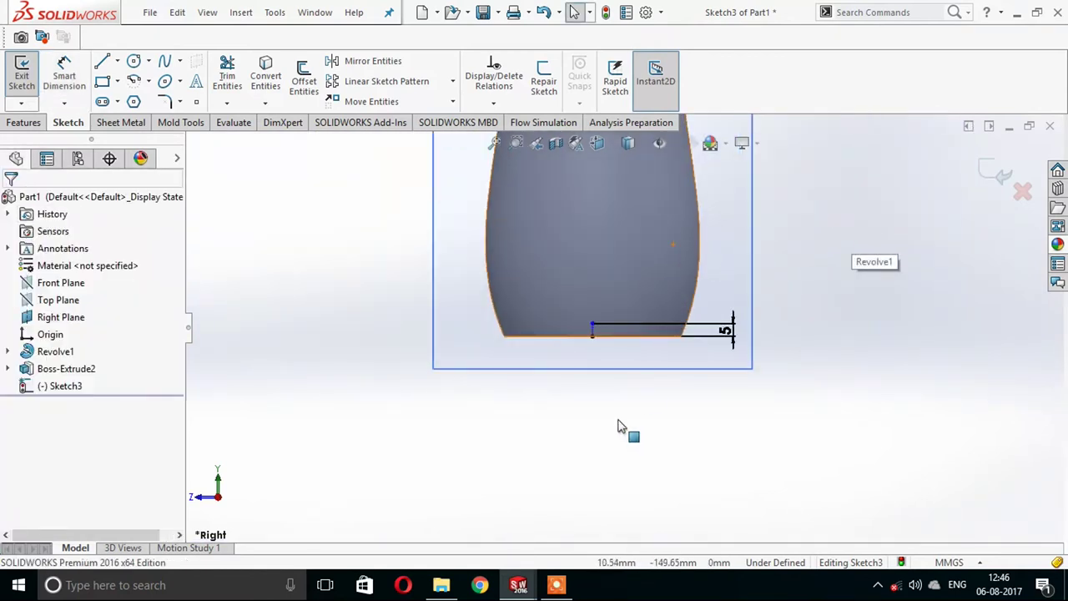
{"action": "left_click", "coordinate": [609, 361]}
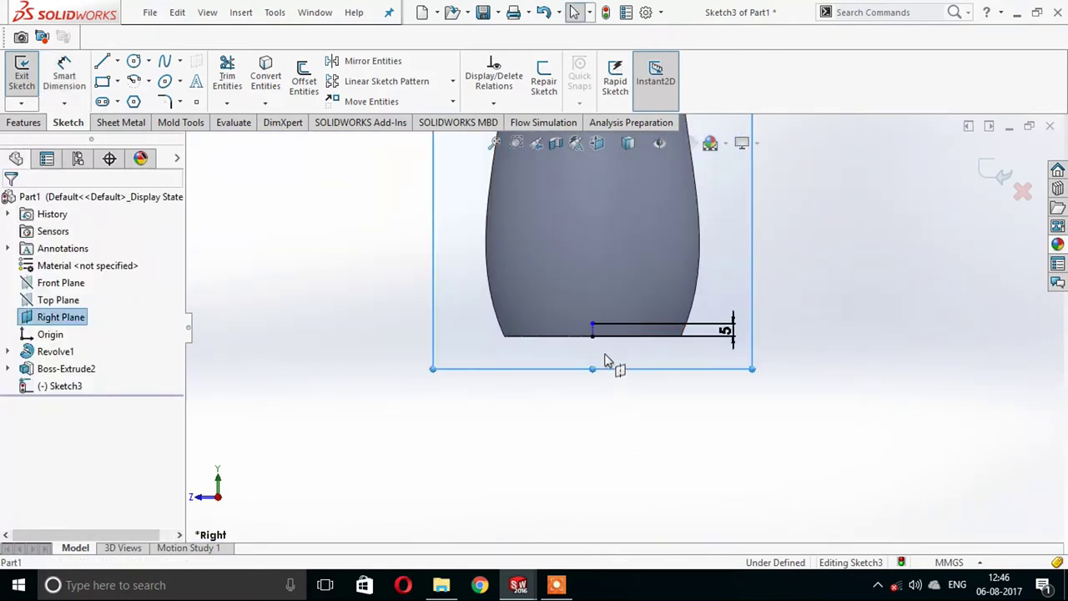
{"action": "key", "text": "ctrl+8"}
Dimension the axis point's vertical distance below the neck-edge point to 2.50 mm.
{"action": "left_click", "coordinate": [72, 92]}
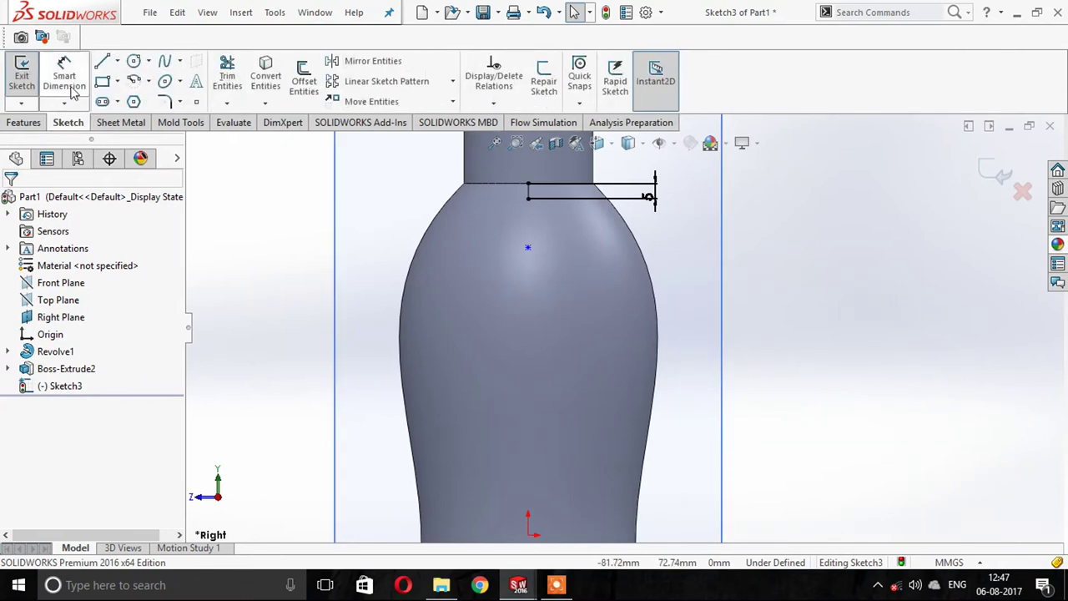
{"action": "left_click", "coordinate": [71, 91]}
{"action": "left_click", "coordinate": [528, 248]}
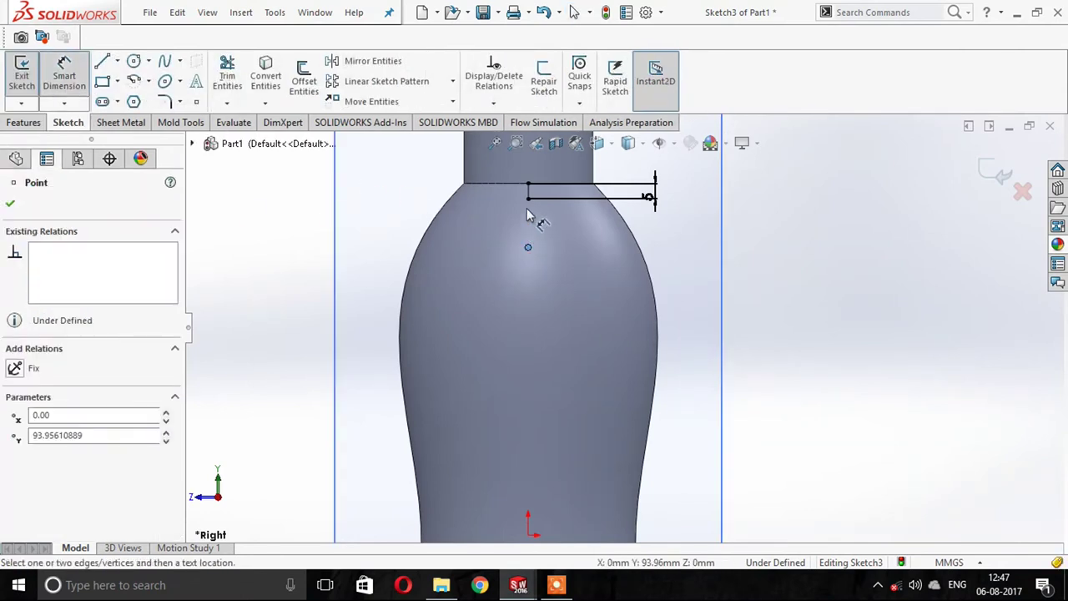
{"action": "left_click", "coordinate": [529, 201]}
{"action": "left_click", "coordinate": [377, 209]}
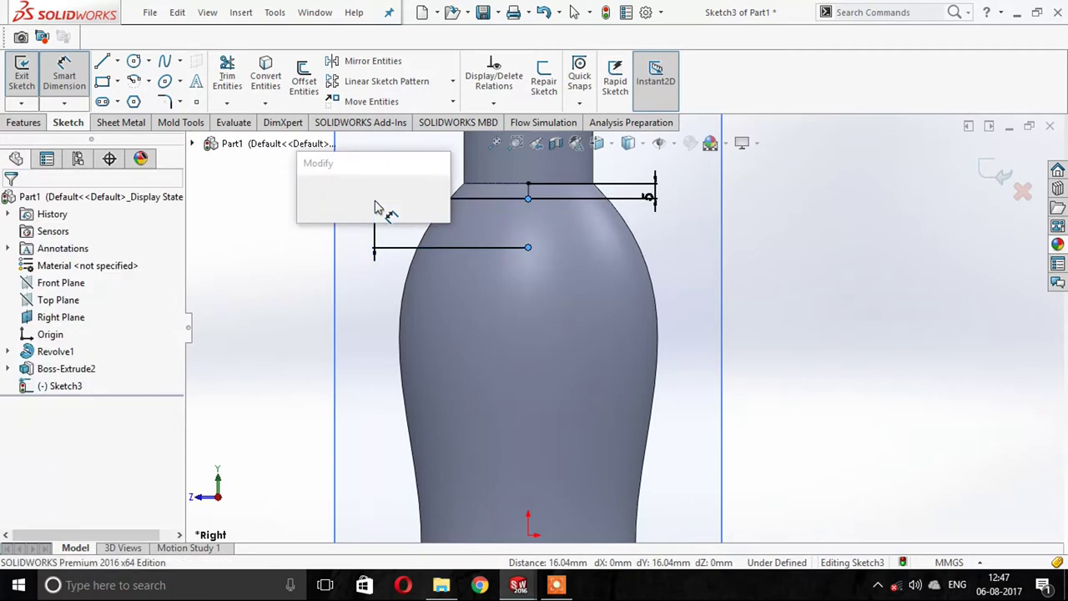
{"action": "type", "text": "2.5"}
{"action": "key", "text": "Return"}
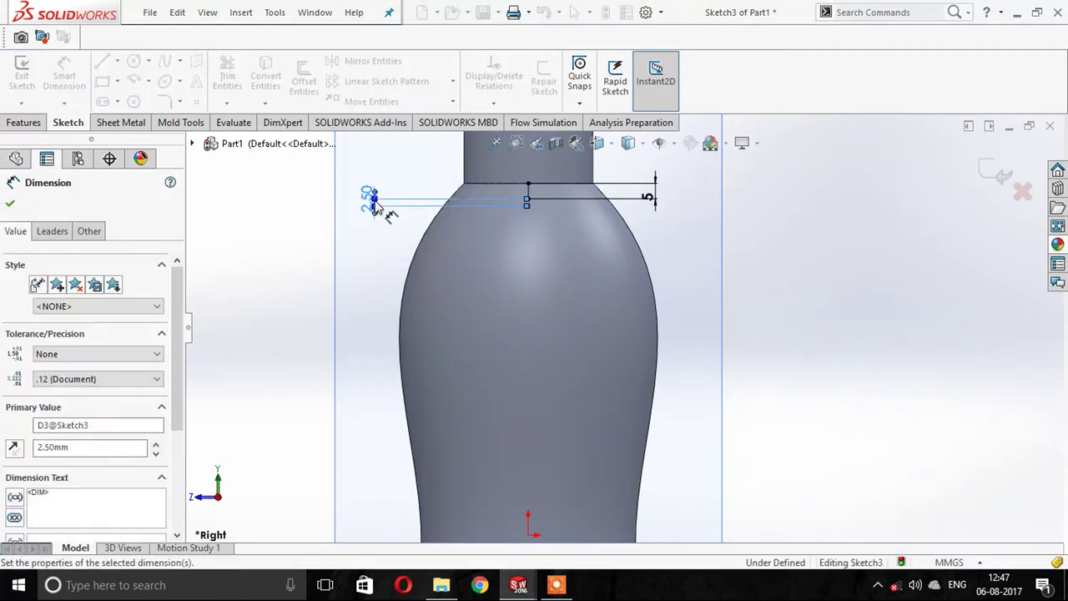
{"action": "key", "text": "Escape"}
{"action": "key", "text": "Escape"}
{"action": "scroll", "coordinate": [531, 211], "scroll_direction": "down", "scroll_amount": 3}
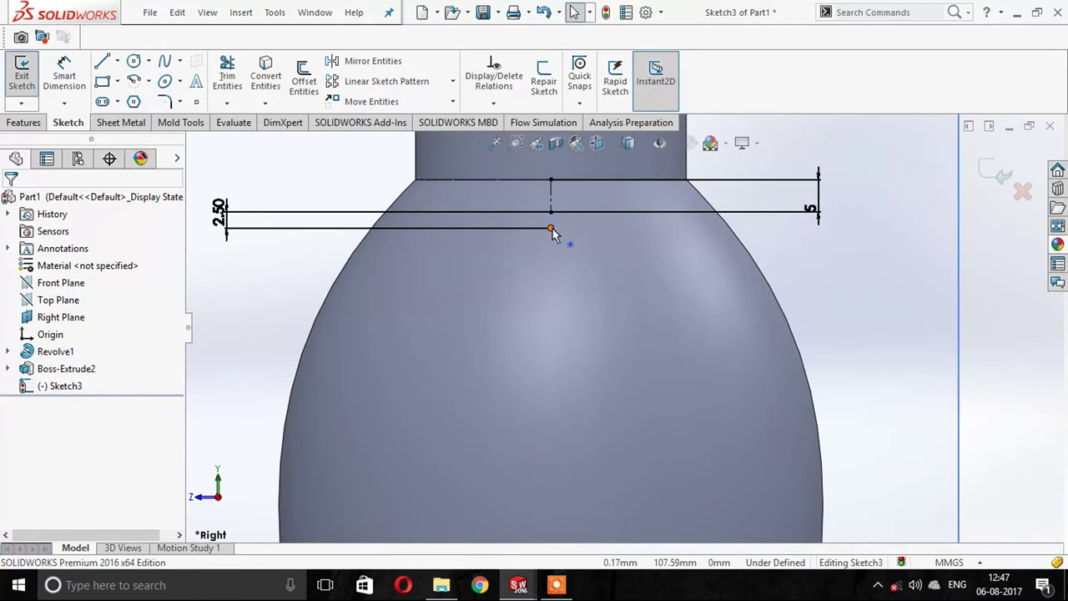
Add a Vertical relation between the offset line's end and the axis point.
{"action": "left_click", "coordinate": [551, 229]}
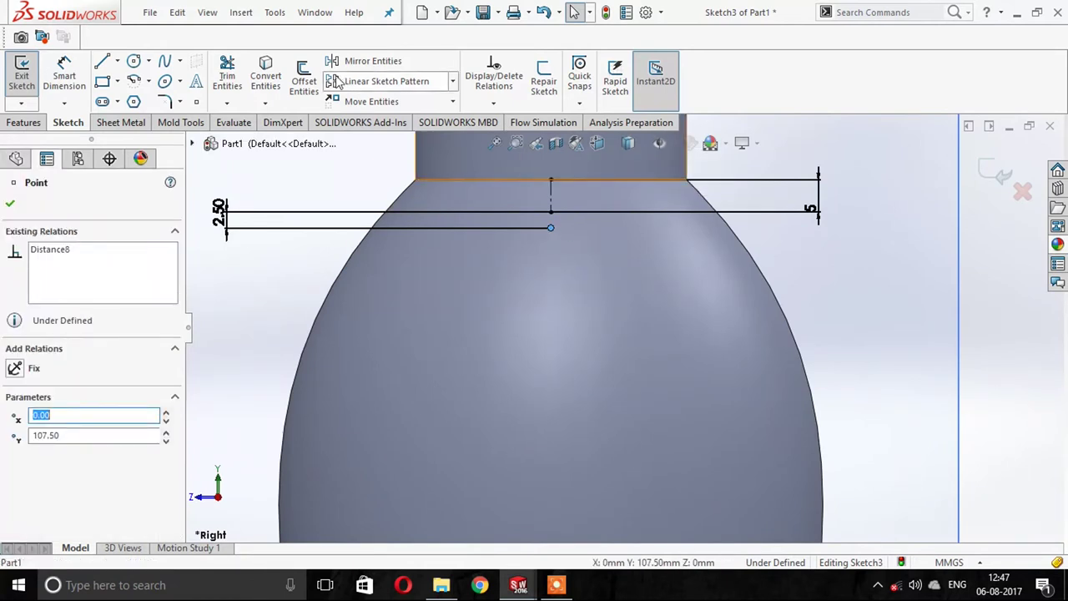
{"action": "left_click", "coordinate": [493, 102]}
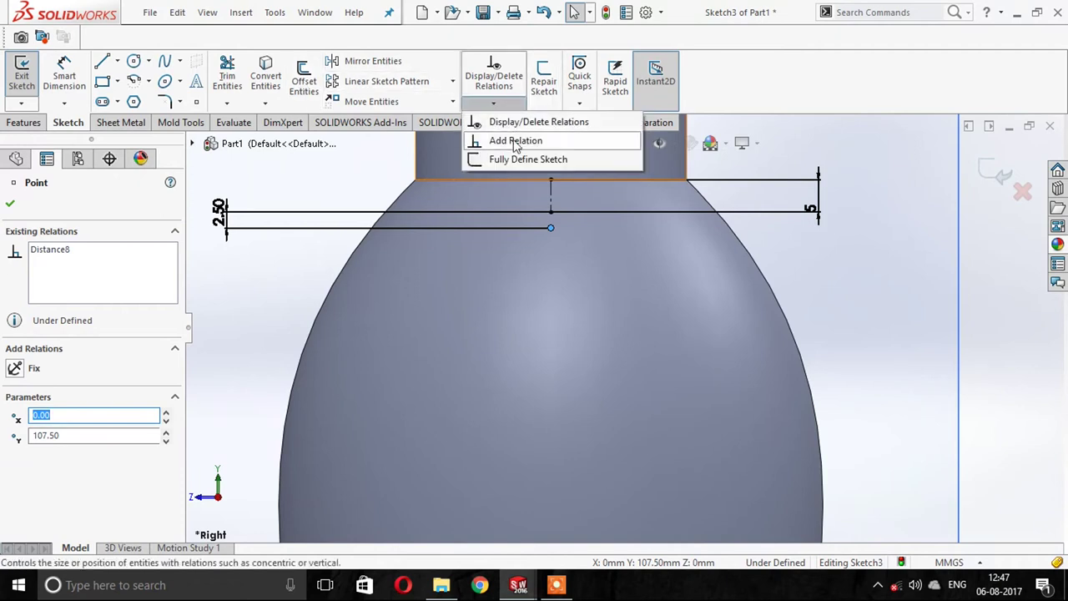
{"action": "left_click", "coordinate": [515, 139]}
{"action": "left_click", "coordinate": [550, 211]}
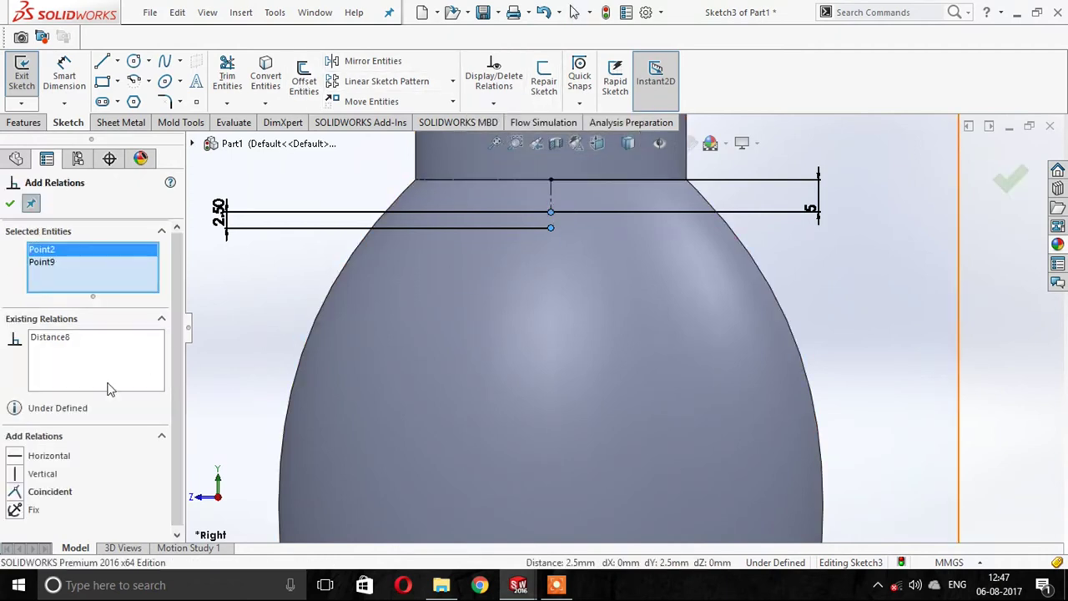
{"action": "left_click", "coordinate": [53, 474]}
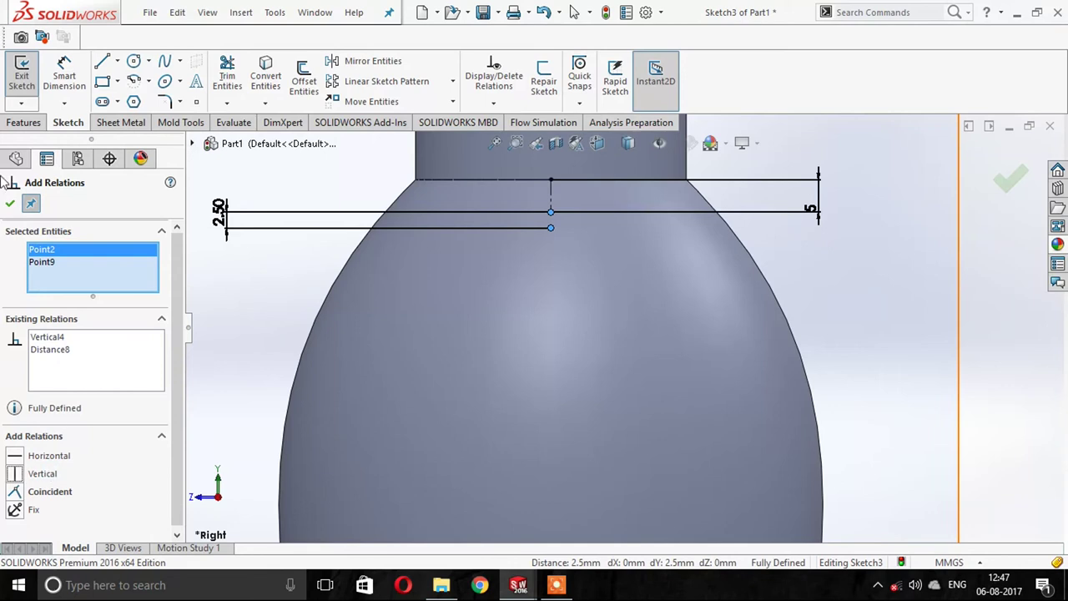
{"action": "left_click", "coordinate": [10, 205]}
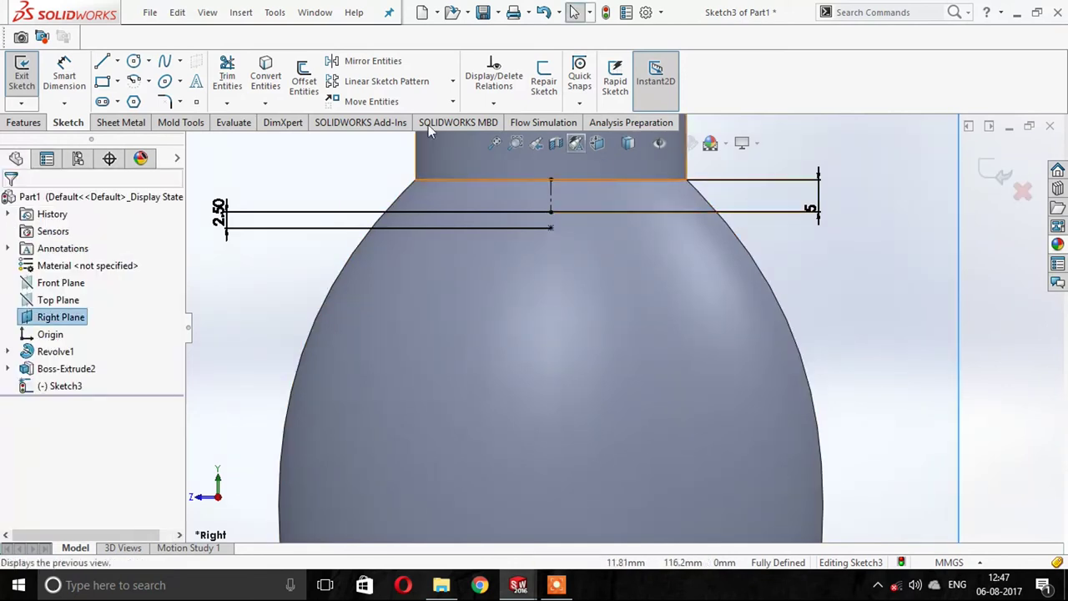
Draw a centerpoint arc of radius 2.5 at the offset line's endpoint.
{"action": "left_click", "coordinate": [134, 81]}
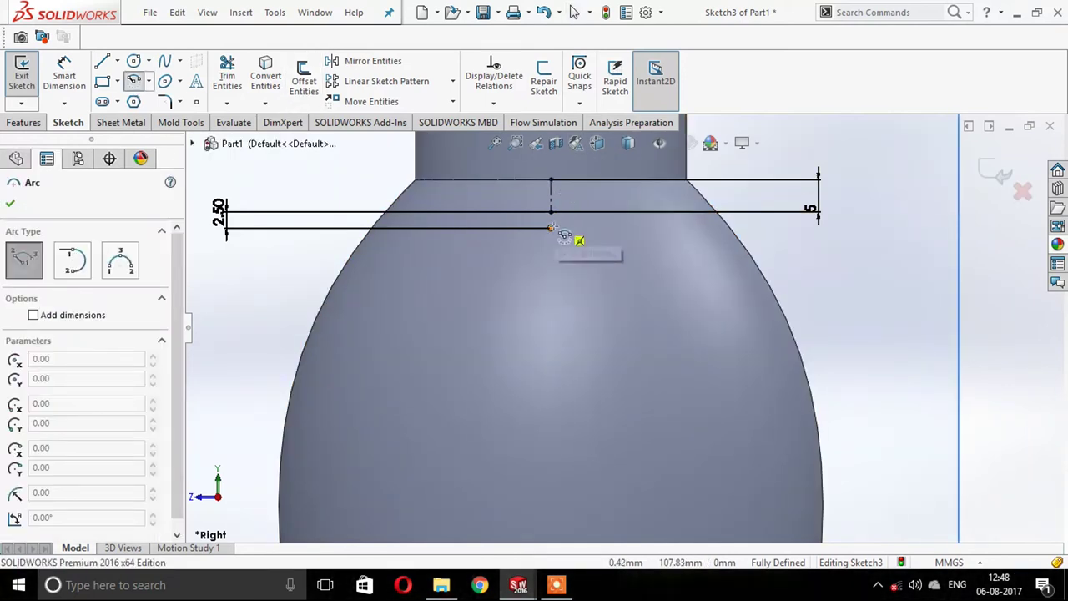
{"action": "left_click", "coordinate": [551, 227]}
{"action": "type", "text": "2.5"}
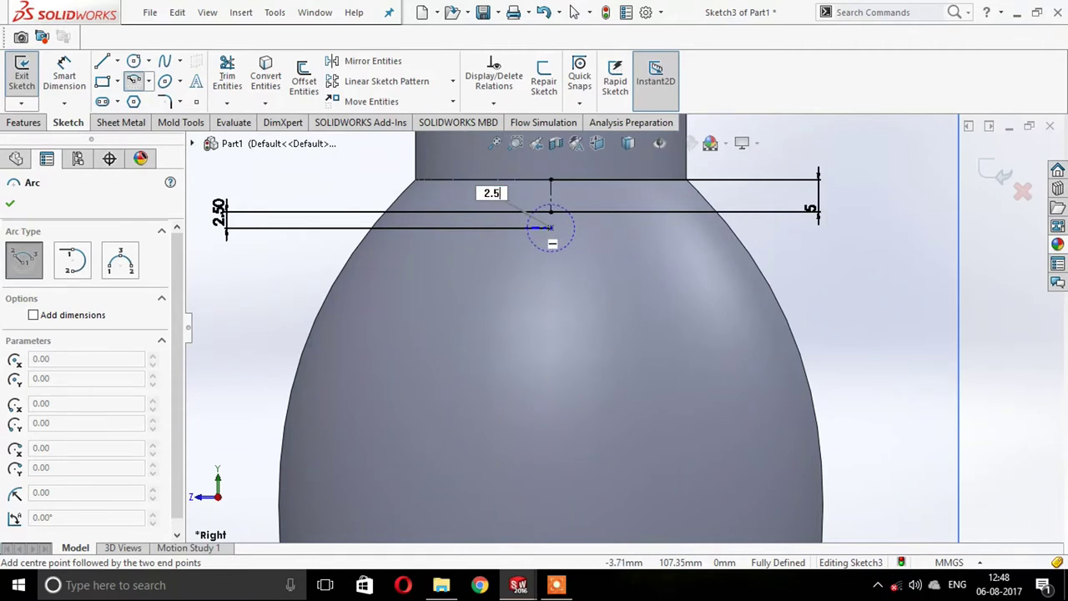
{"action": "key", "text": "Return"}
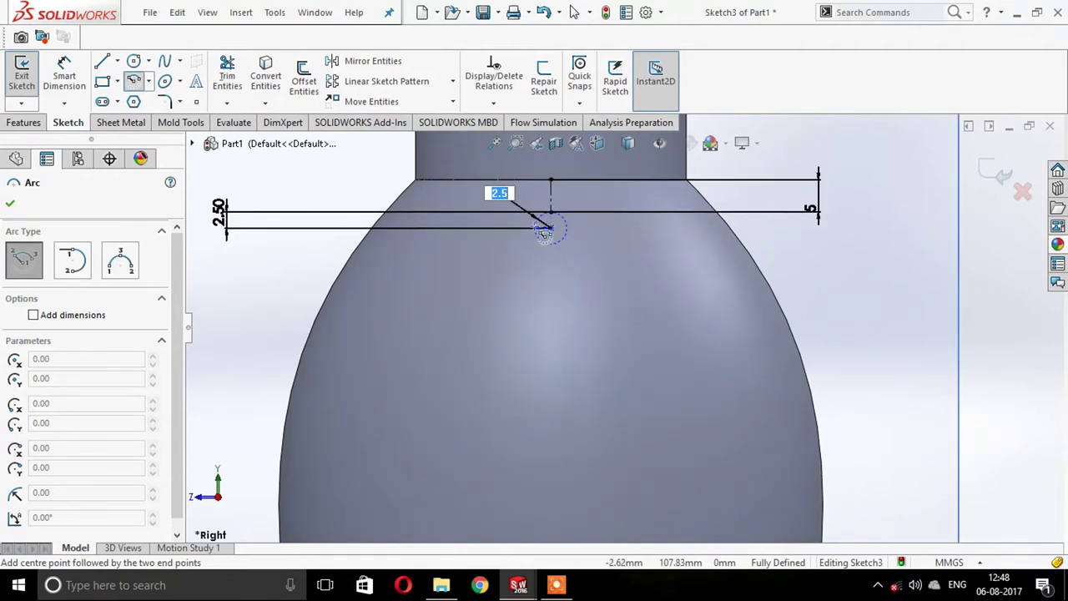
{"action": "left_click", "coordinate": [587, 228]}
{"action": "key", "text": "Escape"}
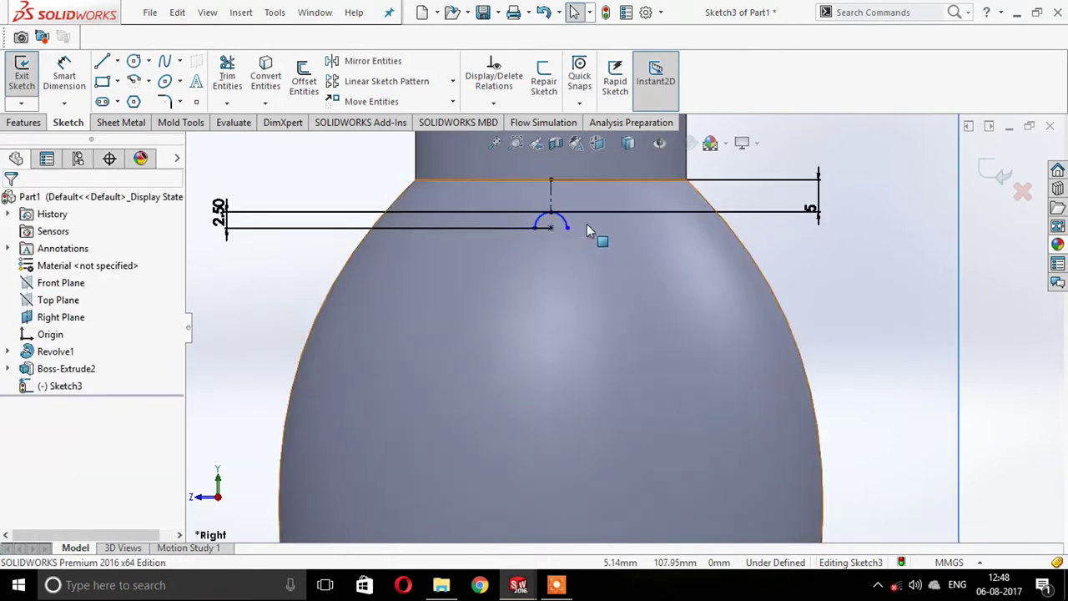
{"action": "scroll", "coordinate": [589, 222], "scroll_direction": "down", "scroll_amount": 3}
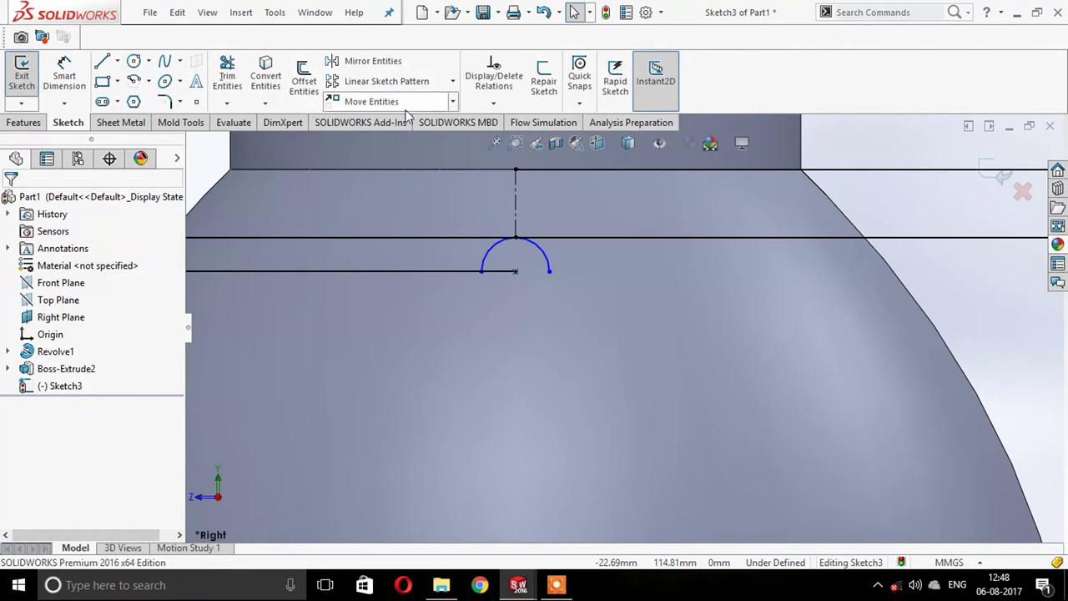
Add a Horizontal relation between the arc's two endpoints.
{"action": "left_click", "coordinate": [493, 103]}
{"action": "left_click", "coordinate": [513, 139]}
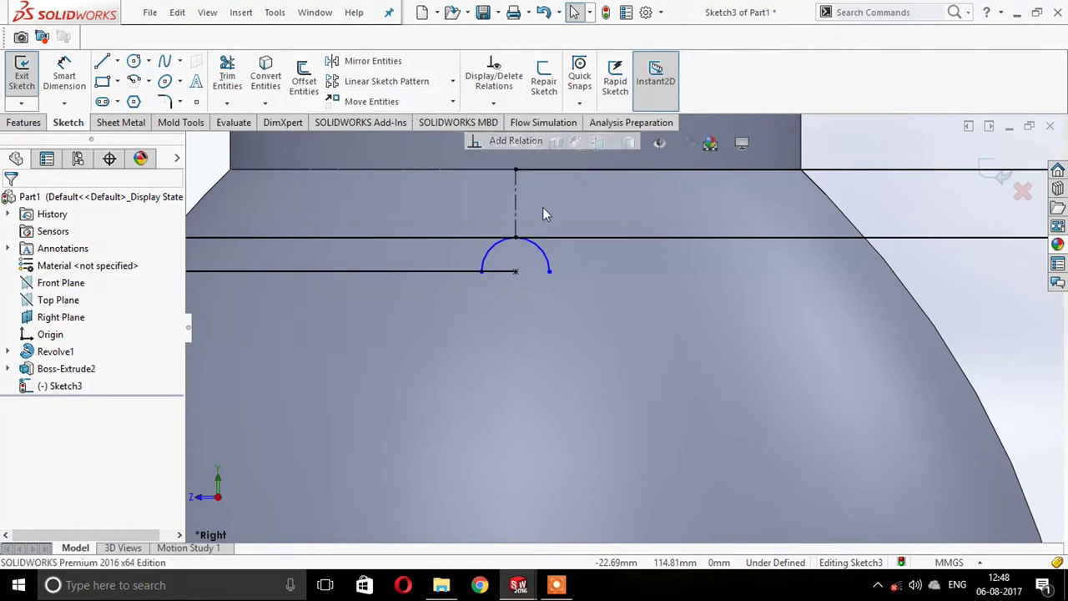
{"action": "left_click", "coordinate": [550, 271]}
{"action": "left_click", "coordinate": [481, 270]}
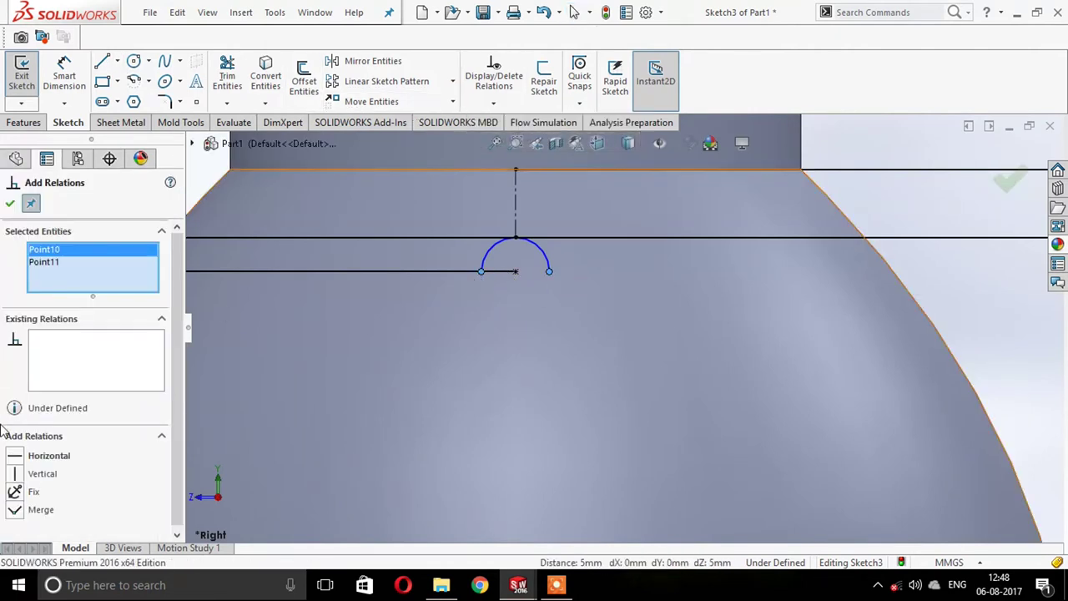
{"action": "left_click", "coordinate": [28, 459]}
{"action": "left_click", "coordinate": [10, 204]}
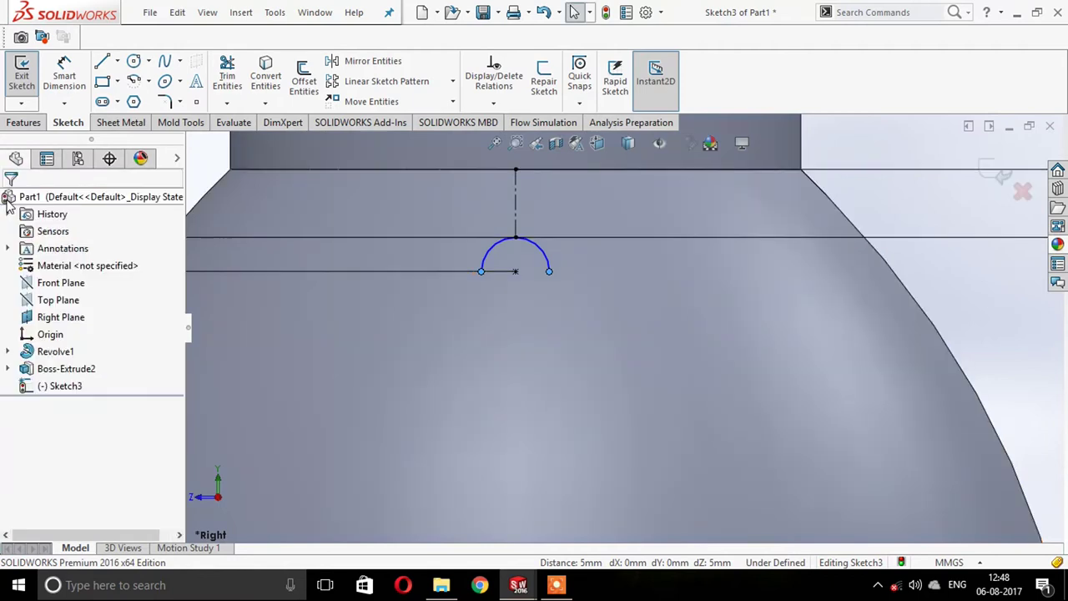
Dimension the arc's width to 5.
{"action": "left_click", "coordinate": [64, 75]}
{"action": "left_click", "coordinate": [515, 239]}
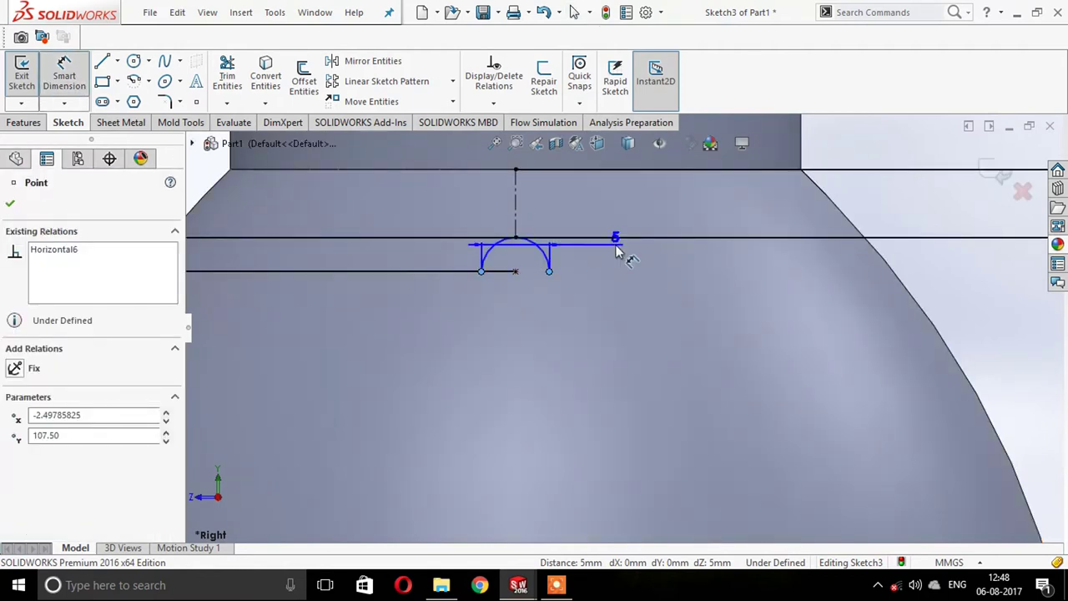
{"action": "left_click", "coordinate": [681, 308]}
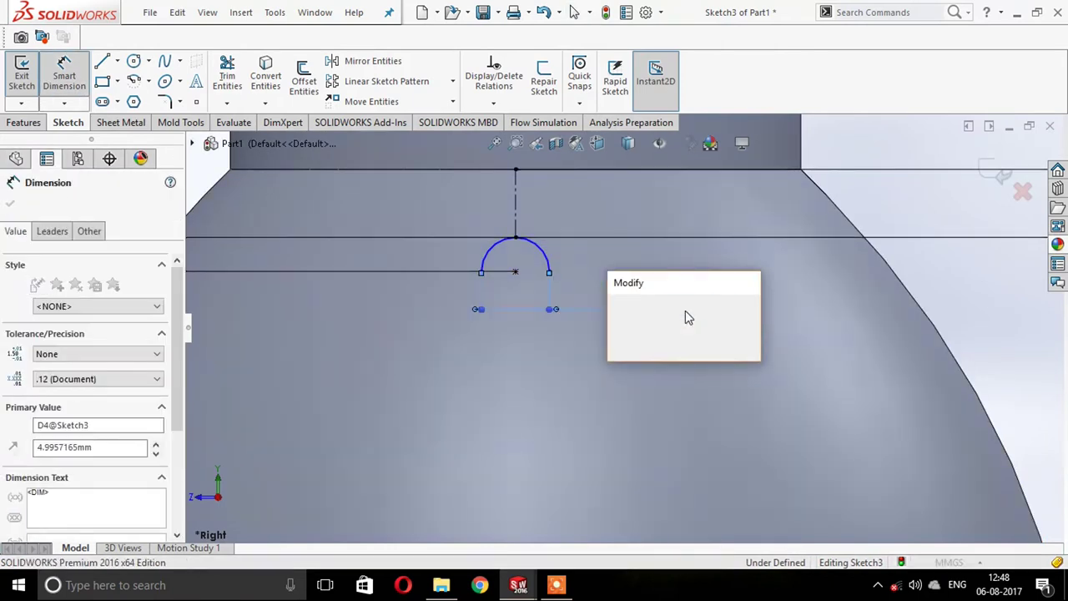
{"action": "key", "text": "Return"}
{"action": "left_click", "coordinate": [9, 205]}
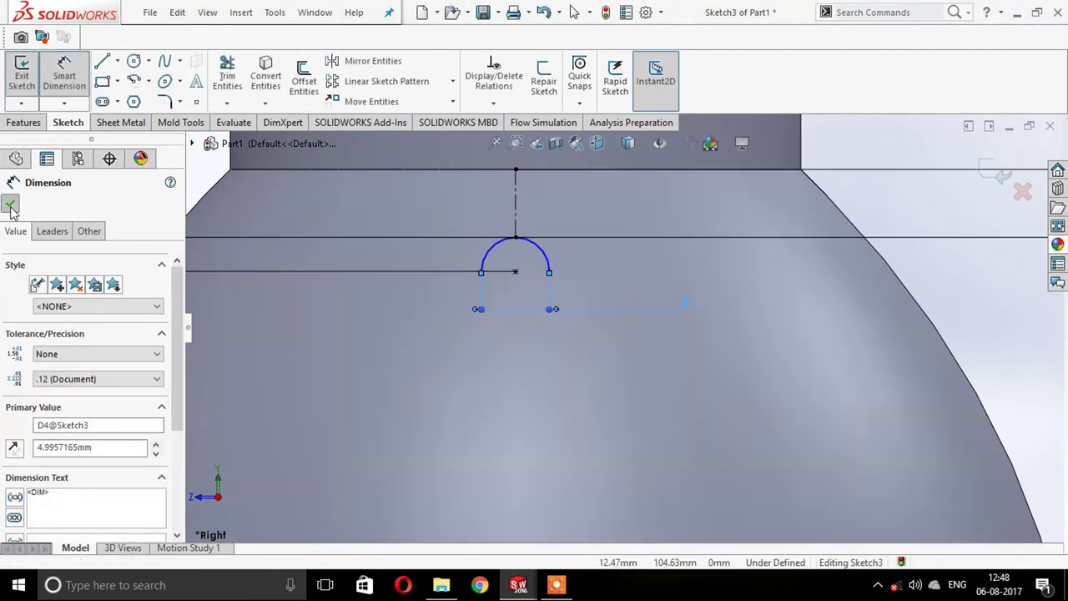
{"action": "scroll", "coordinate": [575, 251], "scroll_direction": "down", "scroll_amount": 1}
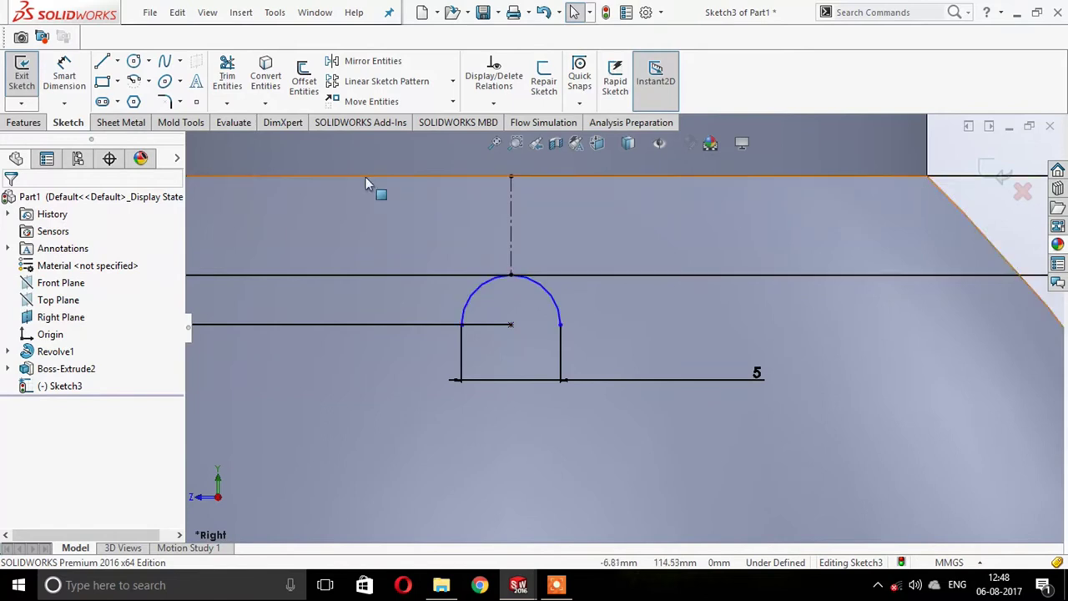
Make the arc coincident with the axis point on the line above.
{"action": "left_click", "coordinate": [493, 103]}
{"action": "left_click", "coordinate": [497, 149]}
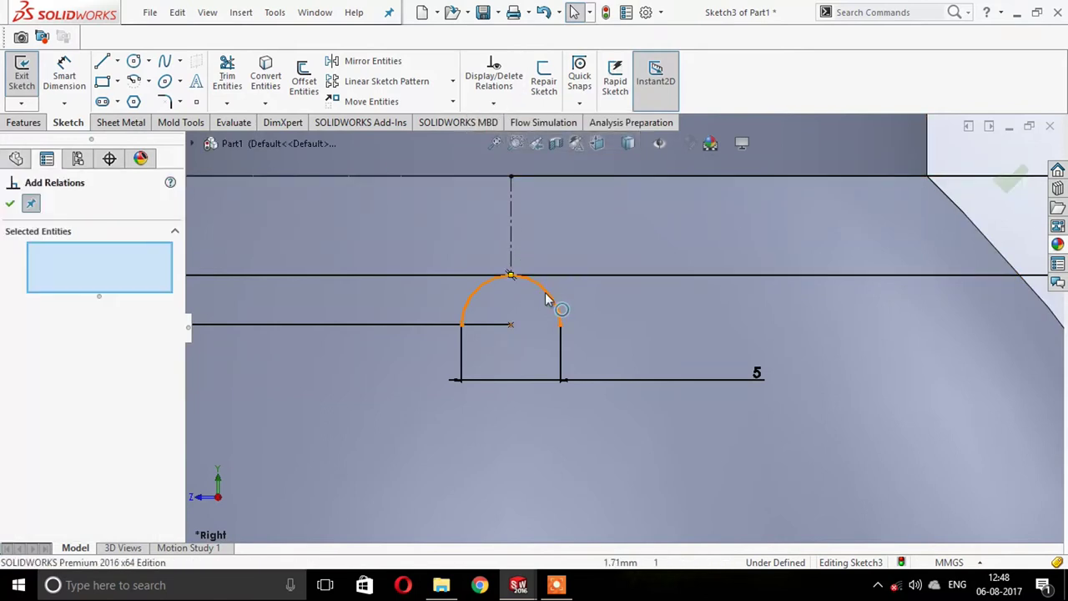
{"action": "left_click", "coordinate": [540, 291]}
{"action": "left_click", "coordinate": [510, 275]}
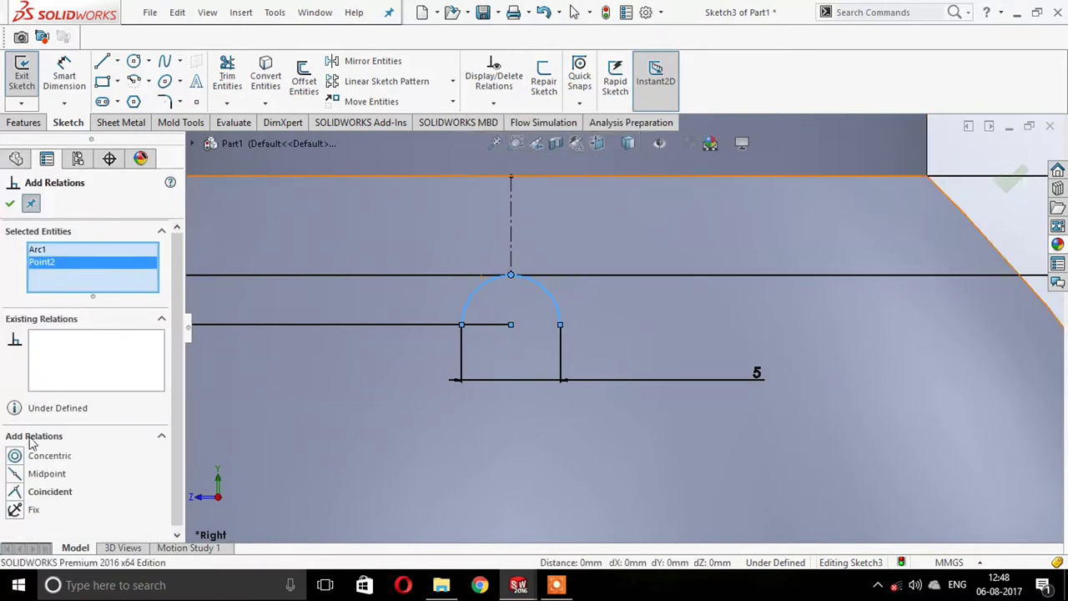
{"action": "left_click", "coordinate": [31, 492]}
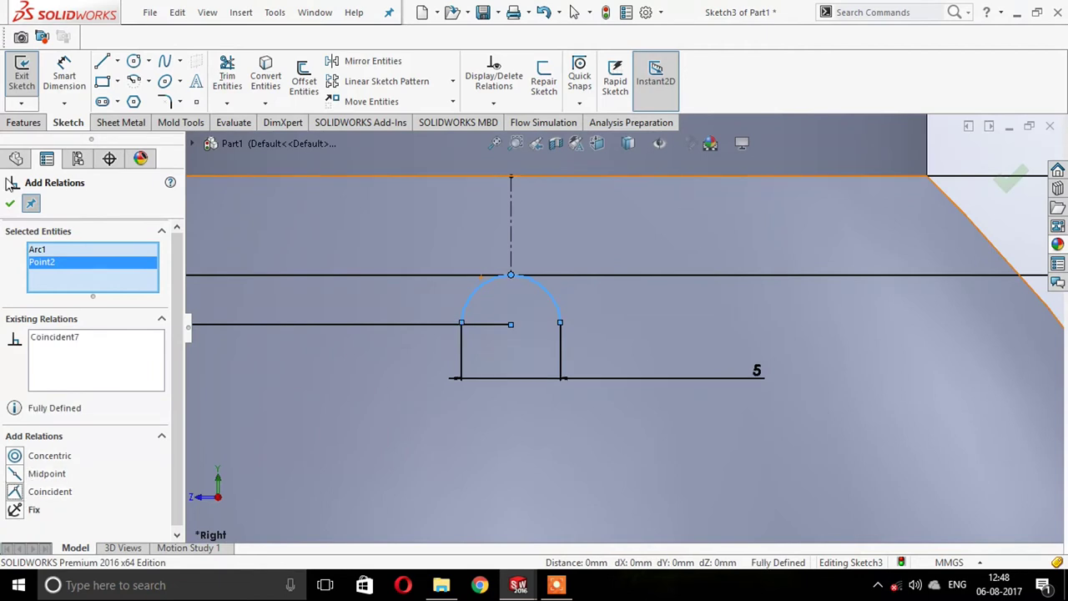
{"action": "left_click", "coordinate": [10, 205]}
{"action": "scroll", "coordinate": [893, 415], "scroll_direction": "up", "scroll_amount": 5}
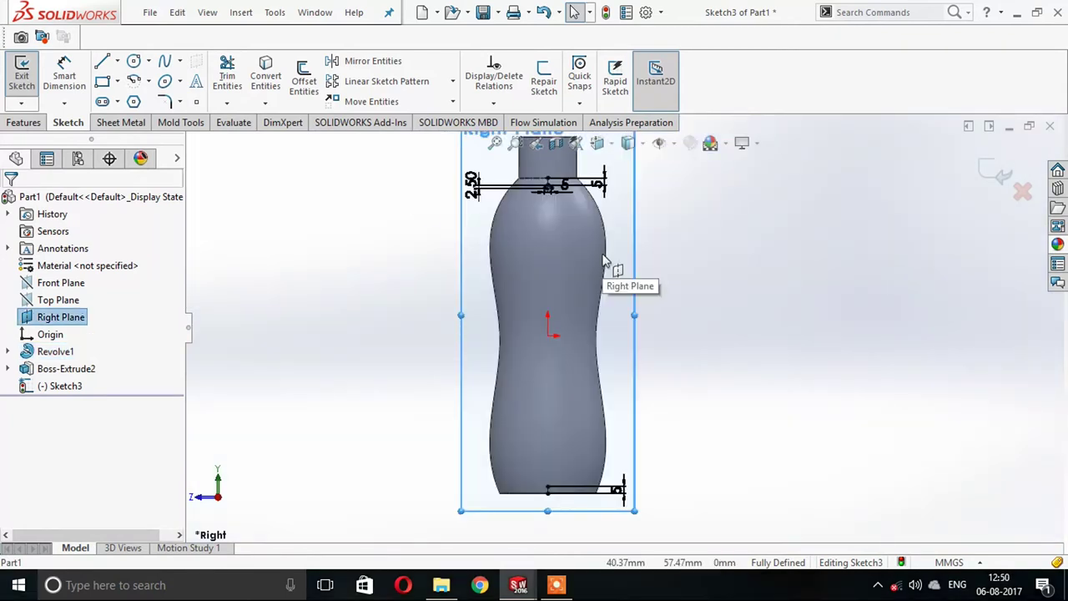
Draw a short construction centerline from the base sketch point and dimension it 5 mm.
{"action": "left_click", "coordinate": [117, 61]}
{"action": "left_click", "coordinate": [142, 97]}
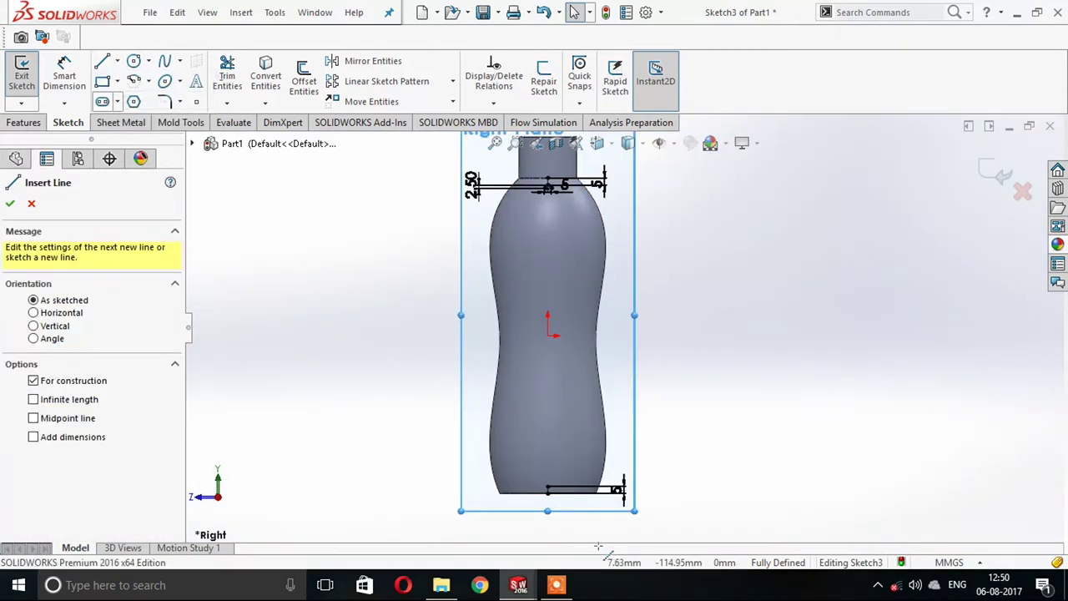
{"action": "scroll", "coordinate": [568, 460], "scroll_direction": "down", "scroll_amount": 3}
{"action": "scroll", "coordinate": [569, 460], "scroll_direction": "down", "scroll_amount": 2}
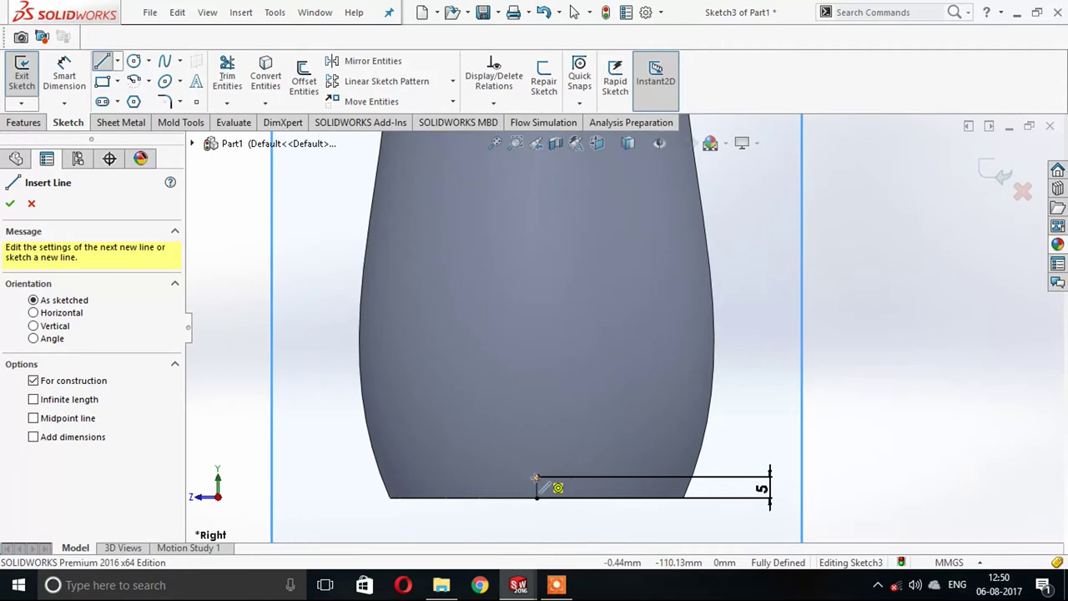
{"action": "left_click", "coordinate": [536, 487]}
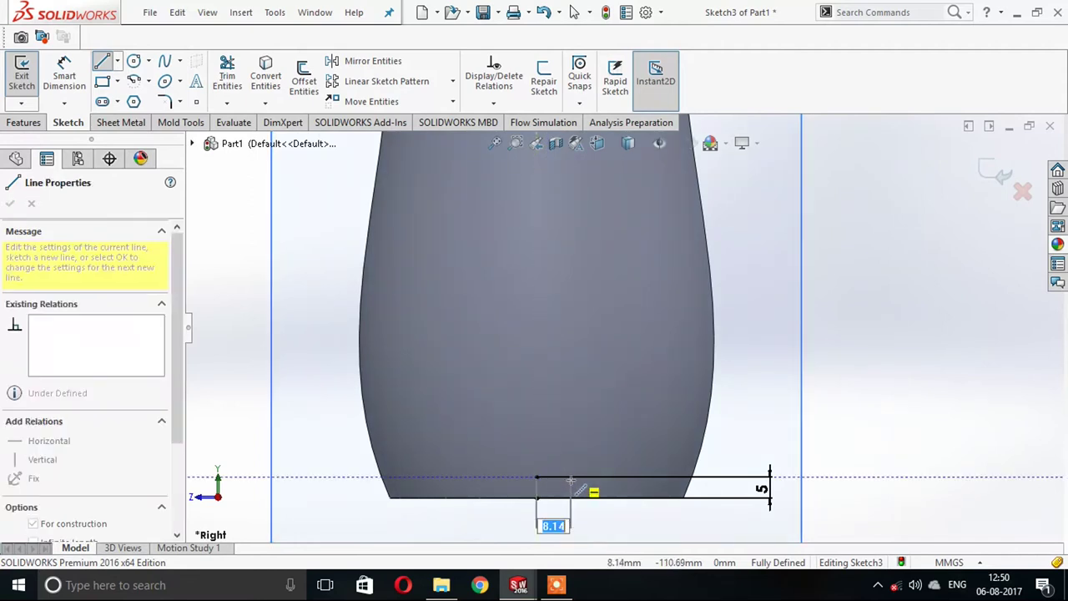
{"action": "left_click", "coordinate": [570, 481]}
{"action": "key", "text": "Escape"}
{"action": "scroll", "coordinate": [563, 384], "scroll_direction": "down", "scroll_amount": 2}
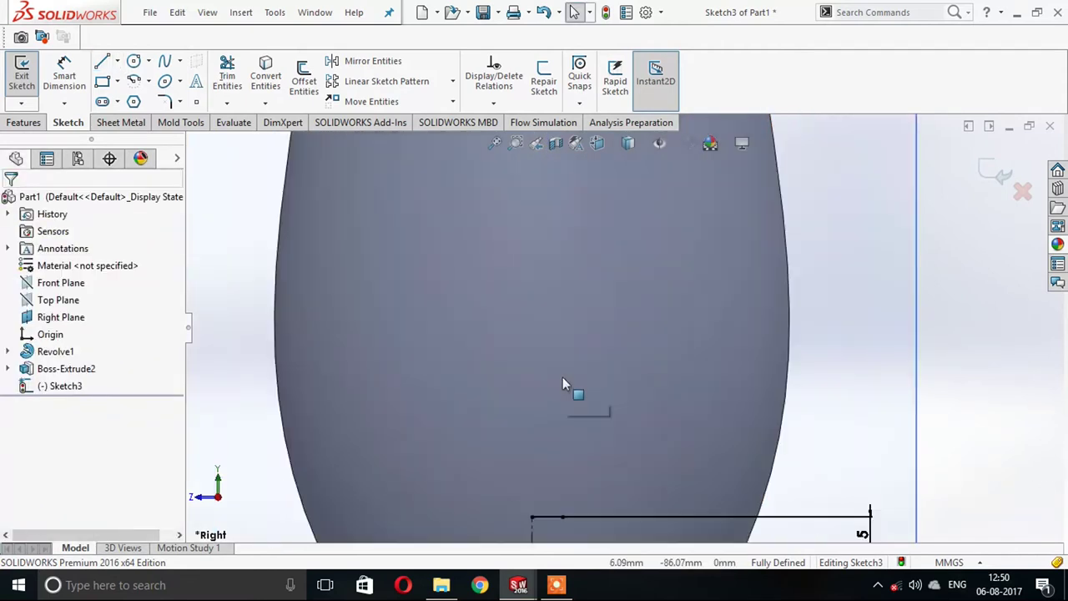
{"action": "key", "text": "d"}
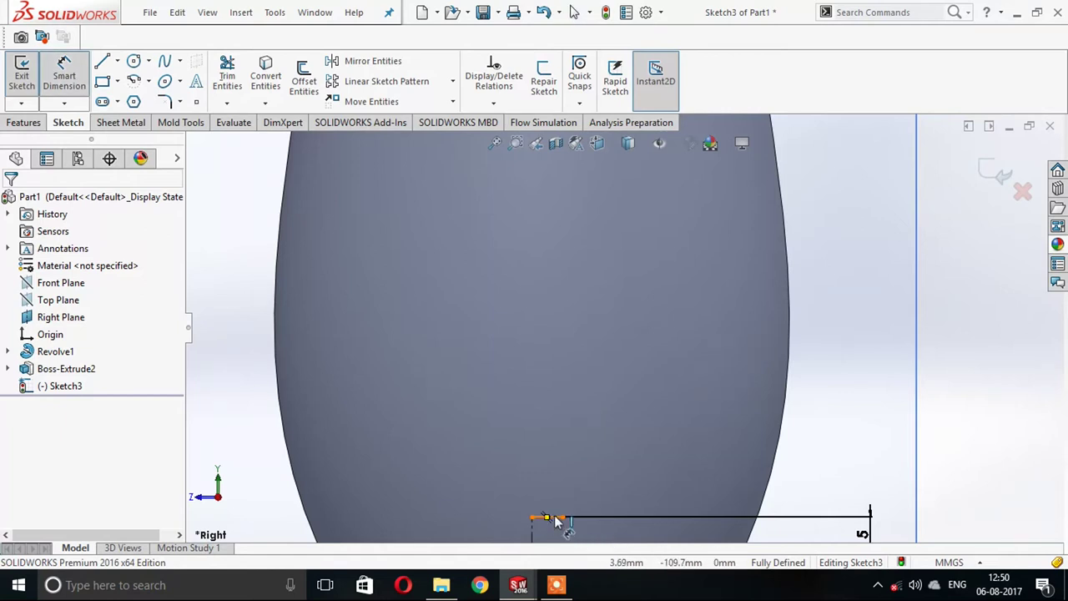
{"action": "left_click", "coordinate": [553, 519]}
{"action": "left_click", "coordinate": [938, 483]}
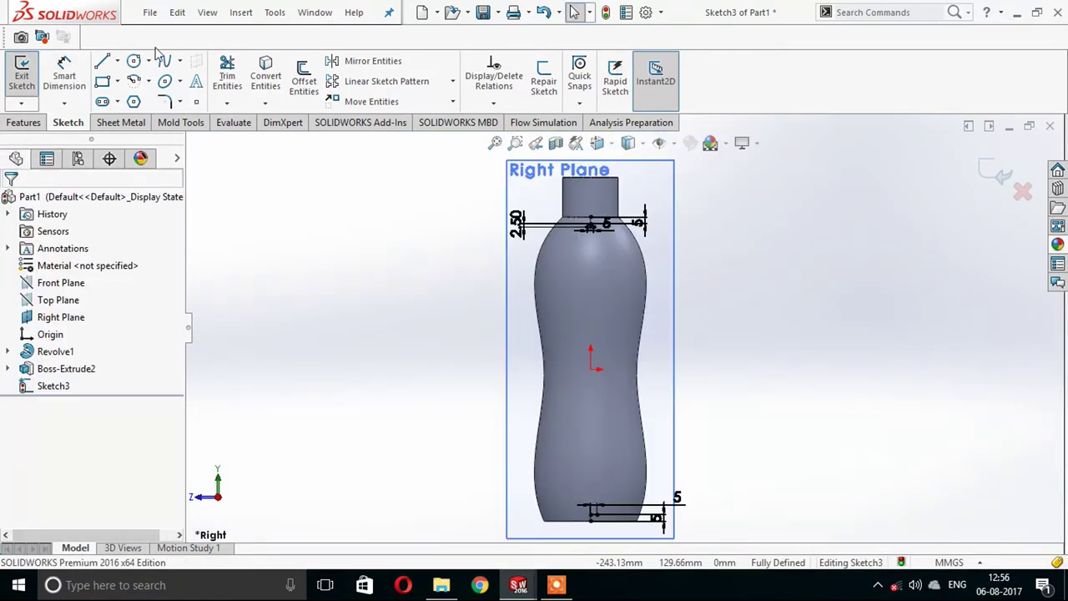
{"action": "left_click", "coordinate": [163, 61]}
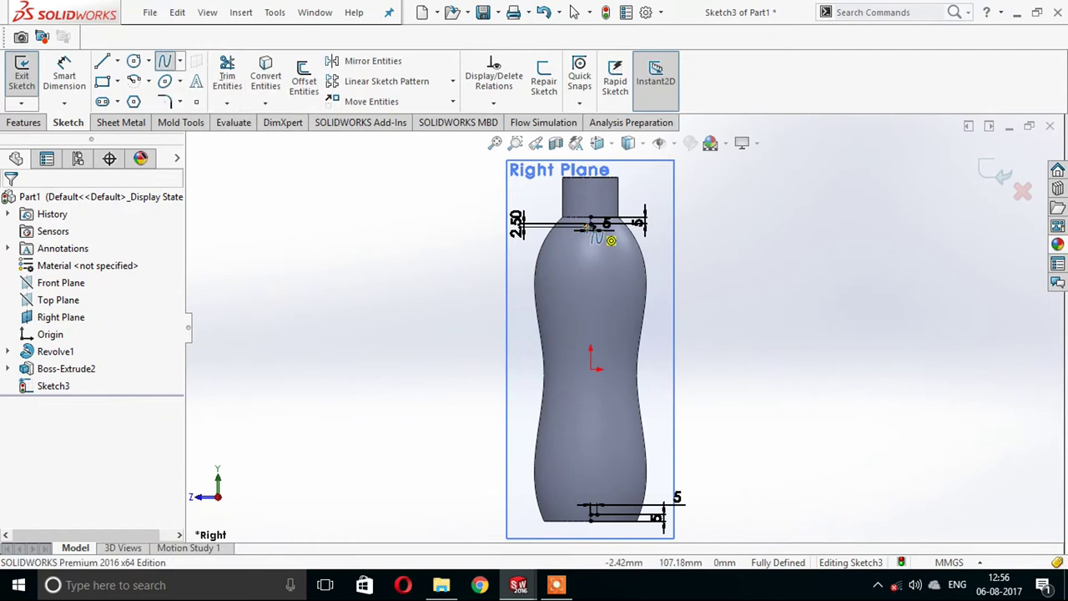
Draw a wavy spline through five points from the neck groove down to the bottle's bottom.
{"action": "left_click", "coordinate": [589, 224]}
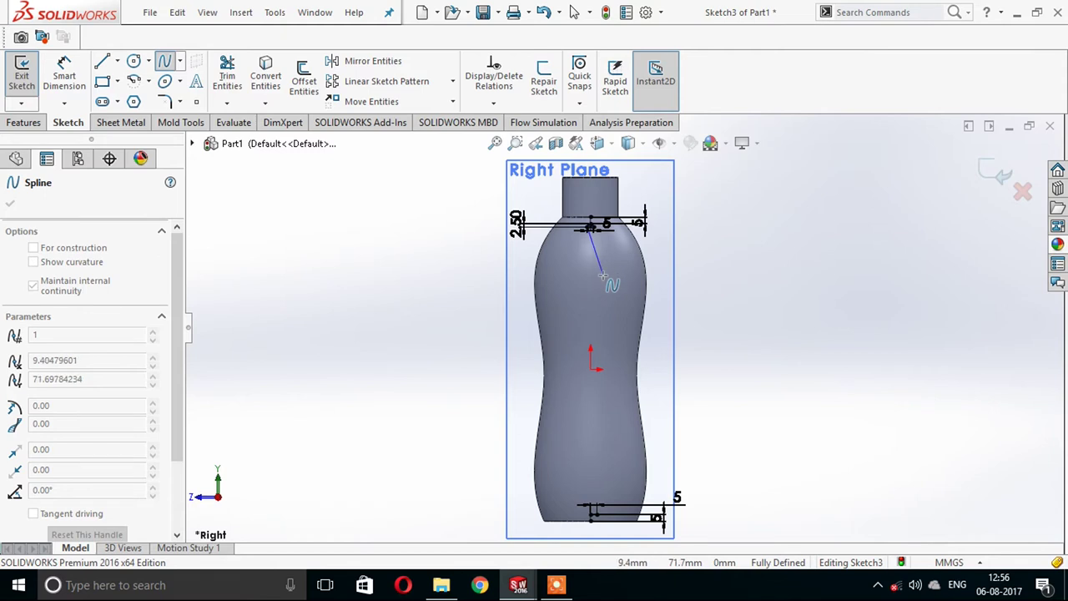
{"action": "left_click", "coordinate": [603, 277]}
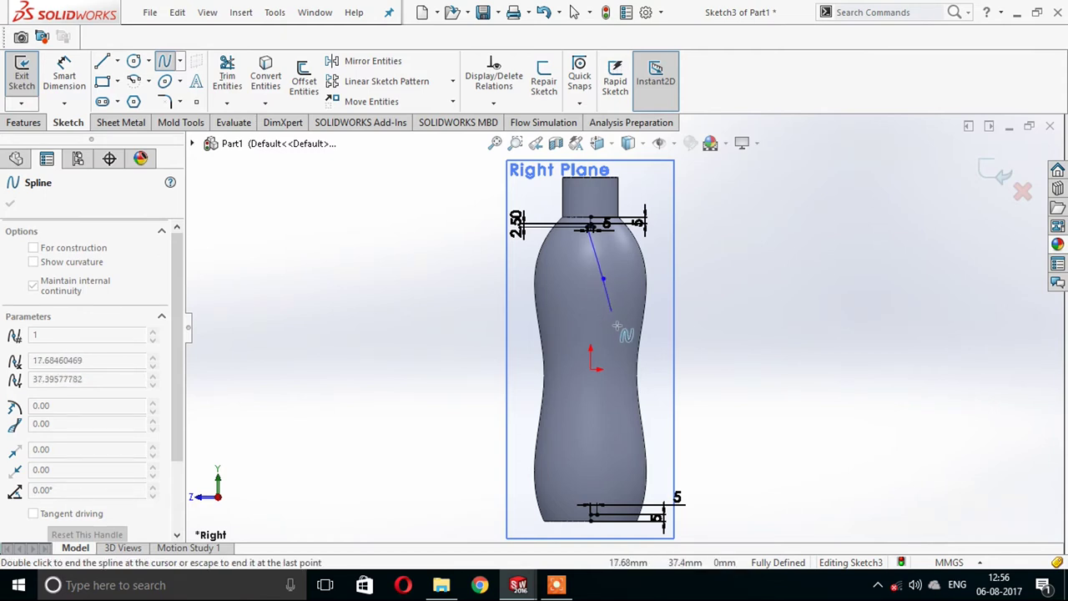
{"action": "left_click", "coordinate": [619, 368]}
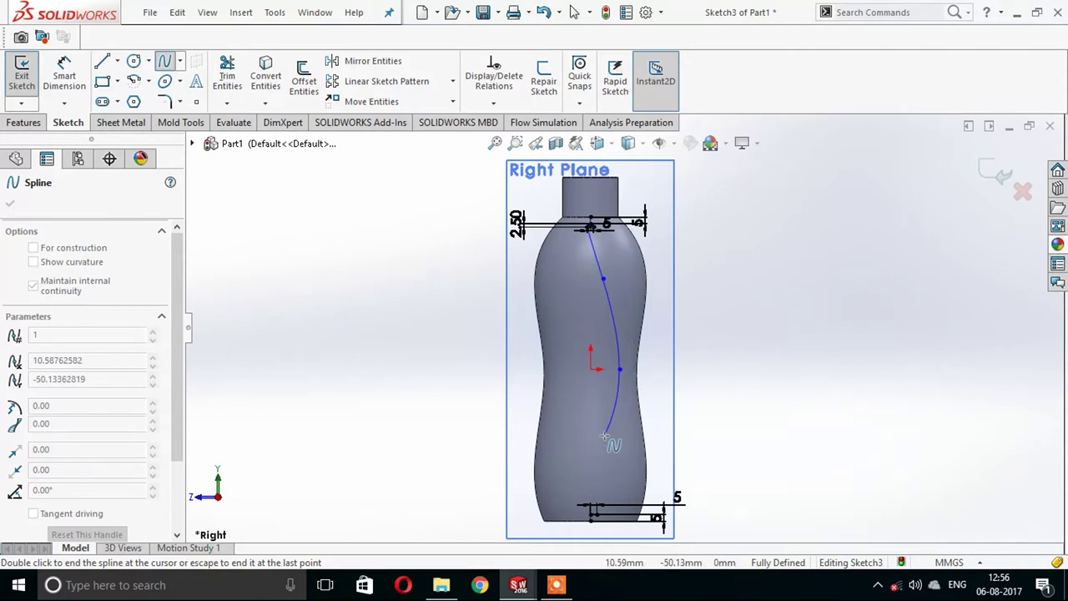
{"action": "left_click", "coordinate": [605, 438]}
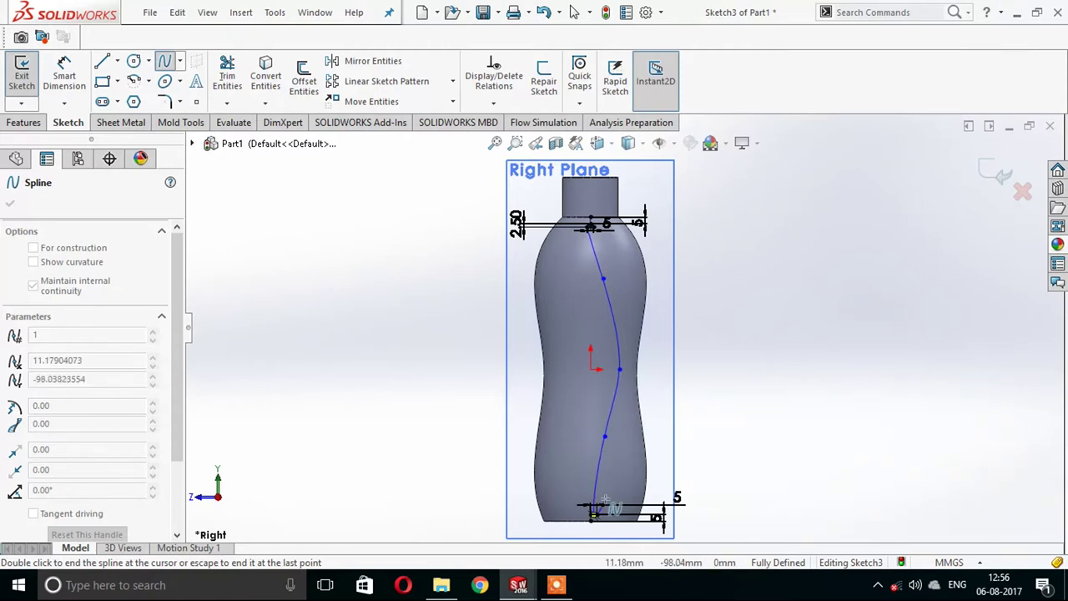
{"action": "double_click", "coordinate": [595, 511]}
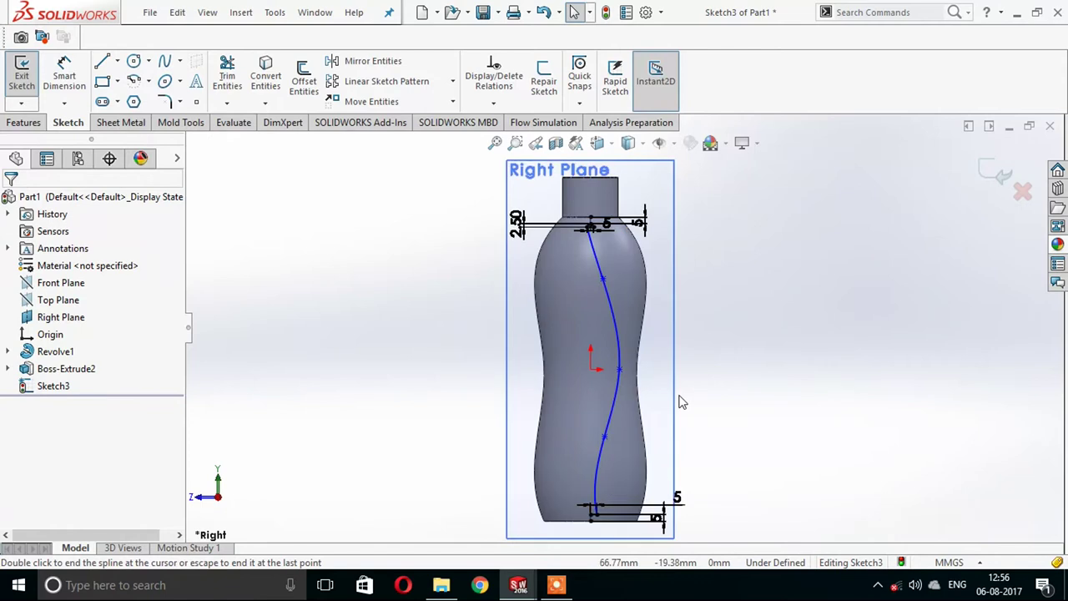
Dimension the spline's bottom end with a 15 mm offset.
{"action": "middle_click_drag", "start_coordinate": [680, 402], "coordinate": [610, 418], "text": "ctrl"}
{"action": "scroll", "coordinate": [584, 447], "scroll_direction": "down", "scroll_amount": 3}
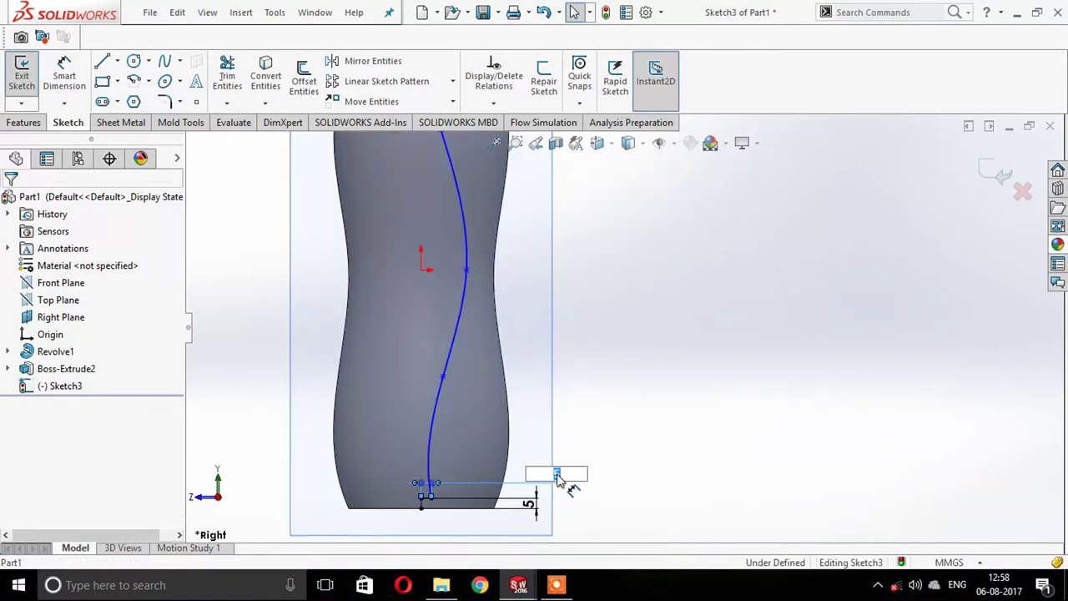
{"action": "type", "text": "15"}
{"action": "key", "text": "Return"}
{"action": "scroll", "coordinate": [623, 326], "scroll_direction": "up", "scroll_amount": 3}
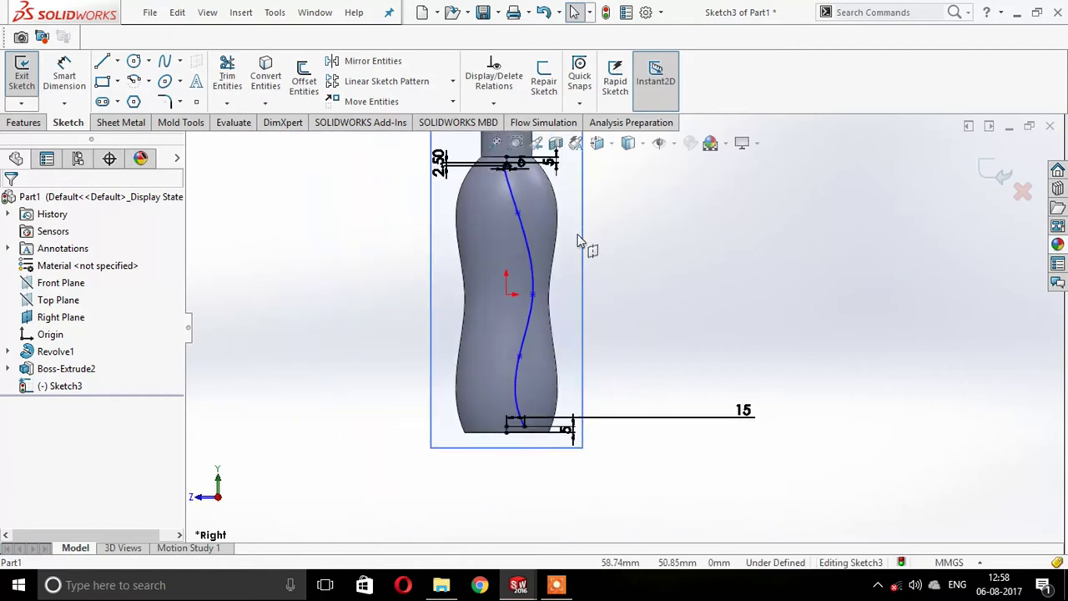
{"action": "scroll", "coordinate": [580, 240], "scroll_direction": "down", "scroll_amount": 3}
Drag the upper spline point left to reshape the top bend.
{"action": "left_click", "coordinate": [488, 233]}
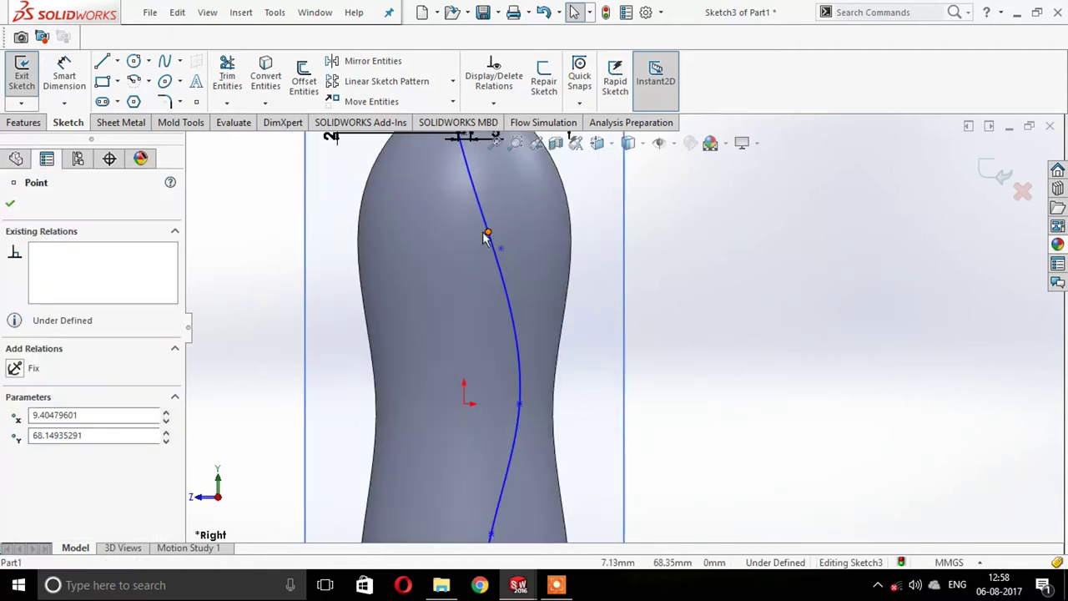
{"action": "left_click_drag", "start_coordinate": [487, 234], "coordinate": [475, 235]}
{"action": "scroll", "coordinate": [619, 326], "scroll_direction": "up", "scroll_amount": 3}
{"action": "key", "text": "Escape"}
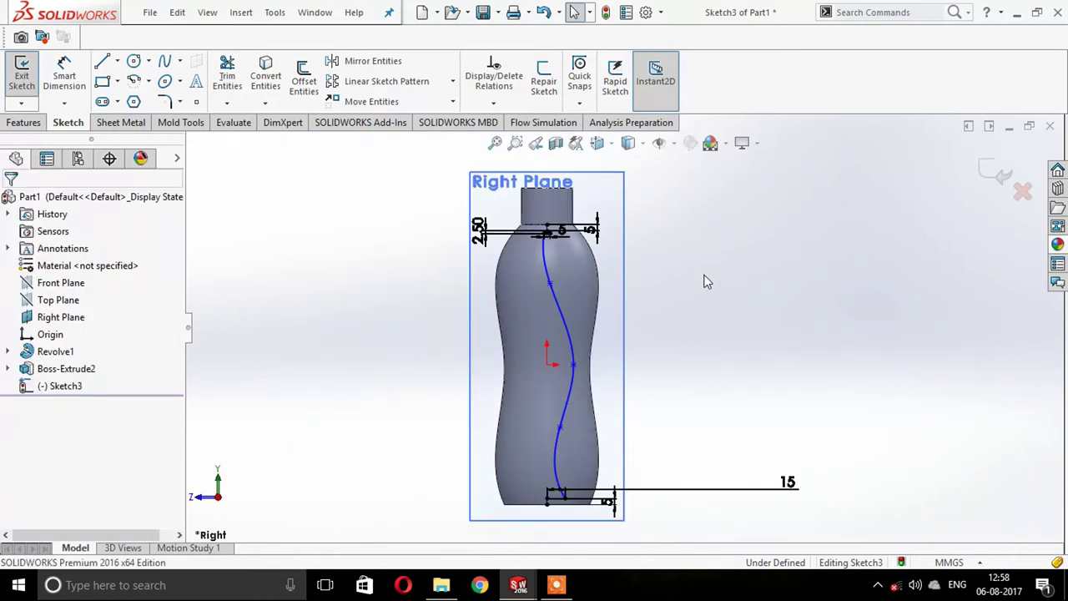
{"action": "scroll", "coordinate": [628, 432], "scroll_direction": "down", "scroll_amount": 3}
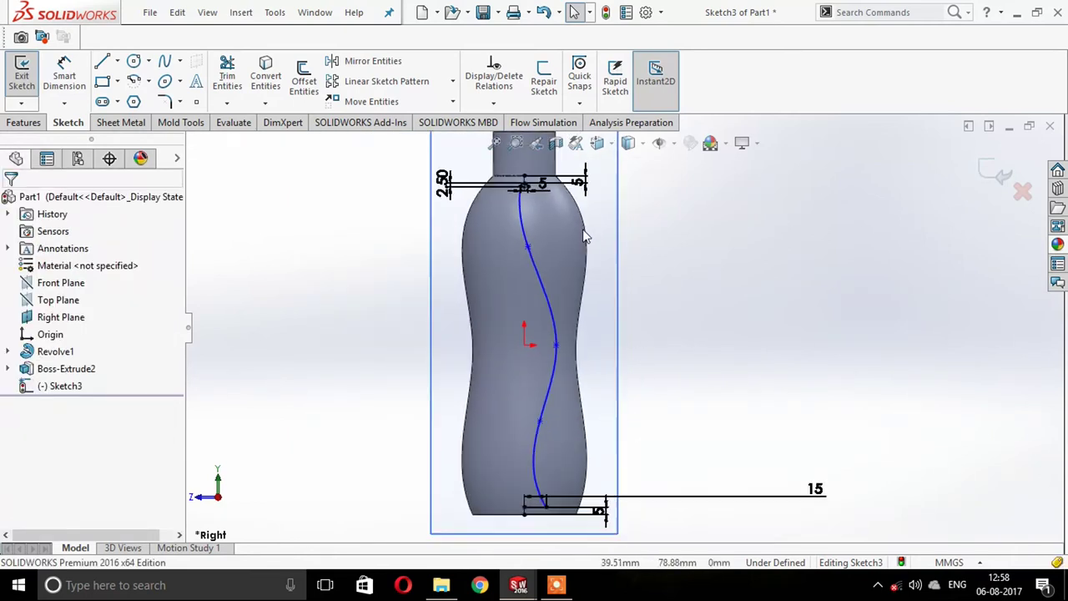
{"action": "scroll", "coordinate": [618, 442], "scroll_direction": "up", "scroll_amount": 2}
{"action": "scroll", "coordinate": [603, 470], "scroll_direction": "down", "scroll_amount": 1}
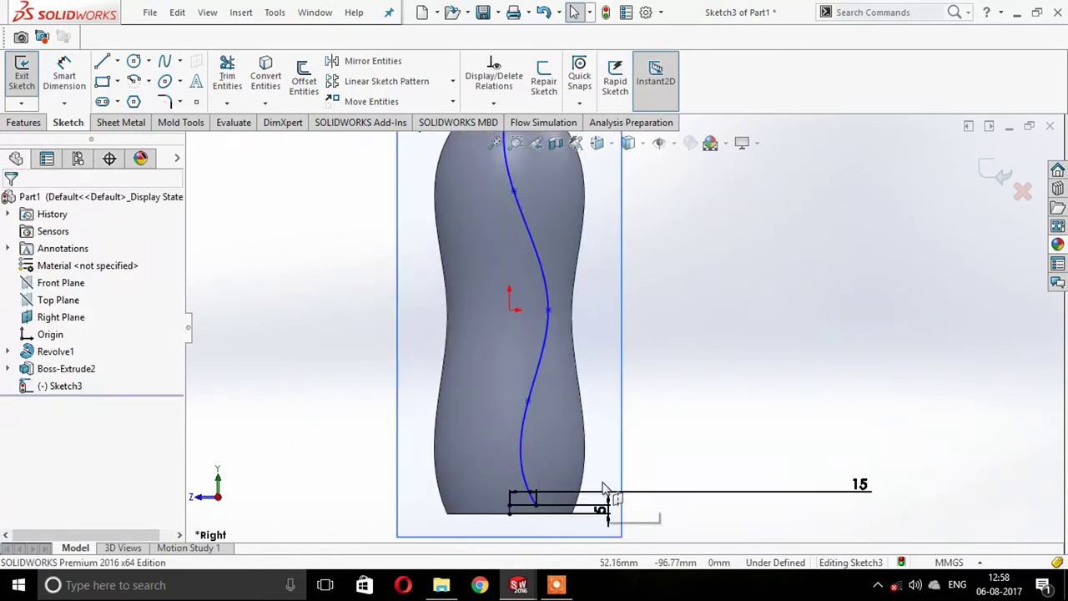
Start a new spline at the bottom edge, then cancel it.
{"action": "left_click", "coordinate": [164, 61]}
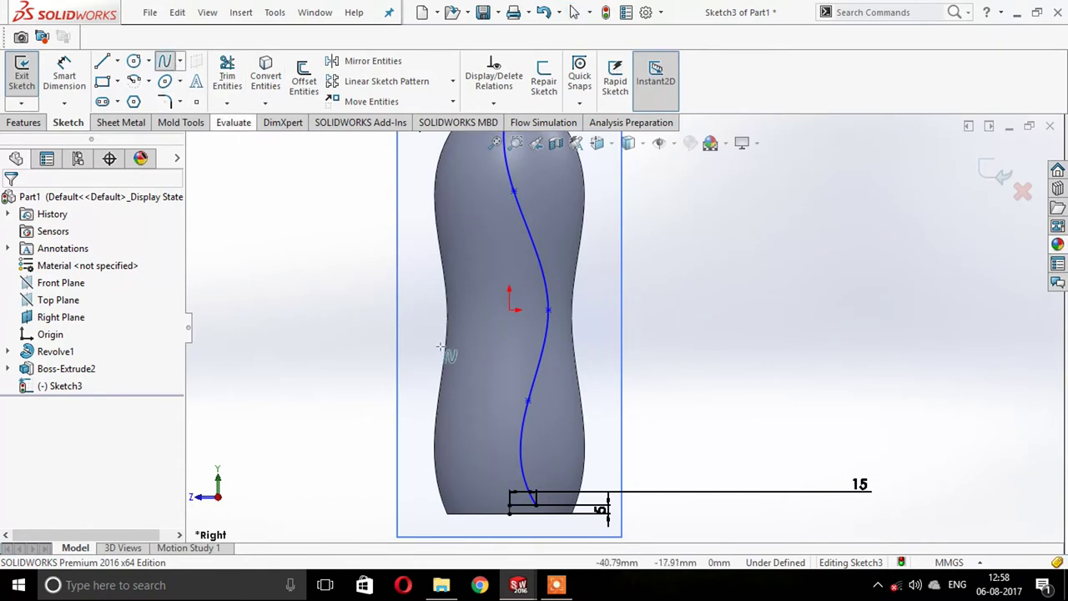
{"action": "left_click", "coordinate": [554, 514]}
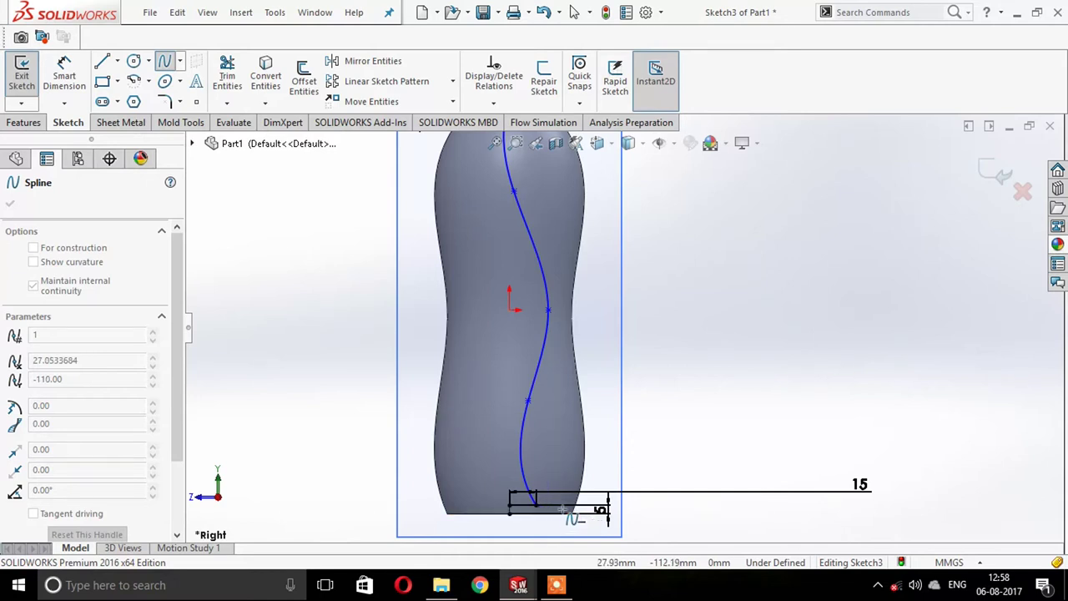
{"action": "key", "text": "Escape"}
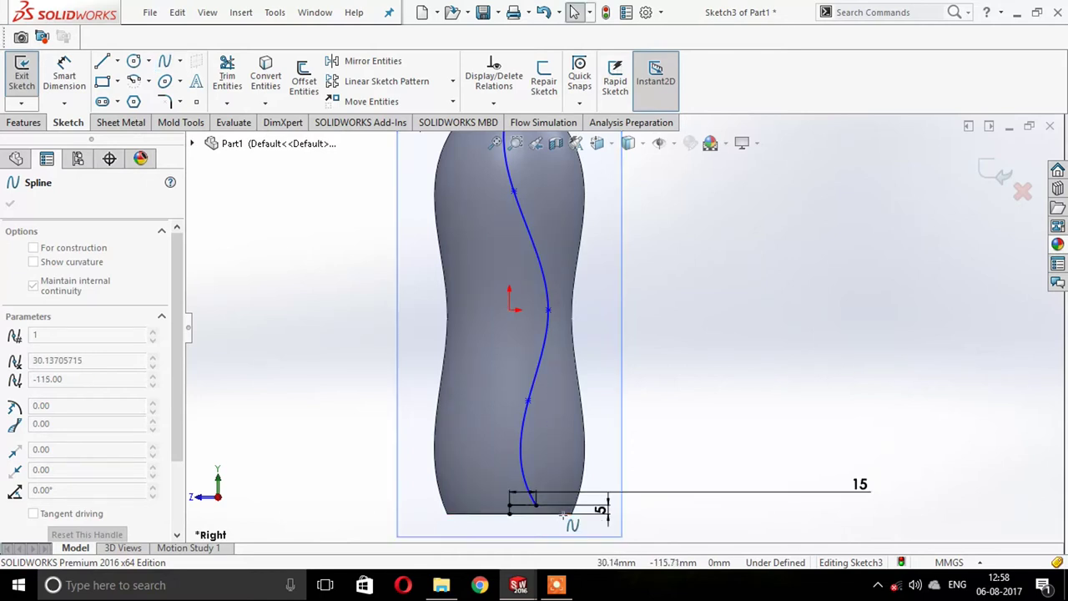
{"action": "key", "text": "Escape"}
Change the small vertical dimension at the bottom from 5 to 10.
{"action": "scroll", "coordinate": [668, 320], "scroll_direction": "down", "scroll_amount": 1}
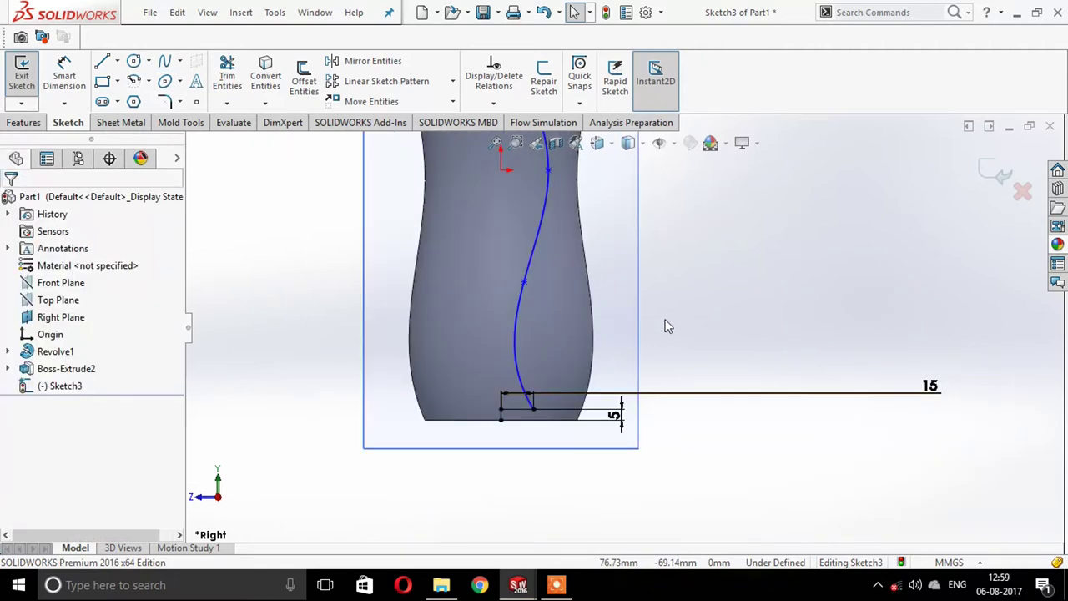
{"action": "left_click", "coordinate": [613, 414]}
{"action": "type", "text": "10"}
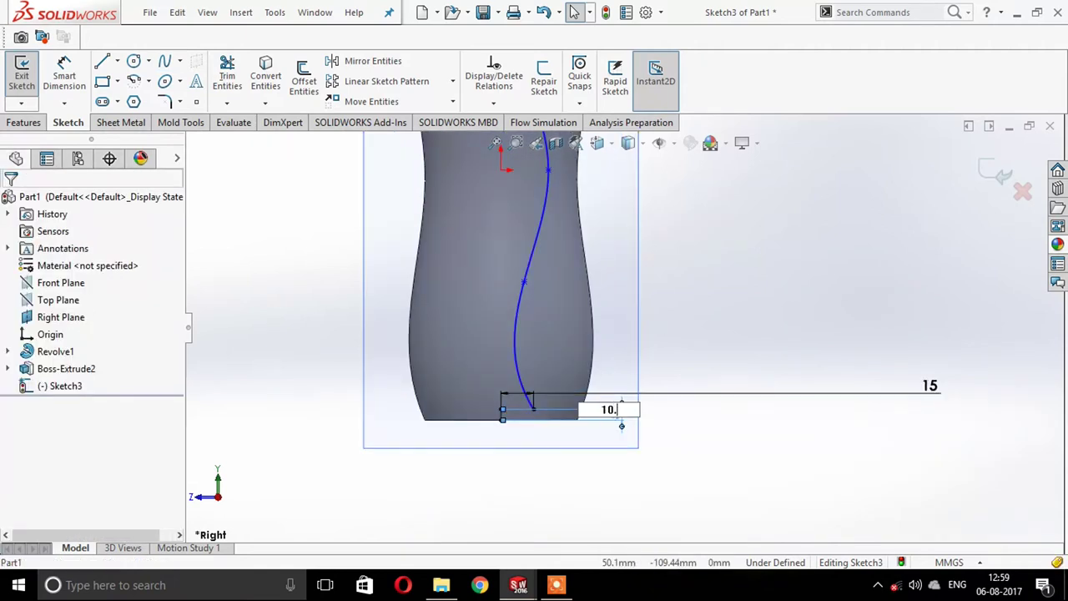
{"action": "key", "text": "Return"}
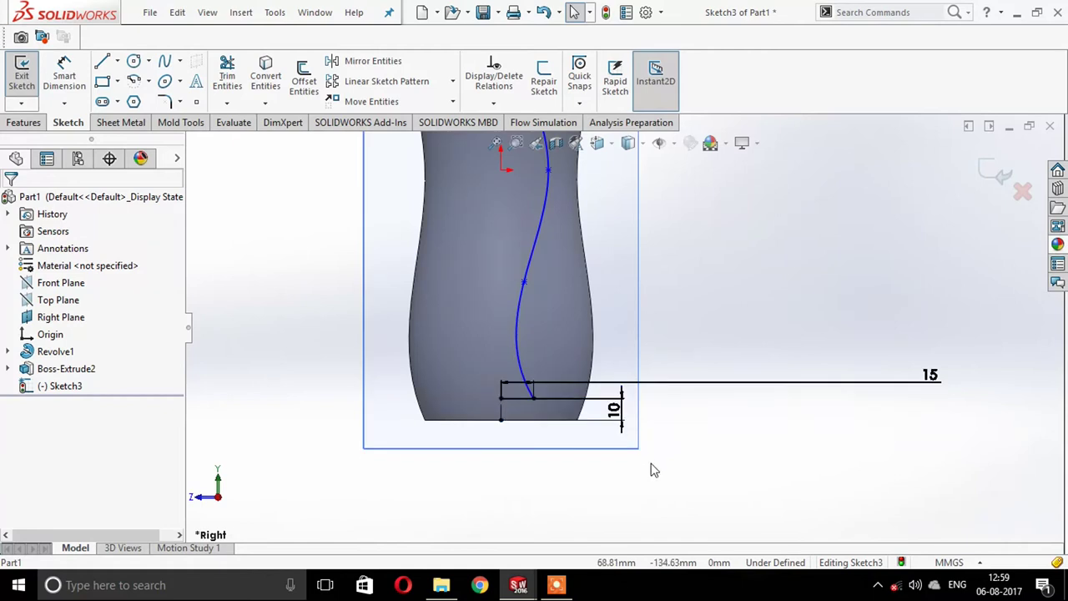
{"action": "scroll", "coordinate": [689, 401], "scroll_direction": "down", "scroll_amount": 1}
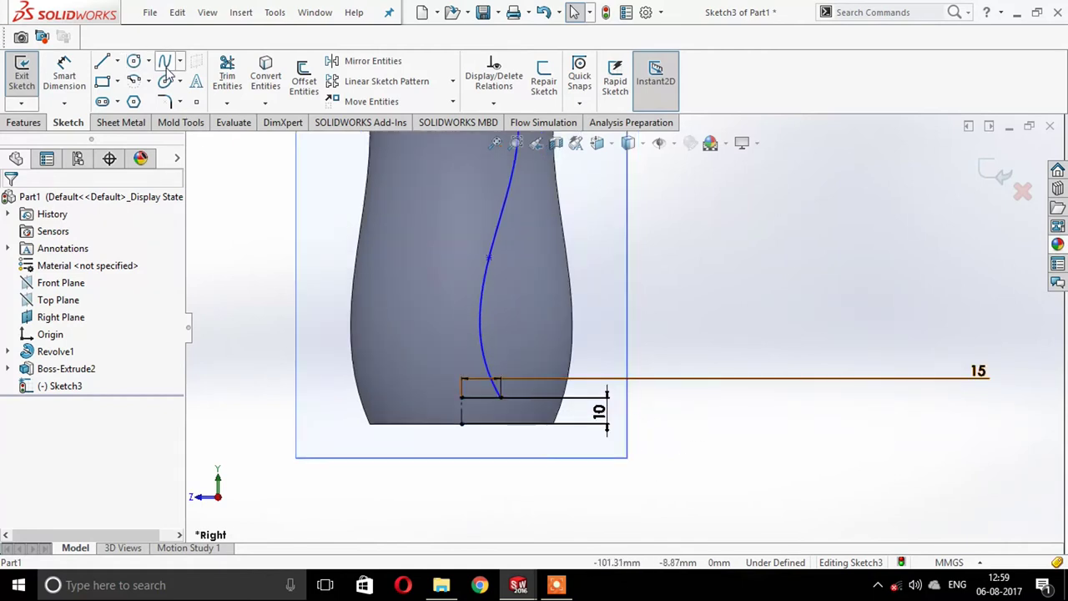
Draw a spline from the bottom line's endpoint up the right side to the neck point.
{"action": "left_click", "coordinate": [165, 65]}
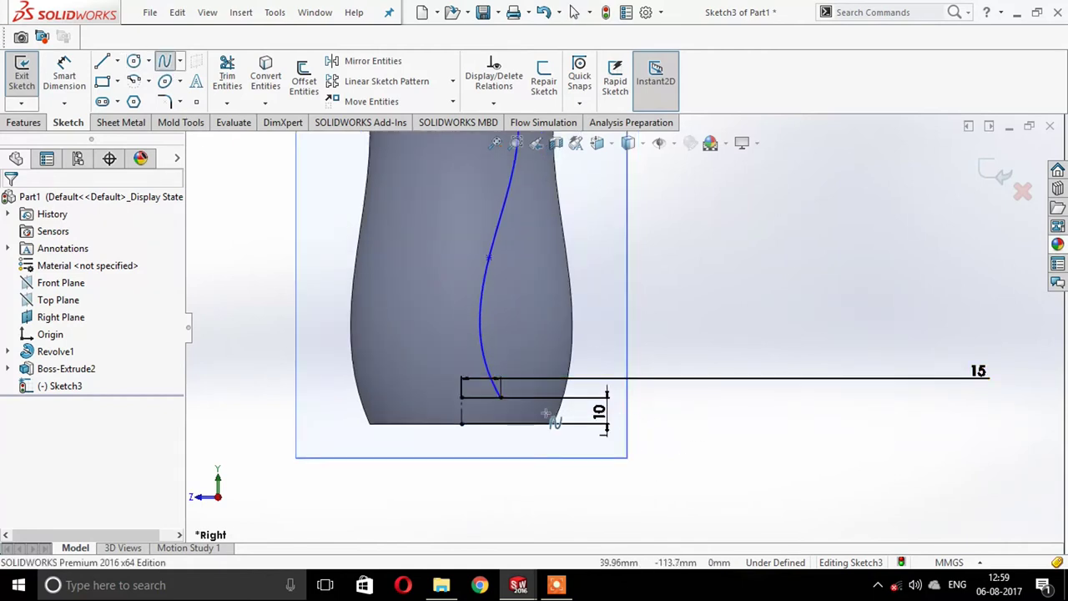
{"action": "left_click", "coordinate": [500, 398]}
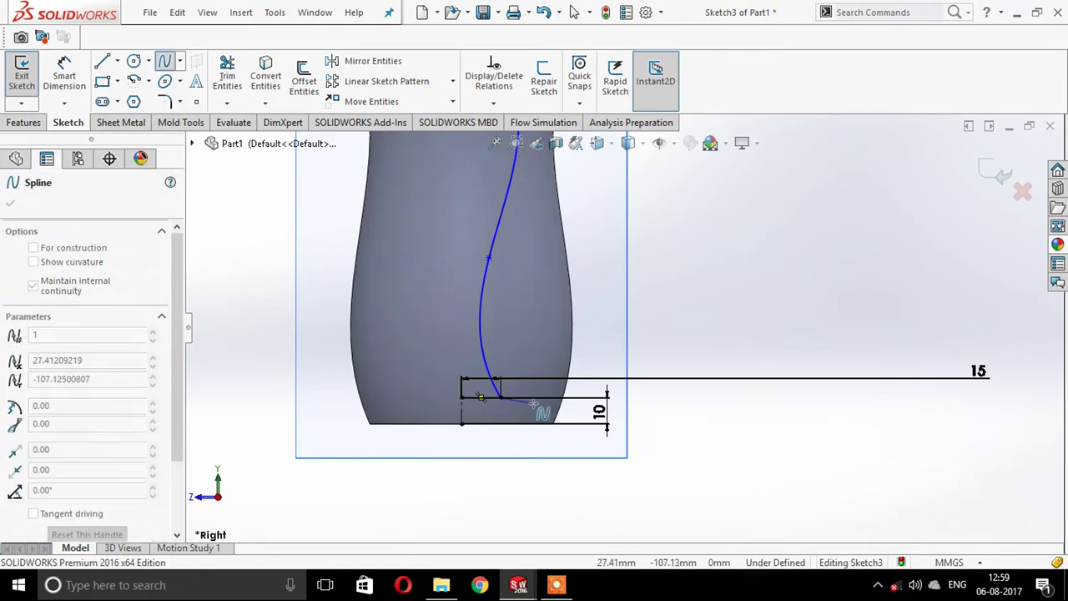
{"action": "left_click", "coordinate": [534, 403]}
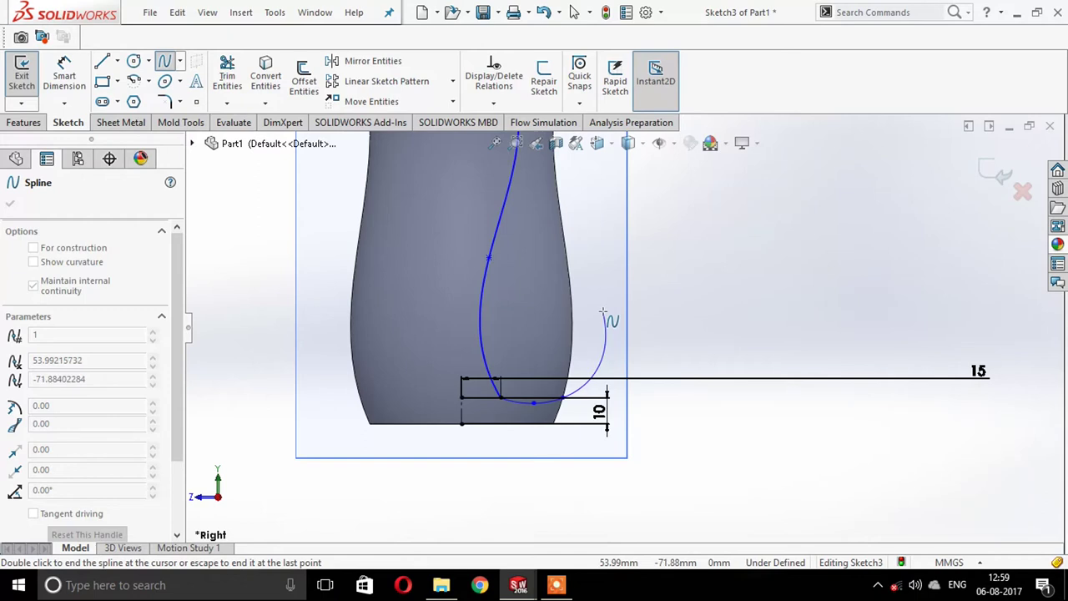
{"action": "left_click", "coordinate": [603, 309]}
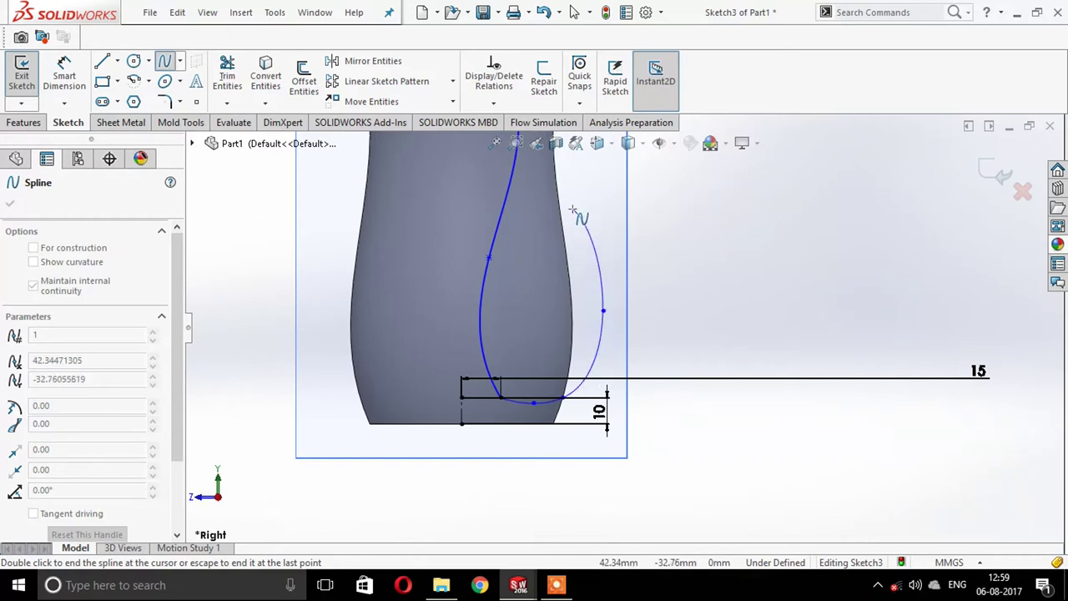
{"action": "scroll", "coordinate": [622, 317], "scroll_direction": "up", "scroll_amount": 2}
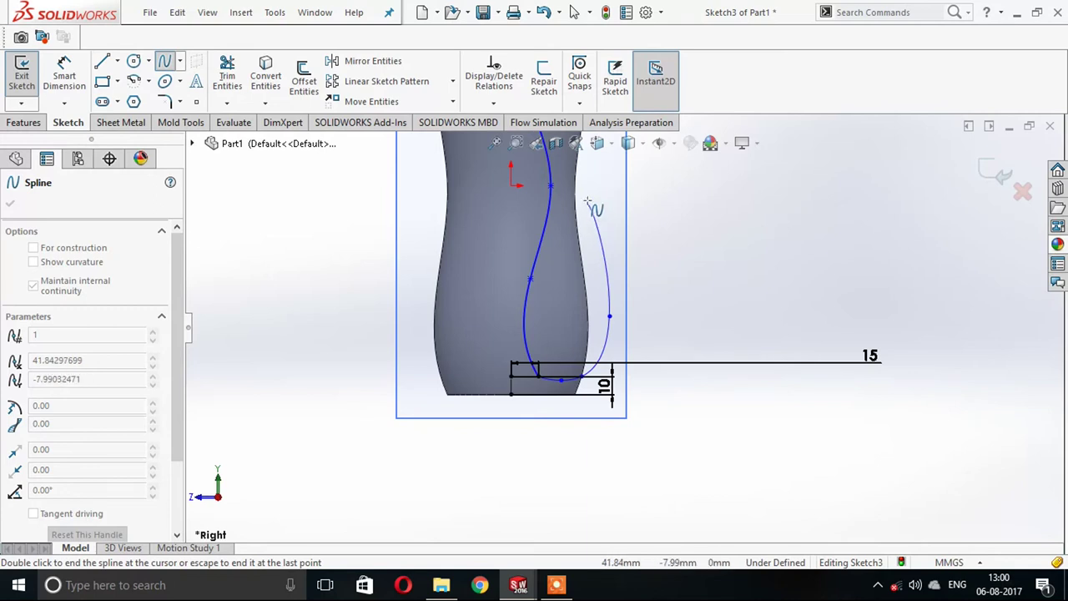
{"action": "scroll", "coordinate": [588, 188], "scroll_direction": "up", "scroll_amount": 2}
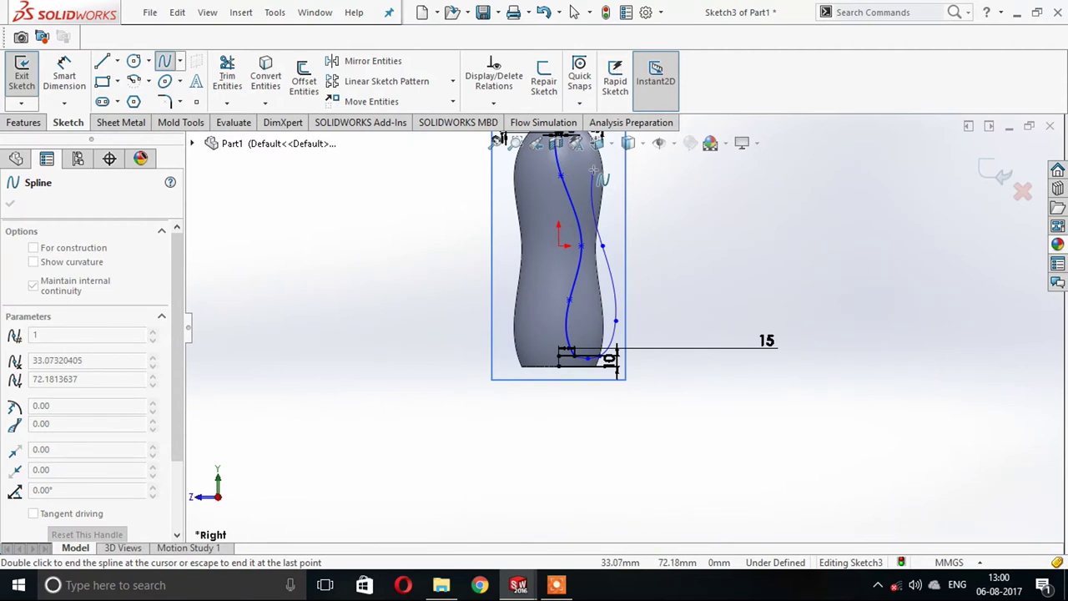
{"action": "scroll", "coordinate": [592, 170], "scroll_direction": "up", "scroll_amount": 1}
{"action": "scroll", "coordinate": [582, 167], "scroll_direction": "down", "scroll_amount": 2}
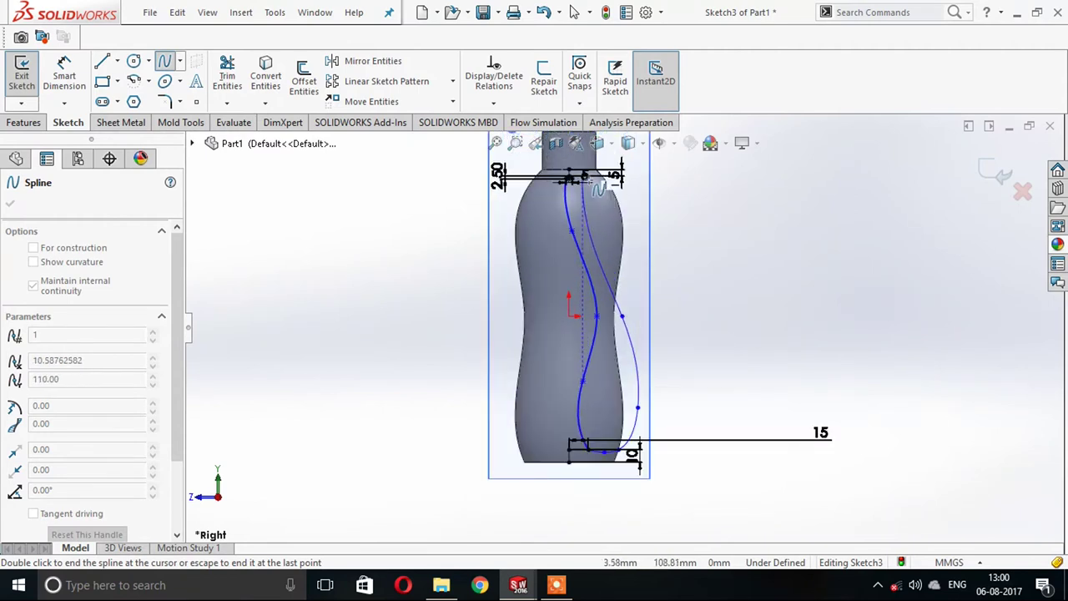
{"action": "scroll", "coordinate": [576, 180], "scroll_direction": "down", "scroll_amount": 2}
{"action": "scroll", "coordinate": [559, 209], "scroll_direction": "down", "scroll_amount": 1}
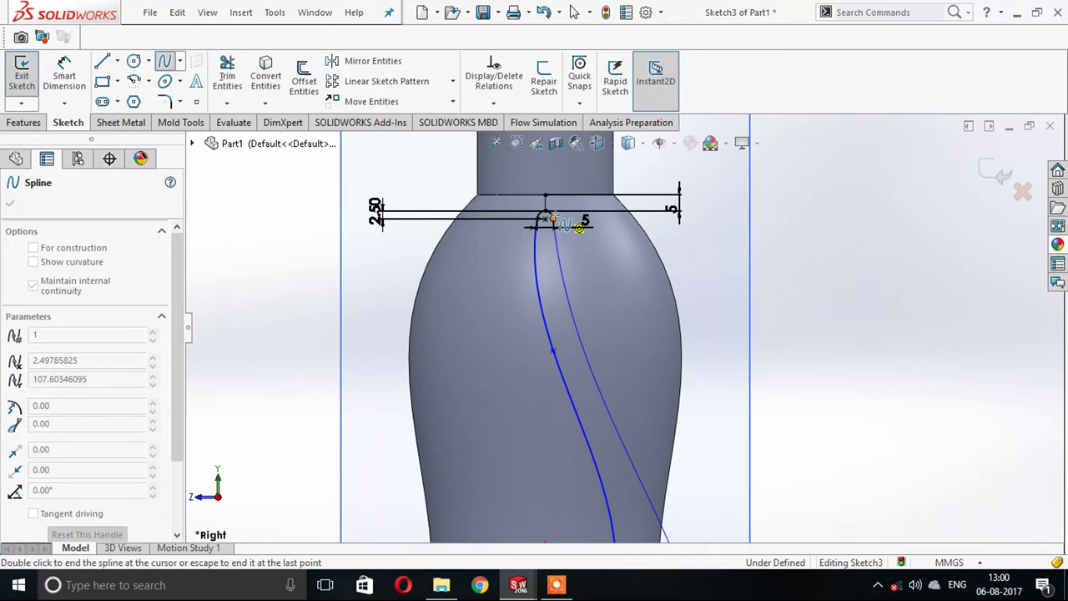
{"action": "double_click", "coordinate": [551, 217]}
{"action": "key", "text": "Escape"}
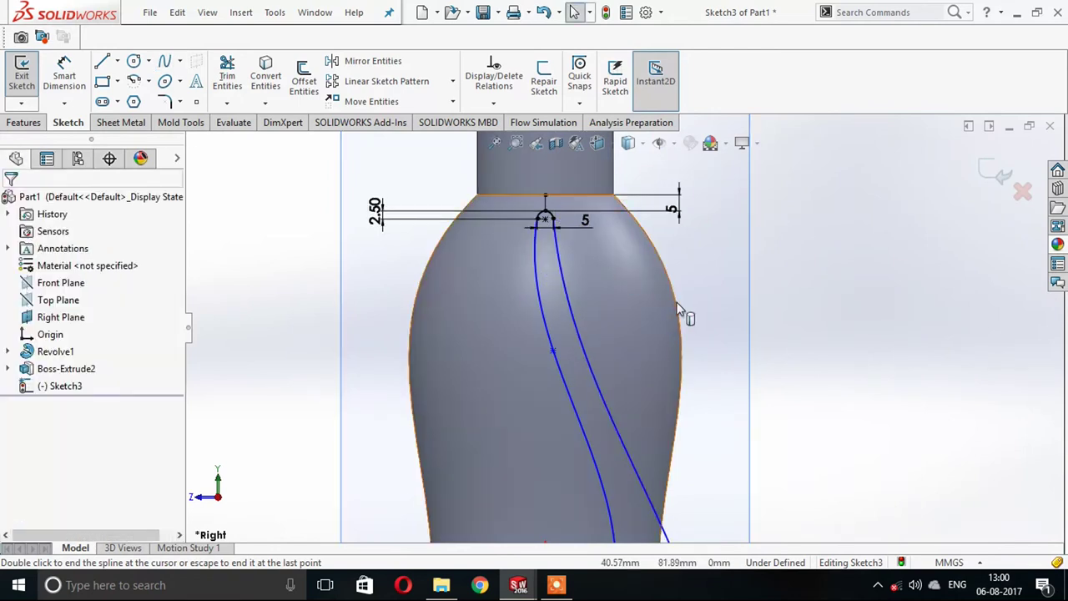
{"action": "scroll", "coordinate": [678, 309], "scroll_direction": "up", "scroll_amount": 2}
{"action": "scroll", "coordinate": [818, 345], "scroll_direction": "up", "scroll_amount": 4}
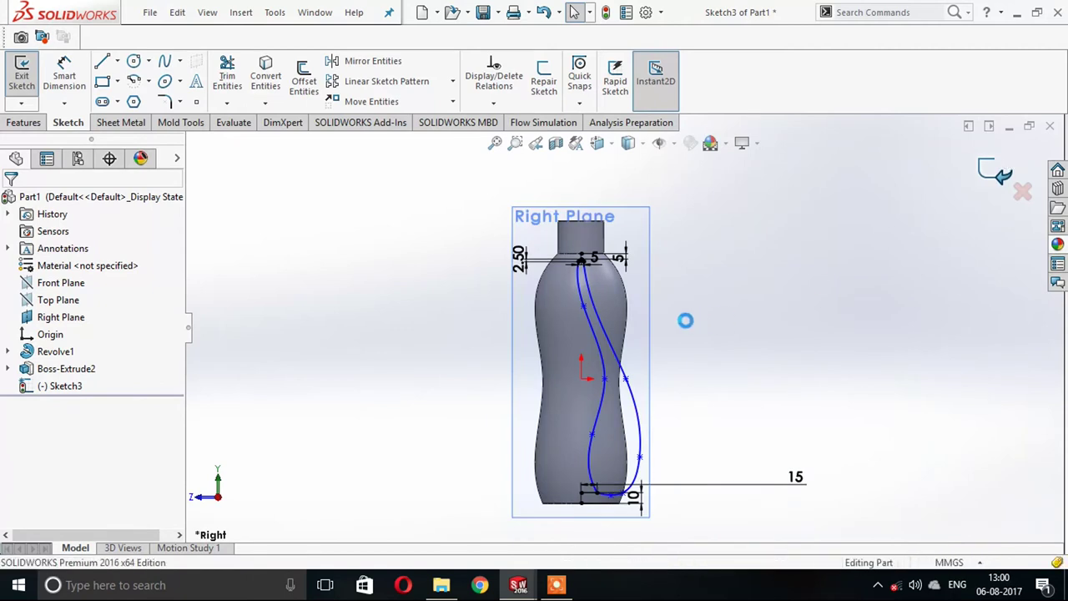
Wrap Sketch3 onto the bottle body face as a 1.00 mm deboss.
{"action": "left_click", "coordinate": [997, 165]}
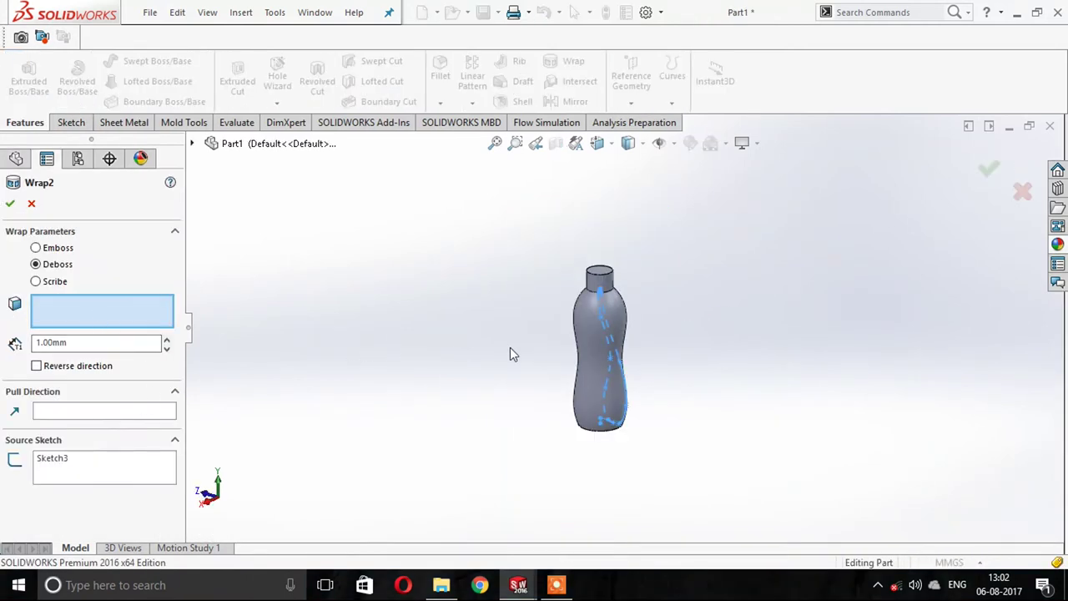
{"action": "left_click", "coordinate": [578, 355]}
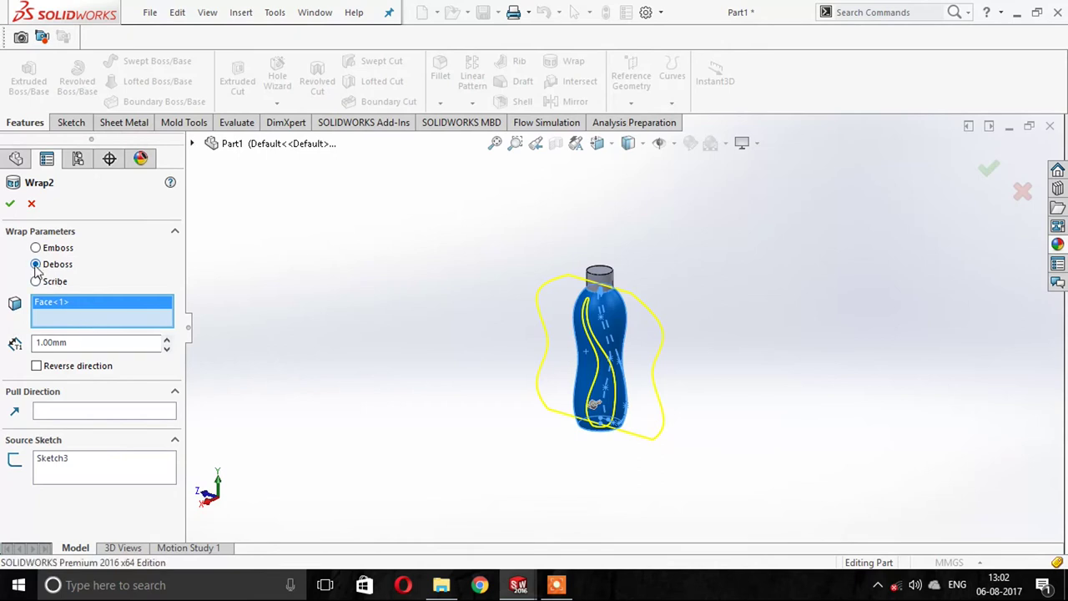
{"action": "left_click", "coordinate": [10, 204]}
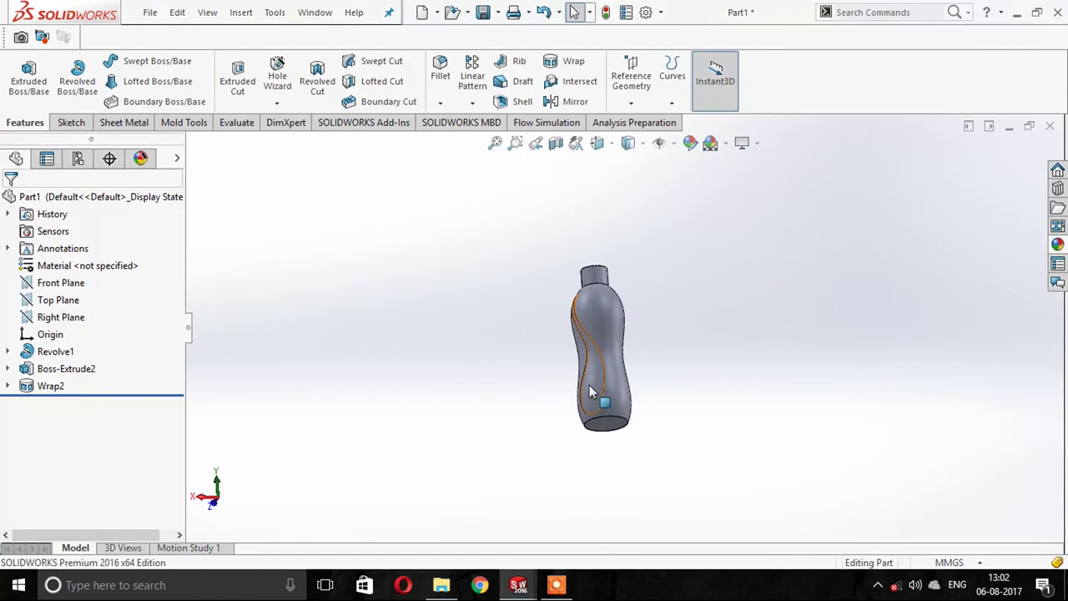
Orbit the bottle to inspect the groove, then select the Wrap2 feature.
{"action": "left_click", "coordinate": [589, 385]}
{"action": "mouse_move", "coordinate": [779, 365]}
{"action": "middle_mouse_down"}
{"action": "mouse_move", "coordinate": [801, 429]}
{"action": "mouse_move", "coordinate": [410, 420]}
{"action": "middle_mouse_up"}
{"action": "left_click", "coordinate": [410, 420]}
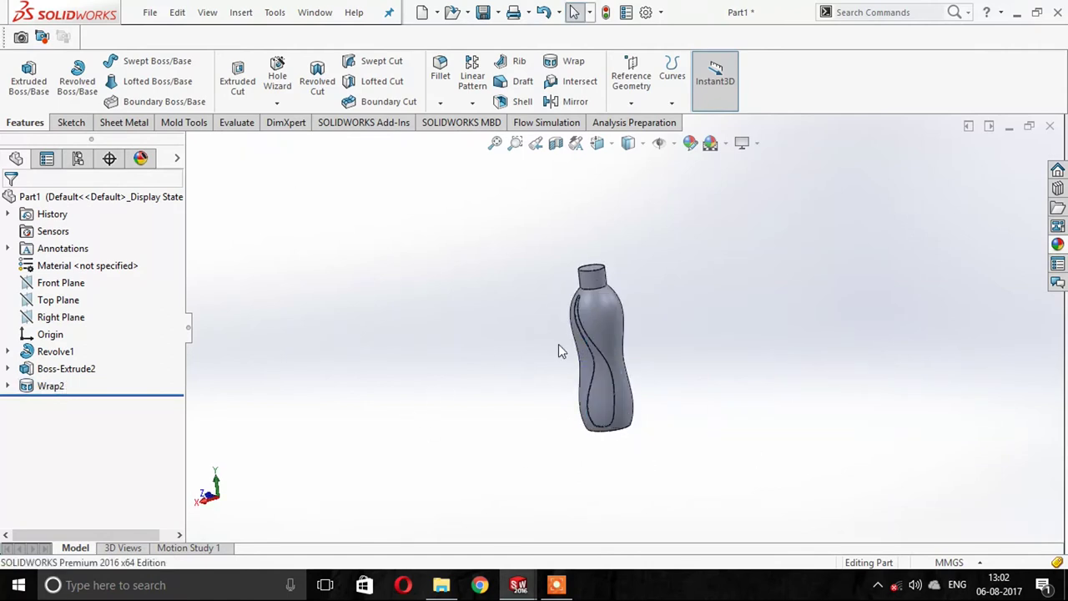
{"action": "middle_click_drag", "start_coordinate": [560, 350], "coordinate": [549, 424]}
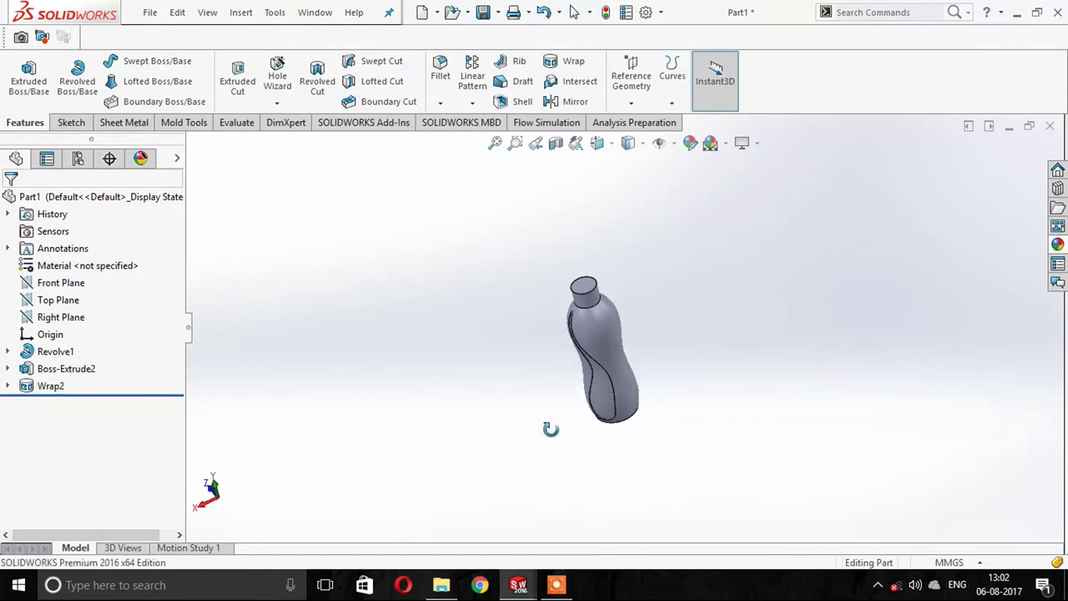
{"action": "left_click", "coordinate": [47, 386]}
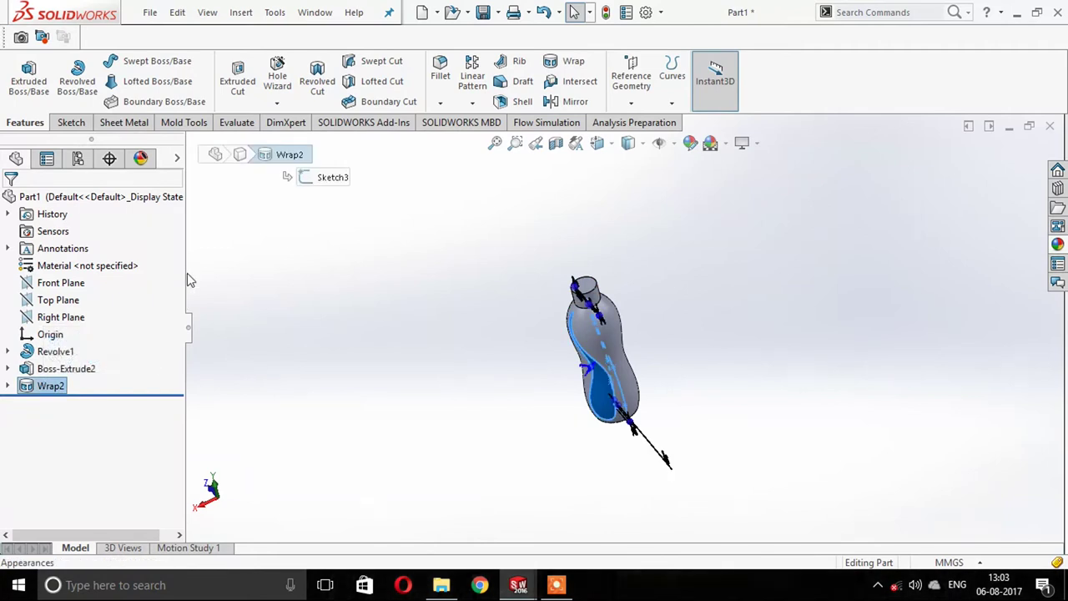
Show the temporary axis through the bottle.
{"action": "left_click", "coordinate": [473, 102]}
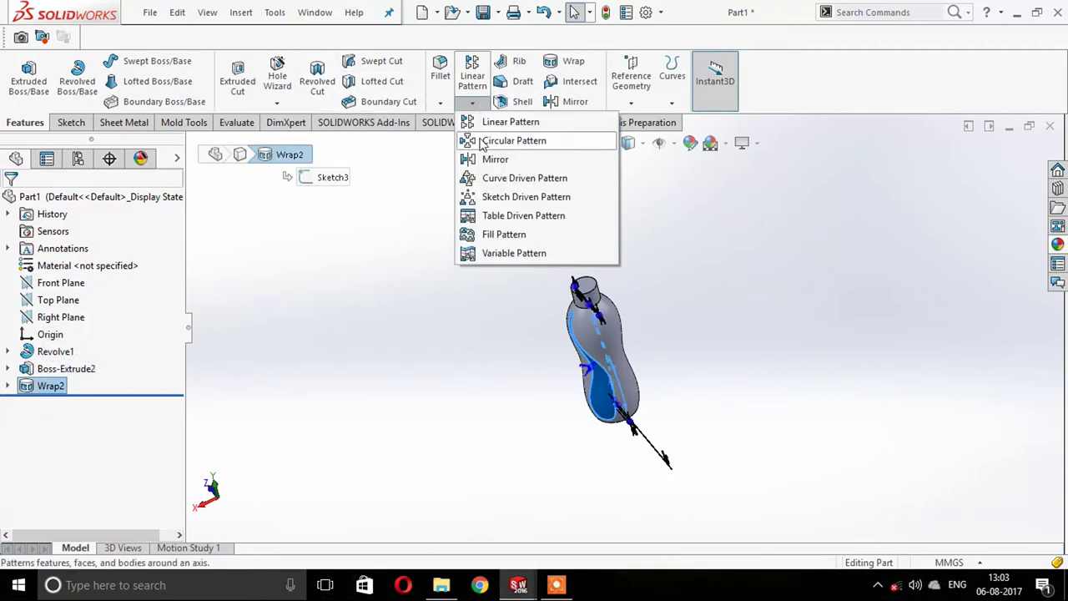
{"action": "left_click", "coordinate": [332, 227]}
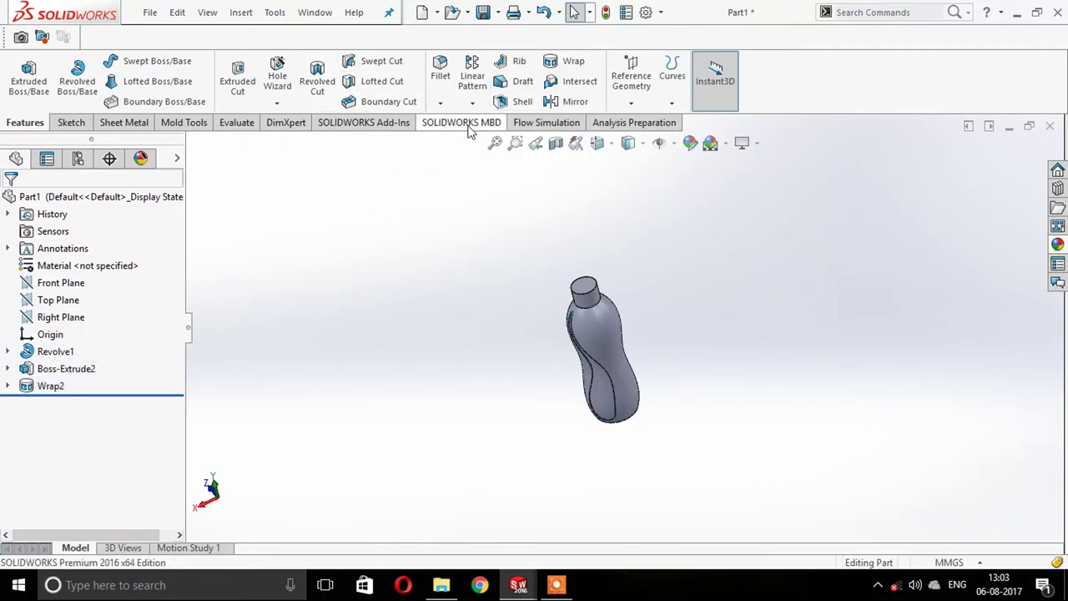
{"action": "left_click", "coordinate": [659, 145]}
{"action": "left_click", "coordinate": [683, 188]}
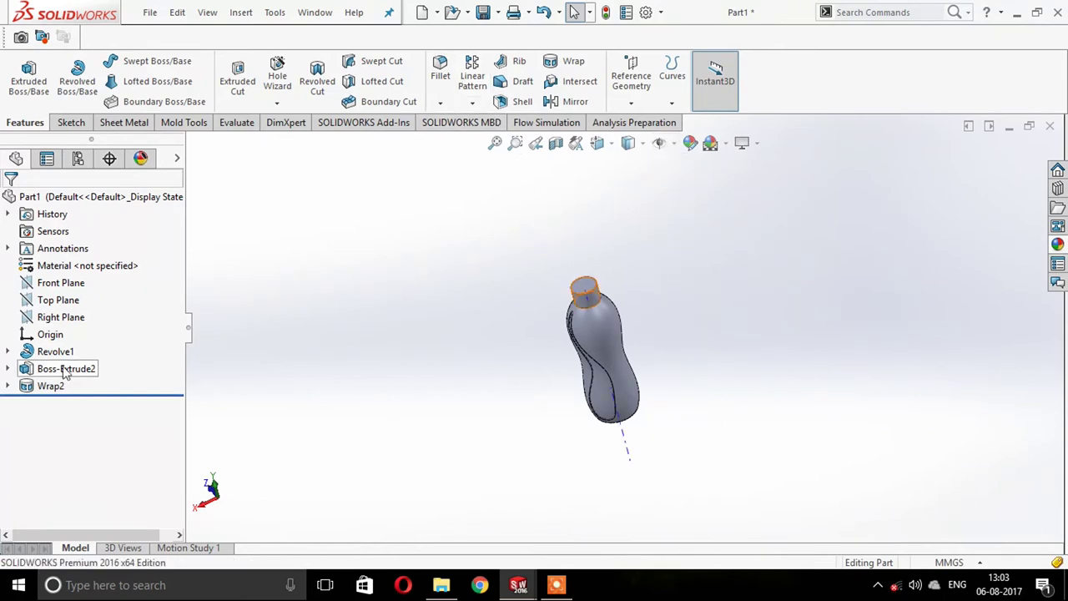
Circular-pattern Wrap2 around the central axis with 4 equally spaced instances.
{"action": "left_click", "coordinate": [46, 393]}
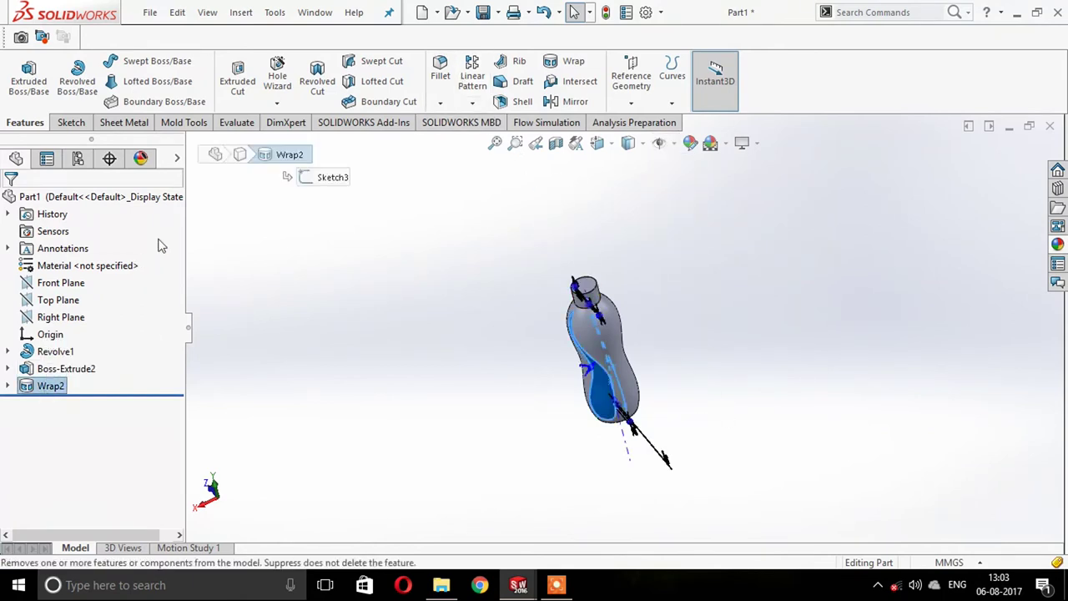
{"action": "left_click", "coordinate": [473, 104]}
{"action": "left_click", "coordinate": [481, 147]}
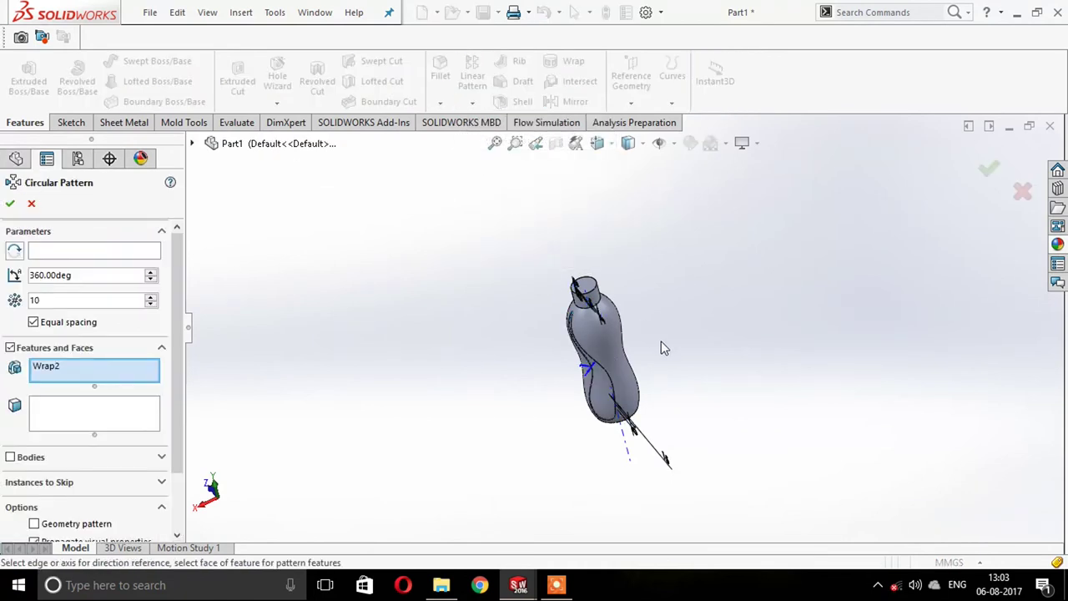
{"action": "middle_click_drag", "start_coordinate": [661, 341], "coordinate": [672, 284]}
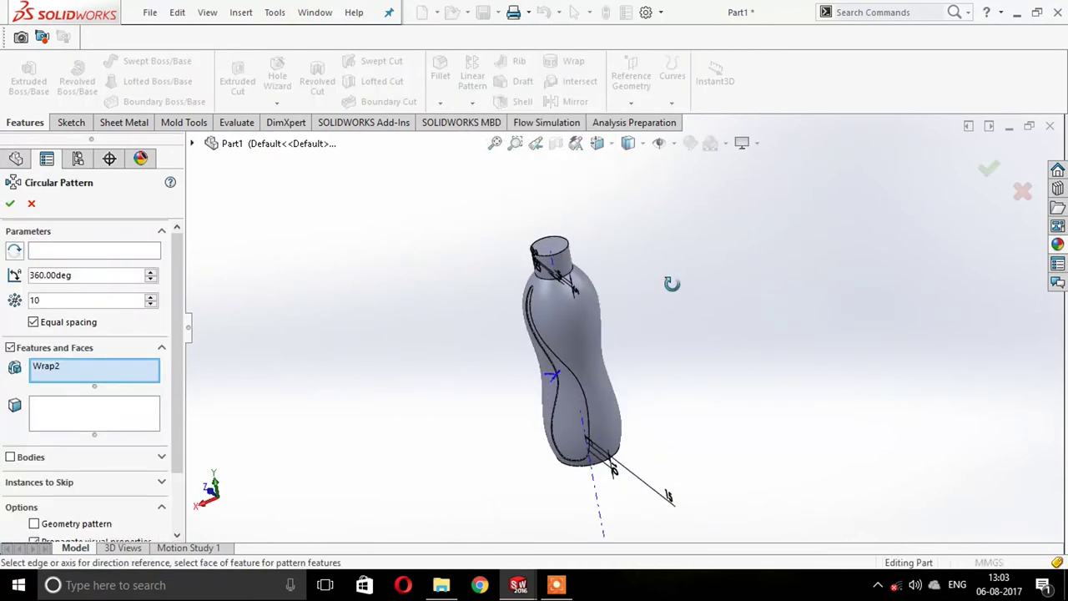
{"action": "left_click", "coordinate": [87, 250]}
{"action": "scroll", "coordinate": [582, 469], "scroll_direction": "down", "scroll_amount": 2}
{"action": "scroll", "coordinate": [654, 537], "scroll_direction": "up", "scroll_amount": 2}
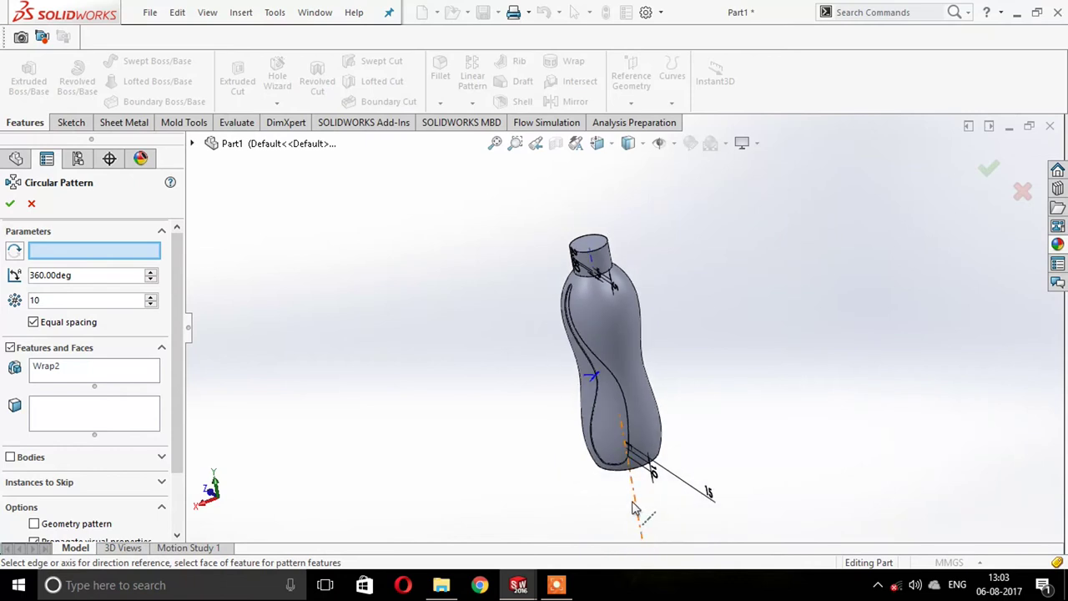
{"action": "left_click", "coordinate": [634, 509]}
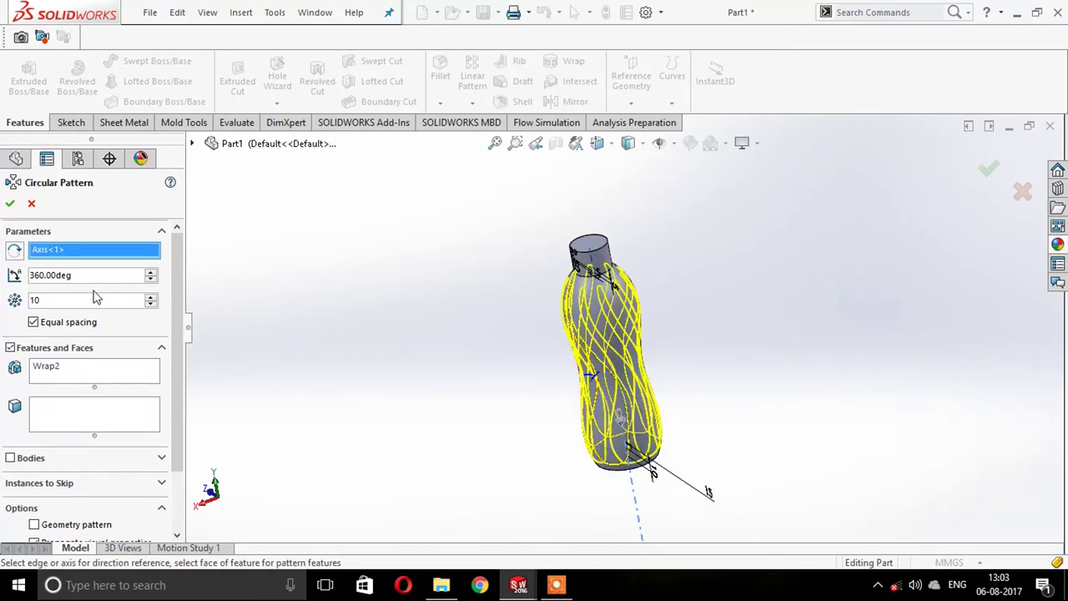
{"action": "type", "text": "4"}
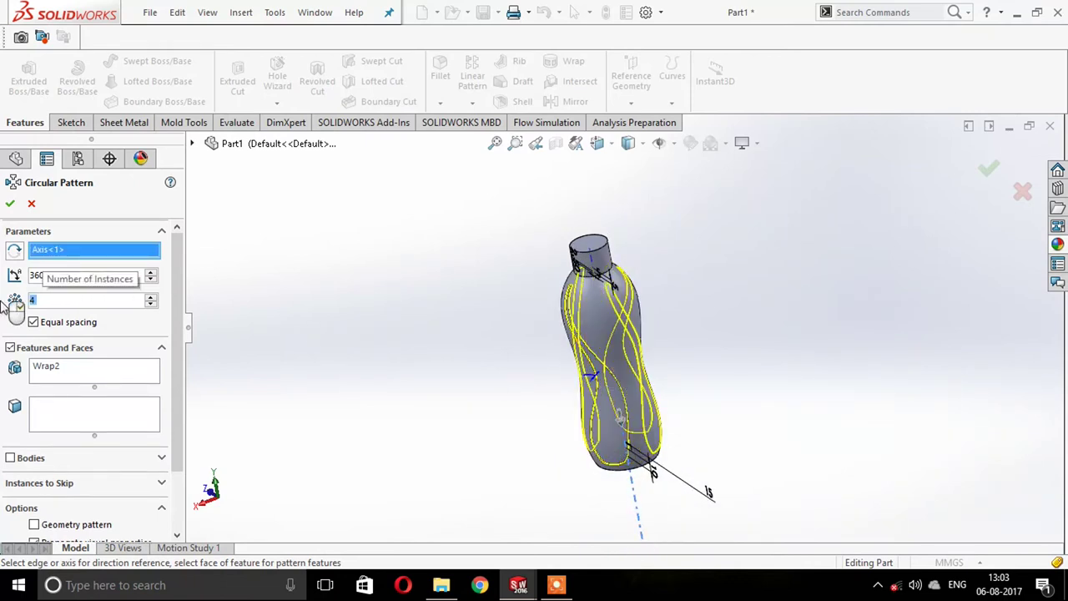
{"action": "mouse_move", "coordinate": [448, 308]}
{"action": "middle_mouse_down"}
{"action": "mouse_move", "coordinate": [508, 340]}
{"action": "mouse_move", "coordinate": [482, 293]}
{"action": "mouse_move", "coordinate": [489, 326]}
{"action": "middle_mouse_up"}
{"action": "mouse_move", "coordinate": [808, 388]}
{"action": "middle_mouse_down"}
{"action": "mouse_move", "coordinate": [718, 331]}
{"action": "mouse_move", "coordinate": [667, 390]}
{"action": "mouse_move", "coordinate": [642, 367]}
{"action": "middle_mouse_up"}
{"action": "left_click", "coordinate": [10, 205]}
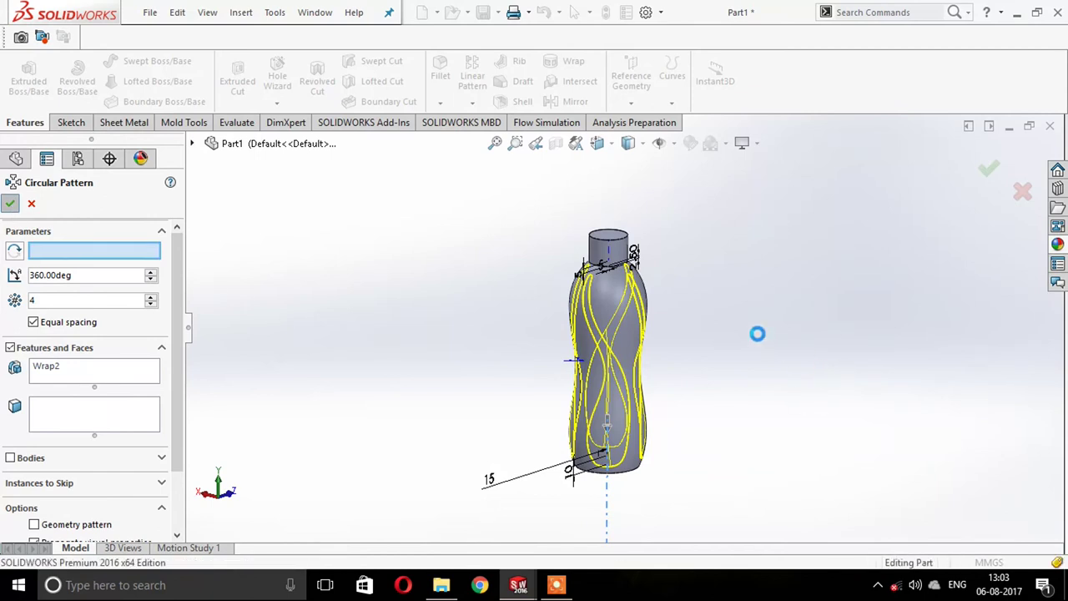
{"action": "mouse_move", "coordinate": [758, 330]}
{"action": "middle_mouse_down"}
{"action": "mouse_move", "coordinate": [600, 256]}
{"action": "mouse_move", "coordinate": [517, 467]}
{"action": "middle_mouse_up"}
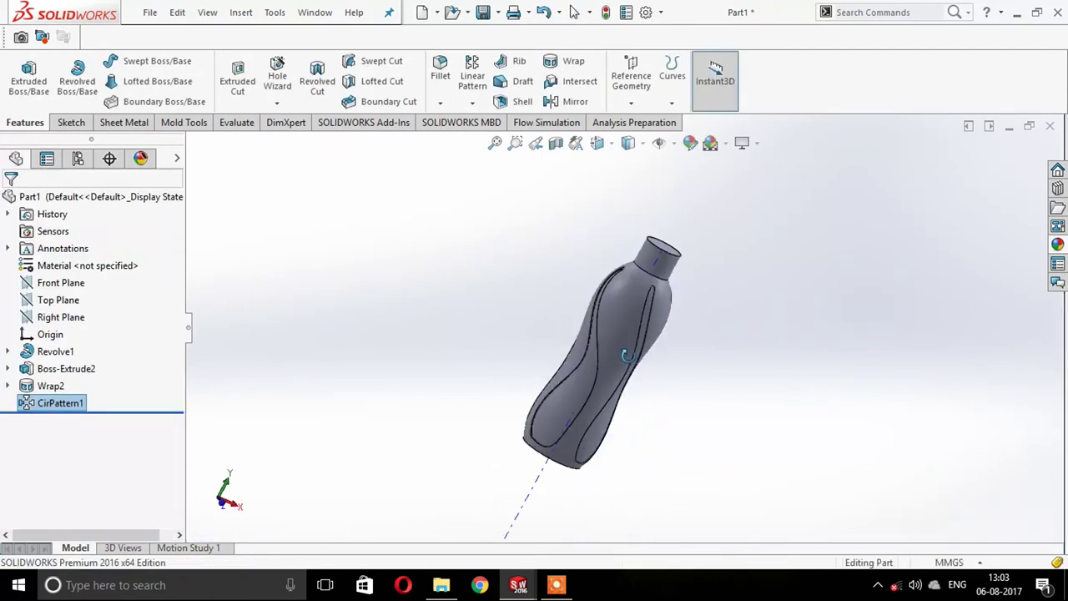
Hide the temporary axis and orbit to look down at the neck end.
{"action": "left_click", "coordinate": [659, 144]}
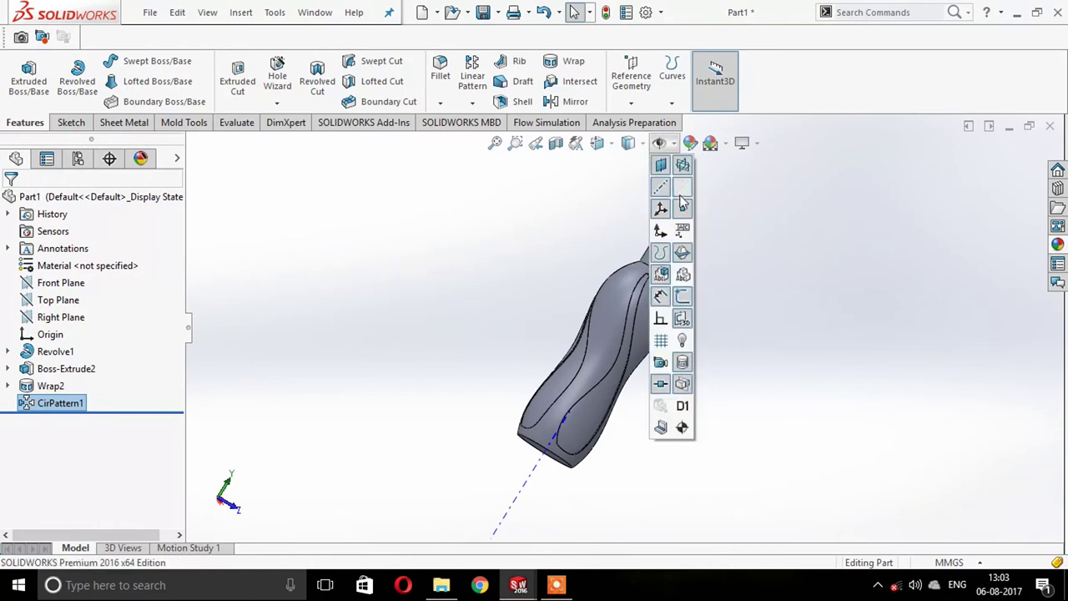
{"action": "left_click", "coordinate": [797, 247]}
{"action": "middle_click_drag", "start_coordinate": [722, 251], "coordinate": [656, 425]}
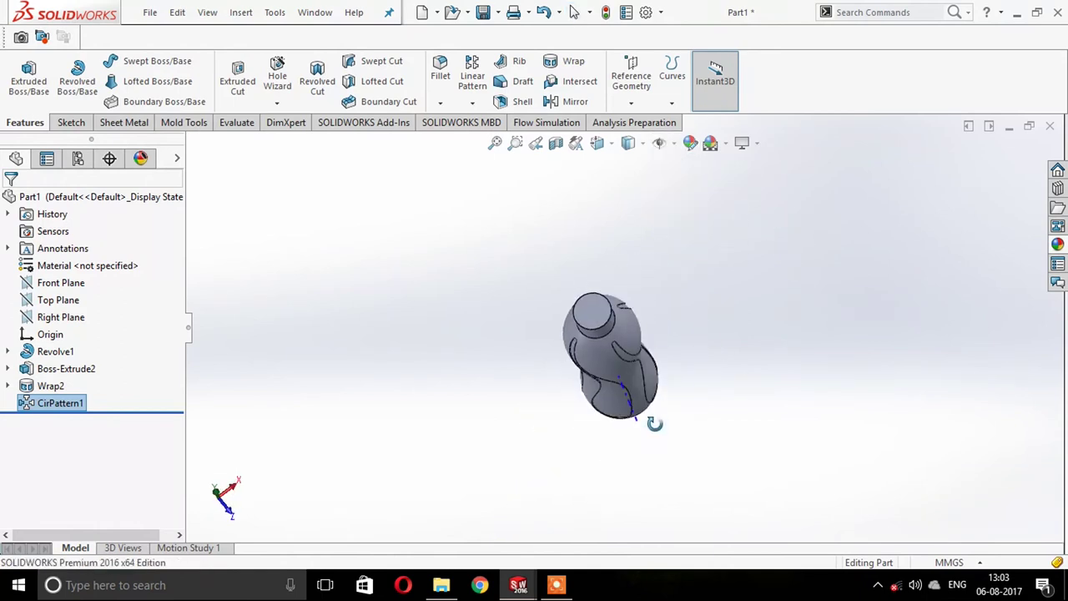
Shell the bottle to a 2 mm wall with the neck's top face removed.
{"action": "left_click", "coordinate": [522, 102]}
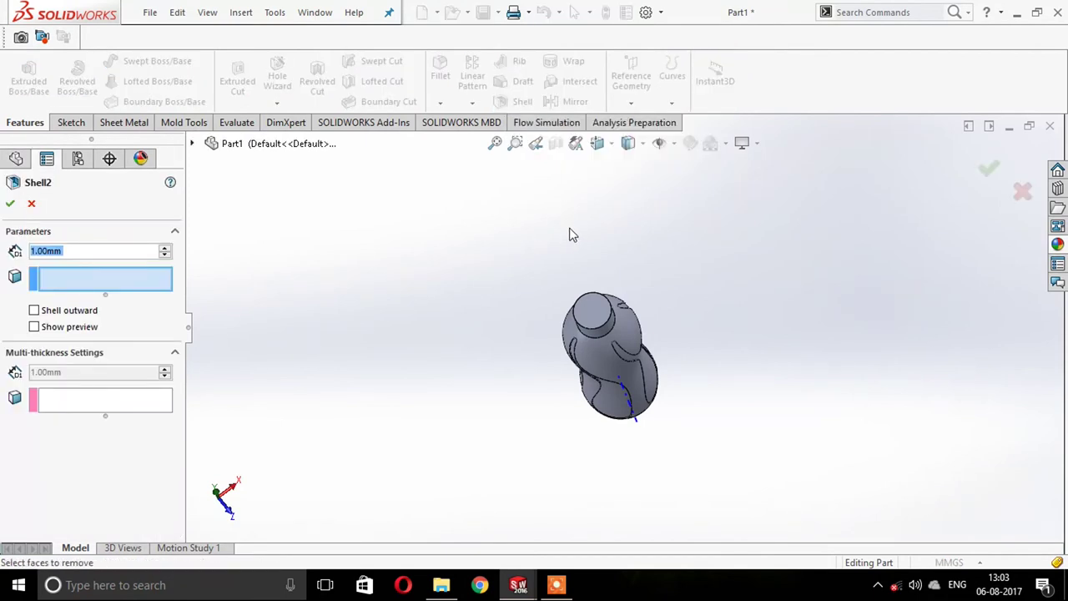
{"action": "left_click", "coordinate": [595, 313]}
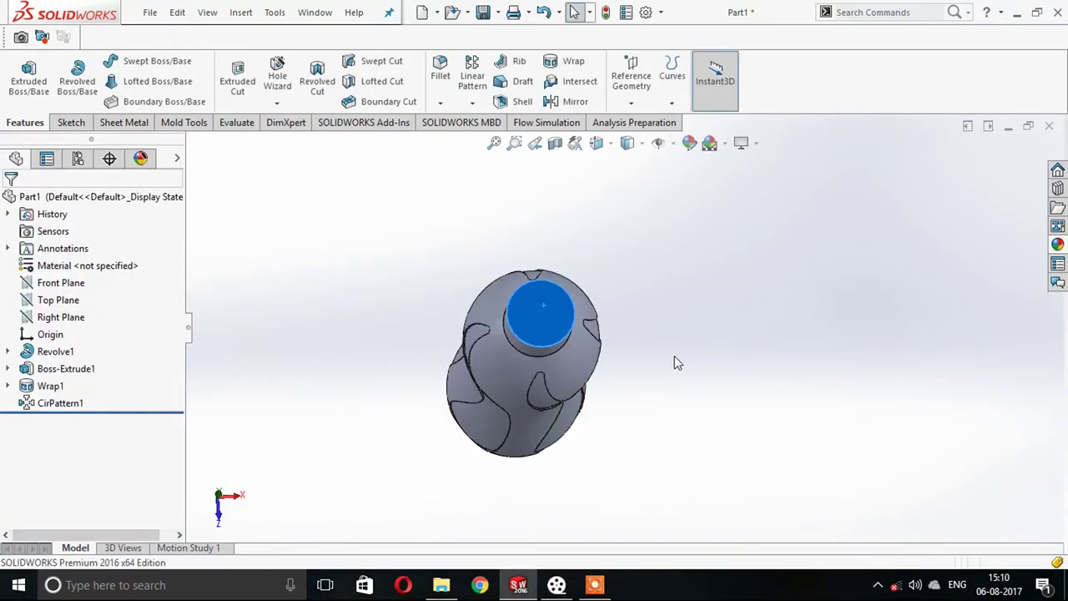
{"action": "left_click", "coordinate": [522, 102]}
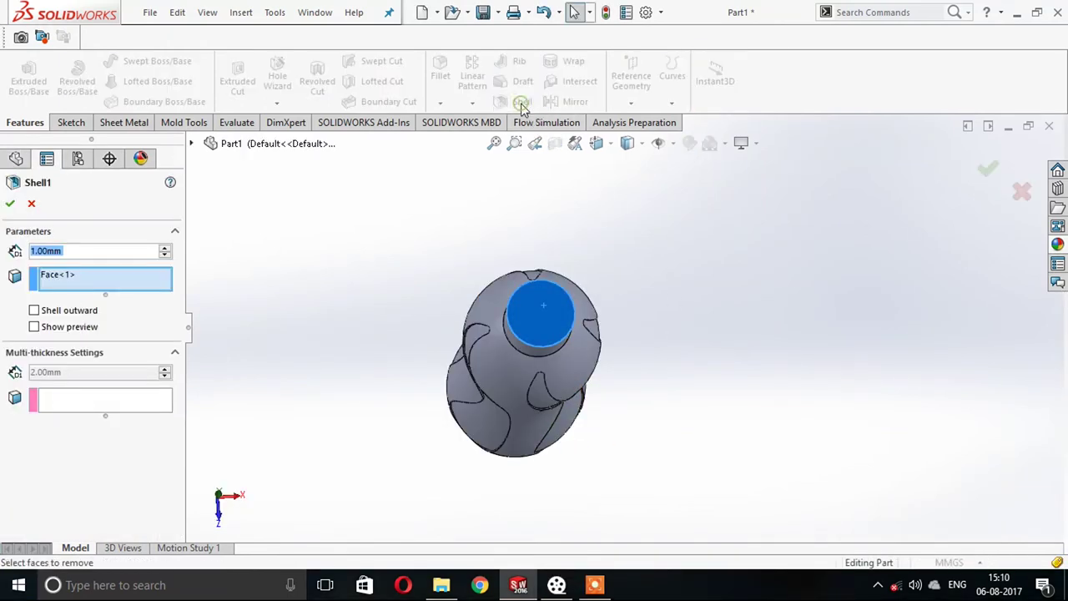
{"action": "type", "text": "2"}
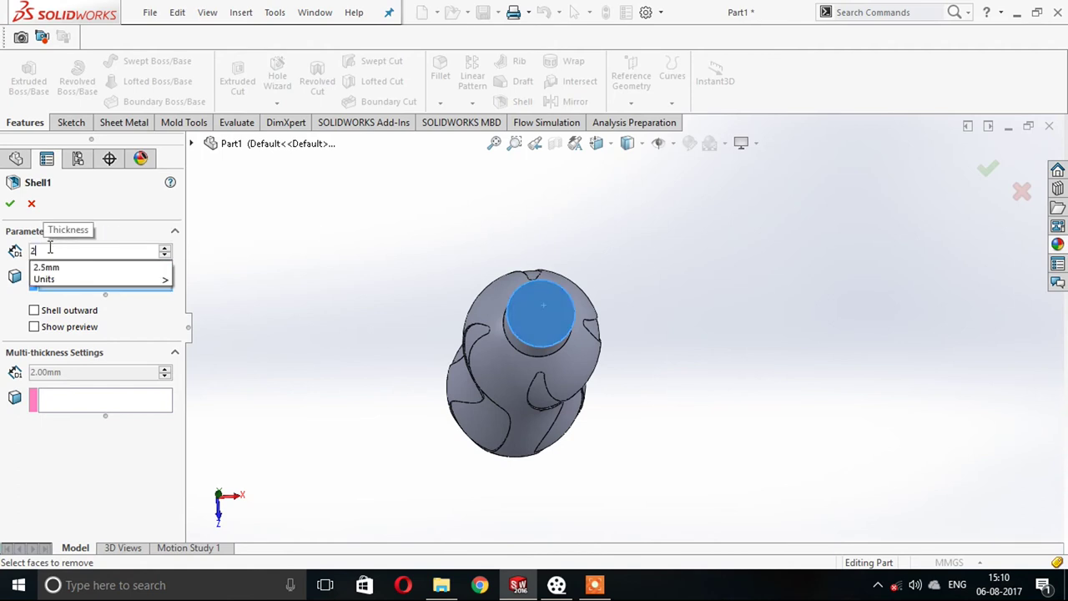
{"action": "key", "text": "Return"}
{"action": "left_click", "coordinate": [12, 207]}
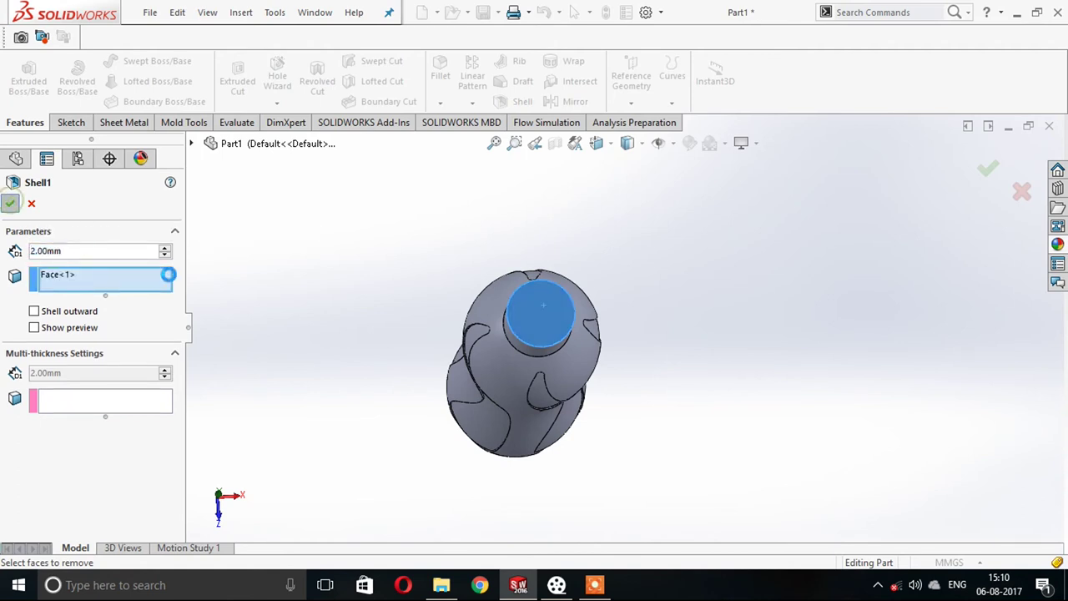
{"action": "mouse_move", "coordinate": [561, 389]}
{"action": "middle_mouse_down"}
{"action": "mouse_move", "coordinate": [613, 417]}
{"action": "mouse_move", "coordinate": [544, 353]}
{"action": "mouse_move", "coordinate": [706, 310]}
{"action": "mouse_move", "coordinate": [668, 345]}
{"action": "middle_mouse_up"}
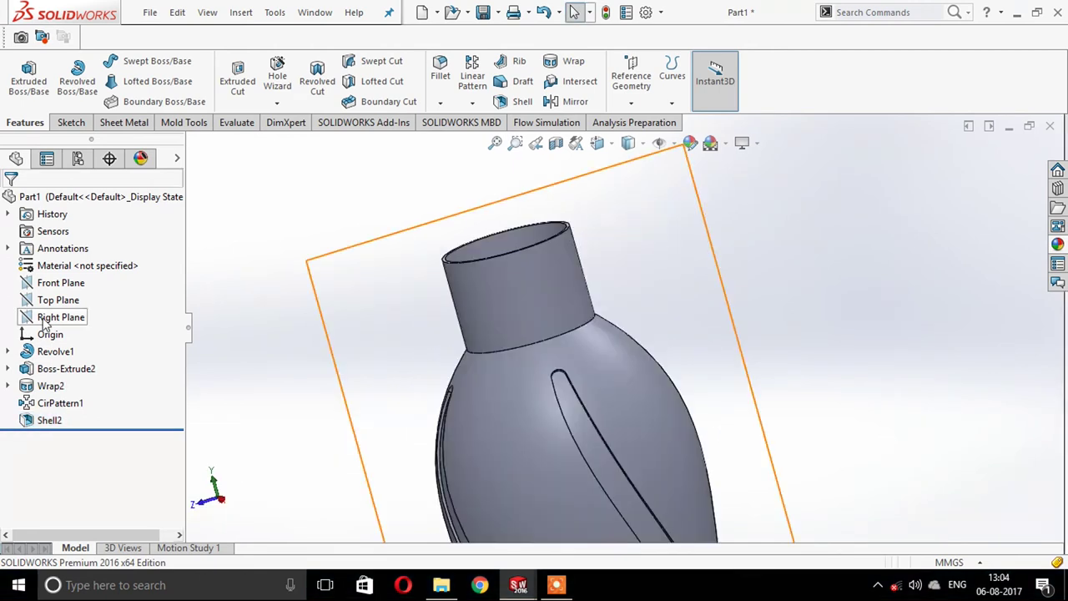
Start a new sketch on the Right Plane, viewed face-on.
{"action": "left_click", "coordinate": [46, 324]}
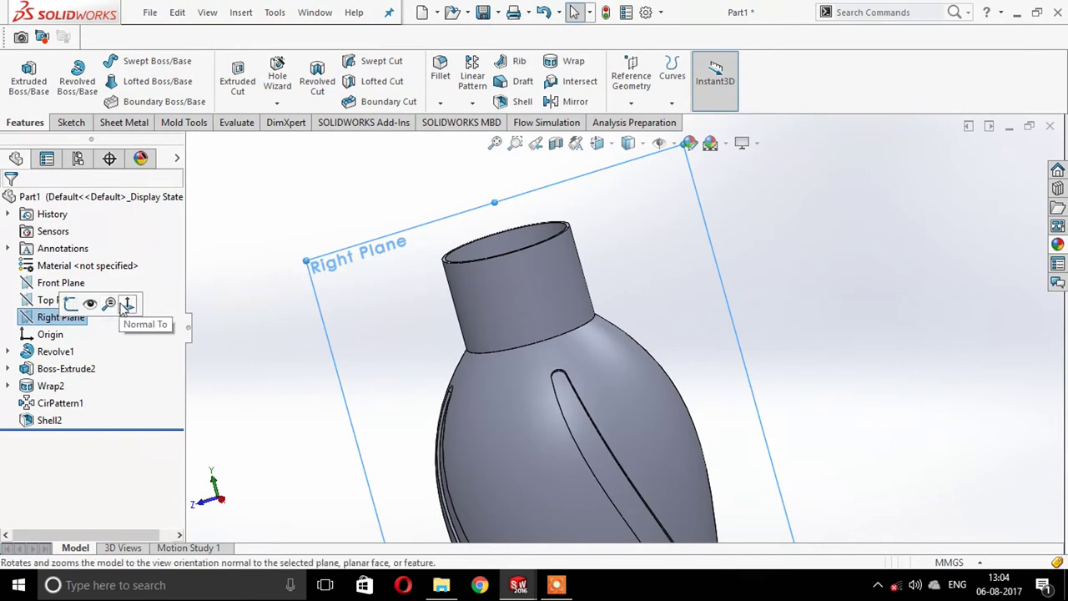
{"action": "left_click", "coordinate": [124, 306]}
{"action": "left_click", "coordinate": [69, 315]}
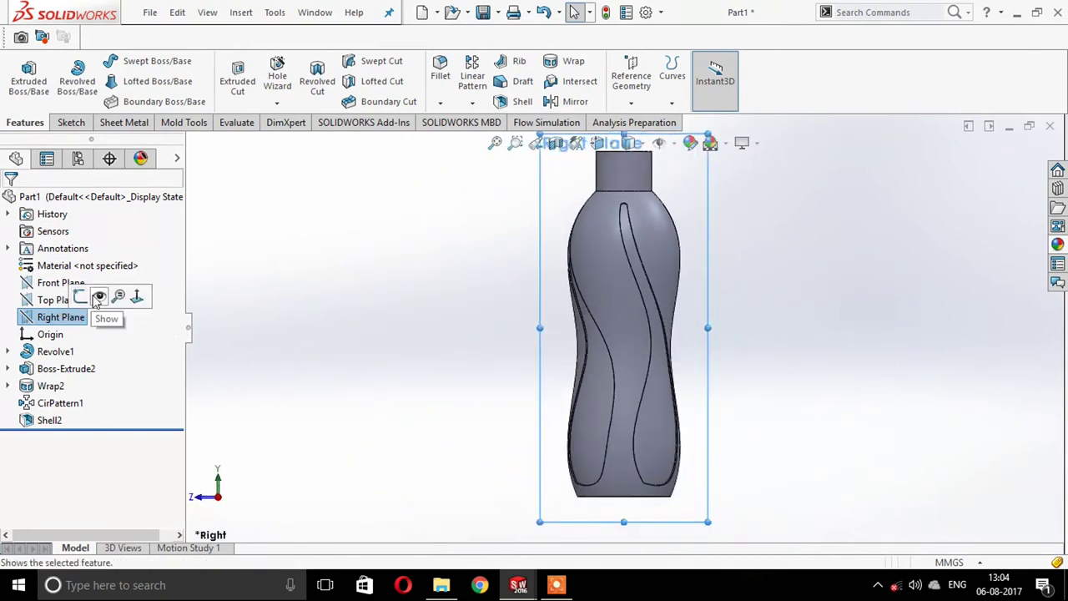
{"action": "left_click", "coordinate": [49, 315]}
{"action": "left_click", "coordinate": [25, 322]}
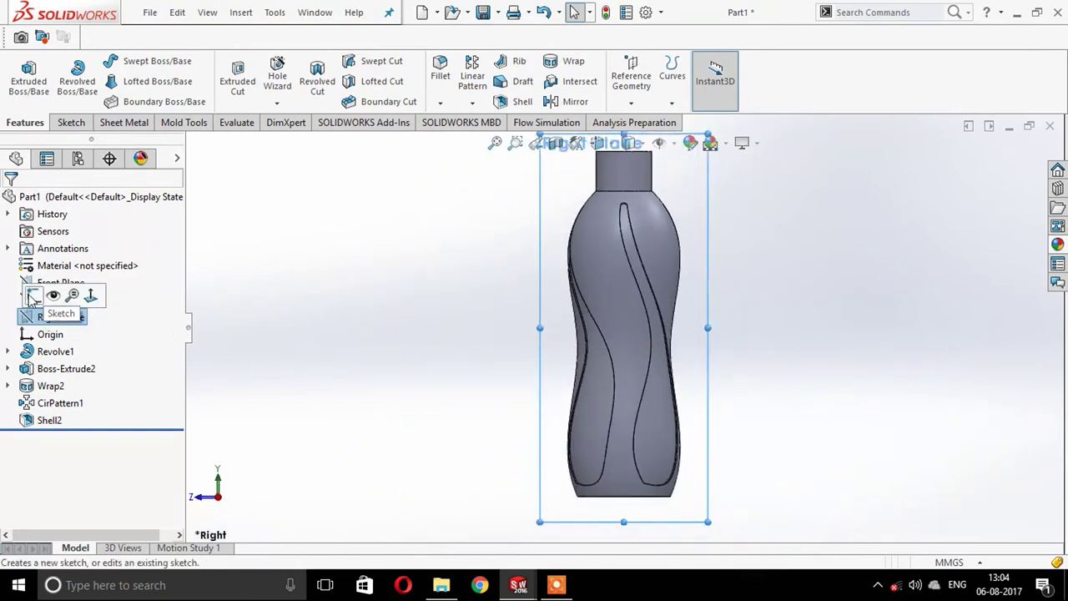
{"action": "left_click", "coordinate": [34, 299]}
{"action": "scroll", "coordinate": [711, 275], "scroll_direction": "up", "scroll_amount": 1}
{"action": "scroll", "coordinate": [673, 231], "scroll_direction": "down", "scroll_amount": 2}
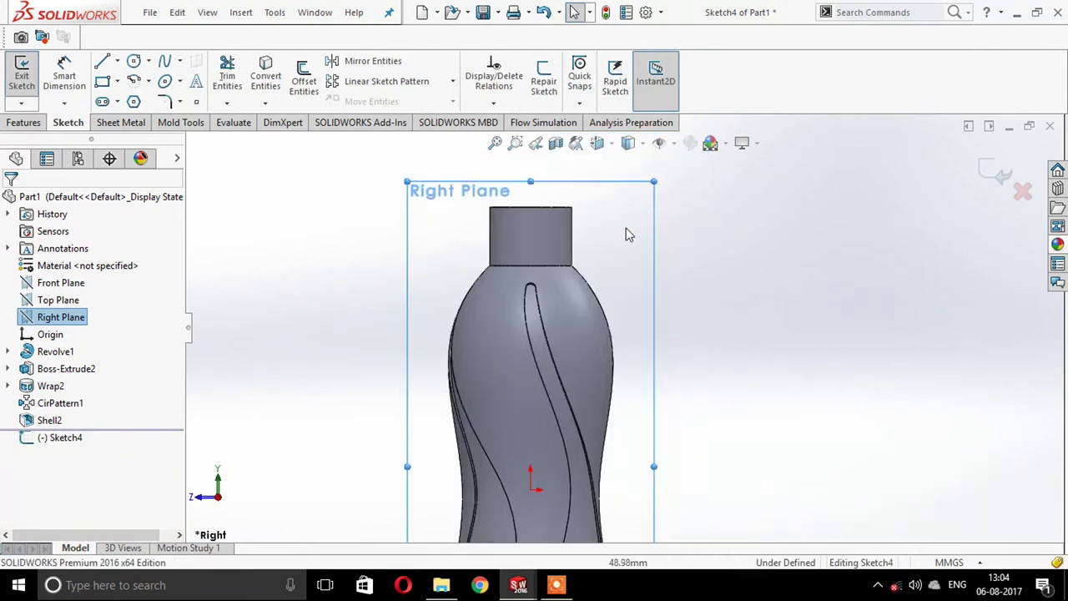
{"action": "scroll", "coordinate": [629, 231], "scroll_direction": "down", "scroll_amount": 3}
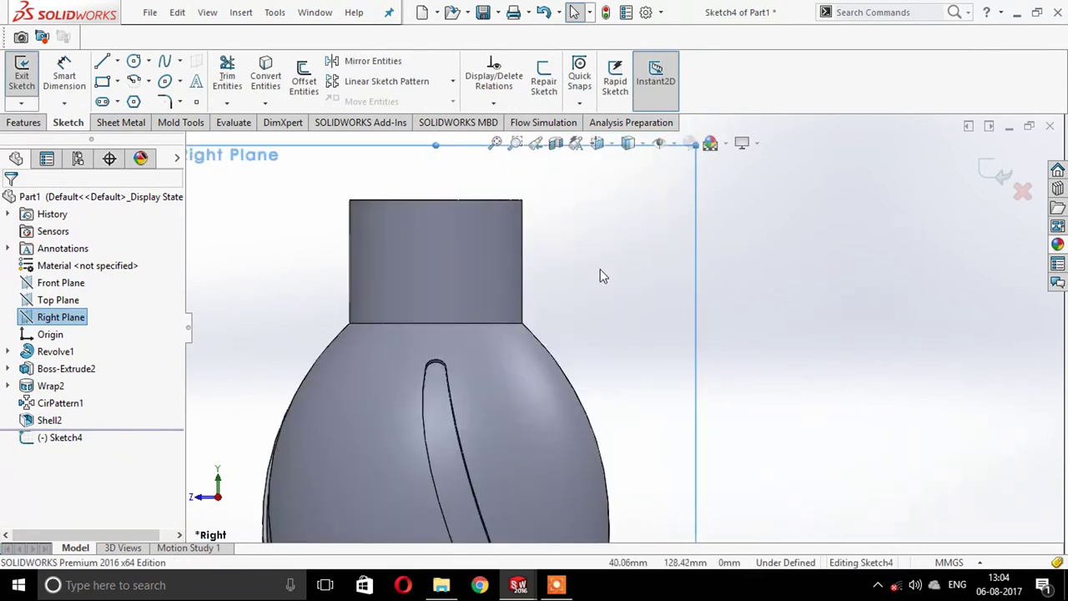
Draw a construction centerline up from the neck's base corner along the neck edge.
{"action": "left_click", "coordinate": [118, 61]}
{"action": "left_click", "coordinate": [140, 100]}
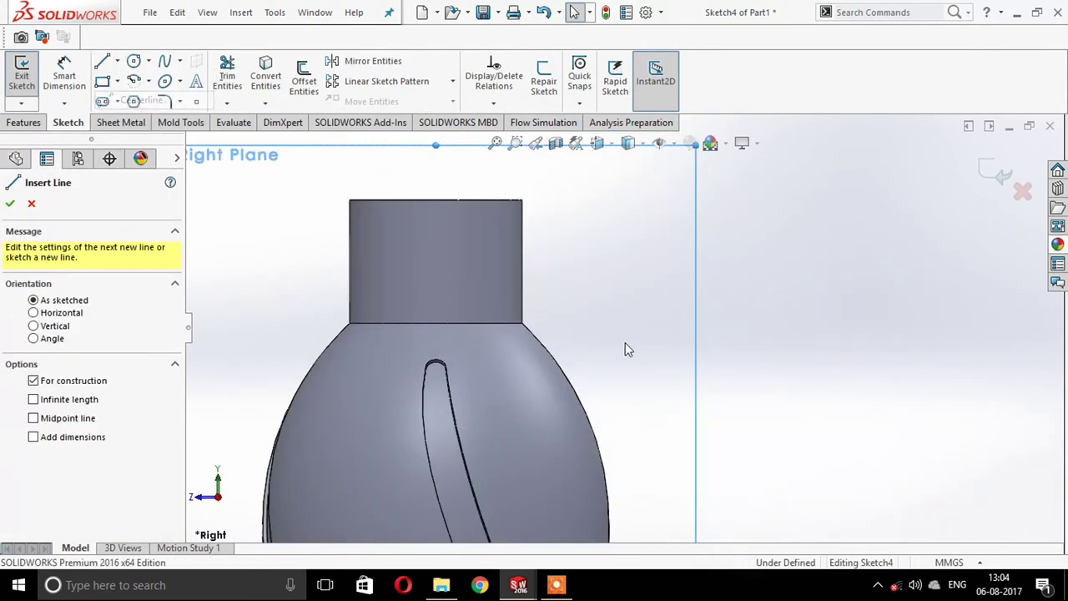
{"action": "left_click", "coordinate": [522, 323]}
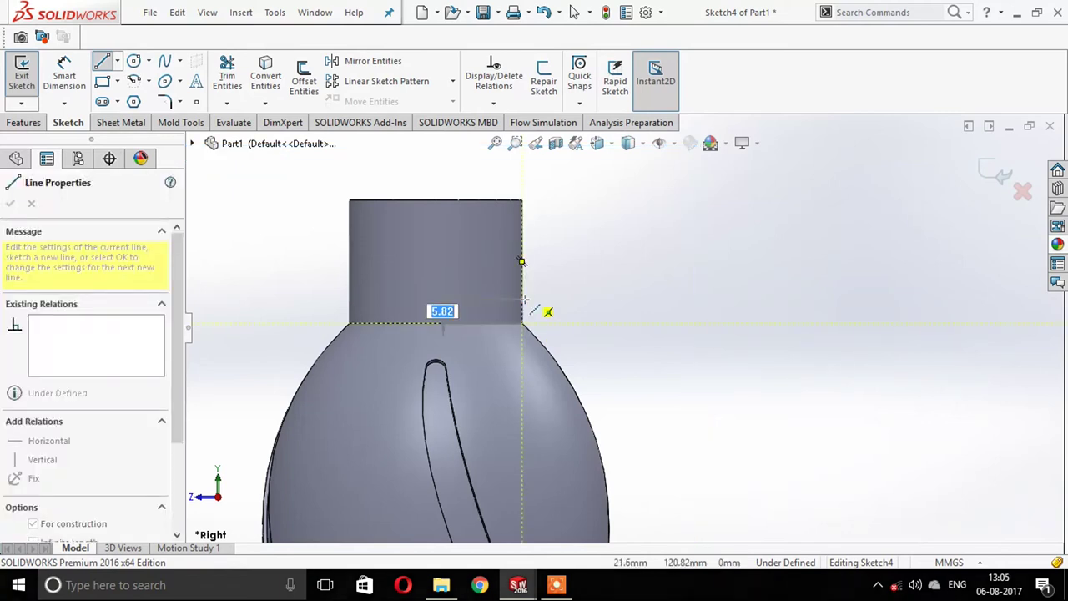
{"action": "left_click", "coordinate": [525, 301]}
{"action": "key", "text": "Escape"}
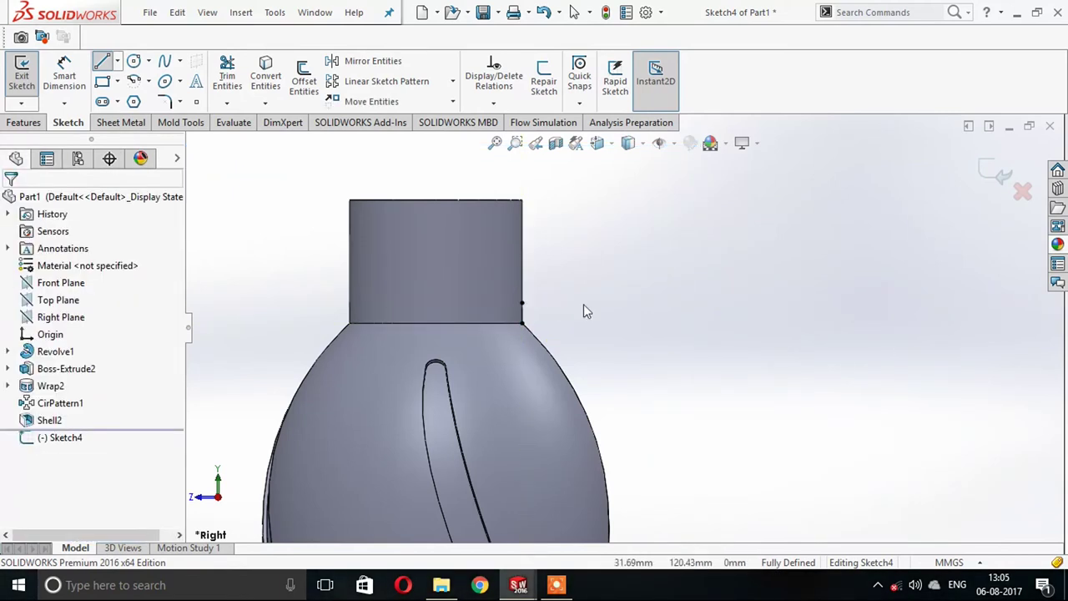
{"action": "scroll", "coordinate": [590, 251], "scroll_direction": "down", "scroll_amount": 1}
{"action": "scroll", "coordinate": [589, 251], "scroll_direction": "down", "scroll_amount": 1}
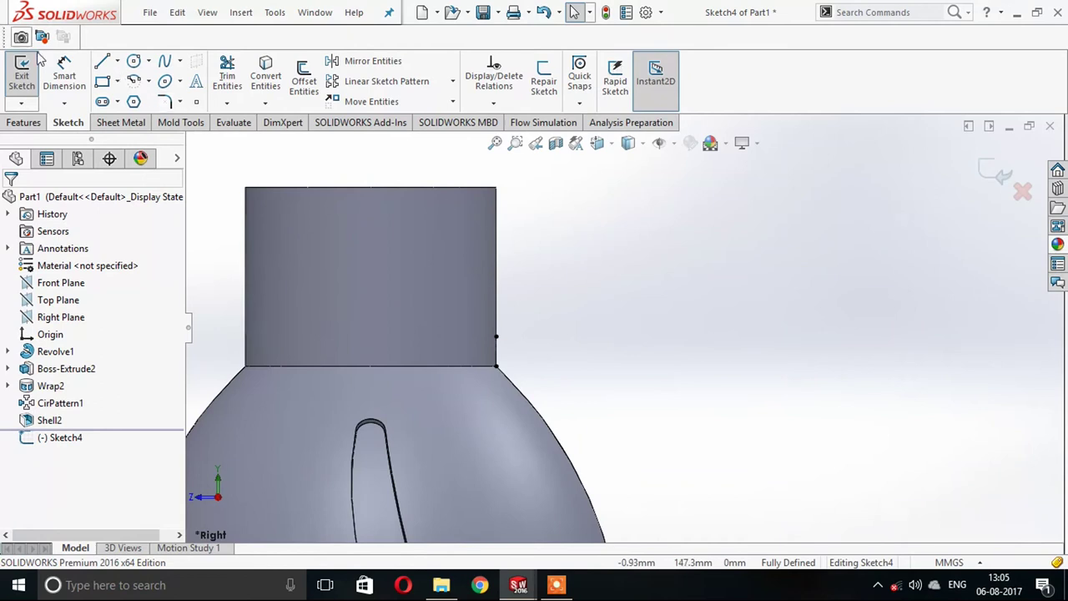
Draw a short vertical line on the neck's right edge.
{"action": "left_click", "coordinate": [103, 63]}
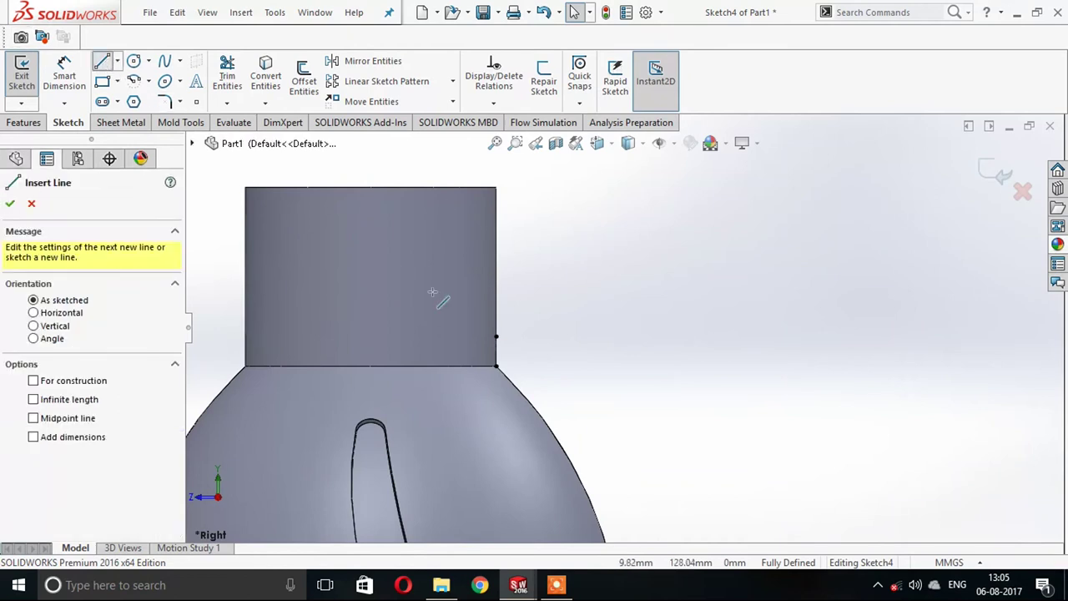
{"action": "left_click", "coordinate": [496, 336]}
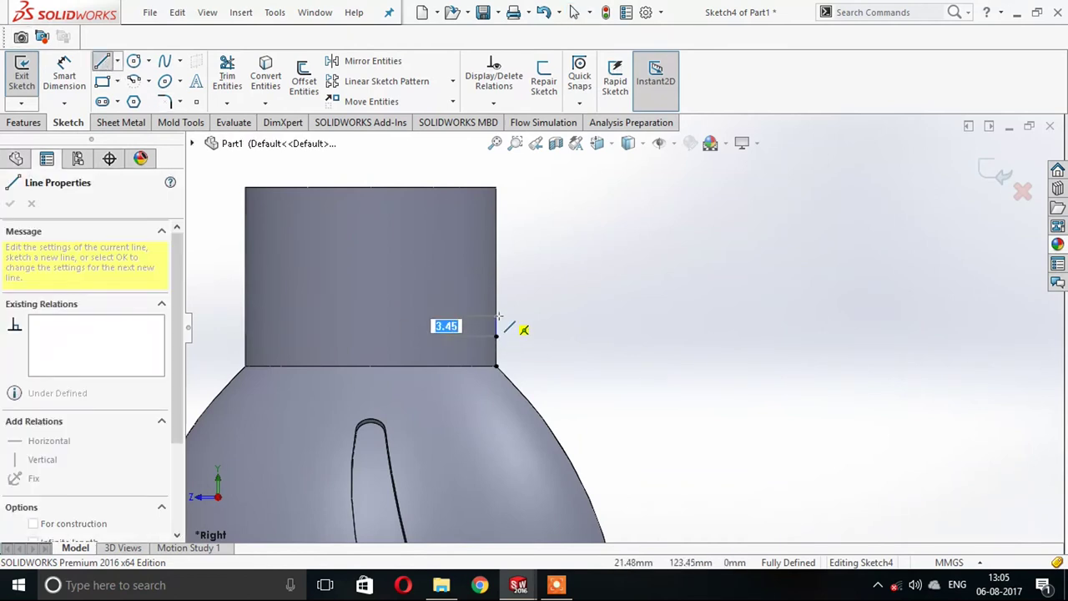
{"action": "left_click", "coordinate": [496, 328]}
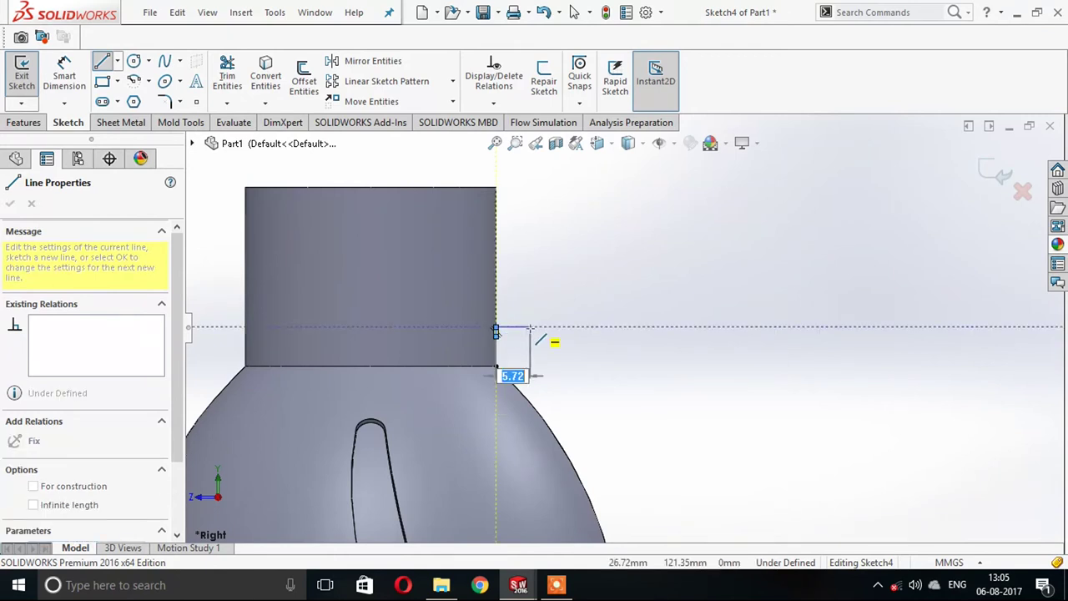
{"action": "key", "text": "Escape"}
{"action": "scroll", "coordinate": [612, 293], "scroll_direction": "up", "scroll_amount": 3}
Draw a small closed rectangle against the neck edge as the bead profile.
{"action": "left_click", "coordinate": [446, 305]}
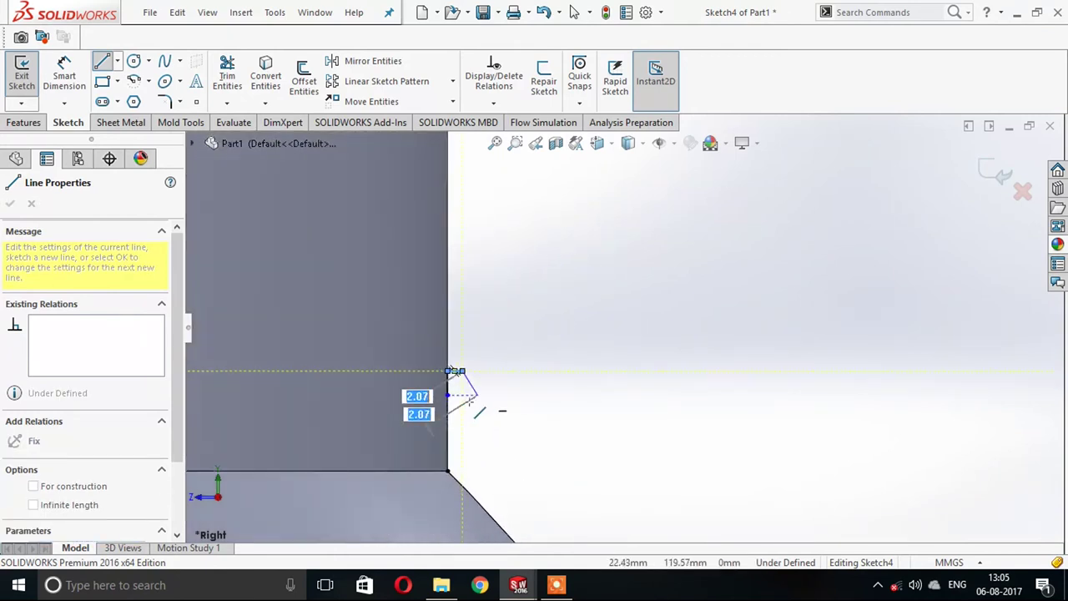
{"action": "left_click", "coordinate": [484, 306]}
{"action": "scroll", "coordinate": [540, 381], "scroll_direction": "up", "scroll_amount": 2}
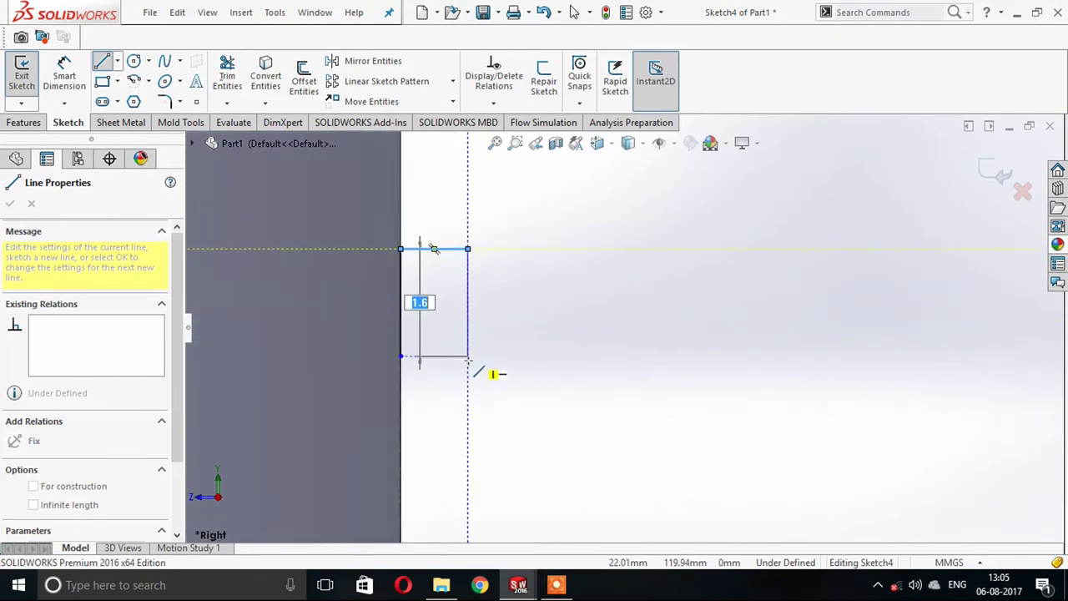
{"action": "left_click", "coordinate": [468, 357]}
{"action": "left_click", "coordinate": [401, 356]}
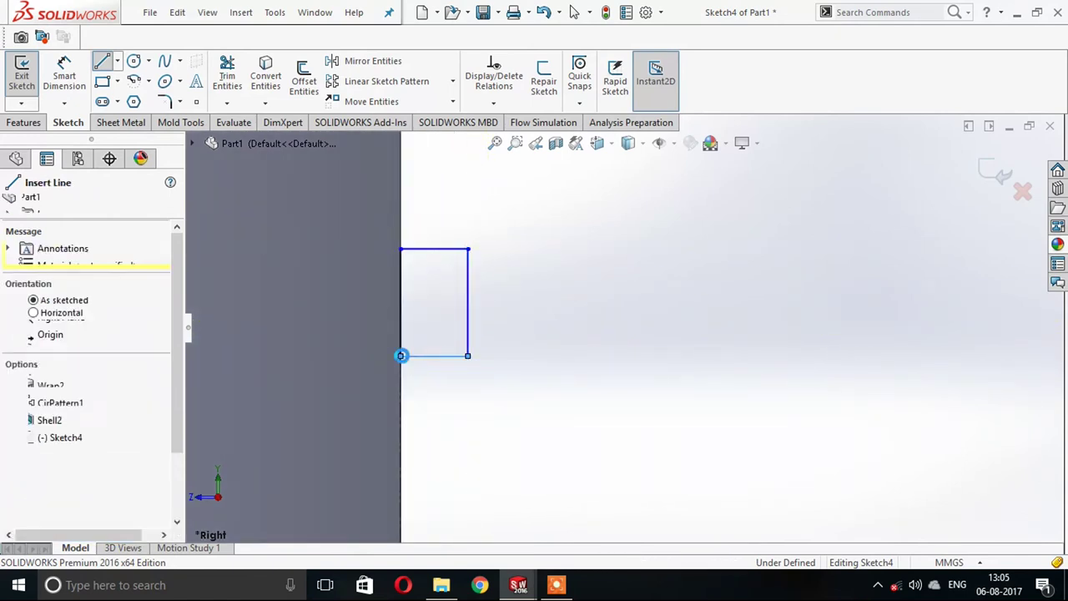
{"action": "key", "text": "Escape"}
{"action": "scroll", "coordinate": [694, 318], "scroll_direction": "down", "scroll_amount": 1}
{"action": "left_click", "coordinate": [64, 75]}
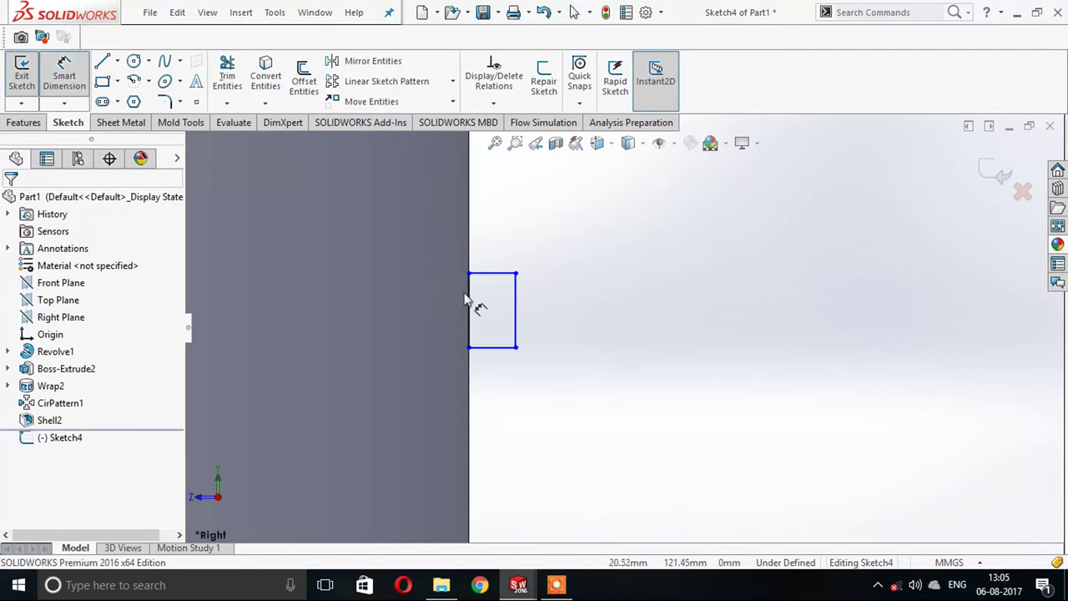
Dimension the bead rectangle to 1.60 mm height and 1 mm width.
{"action": "left_click", "coordinate": [515, 292]}
{"action": "left_click", "coordinate": [643, 311]}
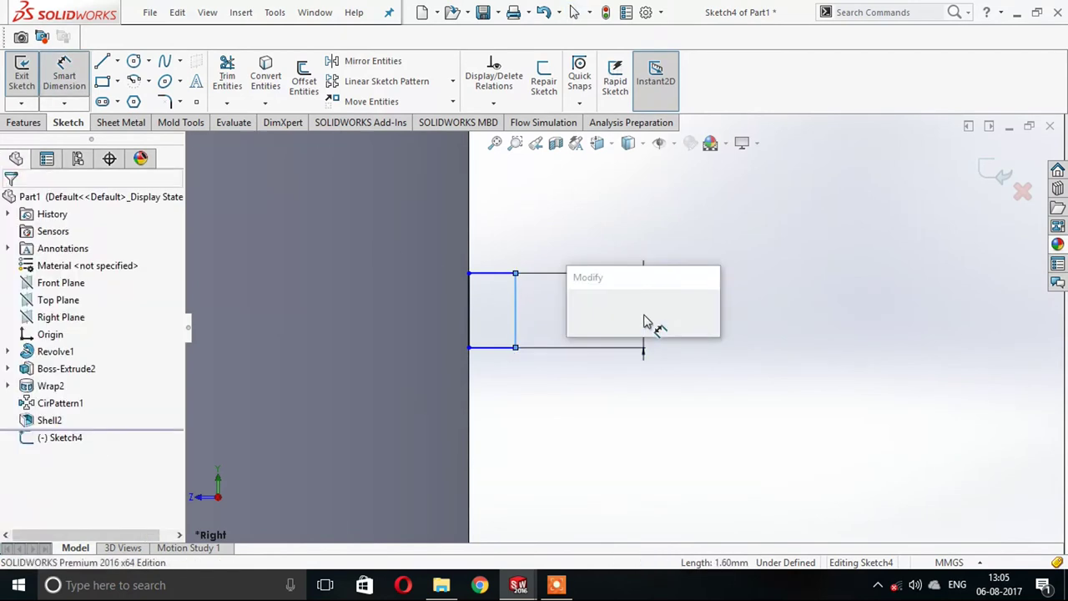
{"action": "key", "text": "Return"}
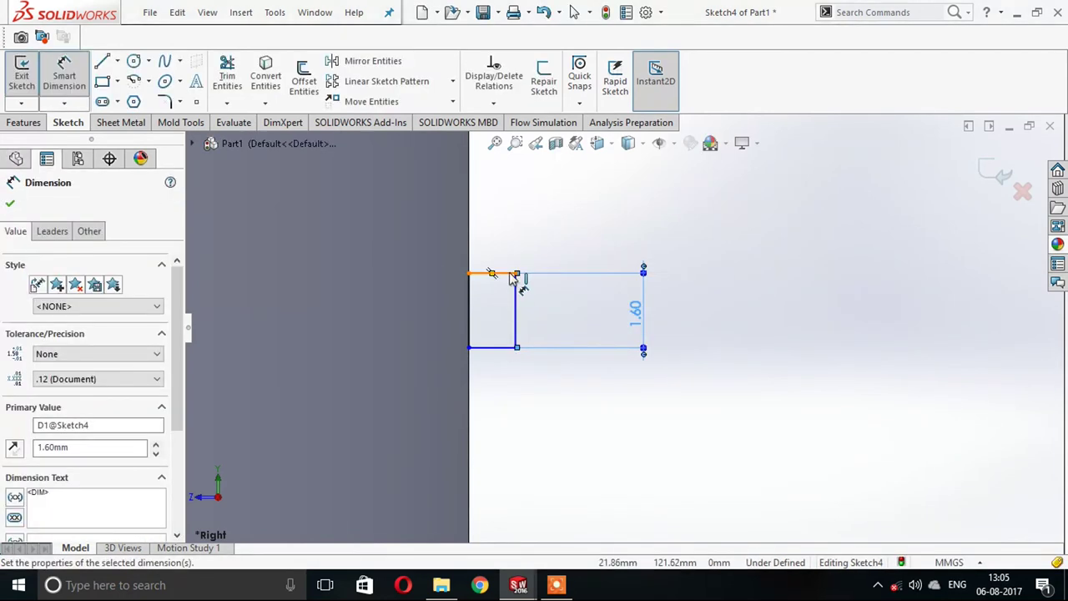
{"action": "left_click", "coordinate": [511, 274]}
{"action": "left_click", "coordinate": [658, 228]}
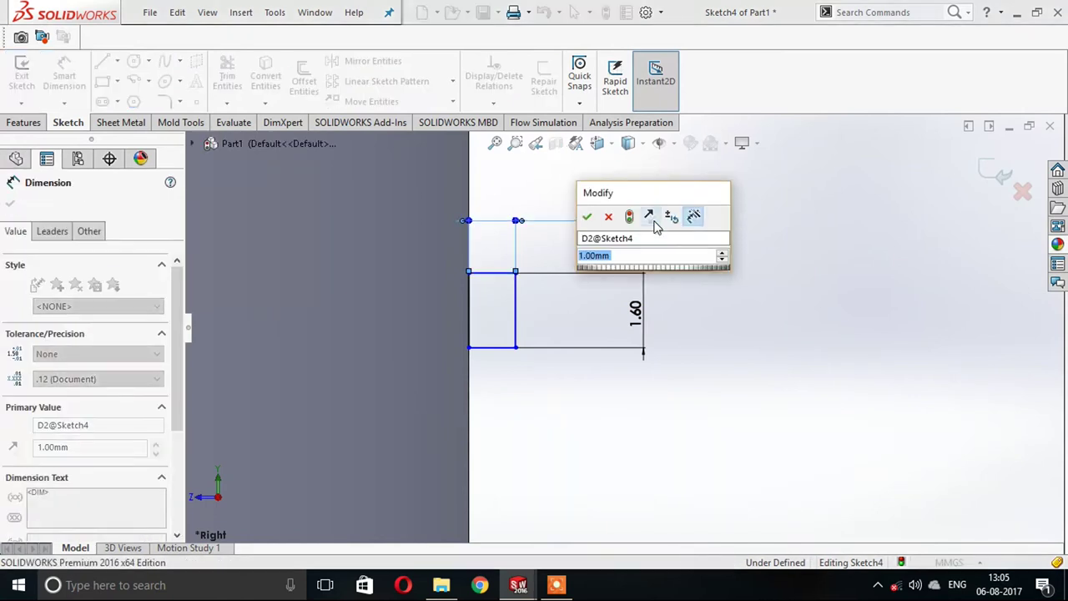
{"action": "key", "text": "Return"}
{"action": "key", "text": "Escape"}
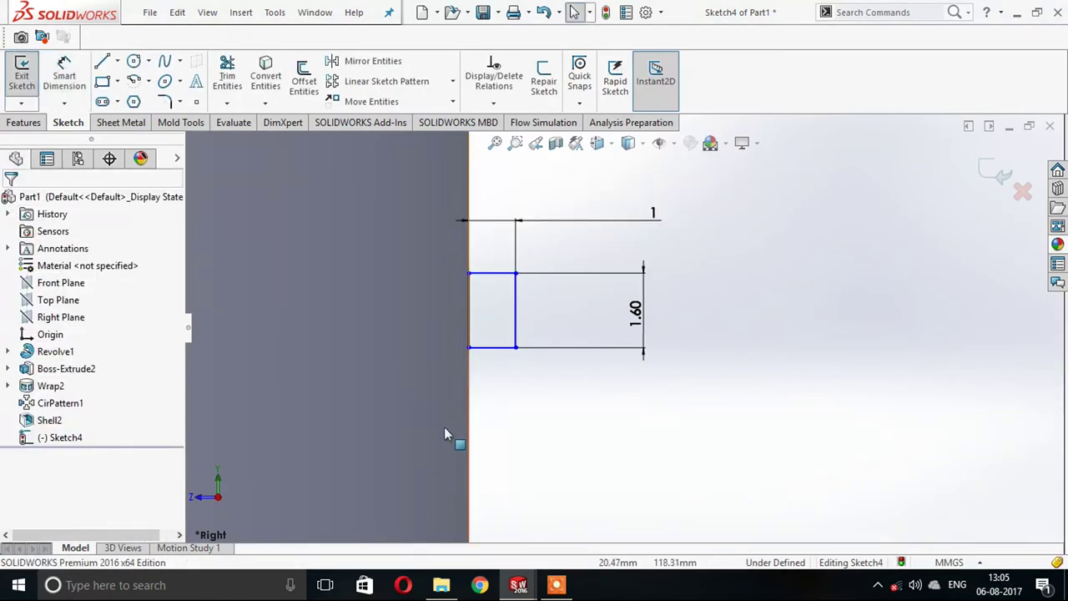
{"action": "scroll", "coordinate": [601, 393], "scroll_direction": "up", "scroll_amount": 1}
{"action": "scroll", "coordinate": [573, 437], "scroll_direction": "up", "scroll_amount": 2}
Set a 5 mm offset from the neck-base construction line, then check remaining free geometry.
{"action": "right_click_drag", "start_coordinate": [541, 382], "coordinate": [500, 321]}
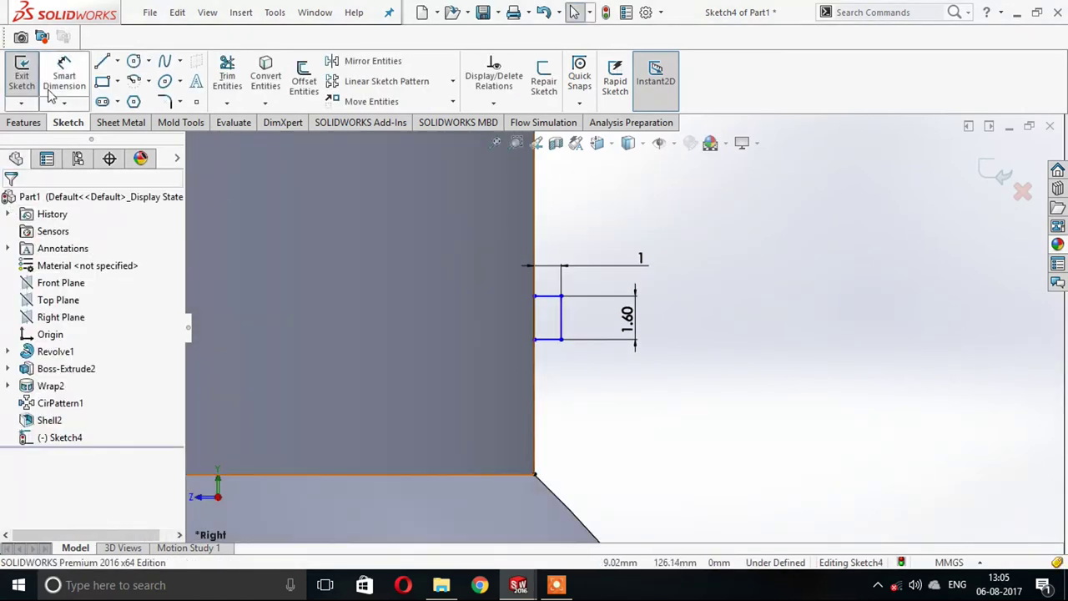
{"action": "left_click", "coordinate": [535, 371]}
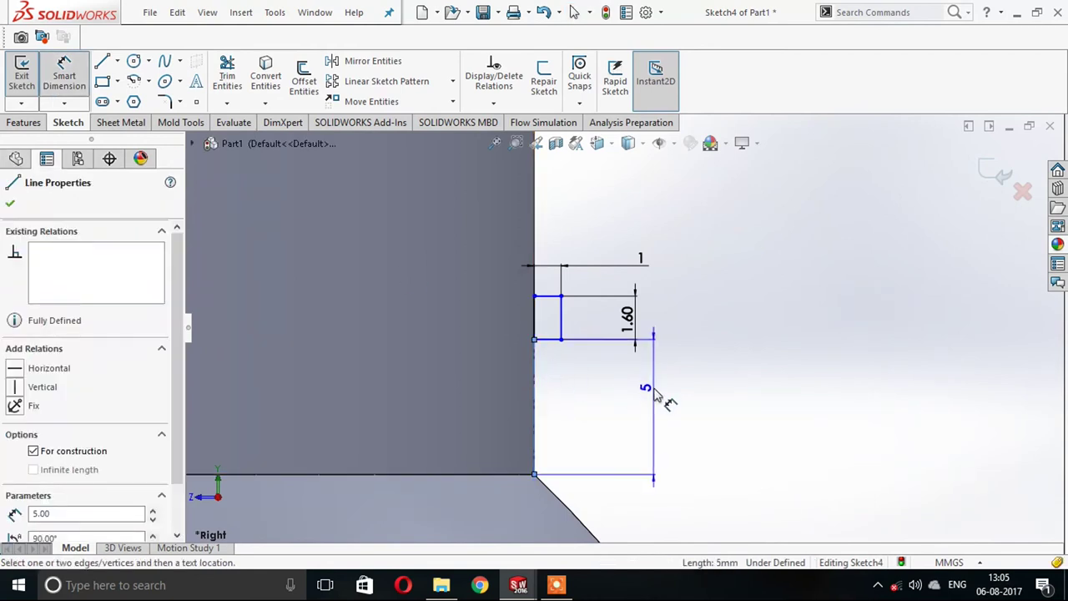
{"action": "left_click", "coordinate": [656, 393]}
{"action": "key", "text": "Return"}
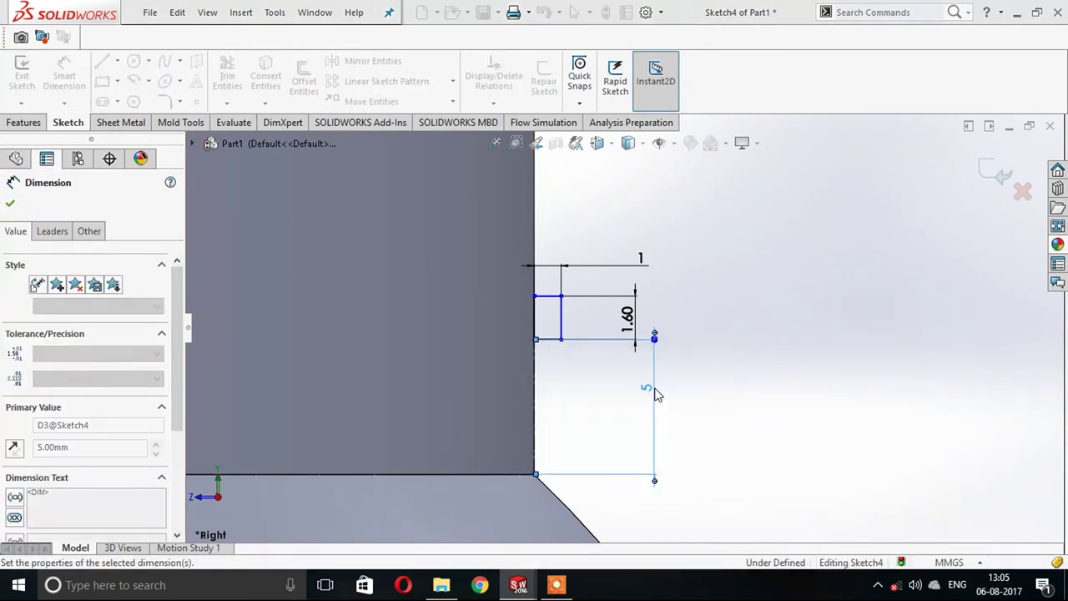
{"action": "left_click", "coordinate": [10, 203]}
{"action": "key", "text": "Escape"}
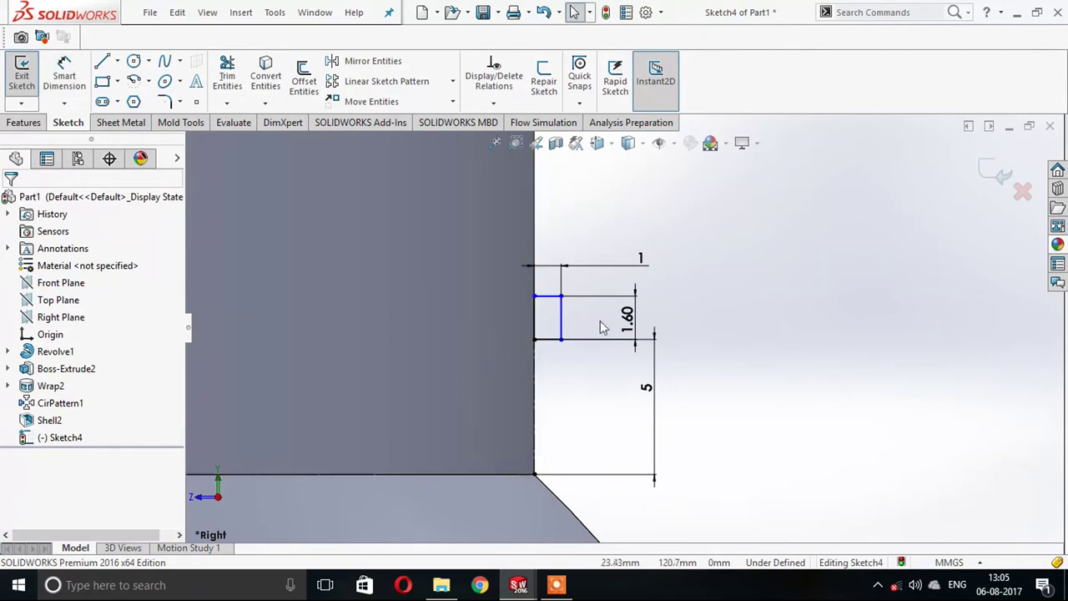
{"action": "left_click", "coordinate": [561, 320]}
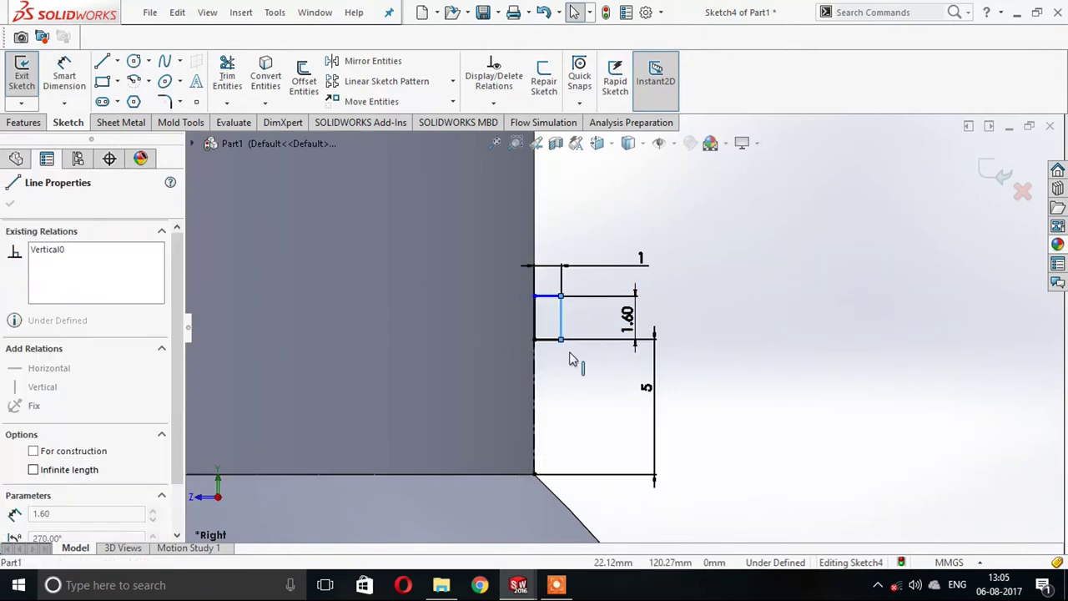
{"action": "left_click_drag", "start_coordinate": [572, 362], "coordinate": [515, 353]}
{"action": "left_click", "coordinate": [768, 378]}
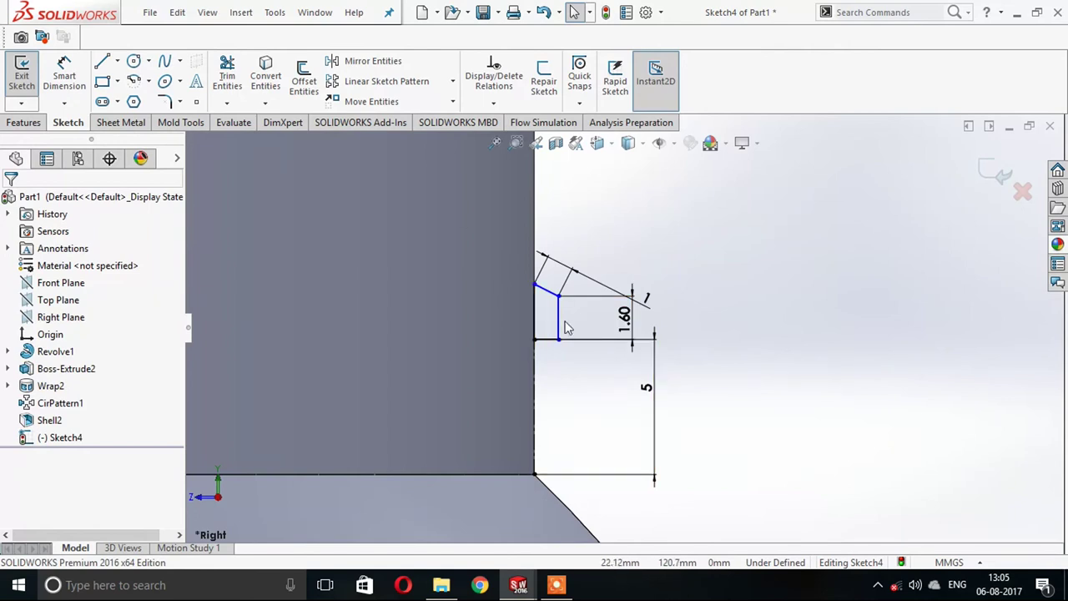
Set the profile's edge against the neck to 1.6 mm and exit the sketch.
{"action": "left_click", "coordinate": [73, 83]}
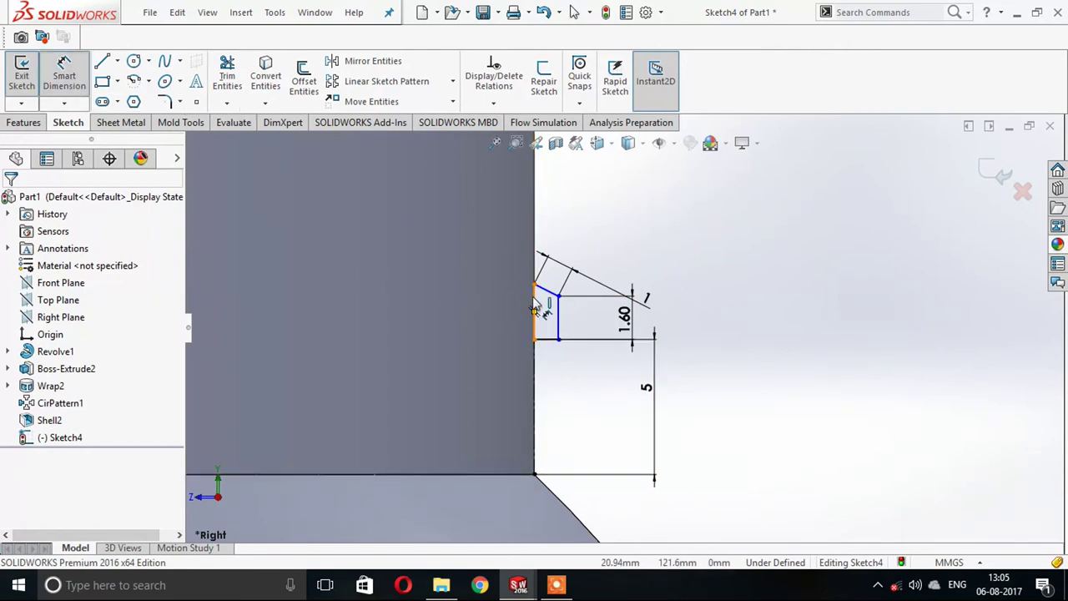
{"action": "left_click", "coordinate": [535, 309]}
{"action": "left_click", "coordinate": [432, 301]}
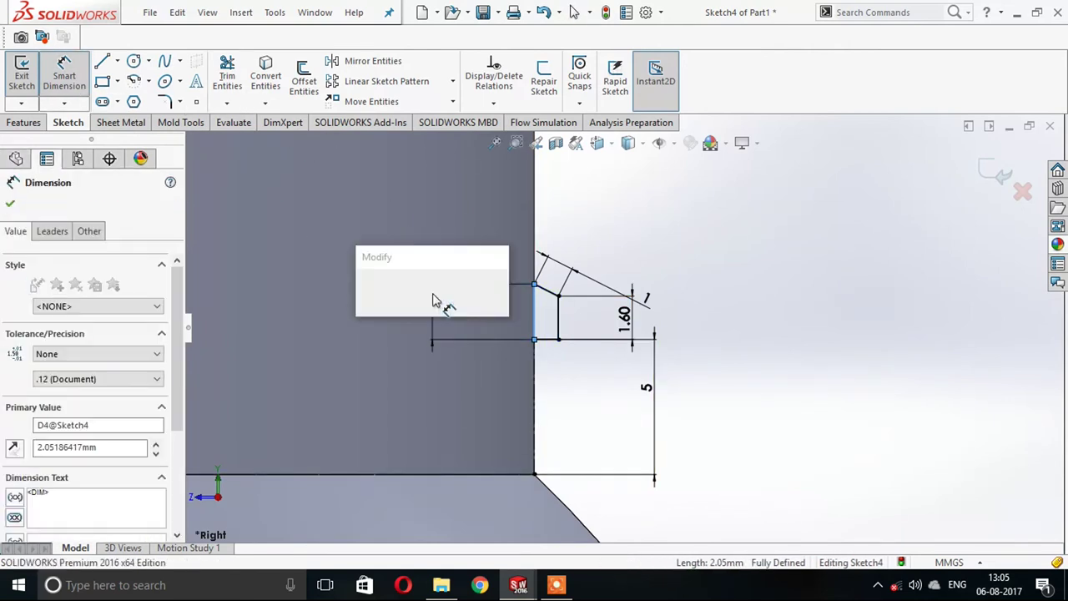
{"action": "type", "text": "1.6"}
{"action": "key", "text": "Return"}
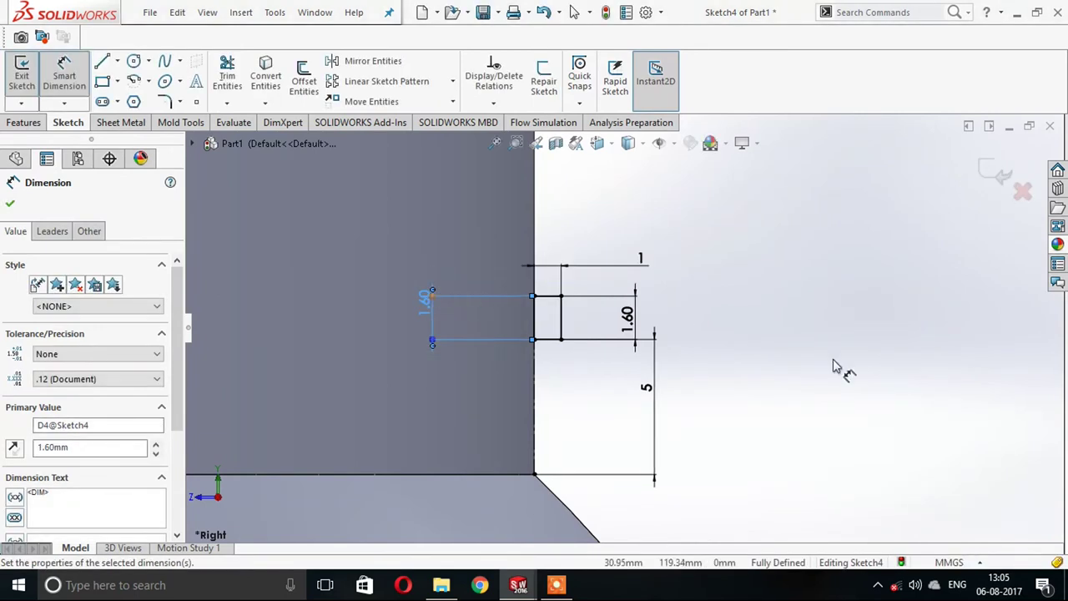
{"action": "key", "text": "Escape"}
{"action": "scroll", "coordinate": [680, 308], "scroll_direction": "up", "scroll_amount": 3}
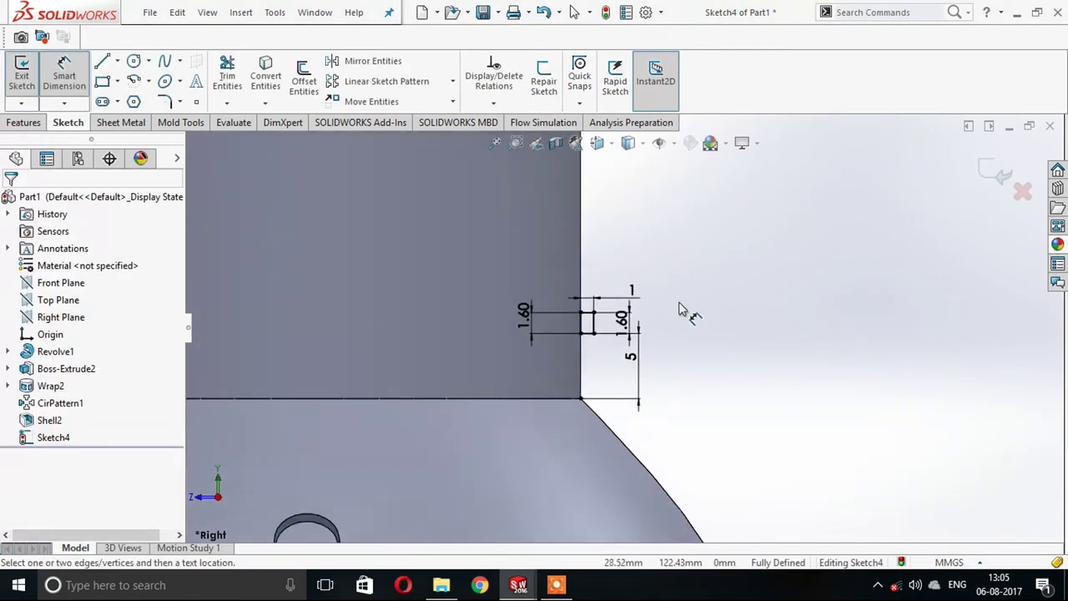
{"action": "left_click", "coordinate": [1001, 172]}
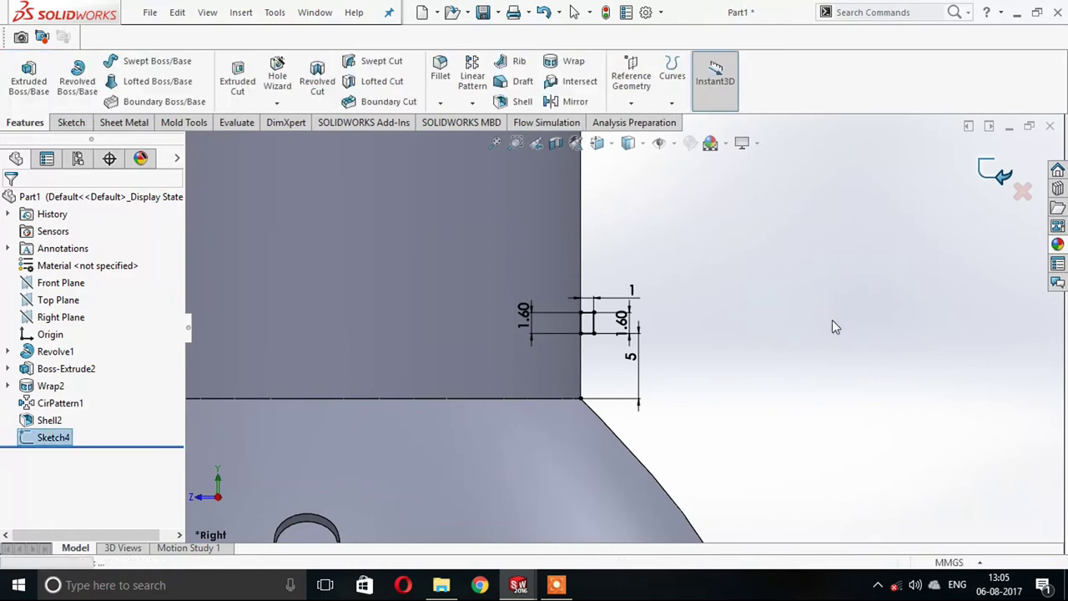
Show the temporary axes.
{"action": "scroll", "coordinate": [668, 325], "scroll_direction": "up", "scroll_amount": 2}
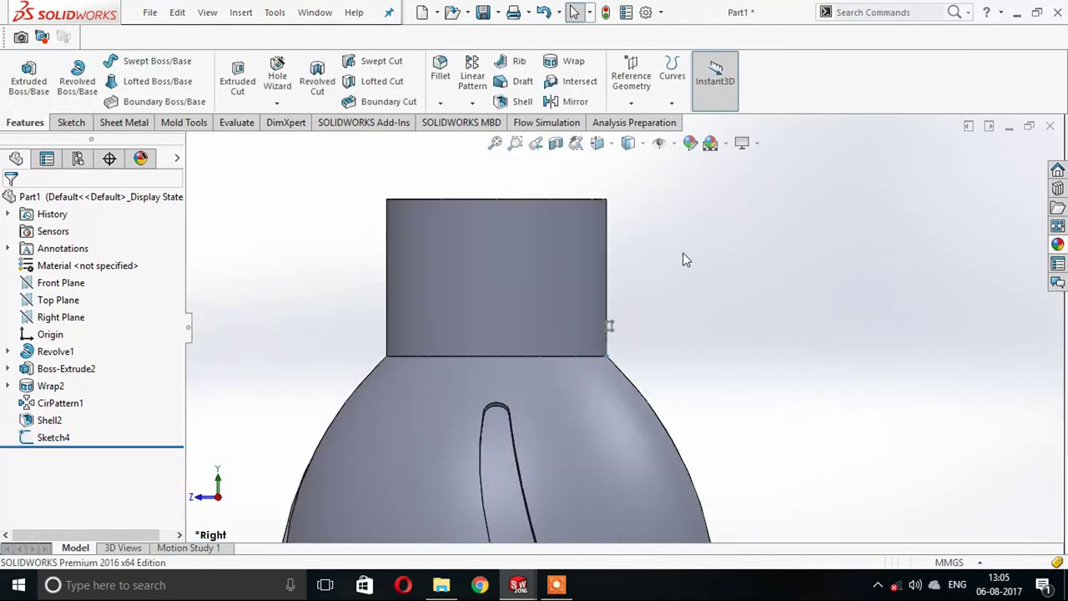
{"action": "left_click", "coordinate": [660, 143]}
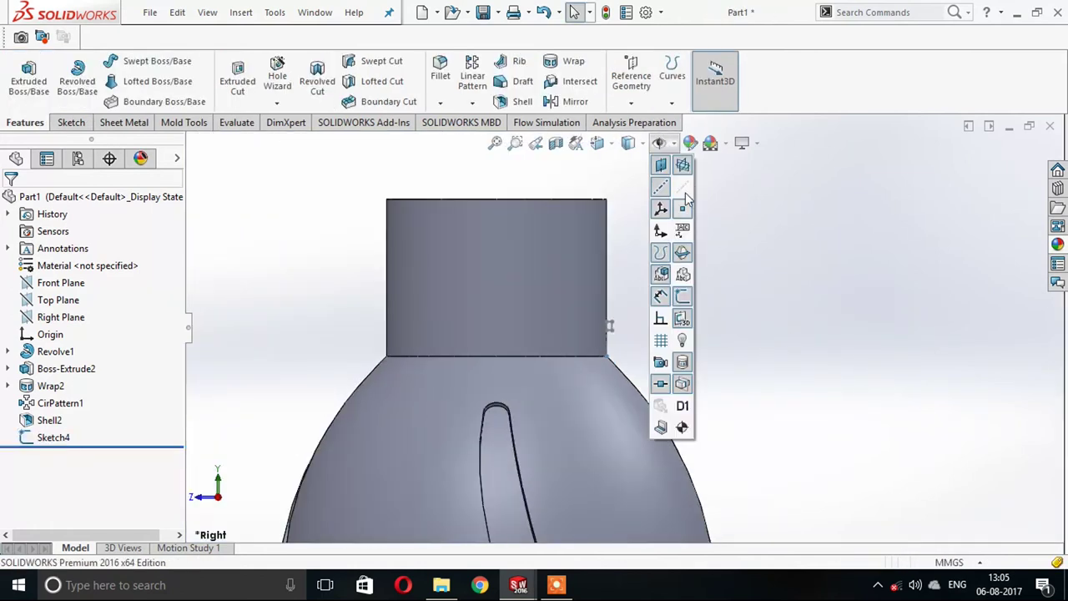
{"action": "left_click", "coordinate": [684, 188]}
Revolve Sketch4 360° around the bottle's central axis to form the neck bead.
{"action": "left_click", "coordinate": [52, 439]}
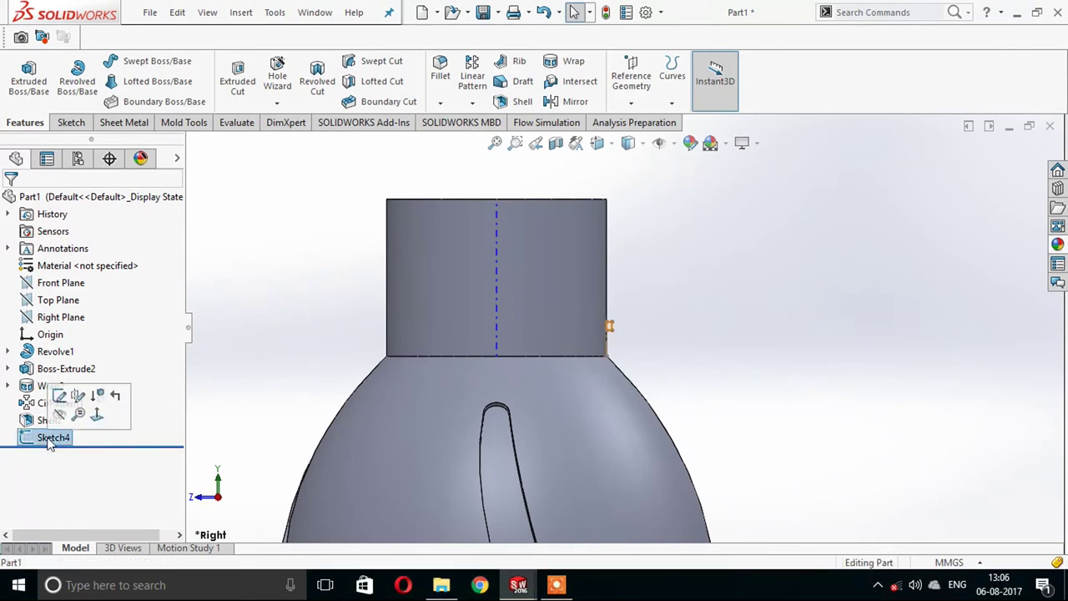
{"action": "left_click", "coordinate": [77, 86]}
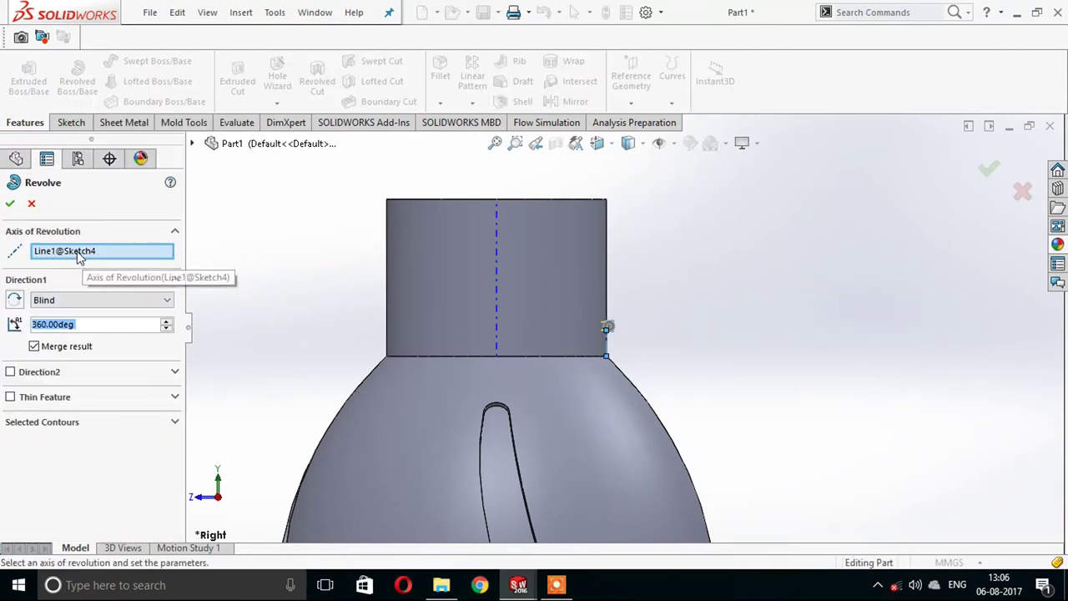
{"action": "left_click", "coordinate": [78, 256]}
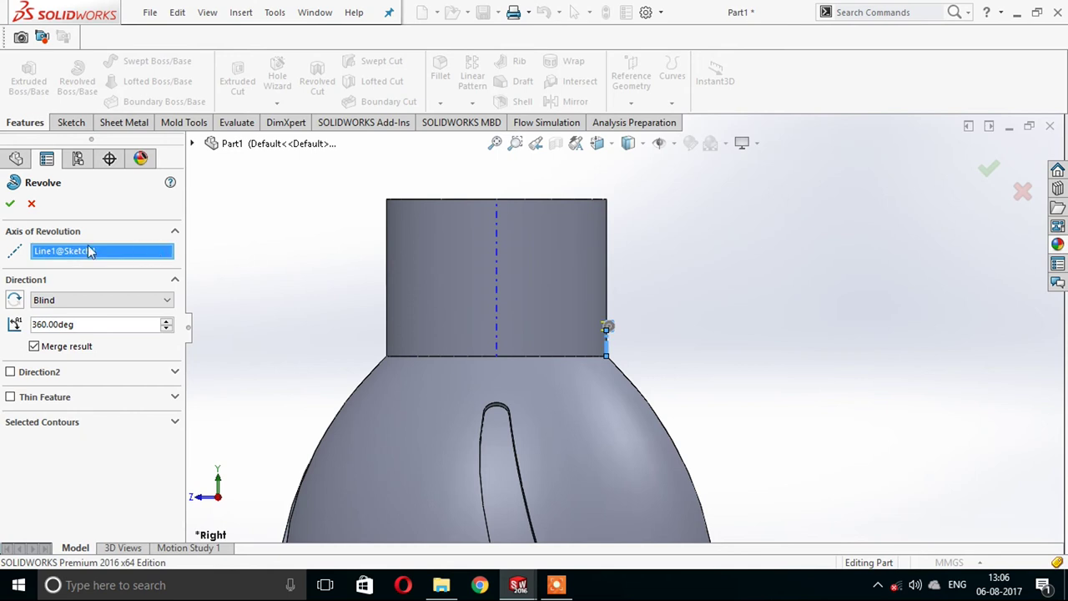
{"action": "key", "text": "Delete"}
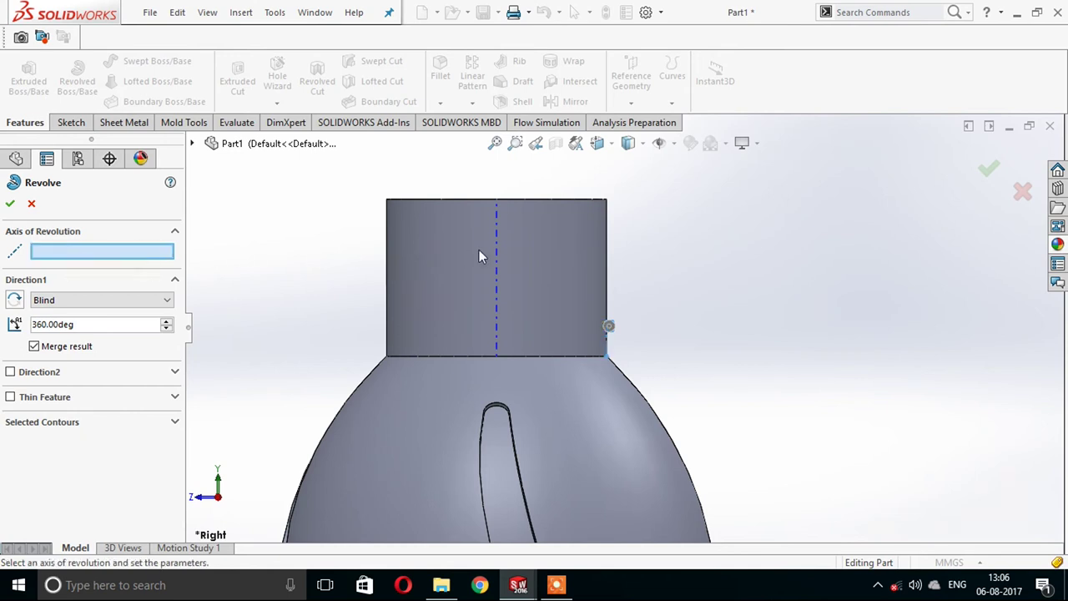
{"action": "left_click", "coordinate": [497, 256]}
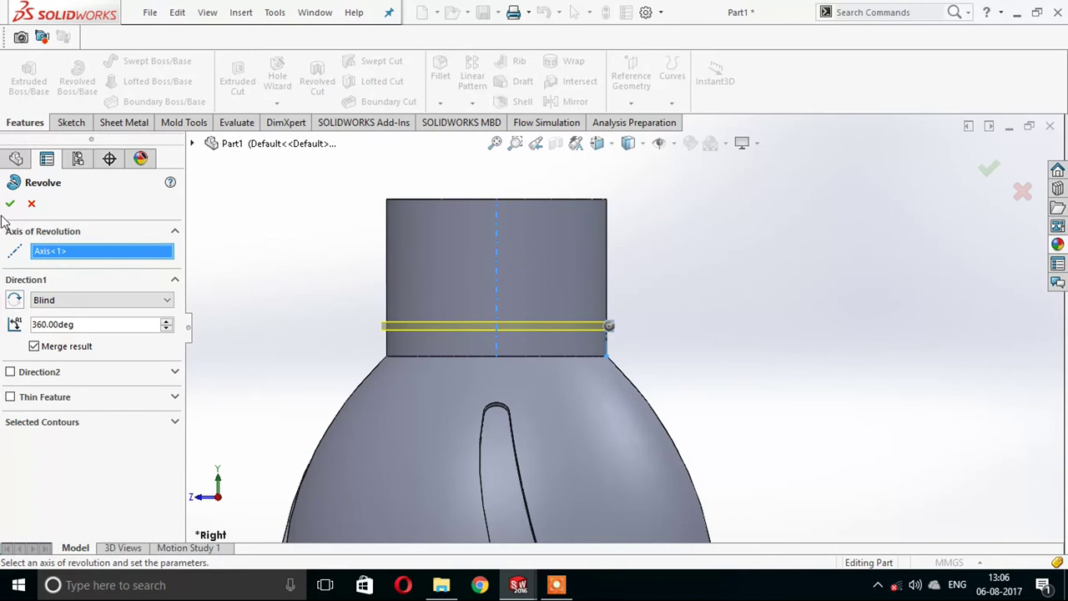
{"action": "key", "text": "Return"}
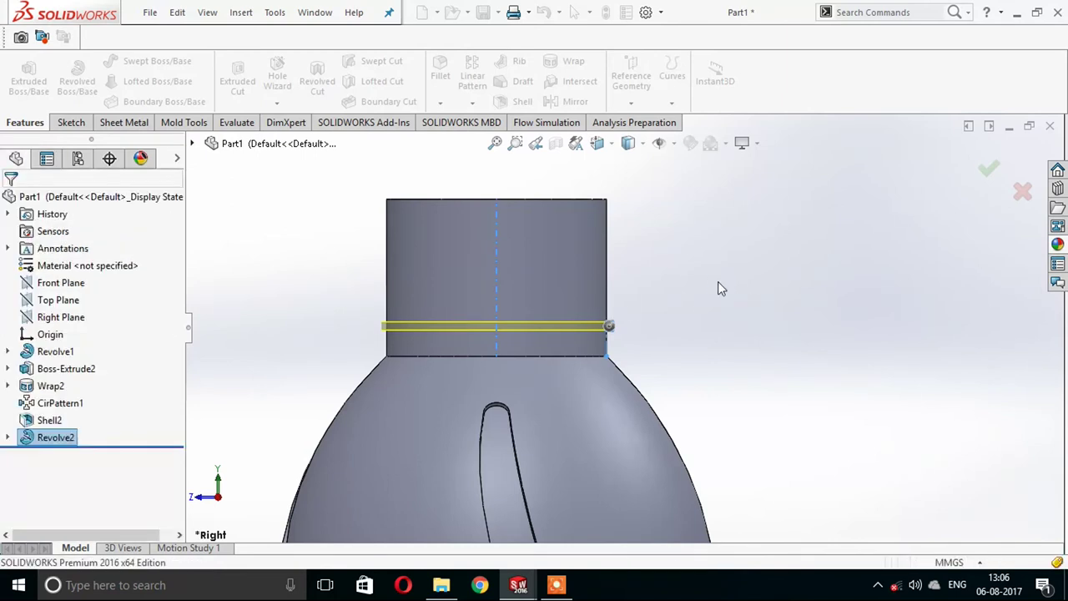
{"action": "middle_click_drag", "start_coordinate": [708, 289], "coordinate": [737, 418]}
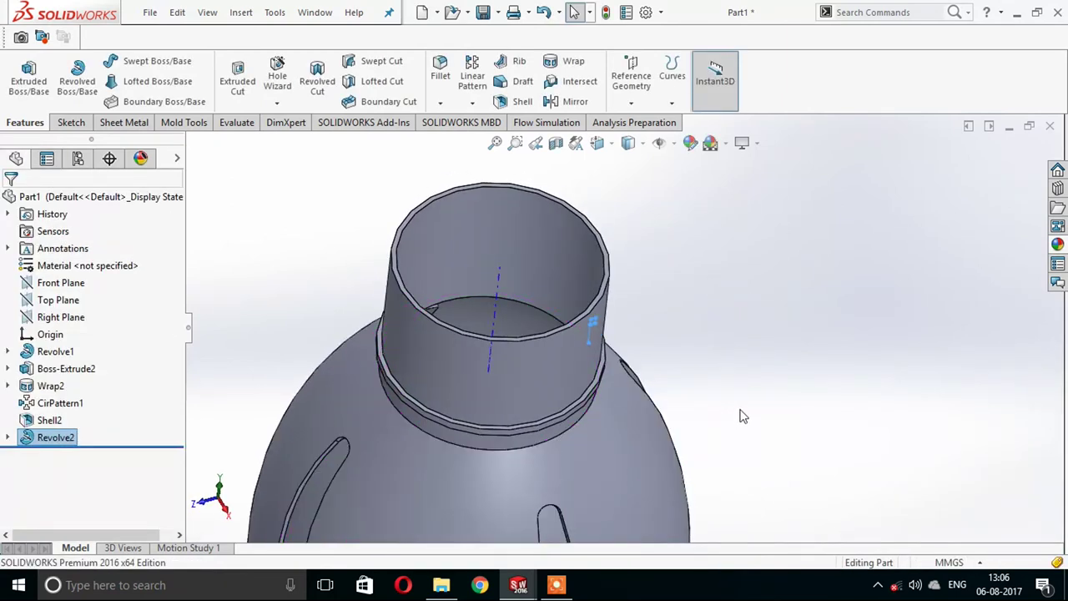
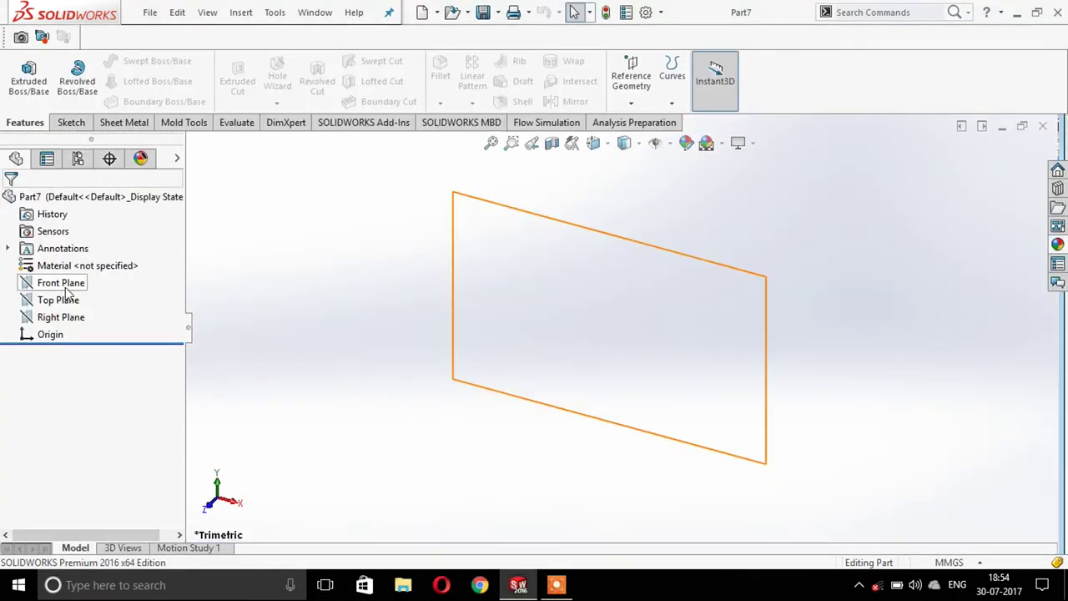
Sketch a closed rectangular line profile from the origin on the Front Plane.
{"action": "left_click", "coordinate": [65, 288]}
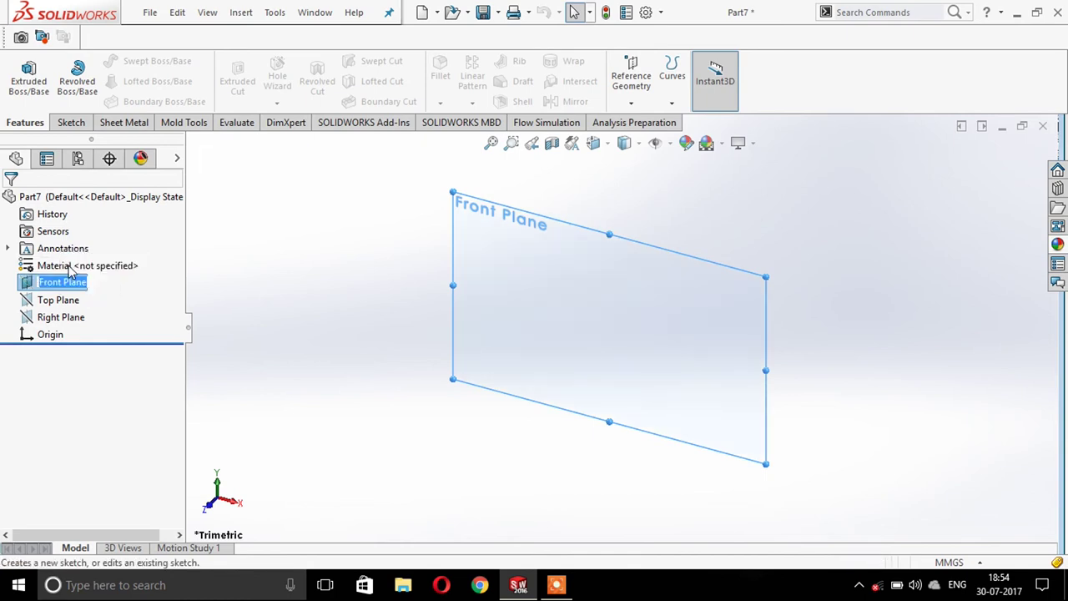
{"action": "left_click", "coordinate": [67, 266]}
{"action": "left_click", "coordinate": [63, 284]}
{"action": "left_click", "coordinate": [69, 262]}
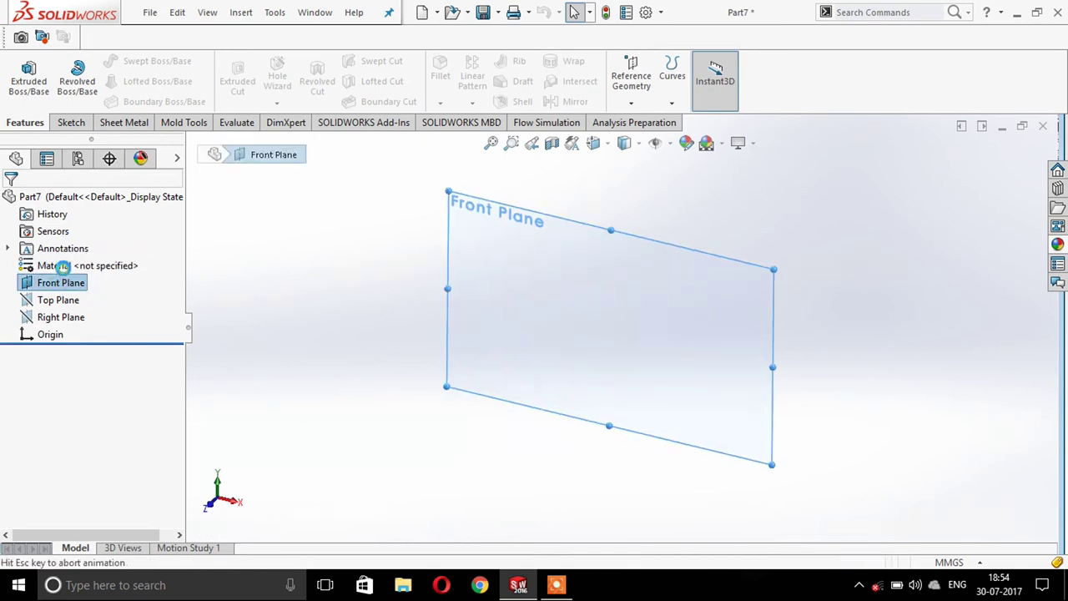
{"action": "left_click", "coordinate": [101, 63]}
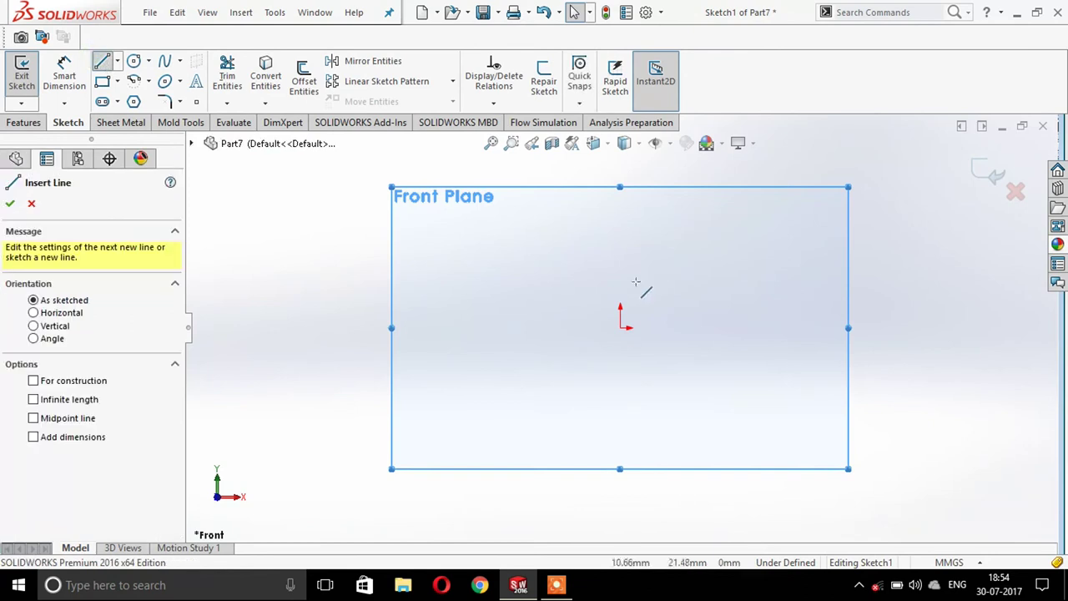
{"action": "left_click", "coordinate": [620, 327]}
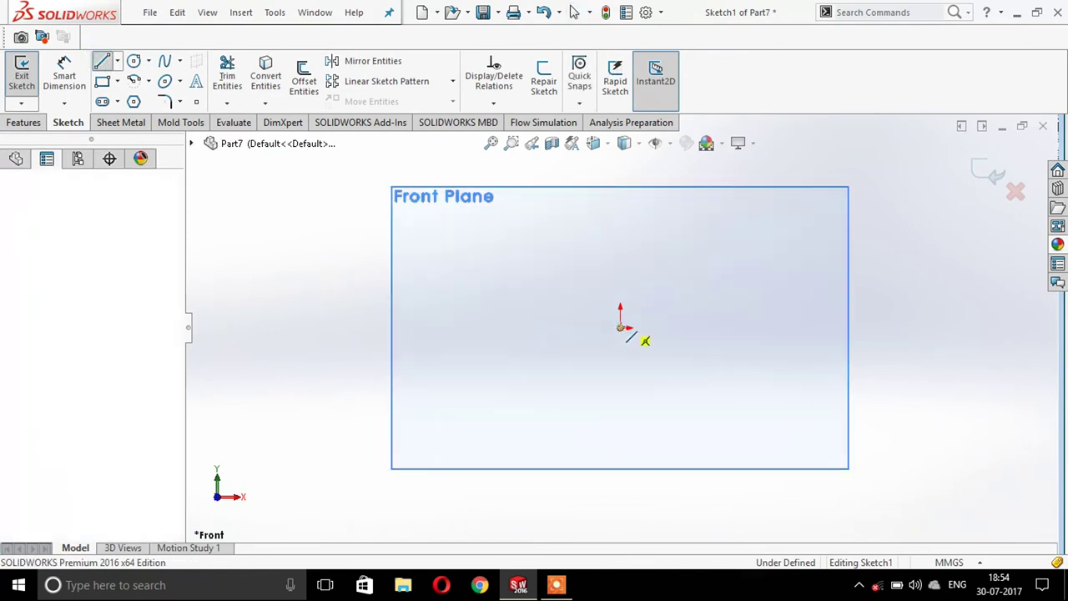
{"action": "left_click", "coordinate": [620, 264]}
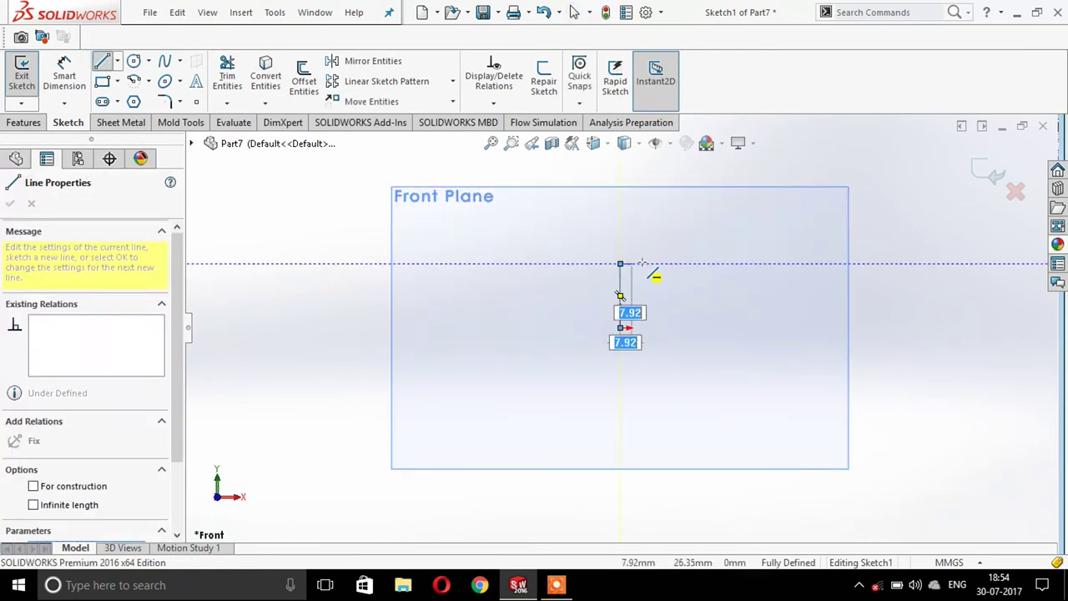
{"action": "left_click", "coordinate": [679, 264]}
{"action": "type", "text": "25"}
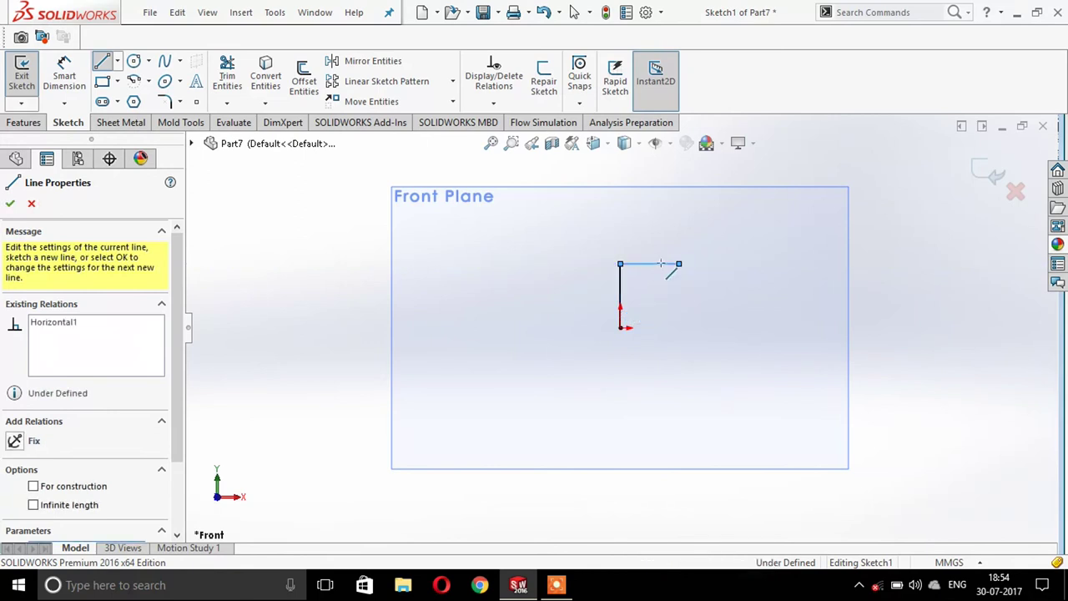
{"action": "left_click", "coordinate": [679, 330]}
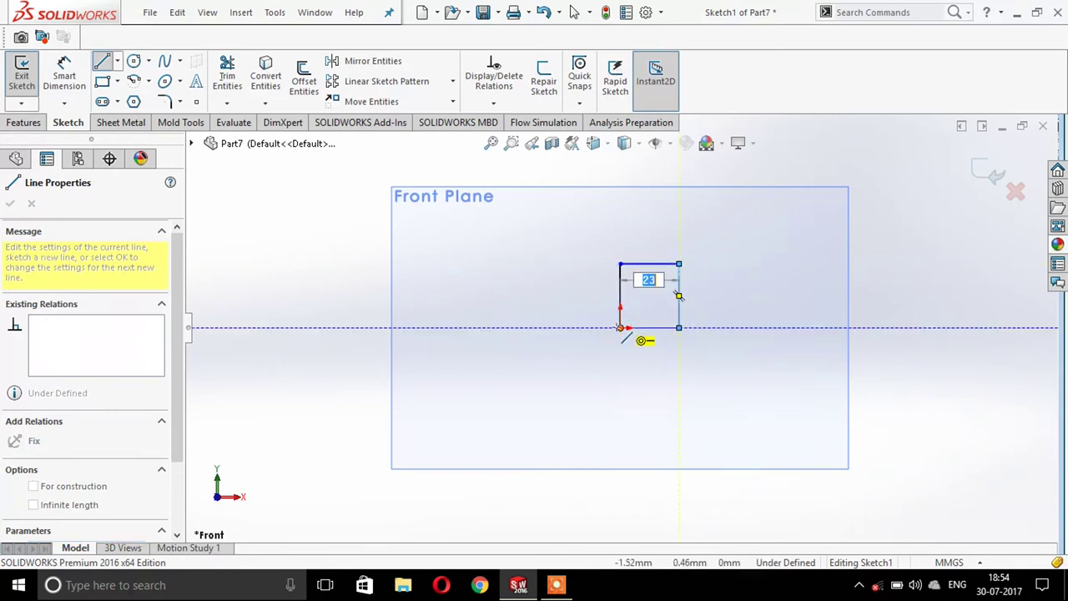
{"action": "left_click", "coordinate": [619, 328]}
{"action": "key", "text": "Escape"}
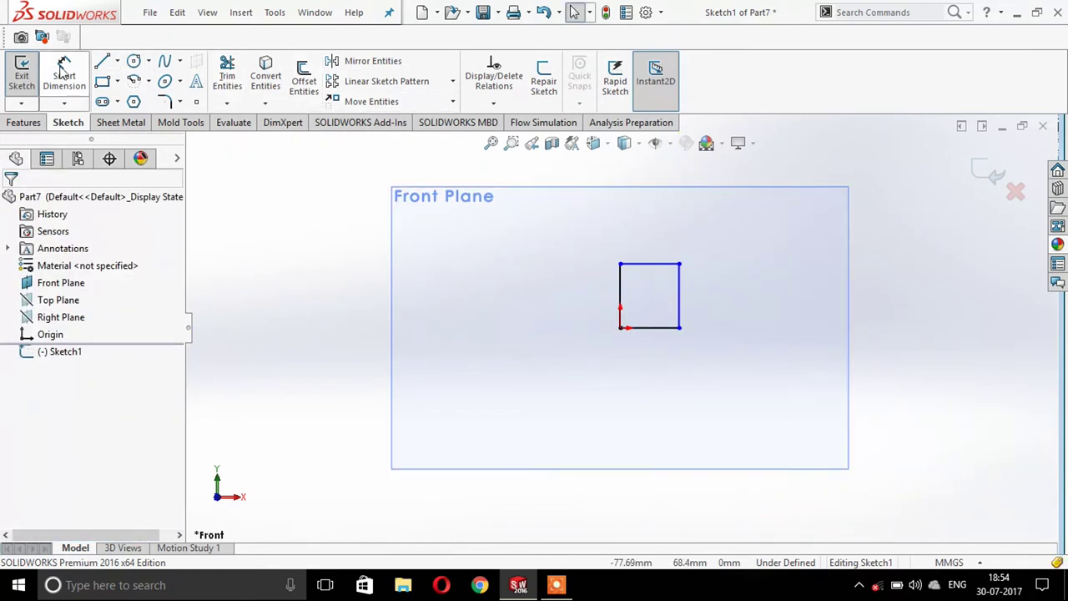
Round the profile's top-right corner with an R5 sketch fillet.
{"action": "left_click", "coordinate": [164, 102]}
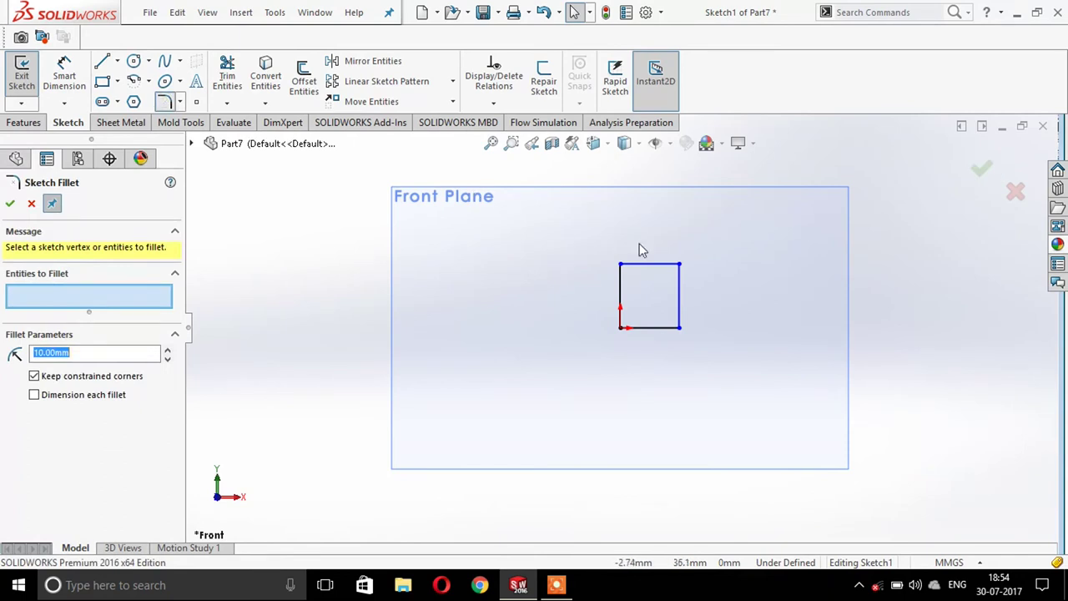
{"action": "left_click", "coordinate": [678, 265]}
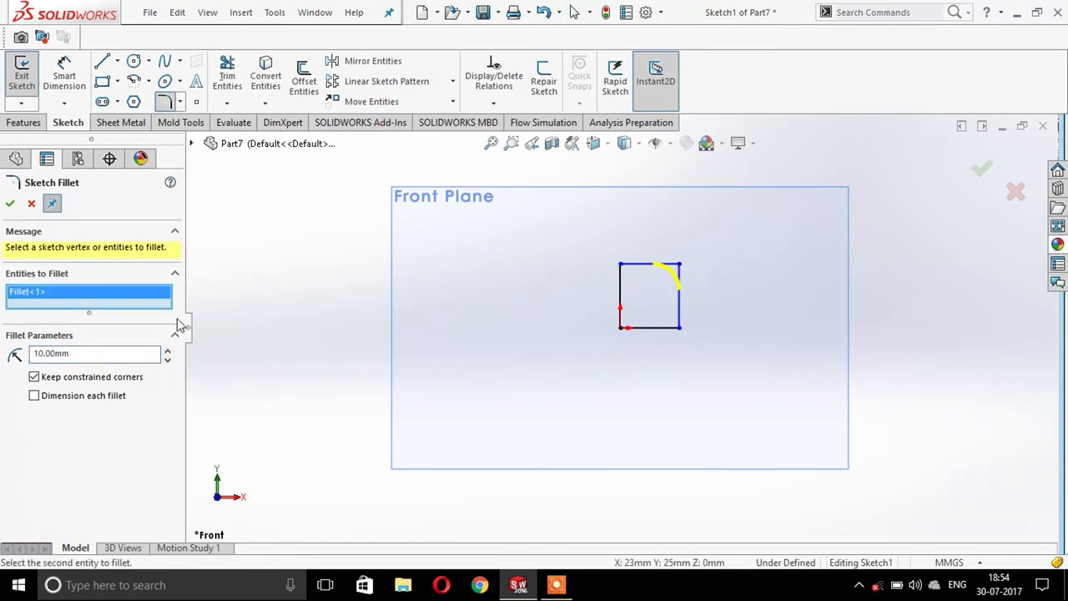
{"action": "double_click", "coordinate": [85, 355]}
{"action": "type", "text": "5"}
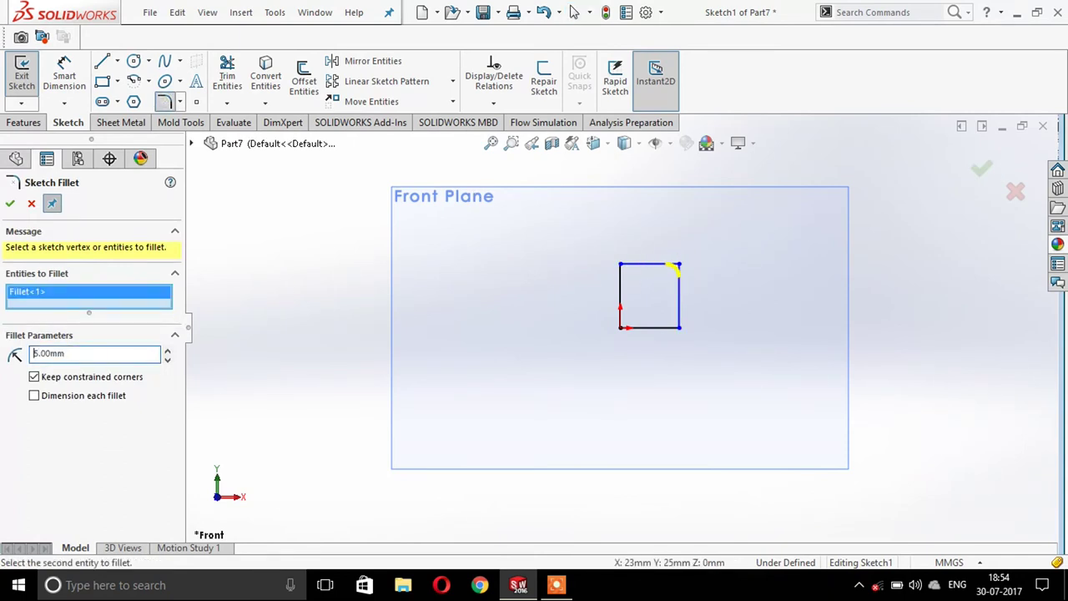
{"action": "left_click", "coordinate": [13, 201]}
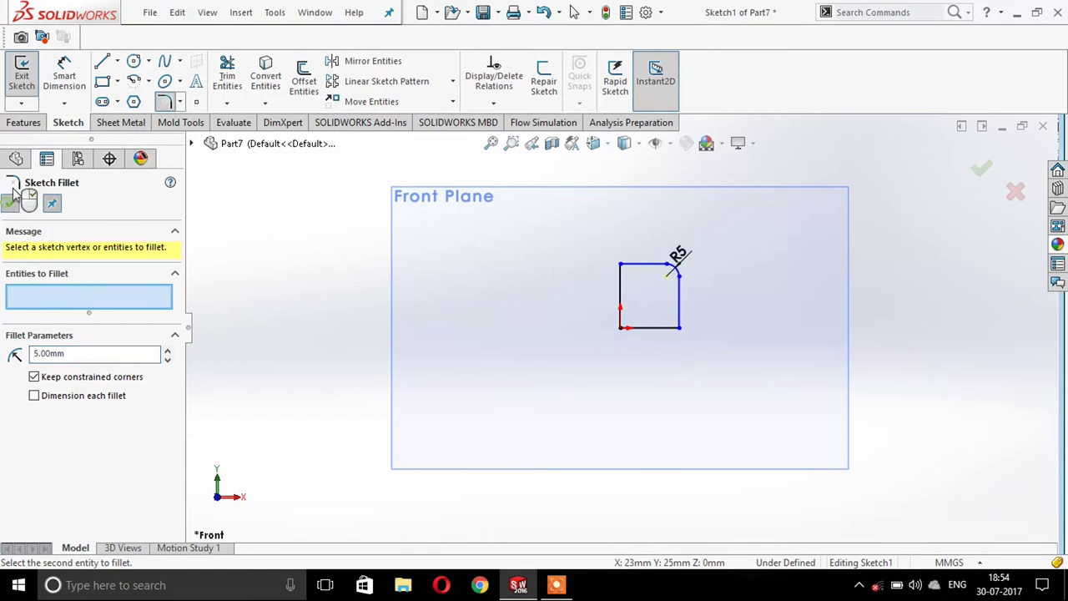
Dimension the left edge 25 mm and the bottom edge 23 mm.
{"action": "left_click", "coordinate": [64, 73]}
{"action": "left_click", "coordinate": [619, 294]}
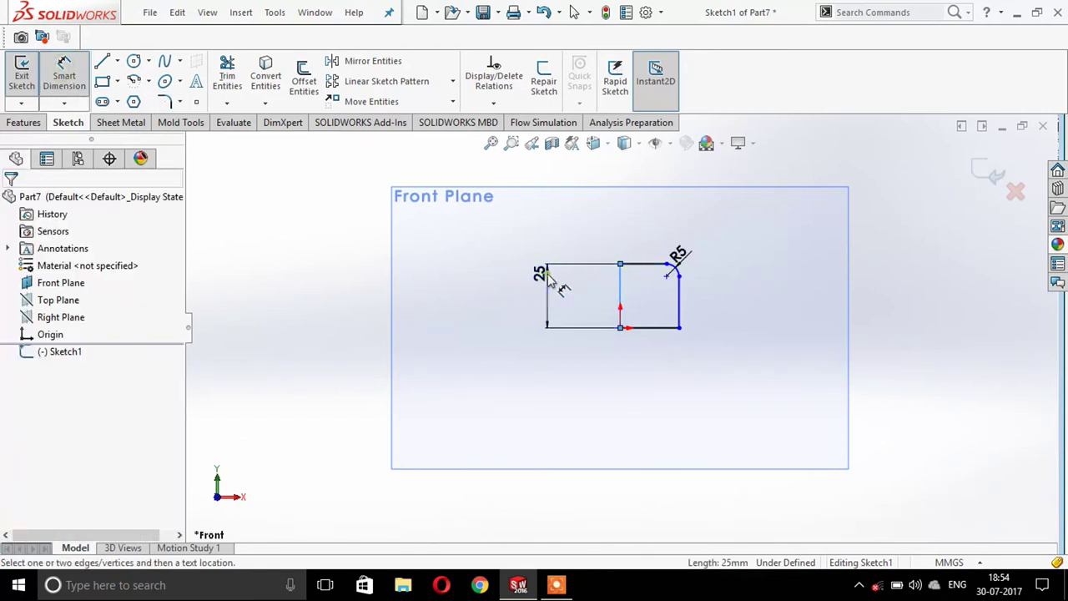
{"action": "left_click", "coordinate": [547, 274]}
{"action": "key", "text": "Return"}
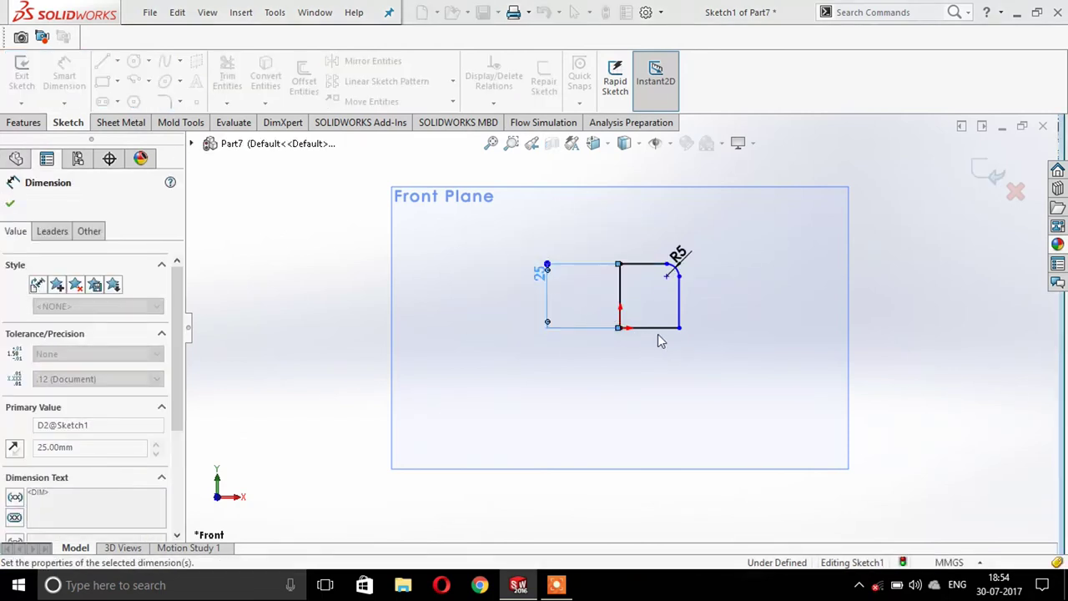
{"action": "left_click", "coordinate": [656, 327]}
{"action": "left_click", "coordinate": [659, 367]}
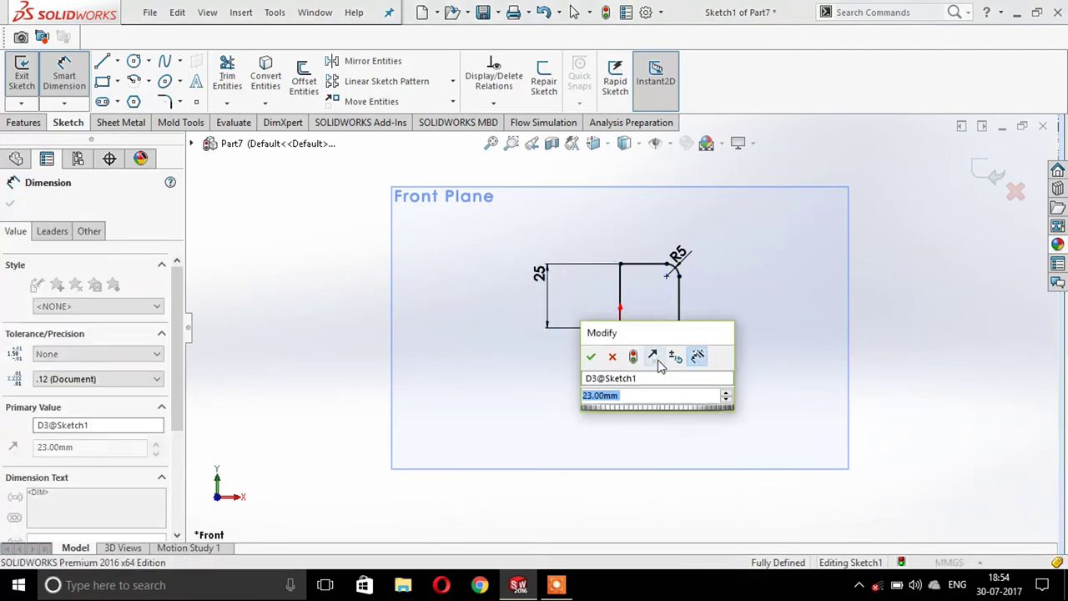
{"action": "key", "text": "Return"}
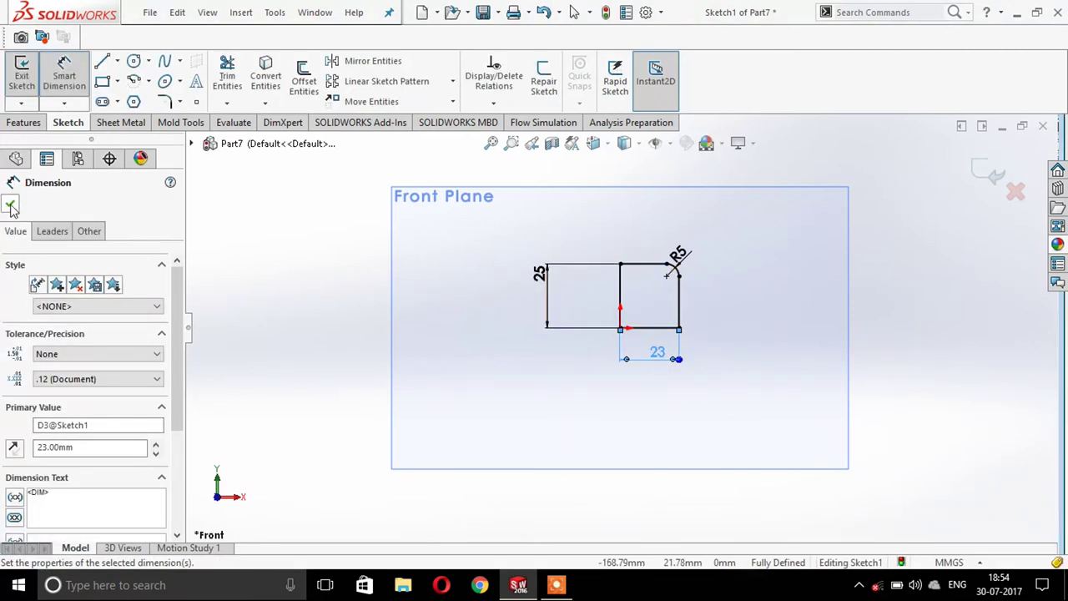
{"action": "left_click", "coordinate": [10, 205]}
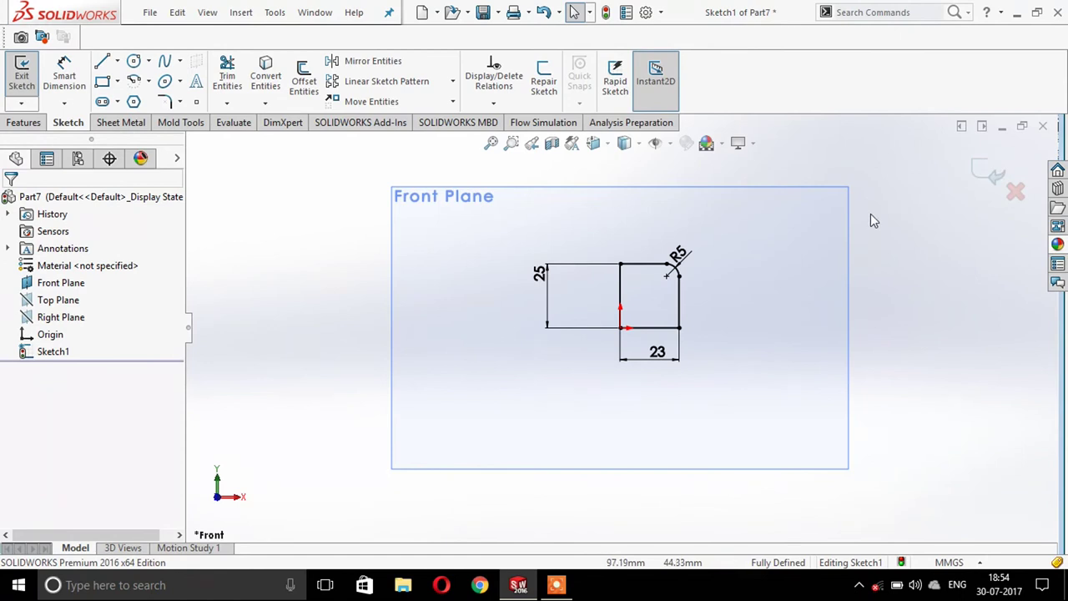
Revolve the profile a full 360° about its vertical left line.
{"action": "left_click", "coordinate": [24, 122]}
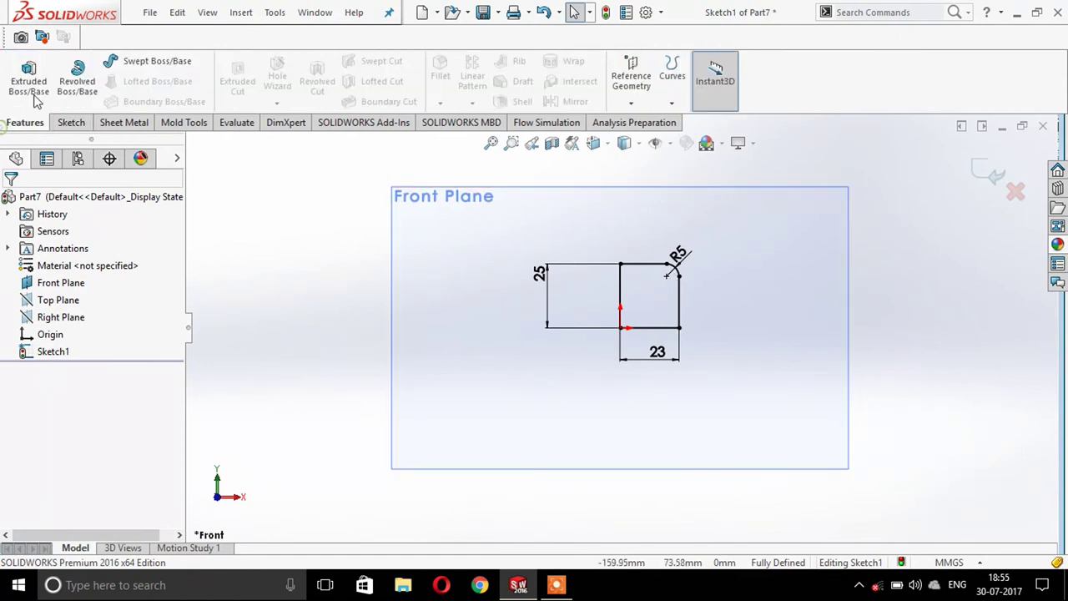
{"action": "left_click", "coordinate": [77, 76]}
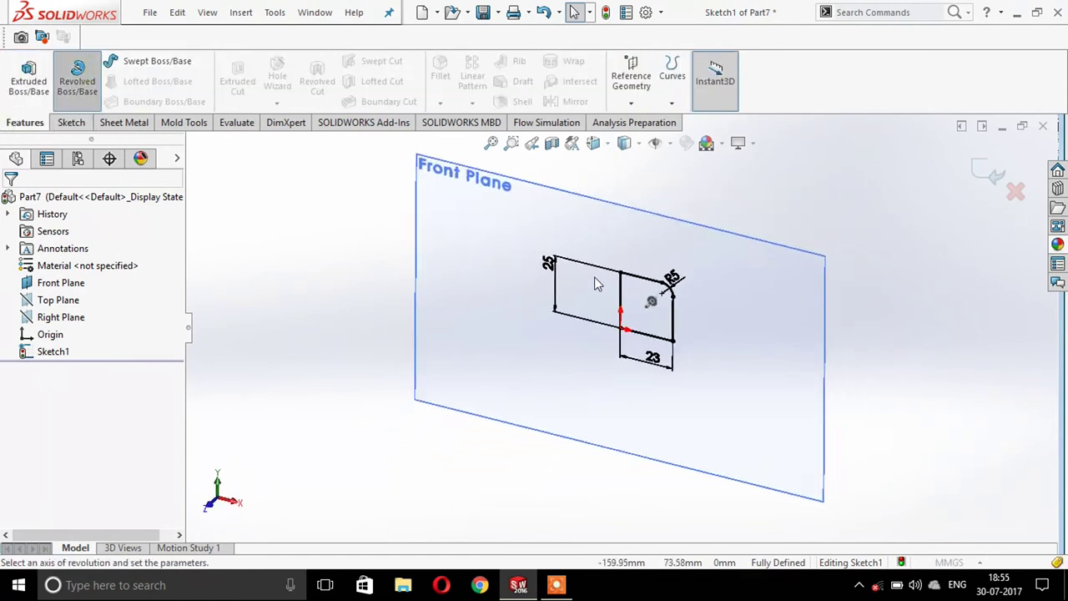
{"action": "left_click", "coordinate": [617, 300]}
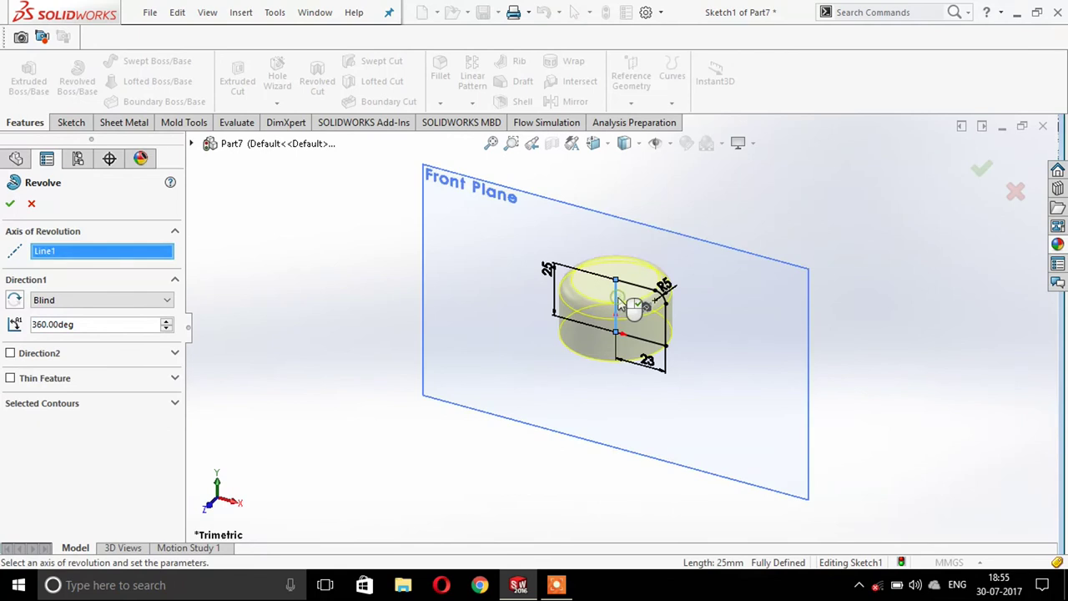
{"action": "left_click", "coordinate": [11, 205]}
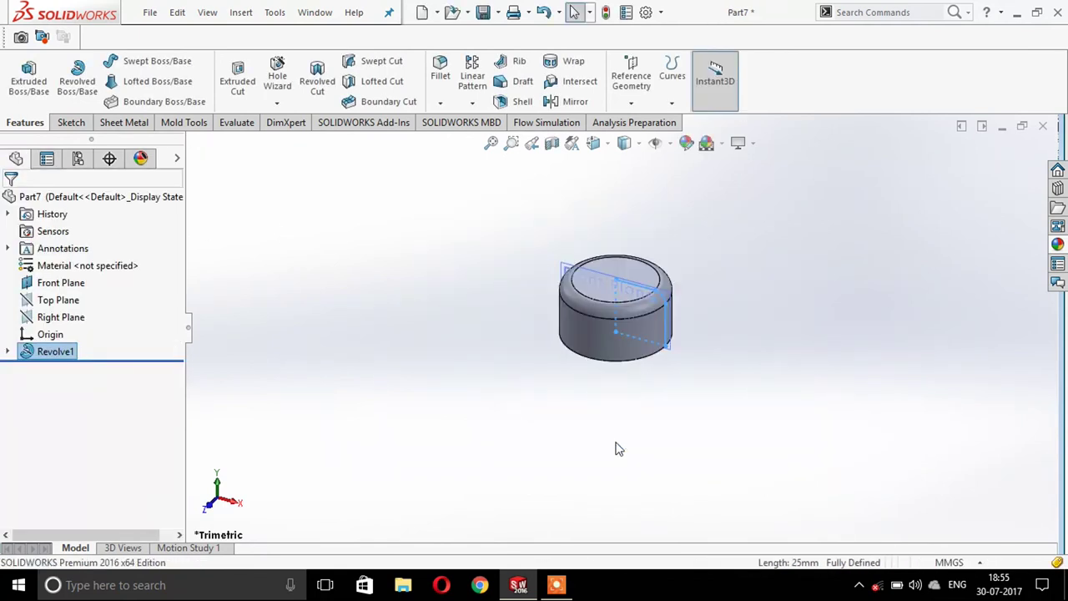
Shell the cylinder to 1 mm walls, removing its flat end face.
{"action": "left_click", "coordinate": [53, 284]}
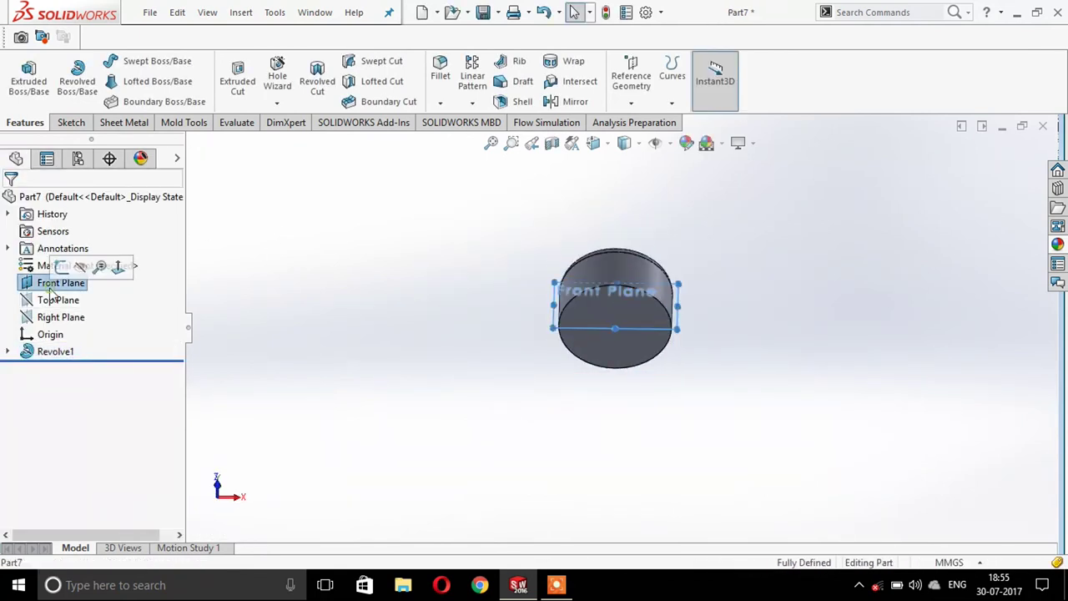
{"action": "left_click", "coordinate": [496, 463]}
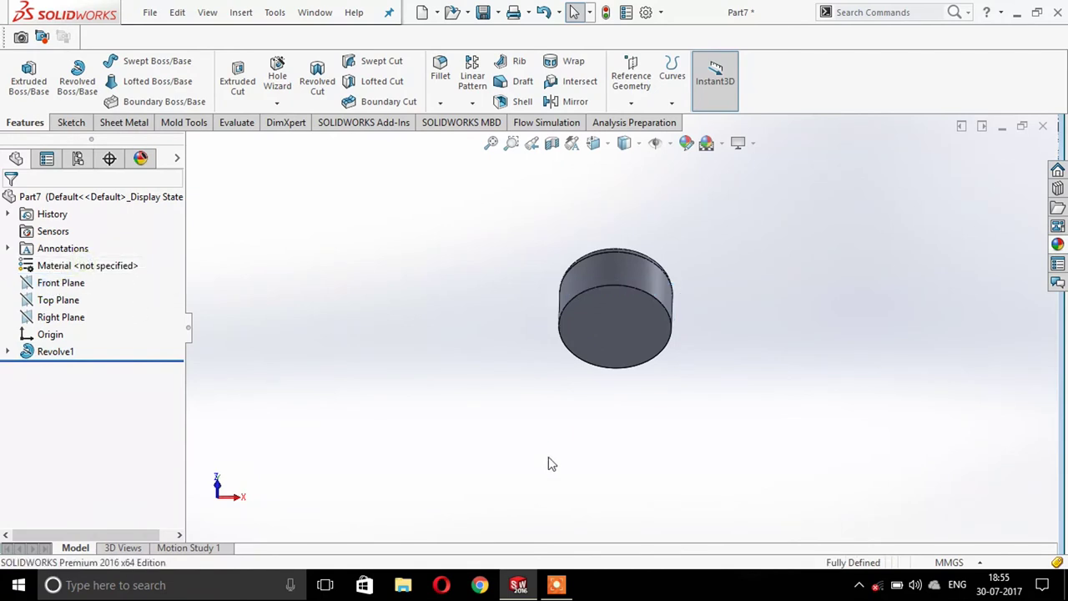
{"action": "middle_click_drag", "start_coordinate": [548, 457], "coordinate": [551, 389]}
{"action": "left_click", "coordinate": [607, 310]}
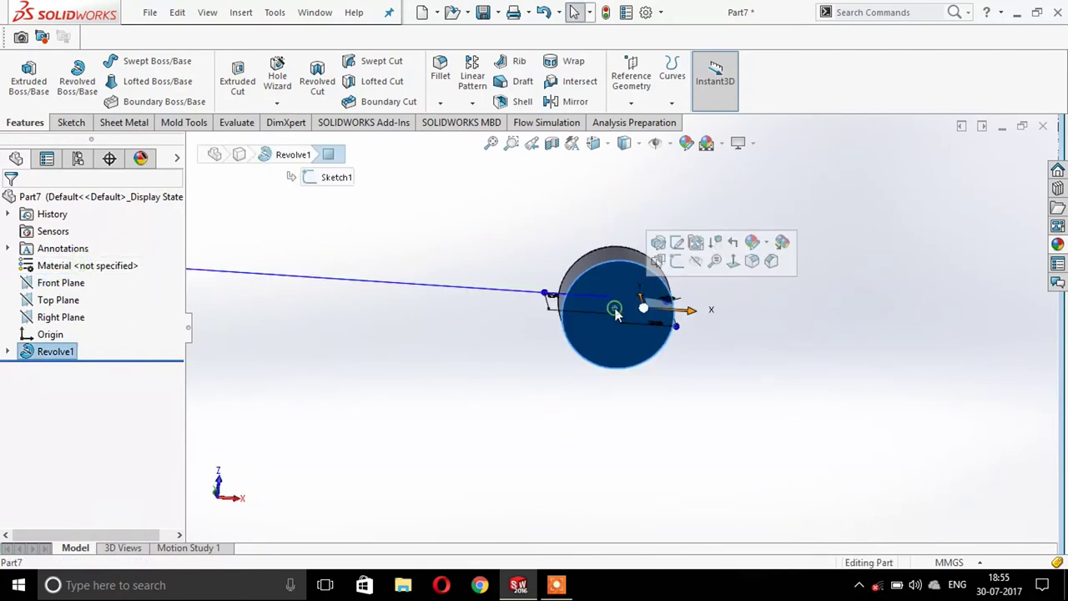
{"action": "left_click", "coordinate": [518, 103]}
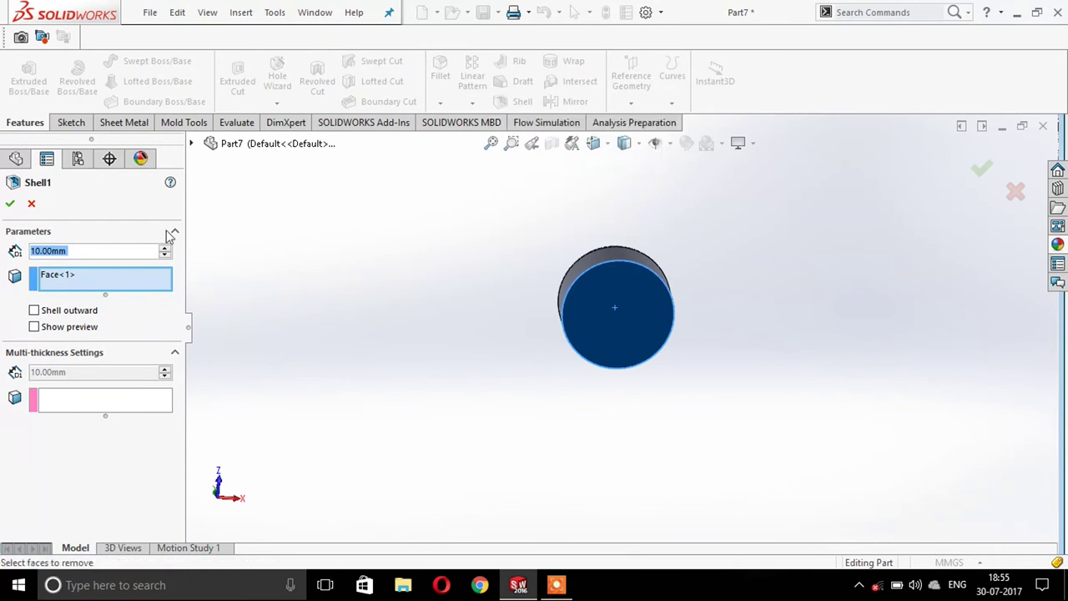
{"action": "type", "text": "1"}
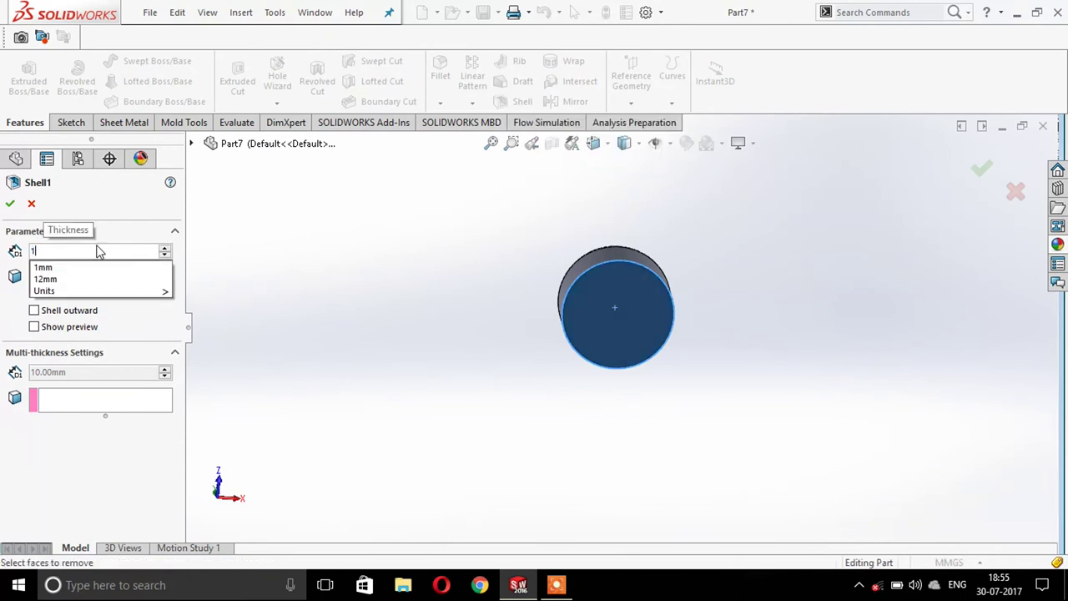
{"action": "key", "text": "Return"}
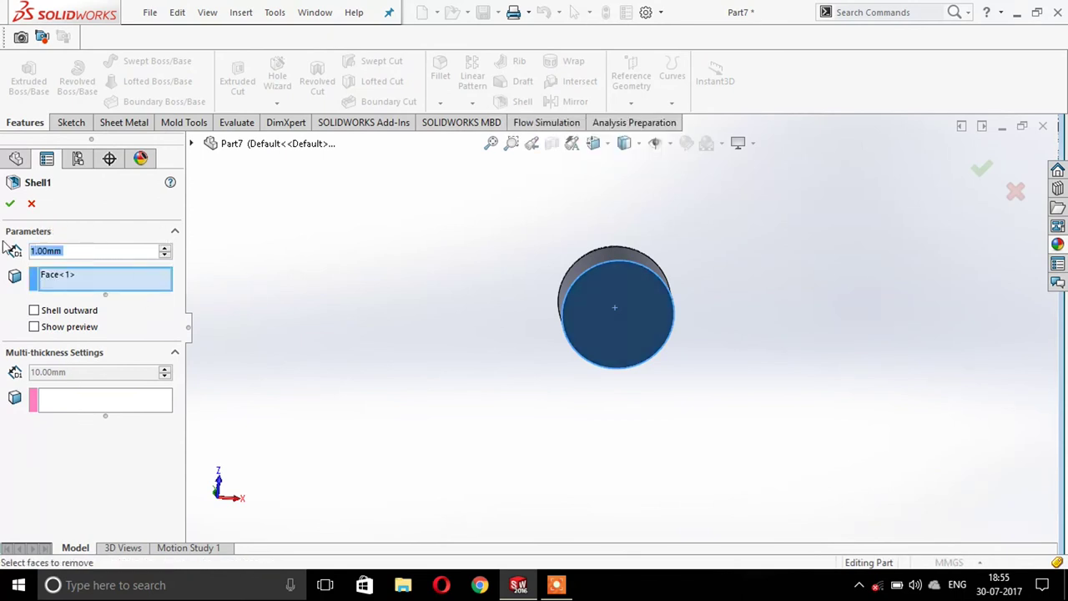
{"action": "left_click", "coordinate": [10, 203]}
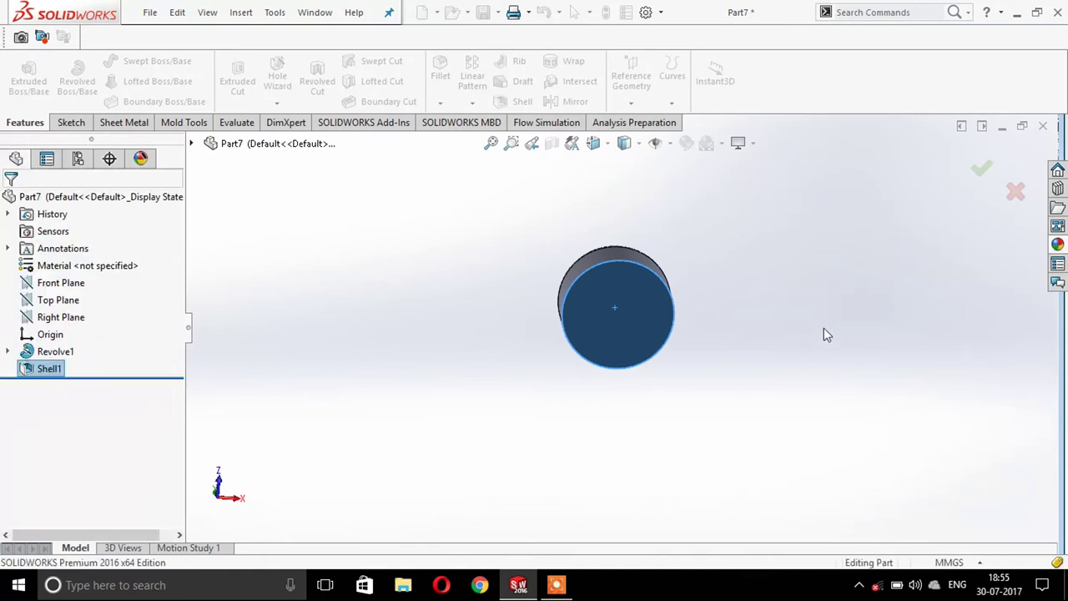
{"action": "middle_click_drag", "start_coordinate": [718, 359], "coordinate": [628, 354]}
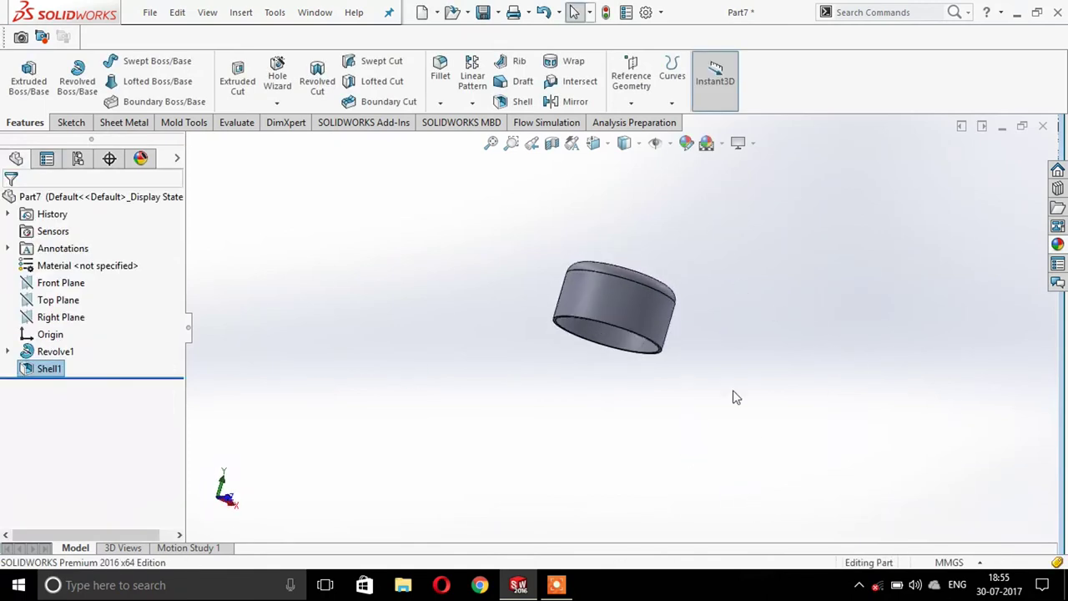
Start a sketch on the Top Plane and view it normal.
{"action": "left_click", "coordinate": [50, 300]}
{"action": "left_click", "coordinate": [63, 281]}
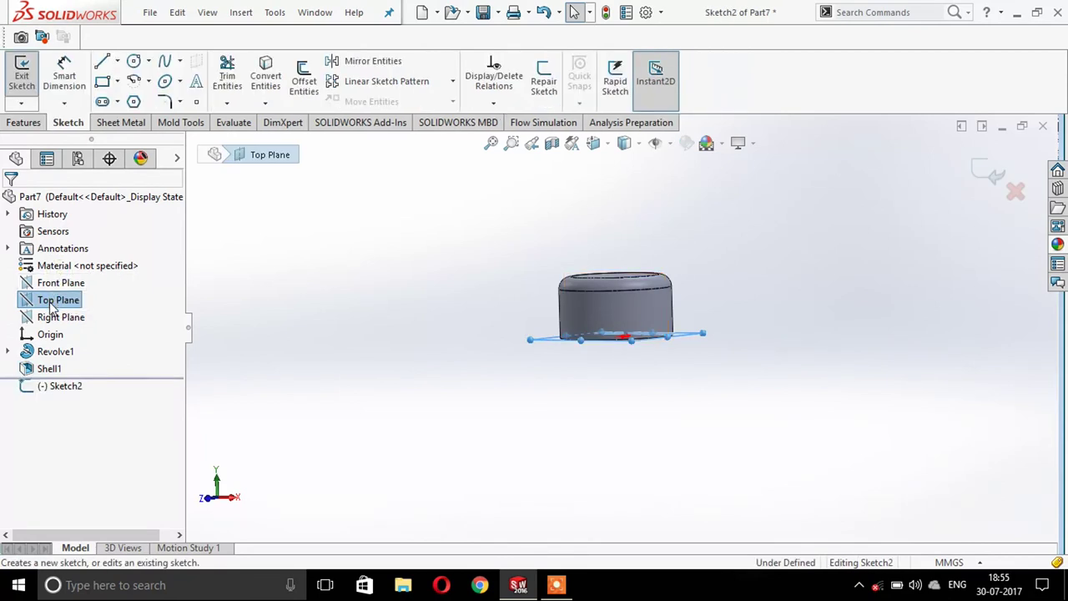
{"action": "left_click", "coordinate": [52, 305]}
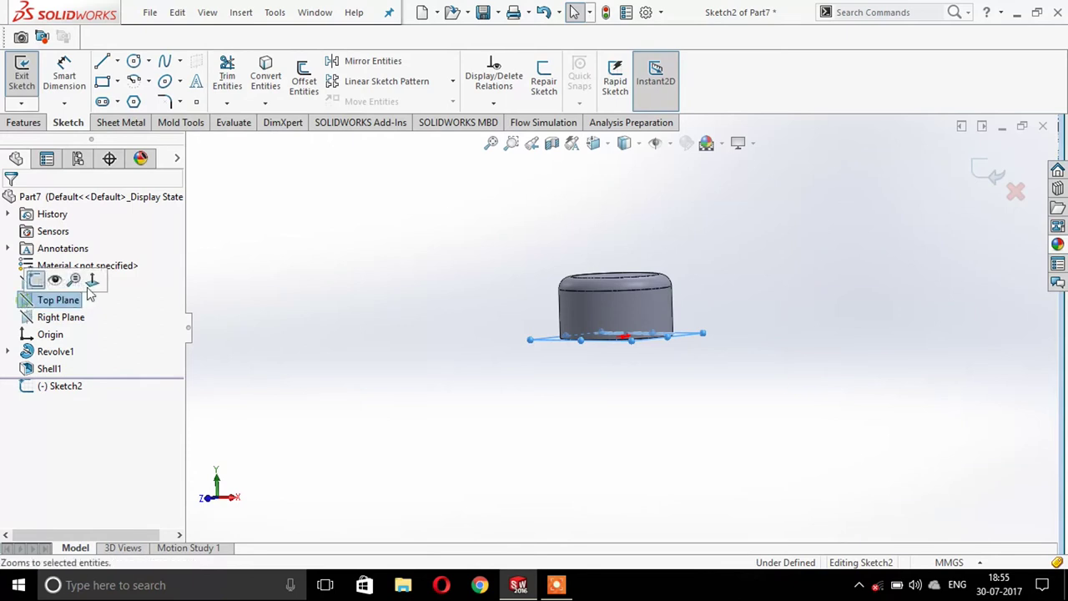
{"action": "left_click", "coordinate": [92, 281]}
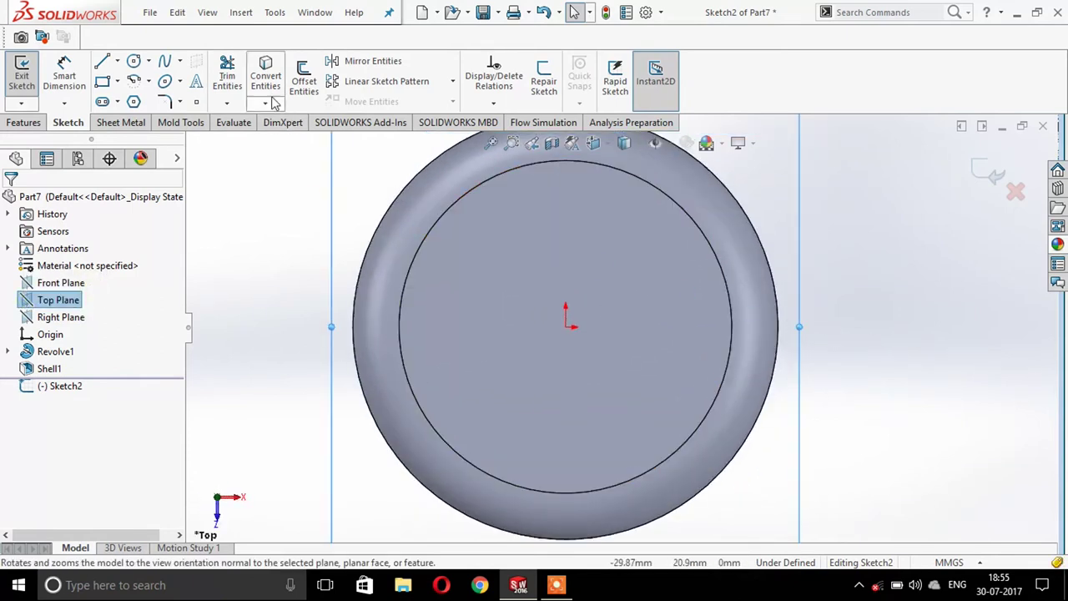
Draw a closed rectangle of lines jutting out from the cap's outer edge.
{"action": "left_click", "coordinate": [102, 63]}
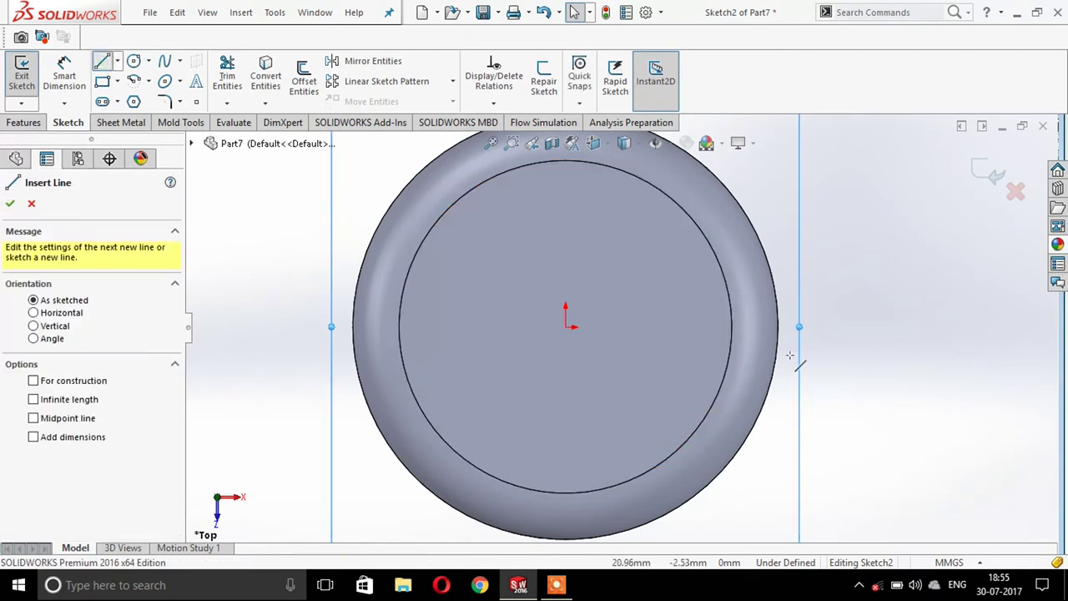
{"action": "left_click", "coordinate": [776, 294]}
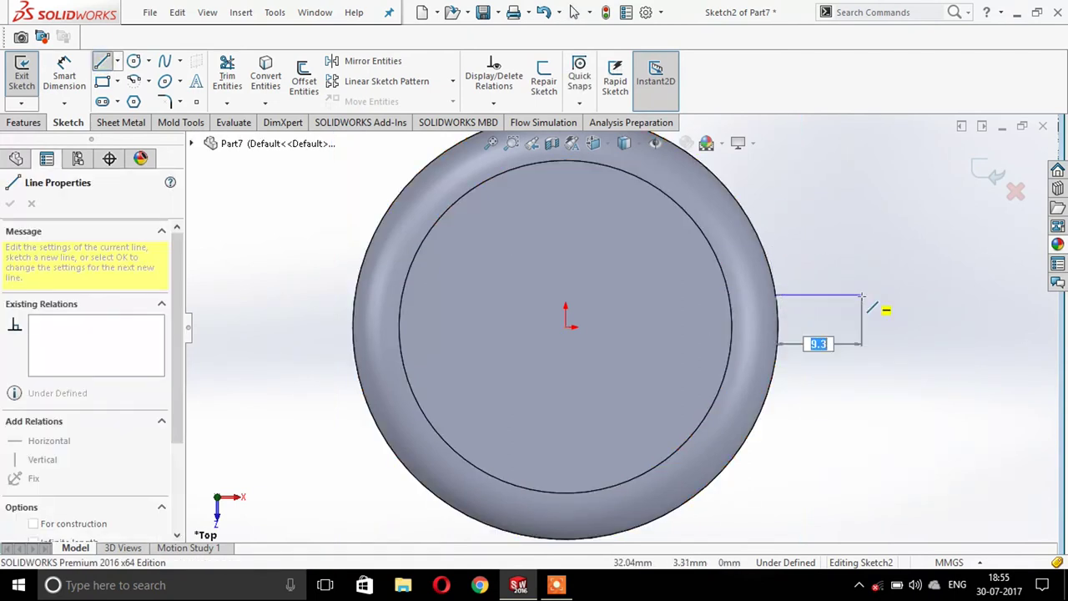
{"action": "type", "text": "9"}
{"action": "double_click", "coordinate": [862, 296]}
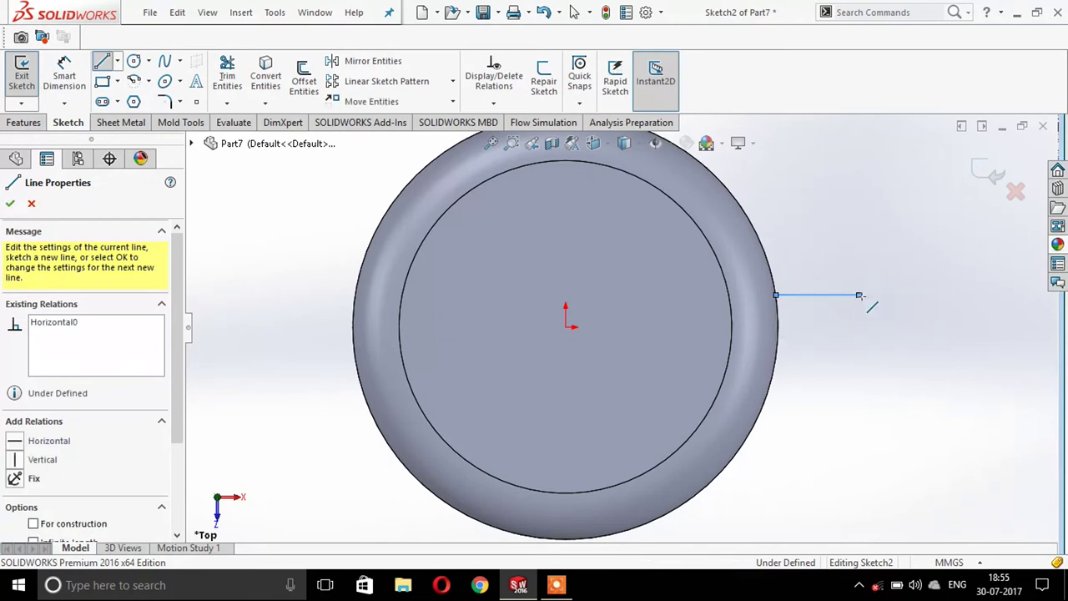
{"action": "key", "text": "Escape"}
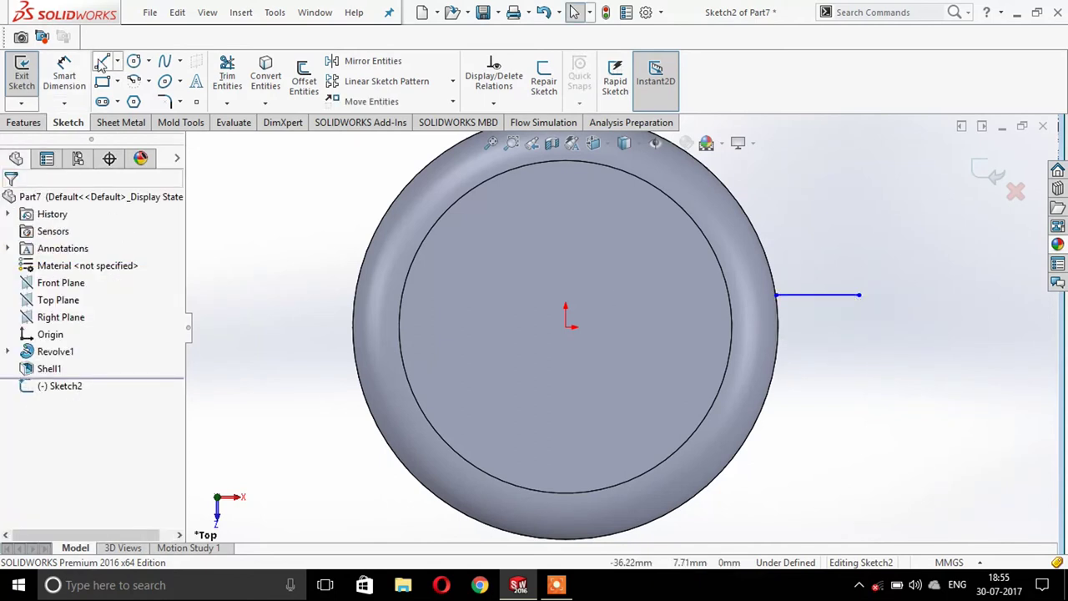
{"action": "left_click", "coordinate": [101, 63]}
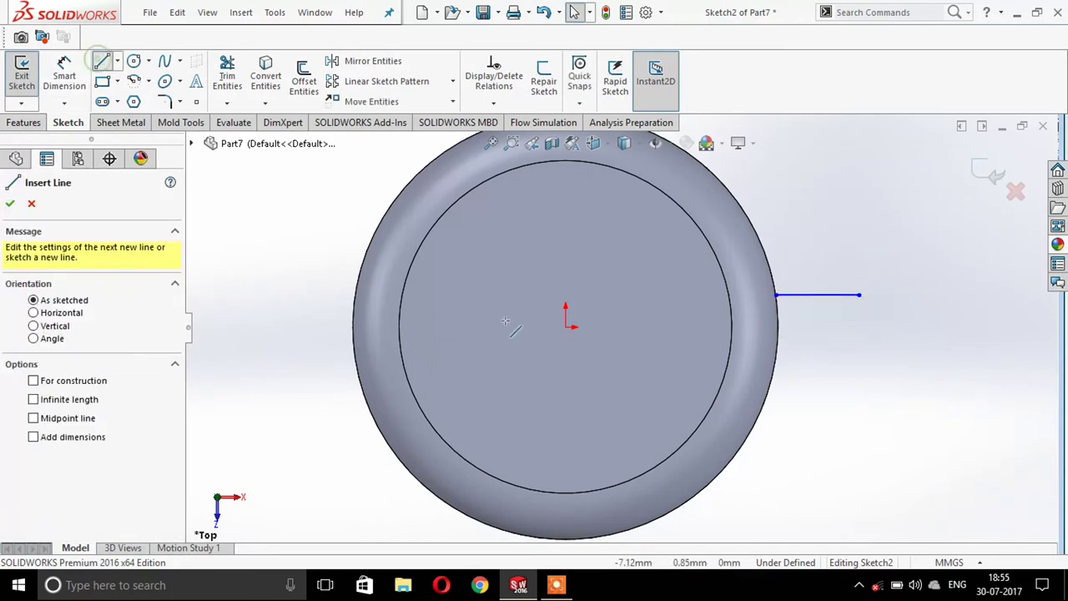
{"action": "left_click", "coordinate": [861, 298]}
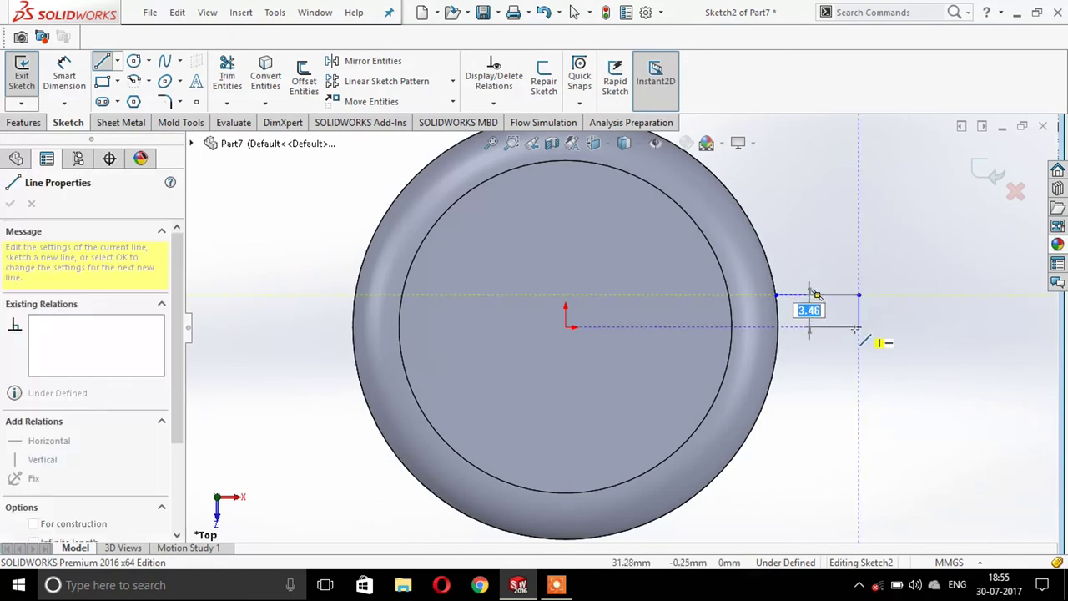
{"action": "left_click", "coordinate": [859, 313]}
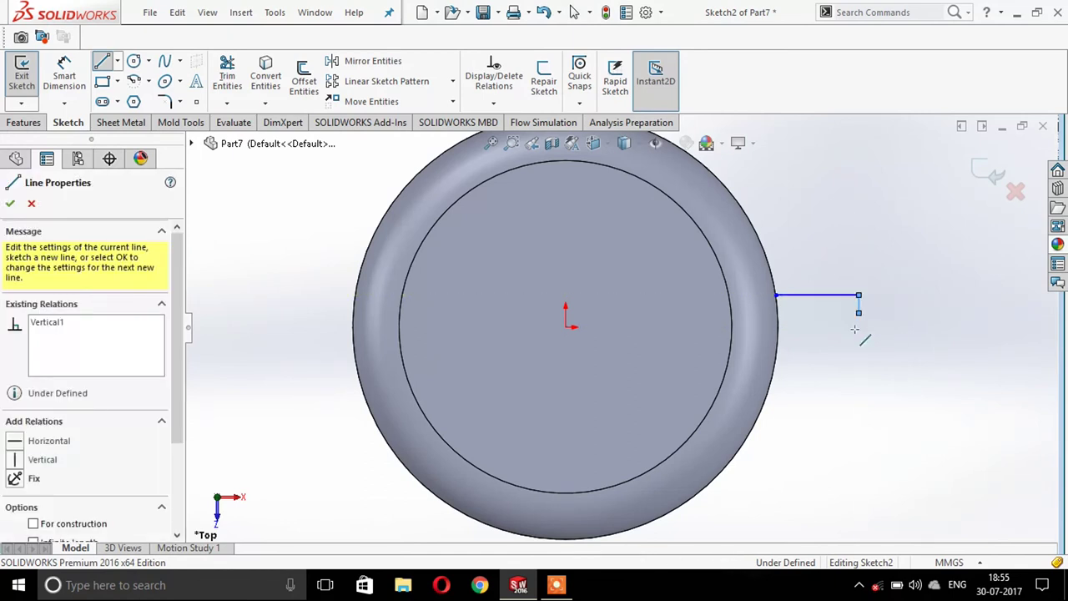
{"action": "left_click", "coordinate": [778, 313]}
{"action": "key", "text": "Escape"}
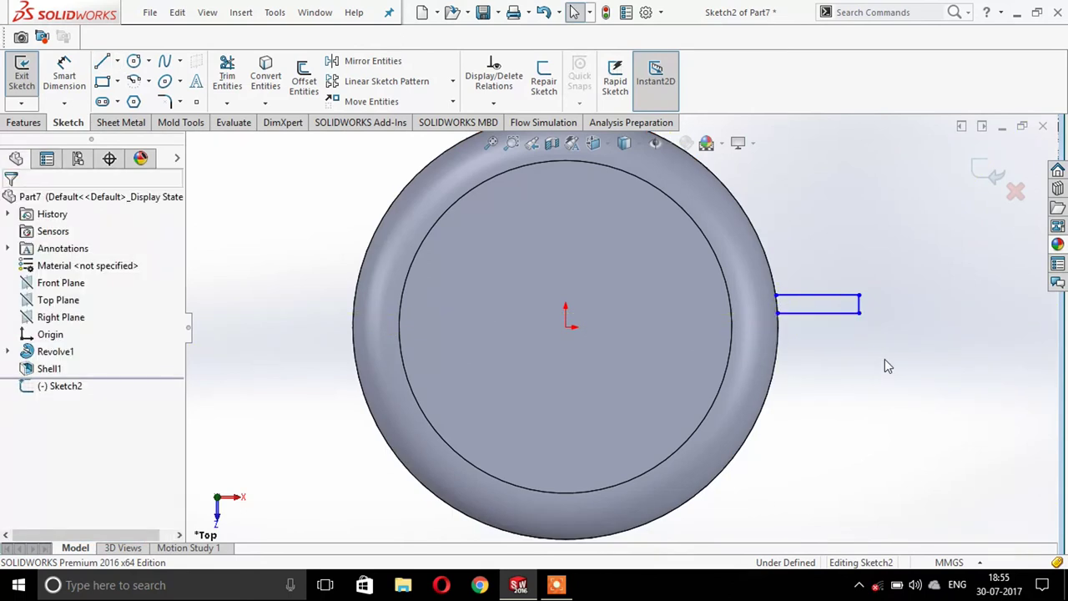
Dimension the rectangle 2 mm tall and 1 mm offset from the origin.
{"action": "left_click", "coordinate": [64, 75]}
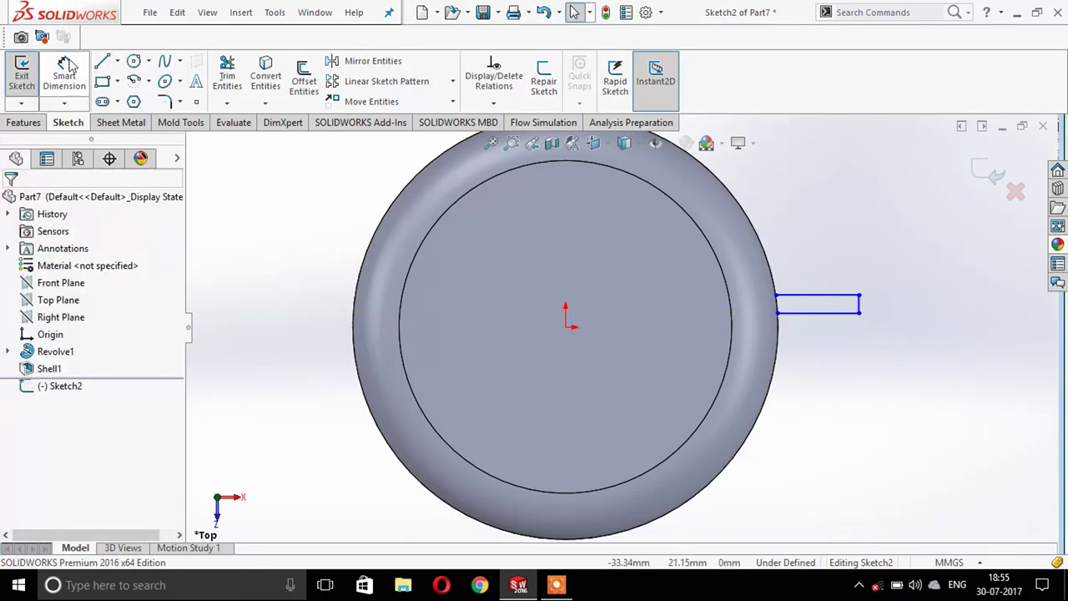
{"action": "left_click", "coordinate": [861, 304]}
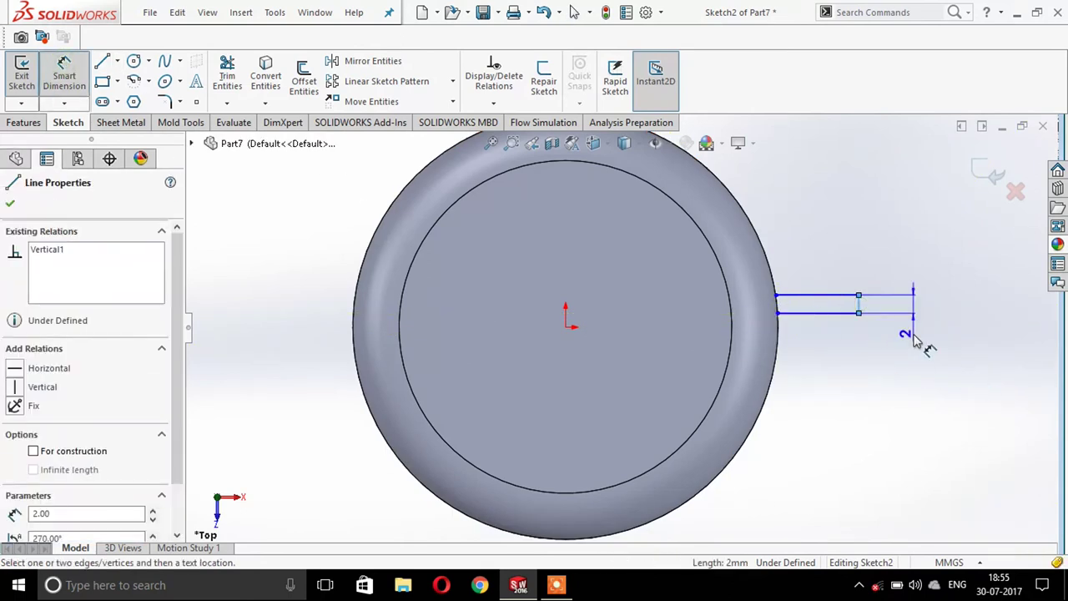
{"action": "left_click", "coordinate": [915, 340]}
{"action": "key", "text": "Return"}
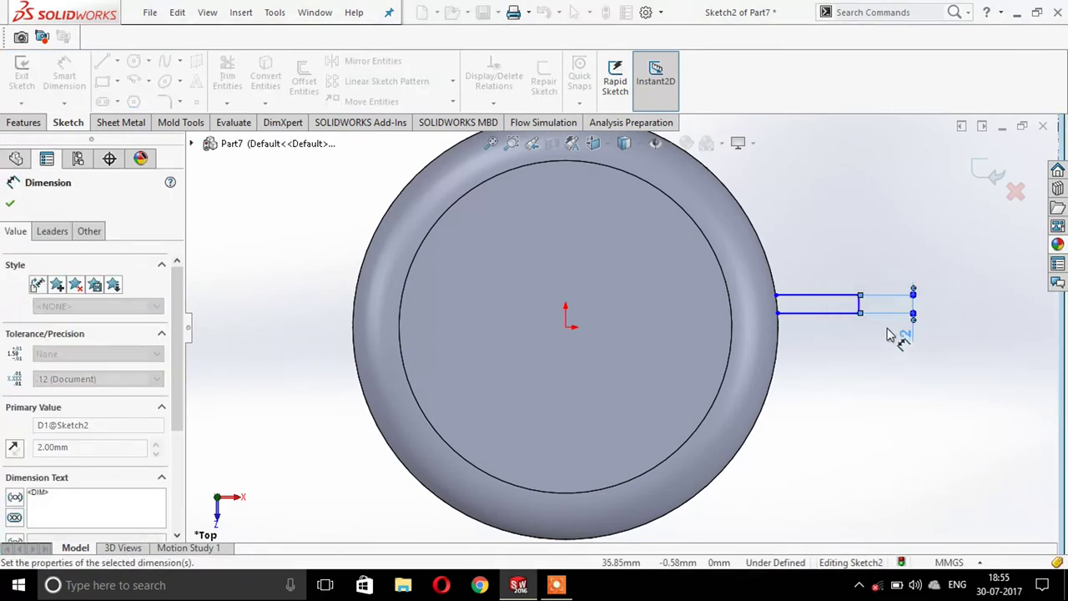
{"action": "left_click", "coordinate": [776, 296]}
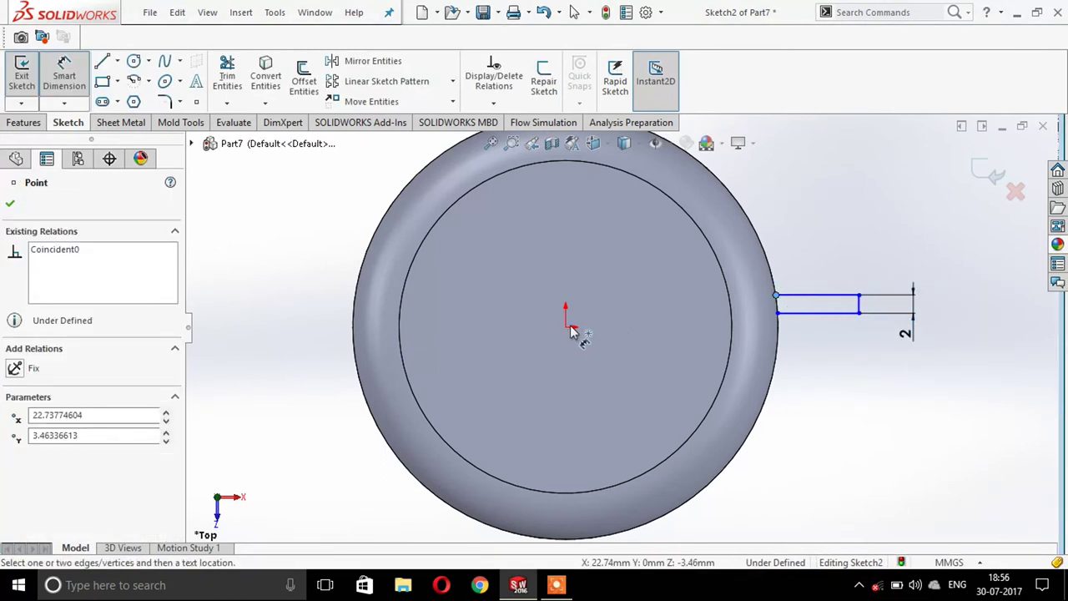
{"action": "left_click", "coordinate": [569, 327]}
{"action": "left_click", "coordinate": [511, 314]}
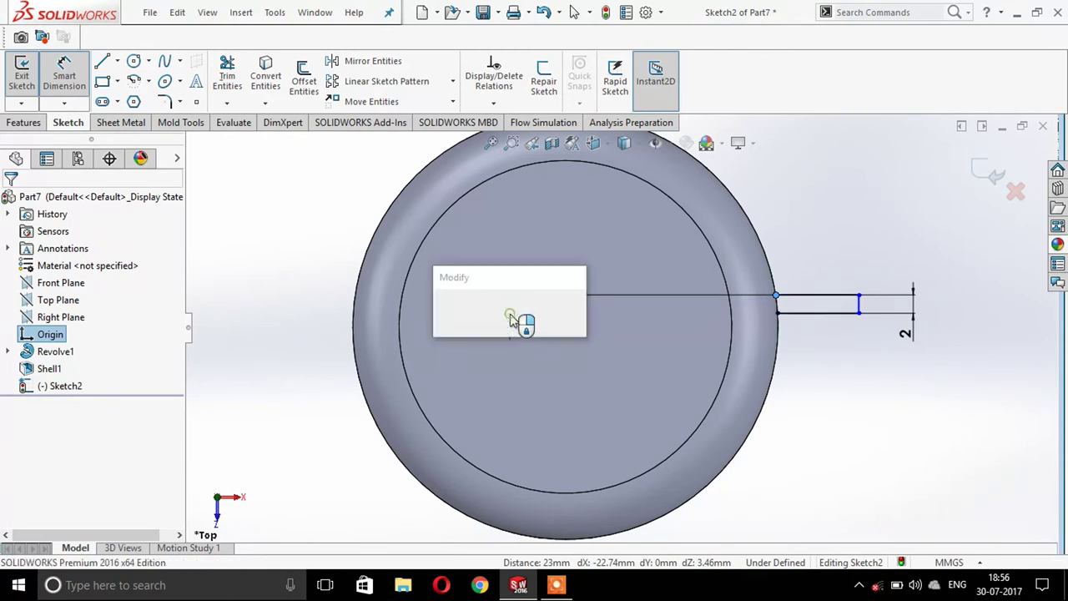
{"action": "type", "text": "1"}
{"action": "key", "text": "Return"}
{"action": "type", "text": "1.00mm"}
{"action": "key", "text": "Return"}
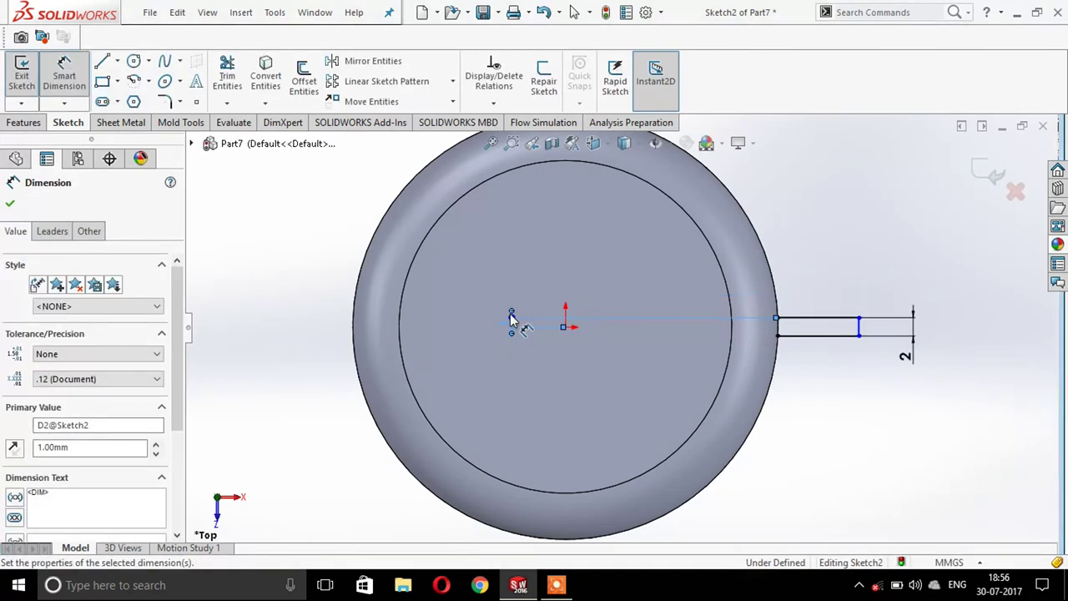
{"action": "left_click", "coordinate": [10, 205]}
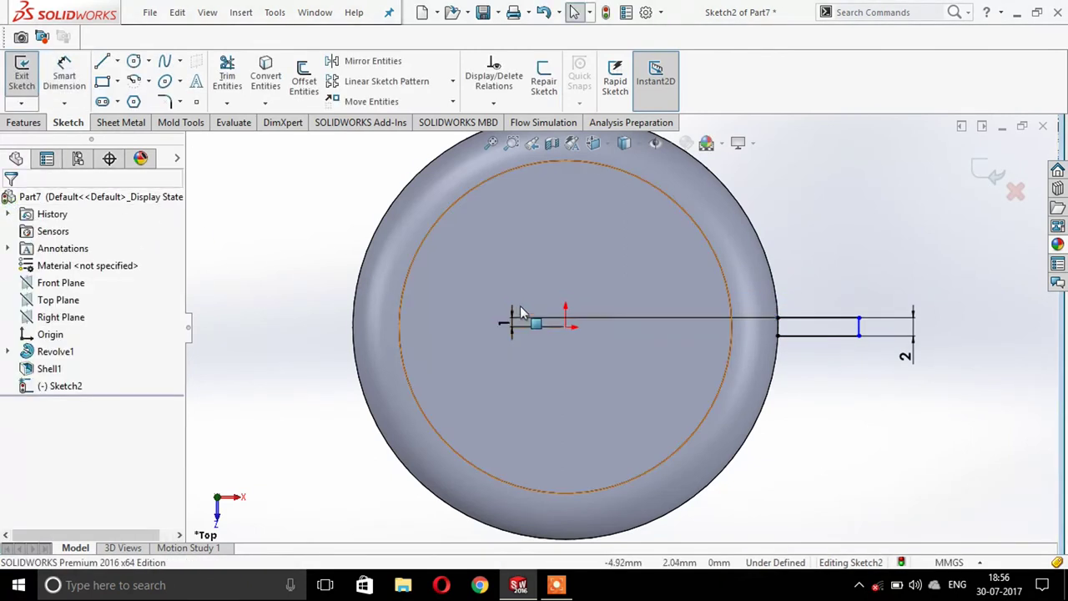
Set the rectangle's length to 9 mm.
{"action": "left_click", "coordinate": [61, 78]}
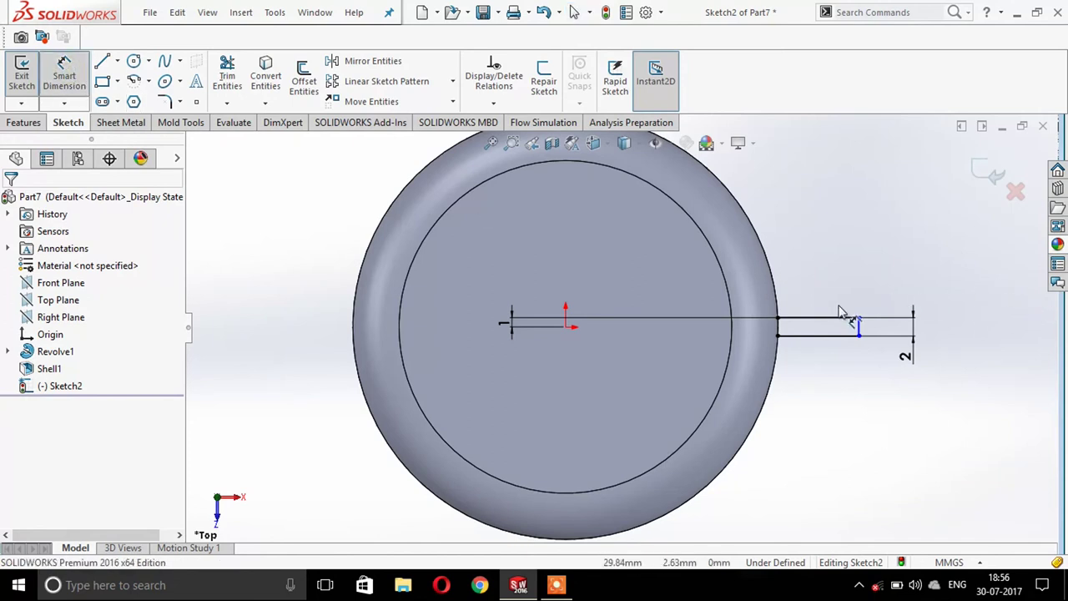
{"action": "left_click", "coordinate": [822, 318]}
{"action": "left_click", "coordinate": [847, 257]}
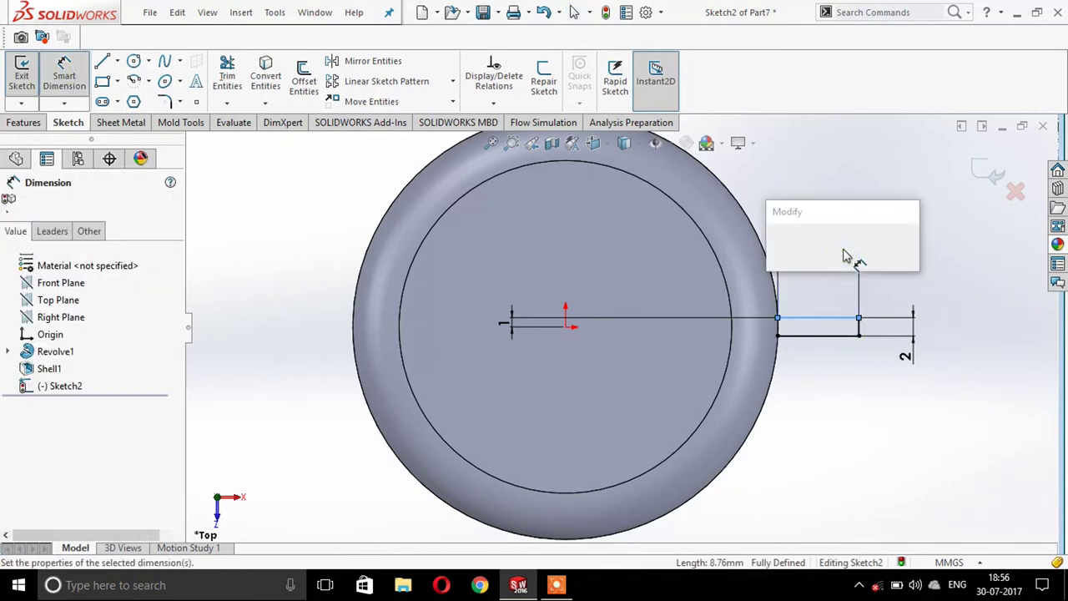
{"action": "type", "text": "9"}
{"action": "key", "text": "Return"}
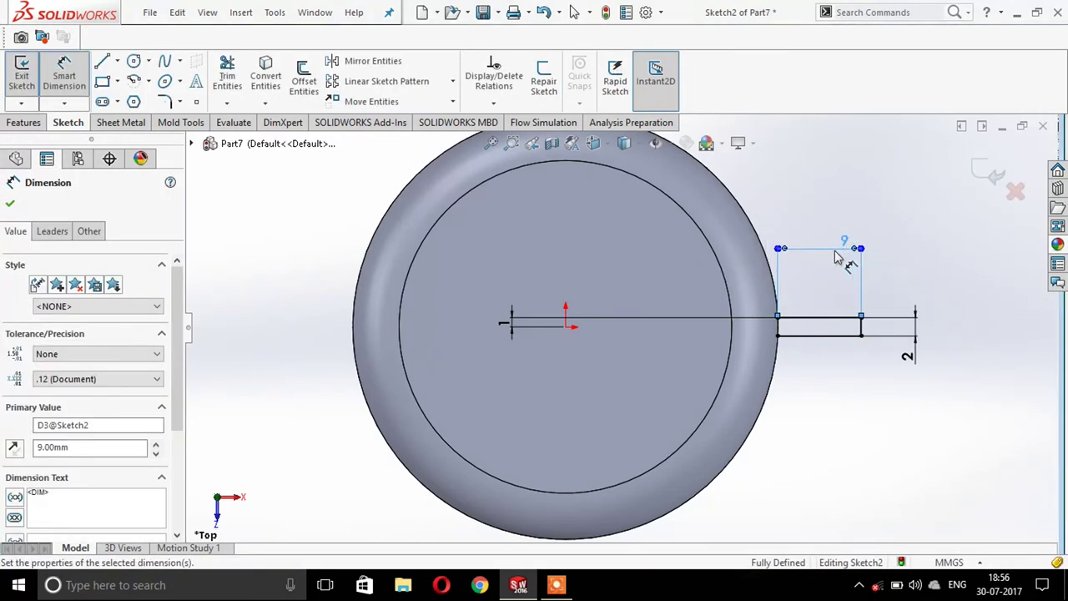
{"action": "left_click", "coordinate": [11, 206]}
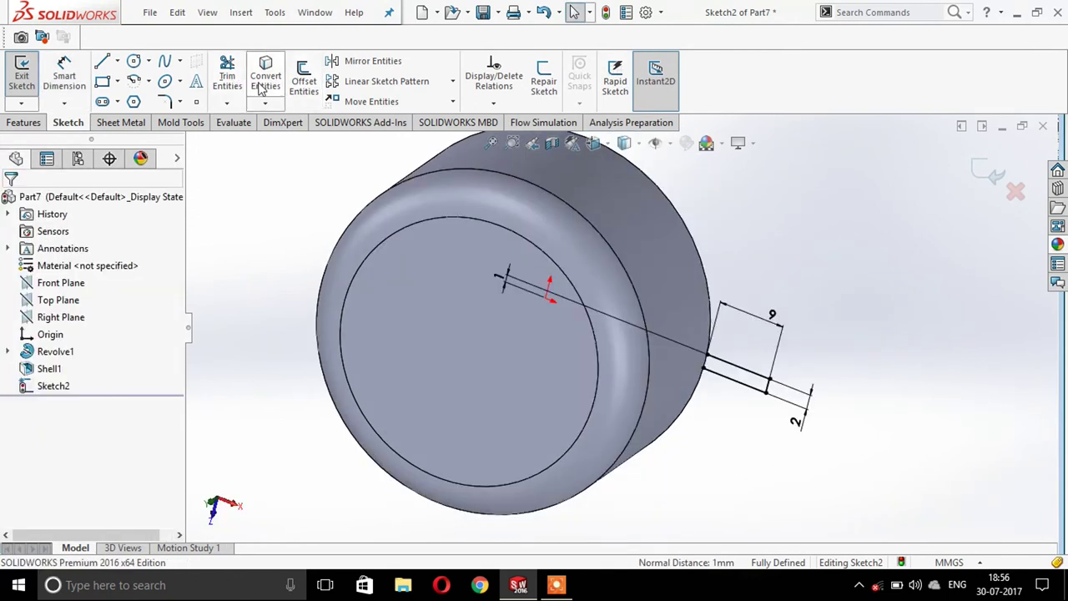
Convert the cap's outer circular edge into the sketch.
{"action": "left_click", "coordinate": [266, 75]}
{"action": "mouse_move", "coordinate": [703, 409]}
{"action": "middle_mouse_down"}
{"action": "mouse_move", "coordinate": [747, 340]}
{"action": "mouse_move", "coordinate": [732, 312]}
{"action": "middle_mouse_up"}
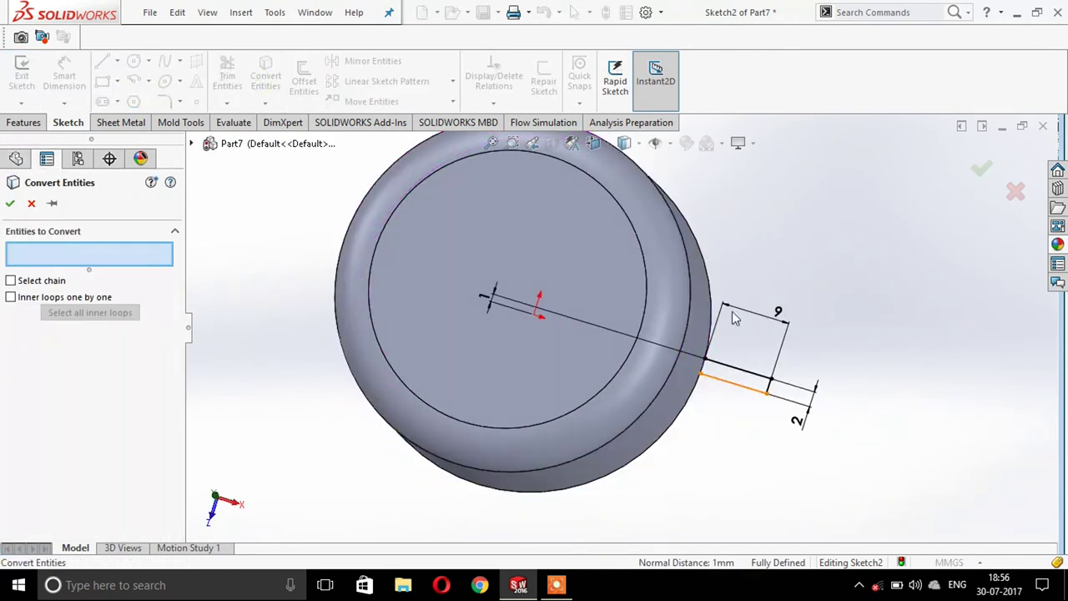
{"action": "left_click", "coordinate": [692, 326]}
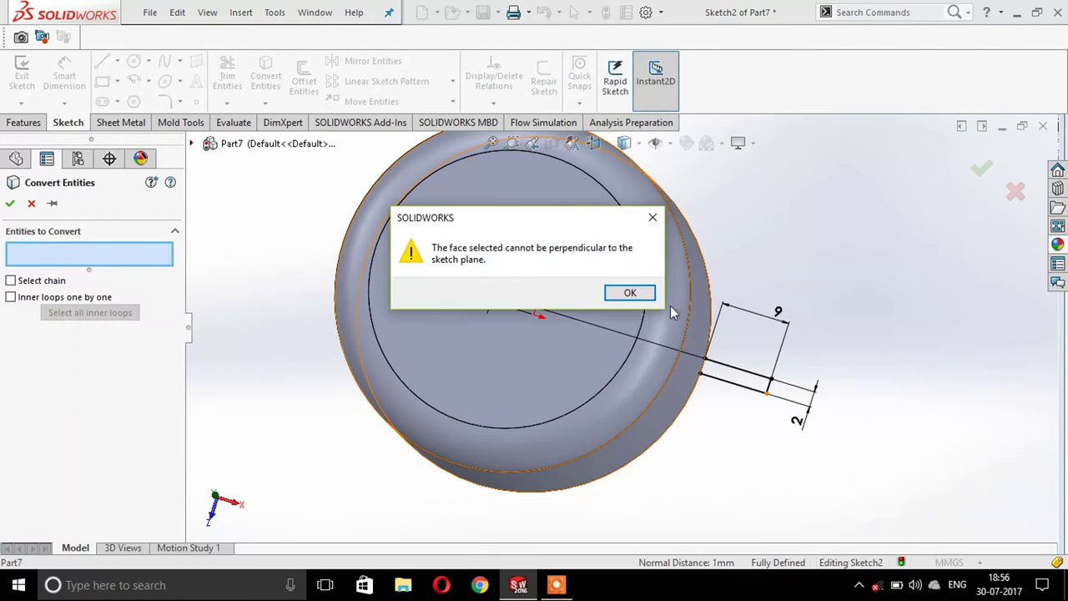
{"action": "left_click", "coordinate": [652, 217]}
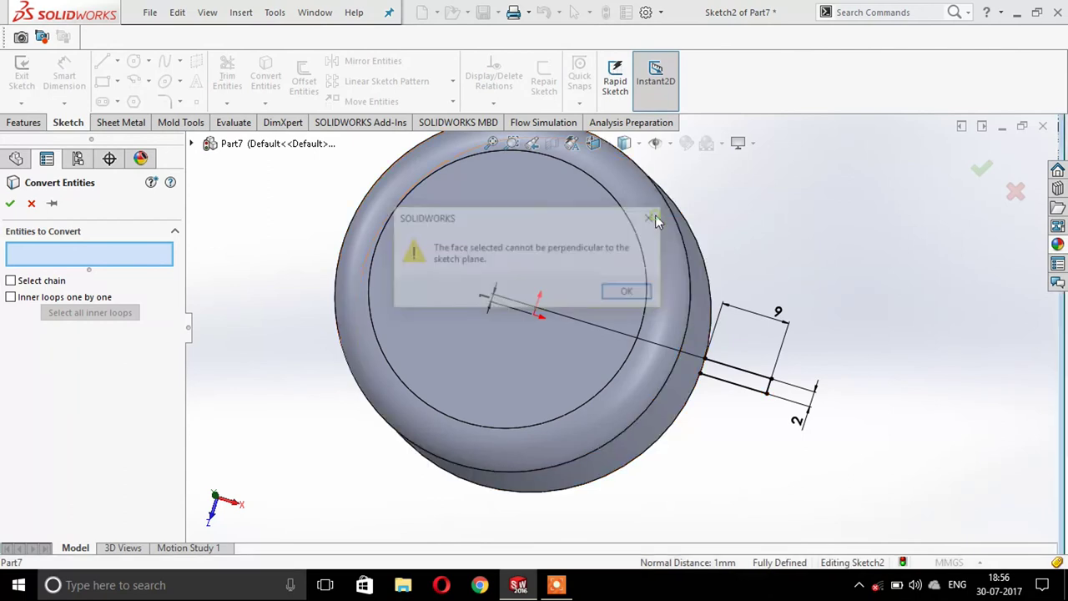
{"action": "left_click", "coordinate": [684, 346]}
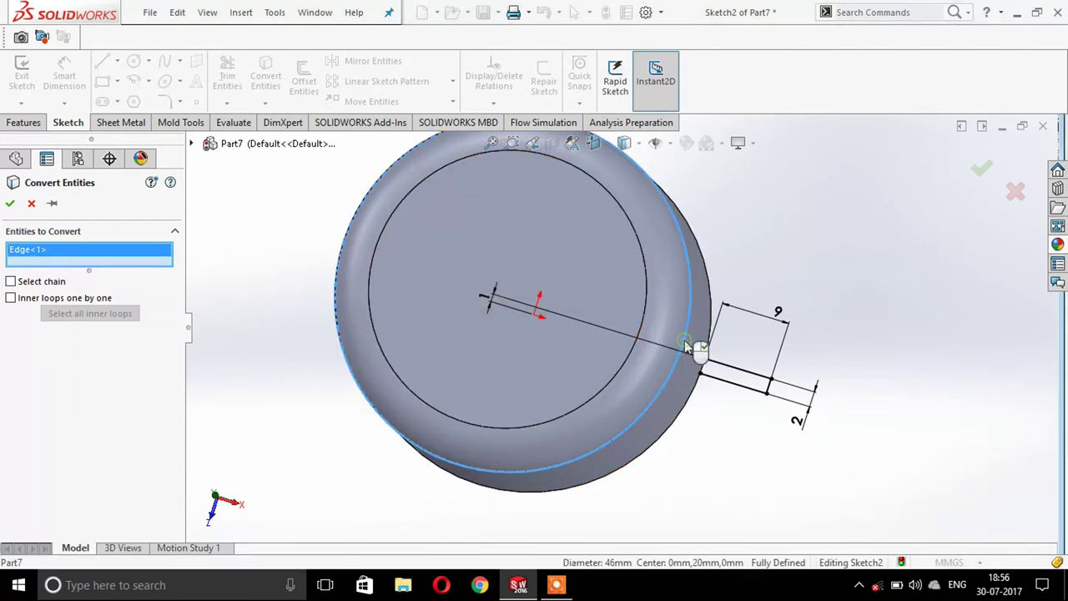
{"action": "left_click", "coordinate": [10, 203]}
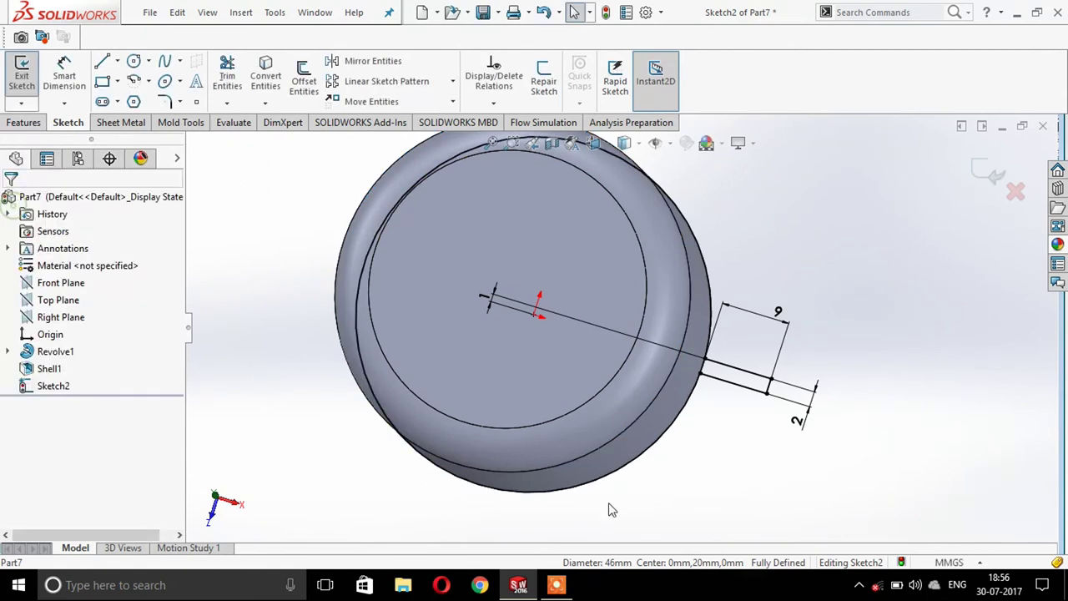
{"action": "middle_click_drag", "start_coordinate": [608, 506], "coordinate": [632, 493]}
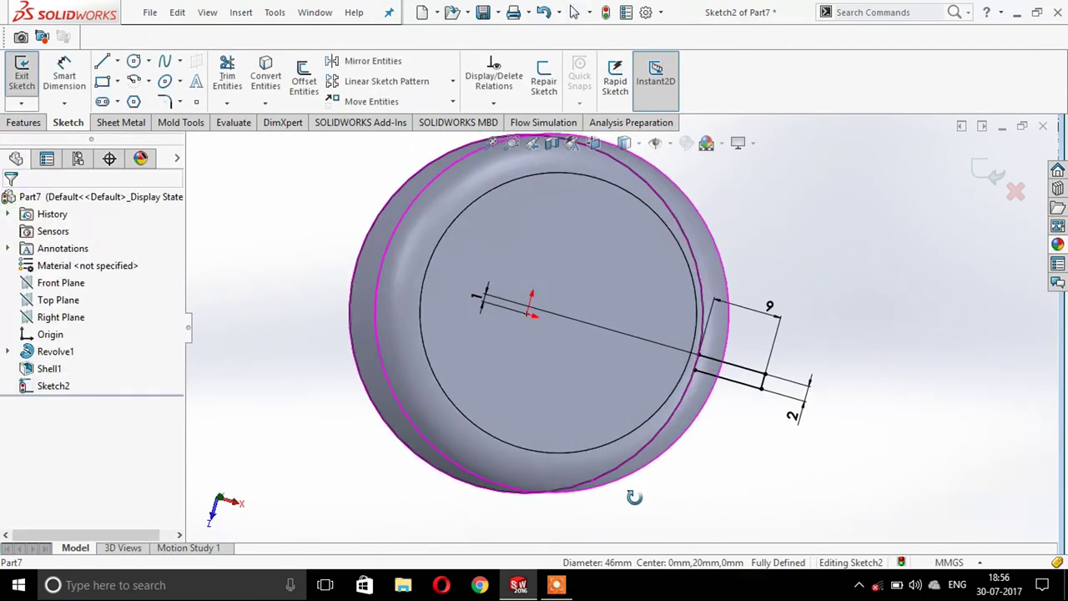
View the sketch normal and leave Trim Entities without changes.
{"action": "left_click", "coordinate": [52, 385]}
{"action": "left_click", "coordinate": [83, 359]}
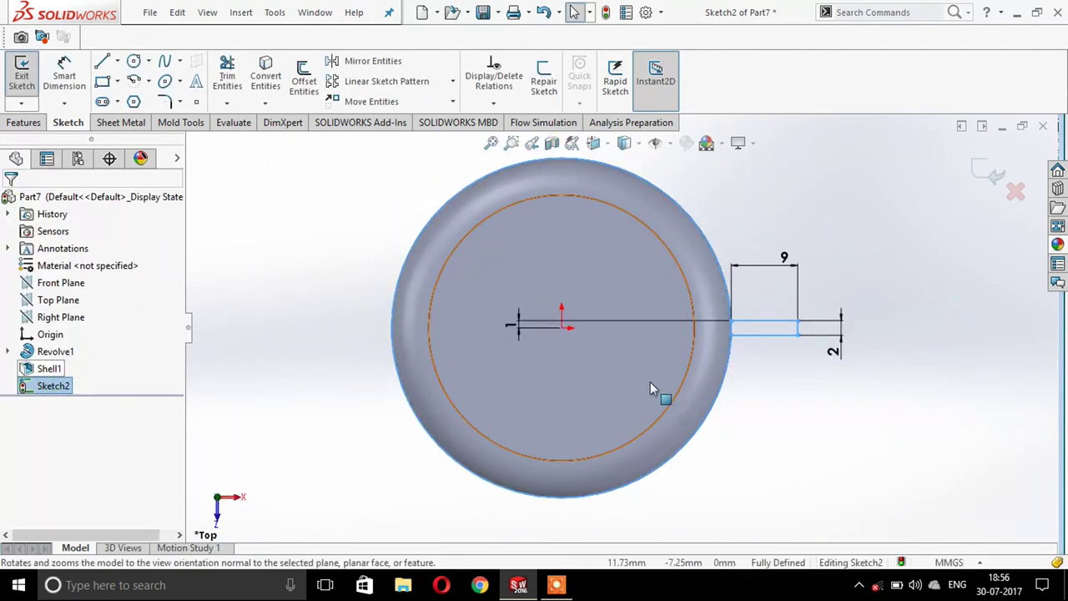
{"action": "left_click", "coordinate": [227, 75]}
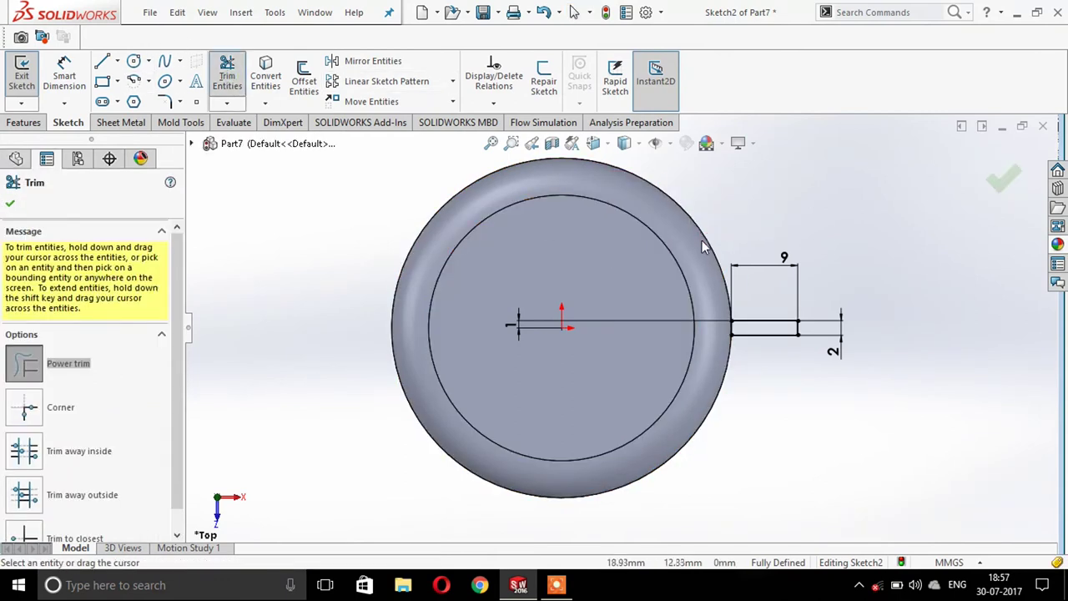
{"action": "left_click", "coordinate": [994, 192]}
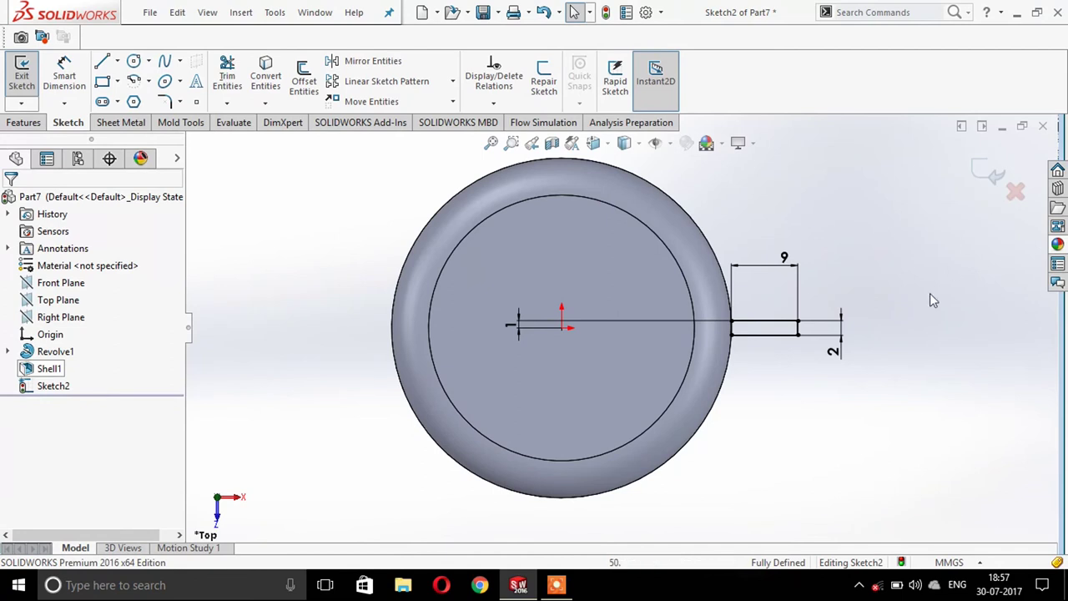
{"action": "left_click", "coordinate": [7, 123]}
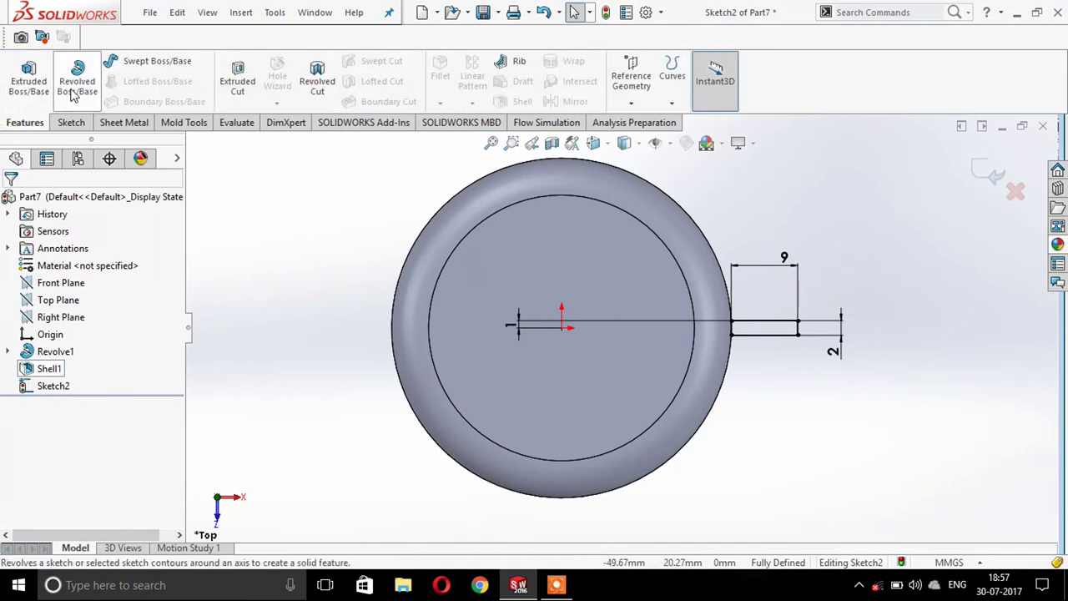
Extrude the tab sketch as a blind 15 mm boss, after first trying 12 mm.
{"action": "left_click", "coordinate": [29, 79]}
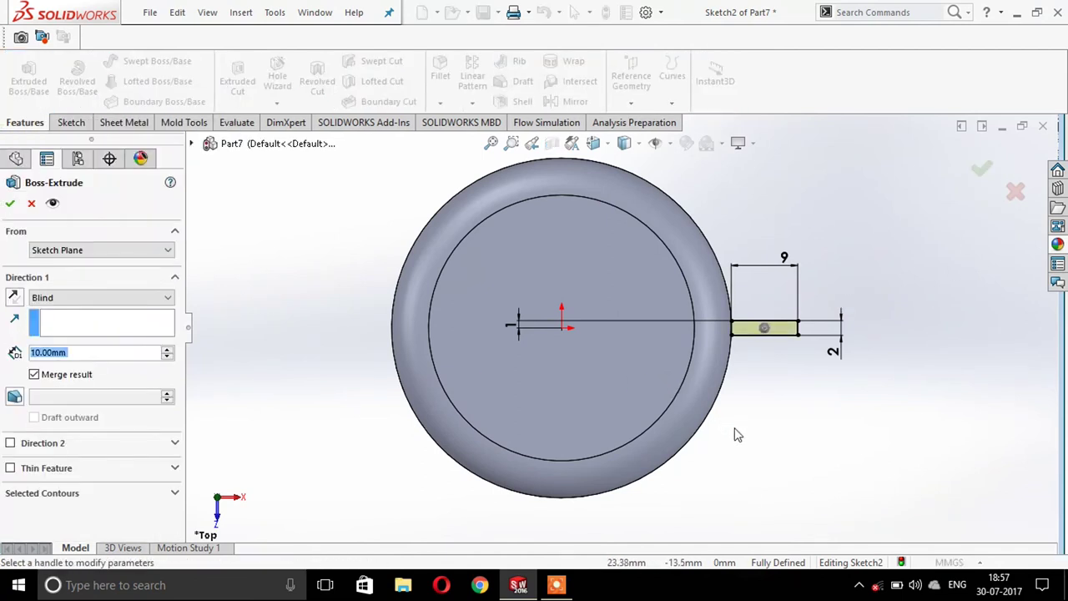
{"action": "mouse_move", "coordinate": [639, 425]}
{"action": "middle_mouse_down"}
{"action": "mouse_move", "coordinate": [677, 262]}
{"action": "mouse_move", "coordinate": [751, 441]}
{"action": "middle_mouse_up"}
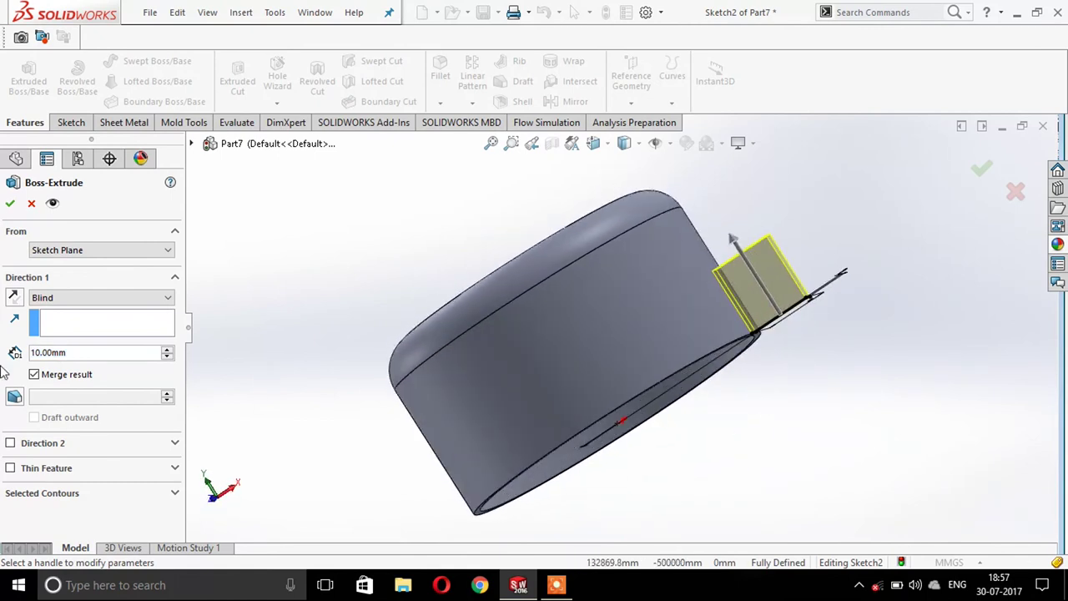
{"action": "double_click", "coordinate": [101, 352]}
{"action": "type", "text": "12"}
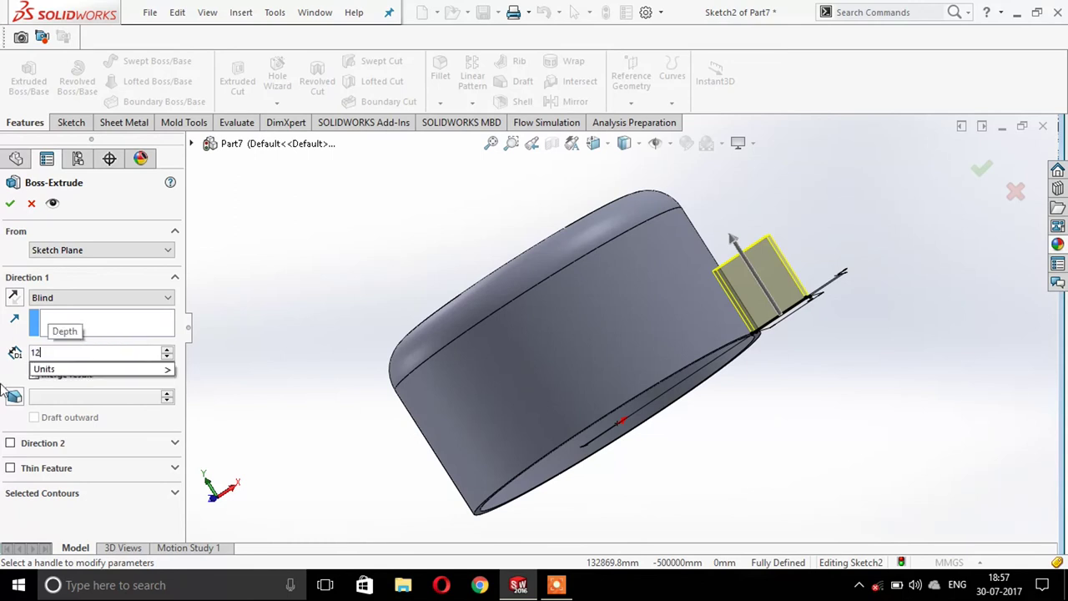
{"action": "type", "text": "5"}
{"action": "key", "text": "Return"}
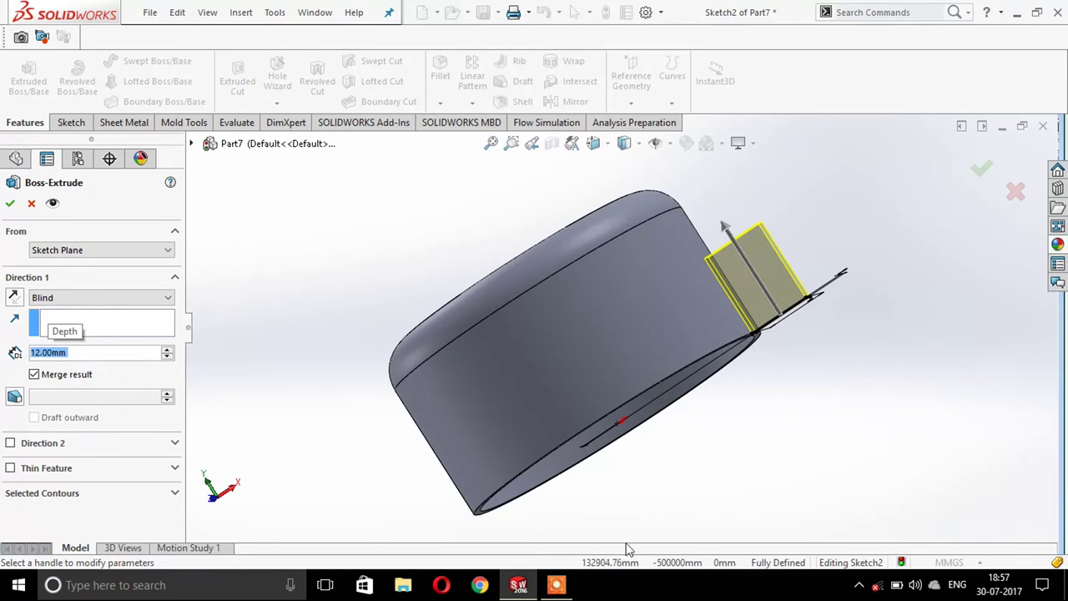
{"action": "middle_click_drag", "start_coordinate": [784, 463], "coordinate": [802, 439]}
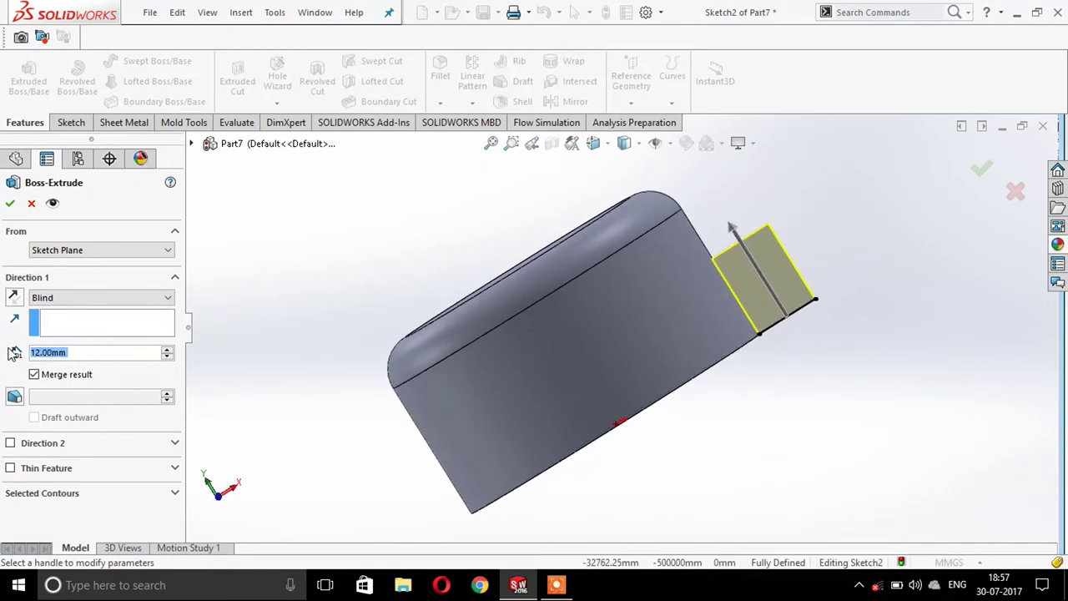
{"action": "type", "text": "15"}
{"action": "key", "text": "Return"}
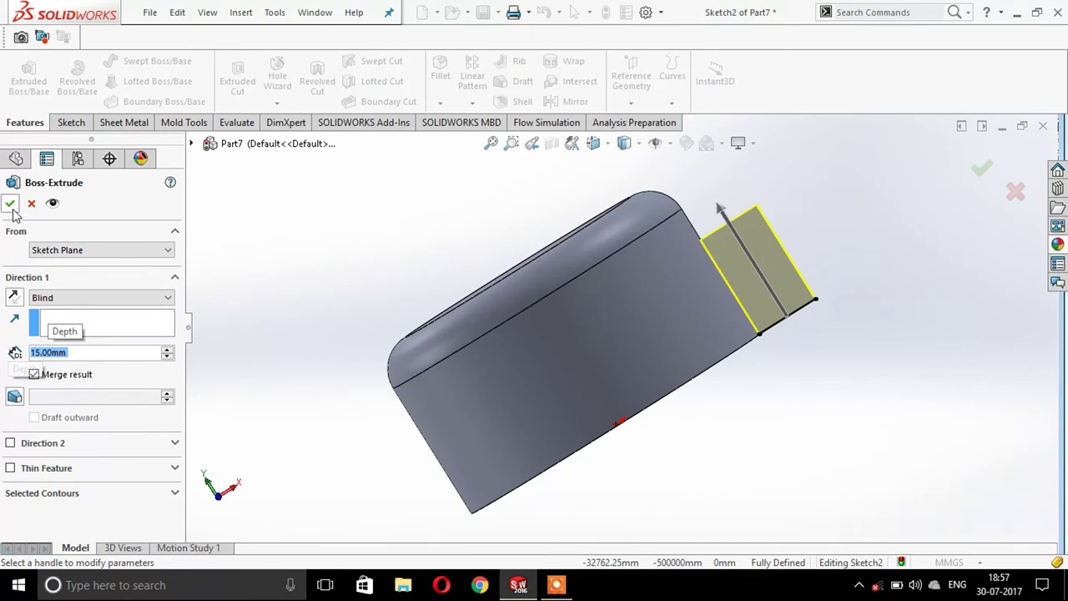
{"action": "left_click", "coordinate": [10, 206]}
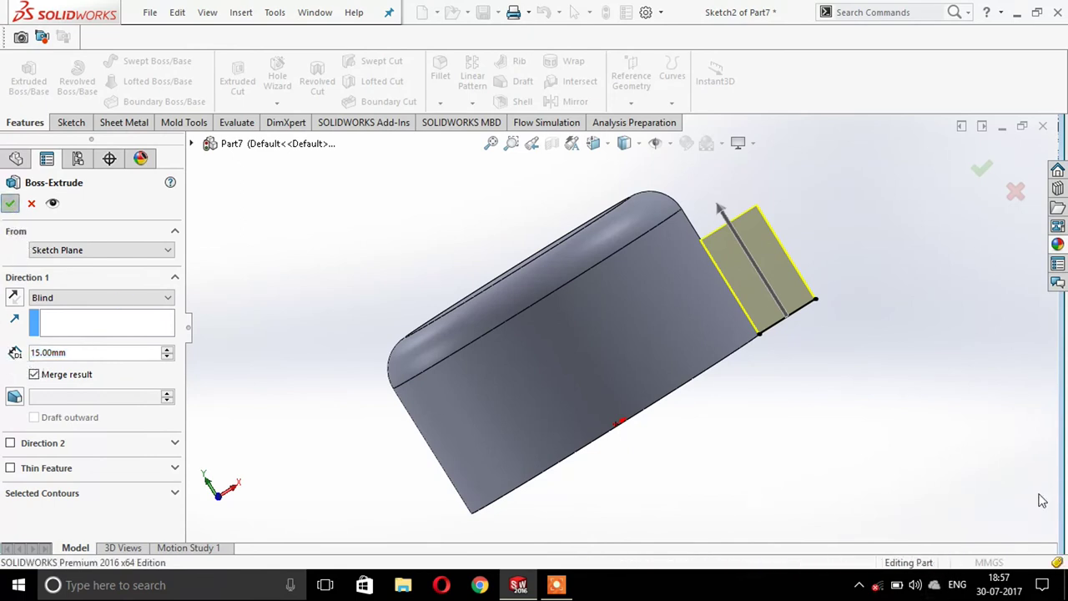
{"action": "middle_click_drag", "start_coordinate": [863, 303], "coordinate": [832, 424]}
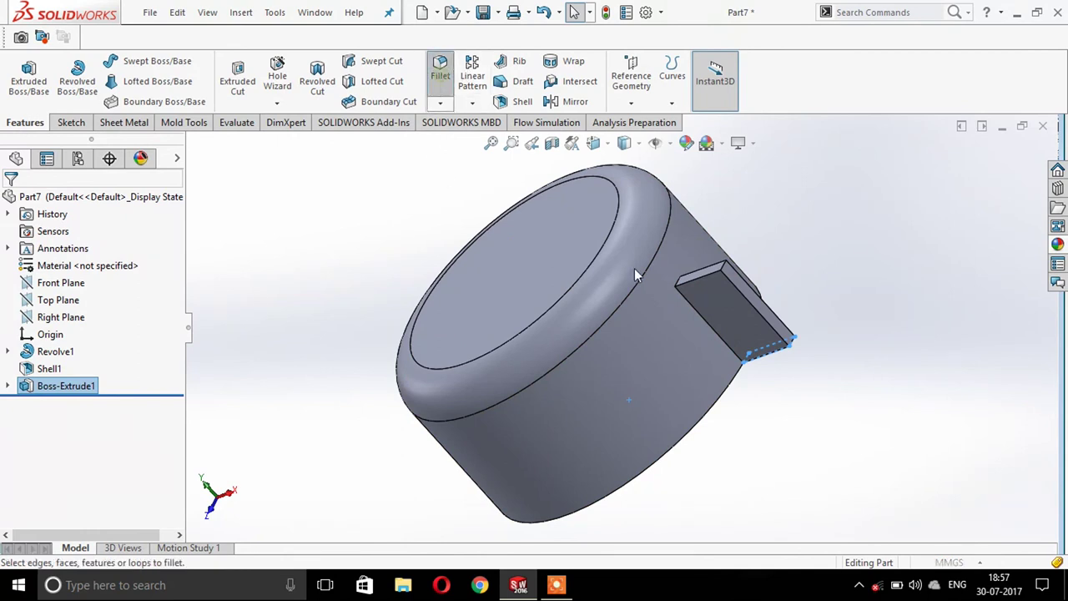
Fillet the tab's outer edge with a 5 mm radius.
{"action": "left_click", "coordinate": [440, 74]}
{"action": "scroll", "coordinate": [804, 284], "scroll_direction": "down", "scroll_amount": 1}
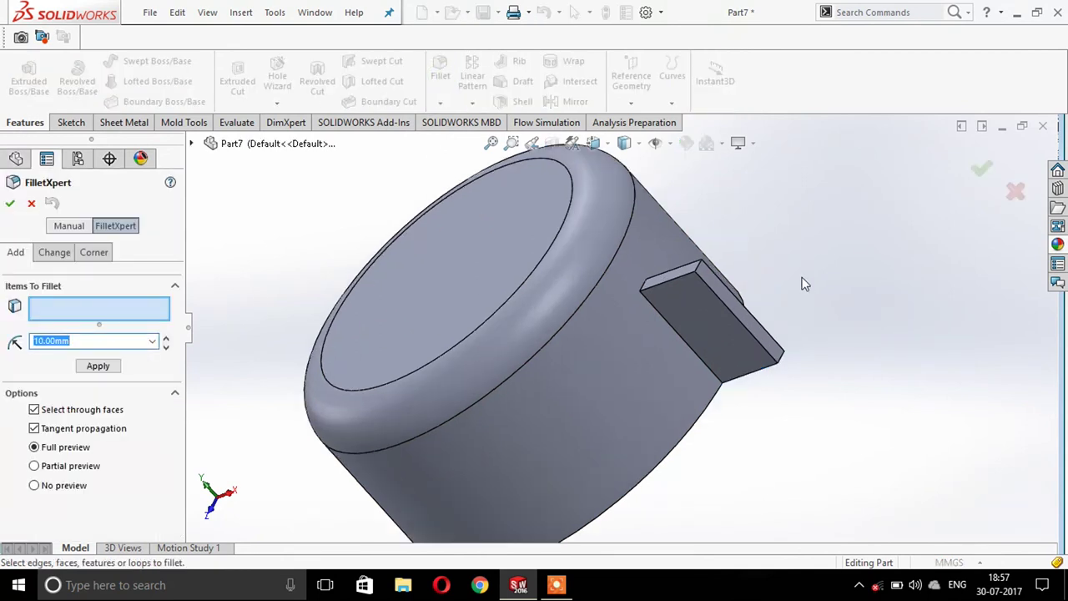
{"action": "left_click", "coordinate": [698, 274]}
{"action": "middle_click_drag", "start_coordinate": [711, 307], "coordinate": [842, 343]}
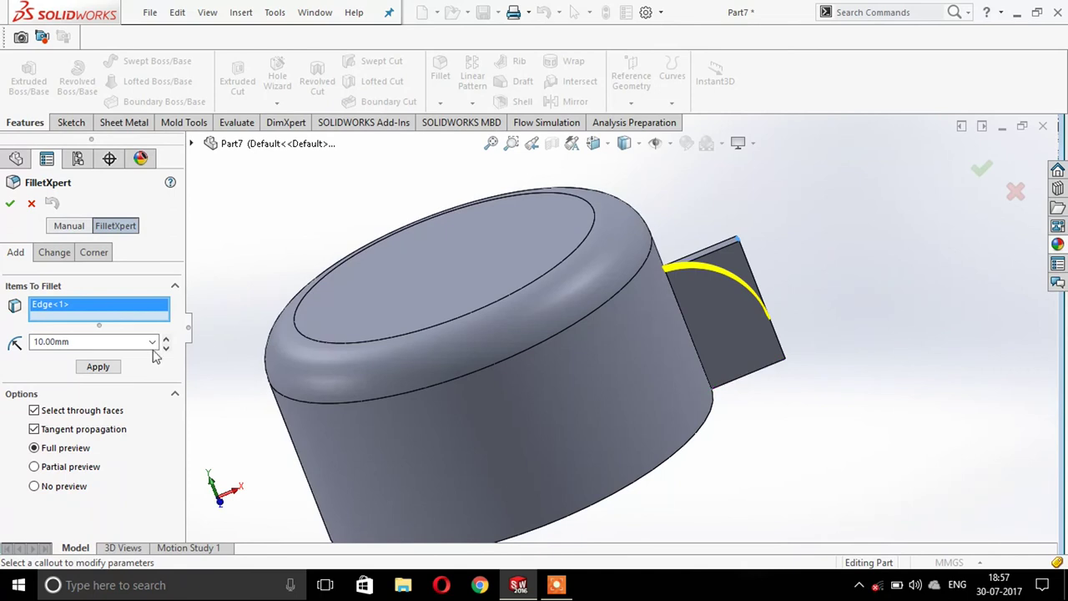
{"action": "left_click", "coordinate": [101, 344]}
{"action": "type", "text": "5"}
{"action": "key", "text": "Return"}
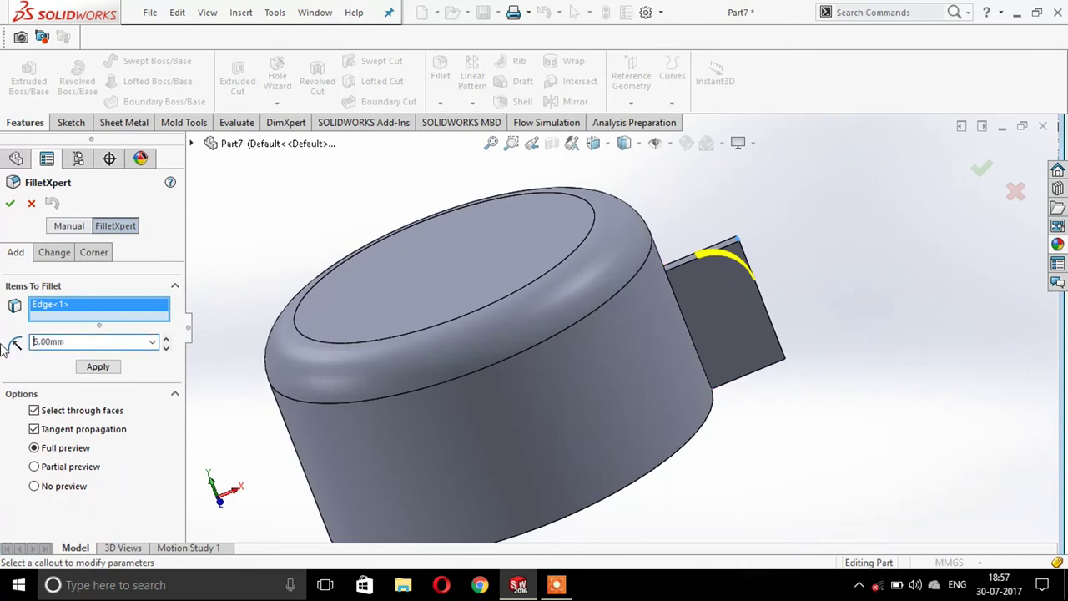
{"action": "left_click", "coordinate": [8, 204]}
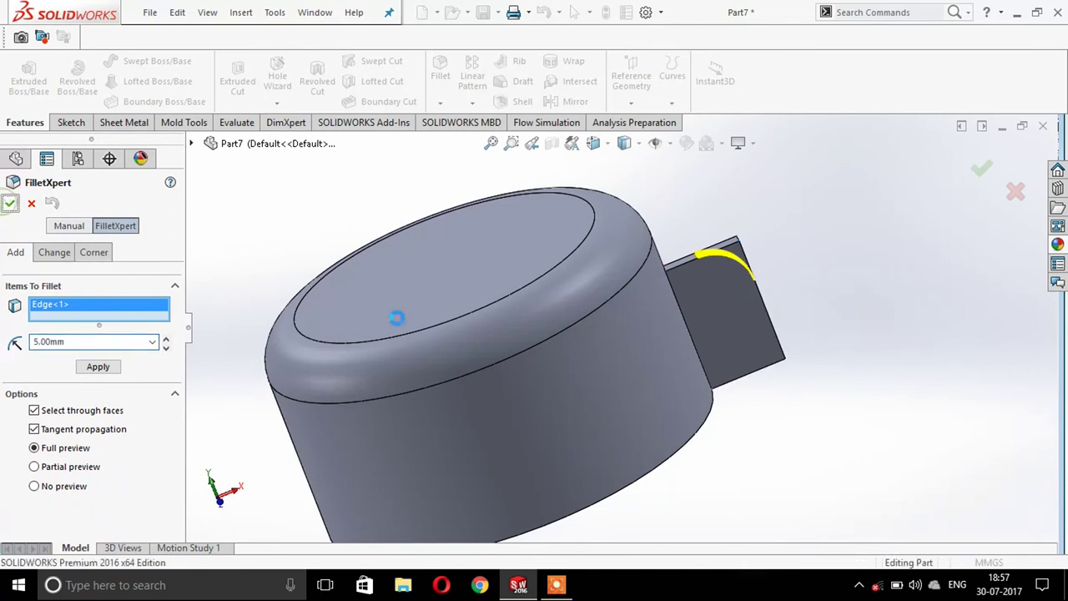
{"action": "mouse_move", "coordinate": [746, 352]}
{"action": "middle_mouse_down"}
{"action": "mouse_move", "coordinate": [723, 399]}
{"action": "mouse_move", "coordinate": [682, 175]}
{"action": "mouse_move", "coordinate": [688, 233]}
{"action": "middle_mouse_up"}
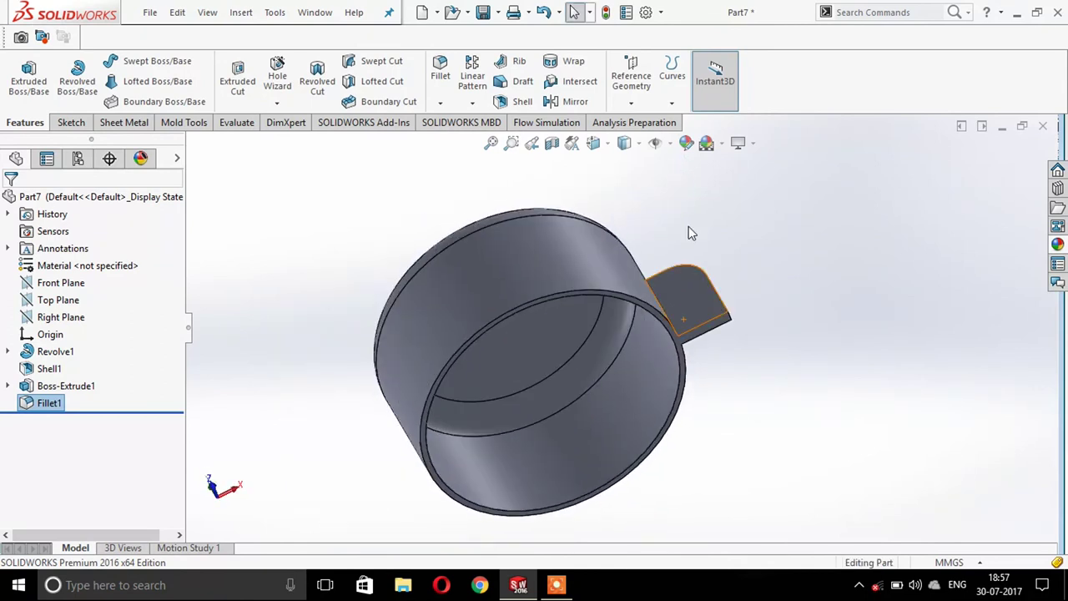
Save the part as Cap.
{"action": "key", "text": "ctrl+s"}
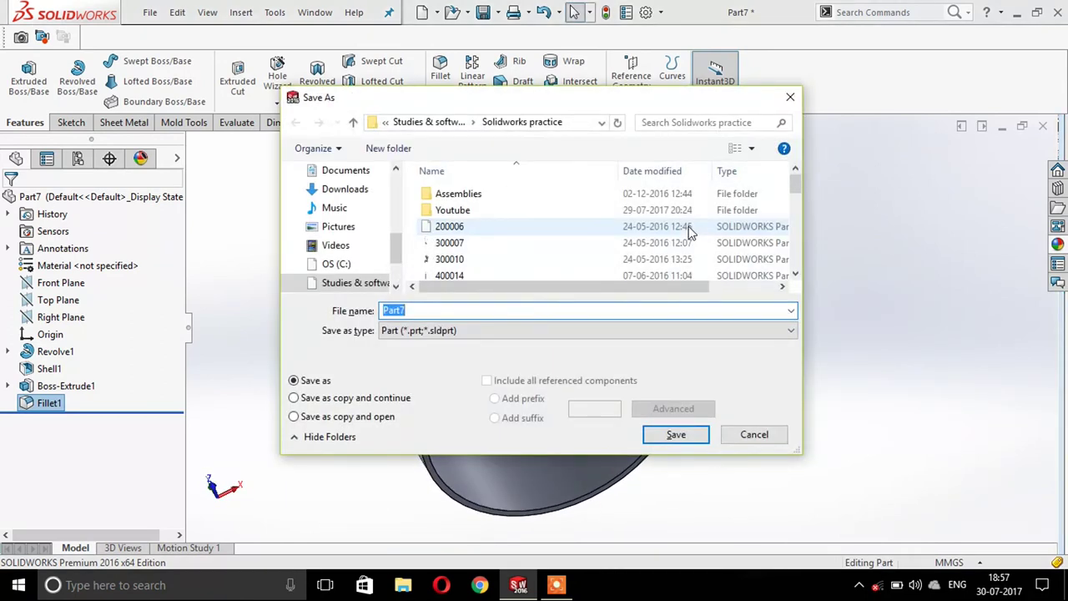
{"action": "type", "text": "Cap"}
{"action": "key", "text": "Return"}
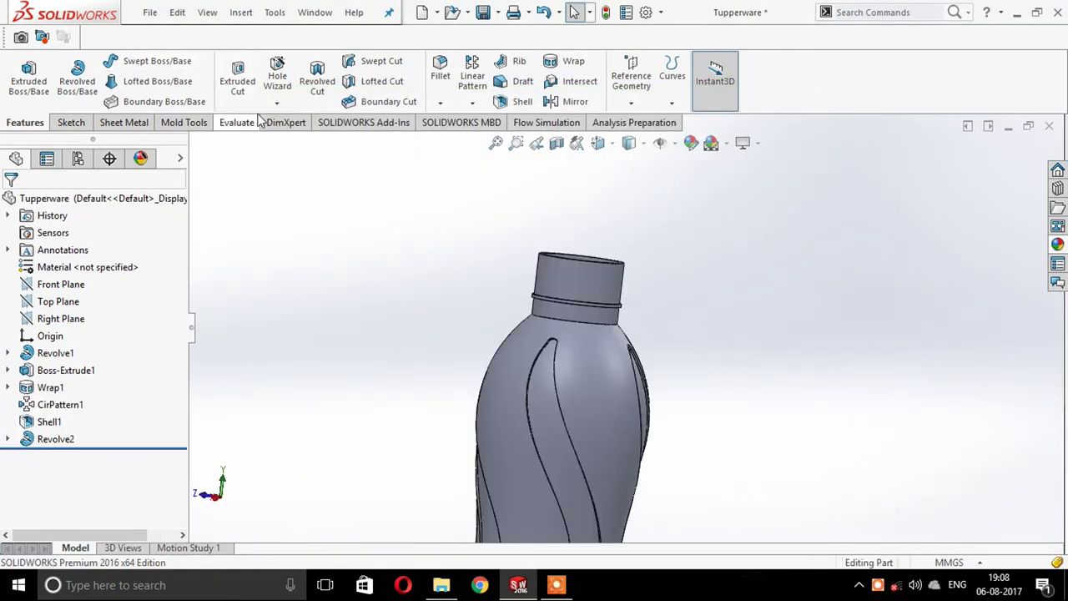
Add an Inch Die #0-80 cut thread on the bottle neck's top rim edge.
{"action": "left_click", "coordinate": [275, 103]}
{"action": "left_click", "coordinate": [299, 143]}
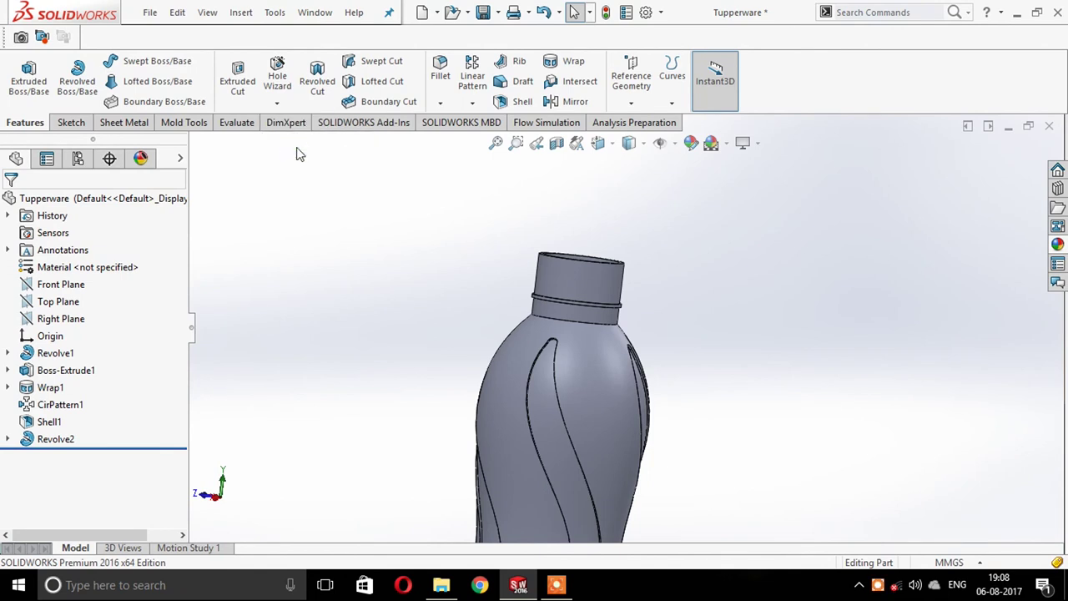
{"action": "scroll", "coordinate": [604, 271], "scroll_direction": "down", "scroll_amount": 2}
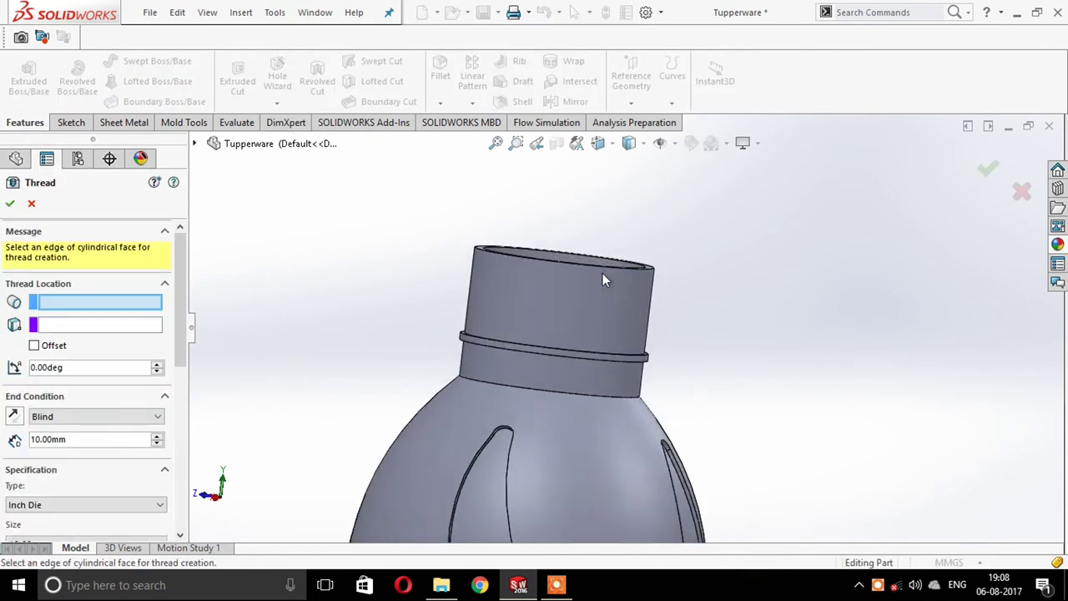
{"action": "scroll", "coordinate": [602, 273], "scroll_direction": "down", "scroll_amount": 2}
{"action": "scroll", "coordinate": [618, 276], "scroll_direction": "down", "scroll_amount": 2}
{"action": "middle_click_drag", "start_coordinate": [694, 292], "coordinate": [570, 289]}
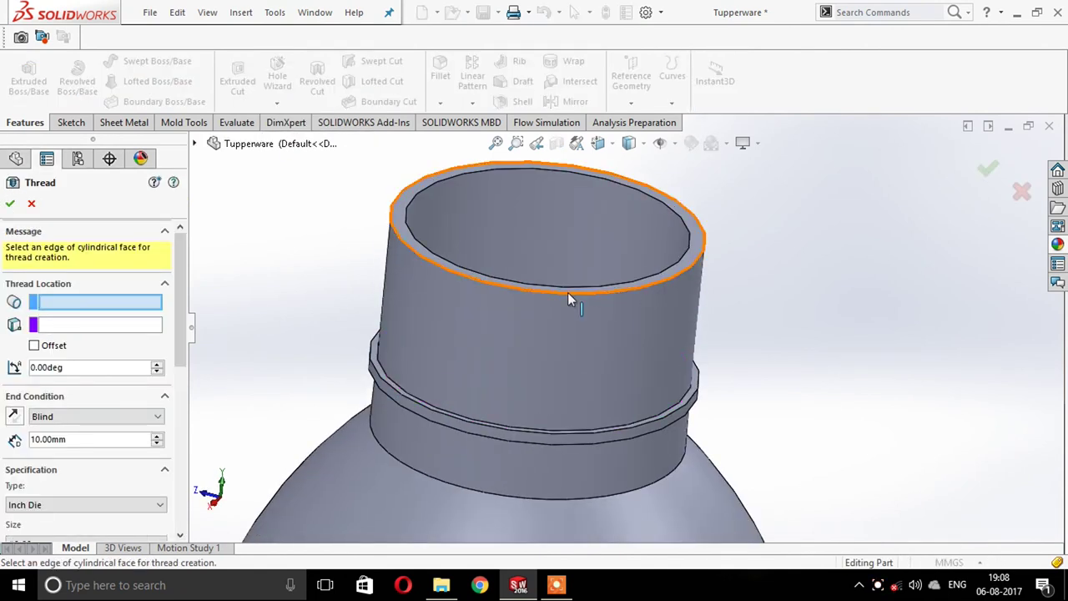
{"action": "left_click", "coordinate": [435, 385]}
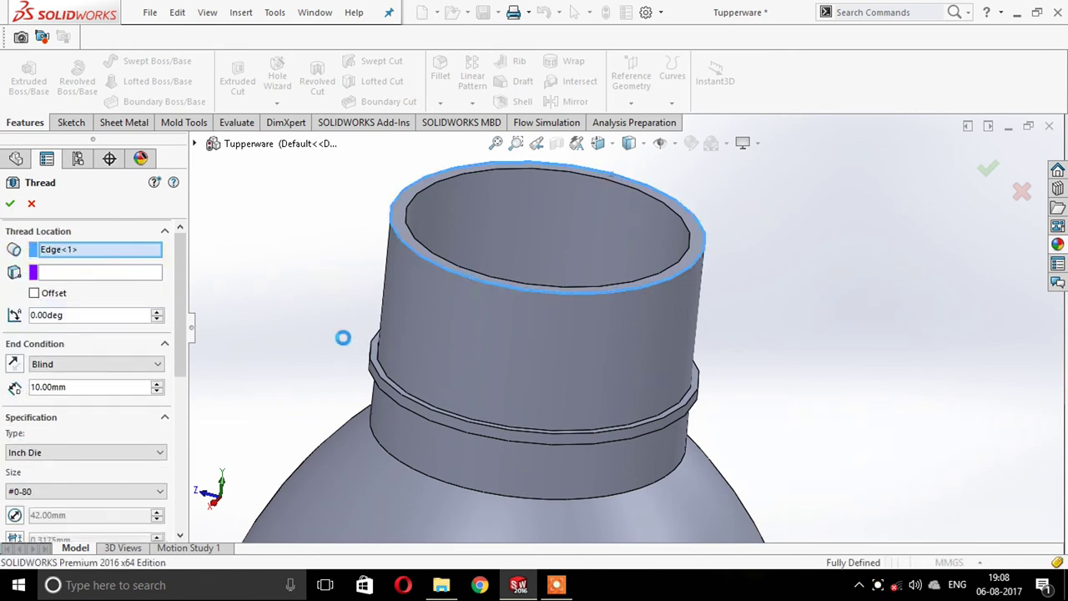
{"action": "left_click", "coordinate": [99, 278]}
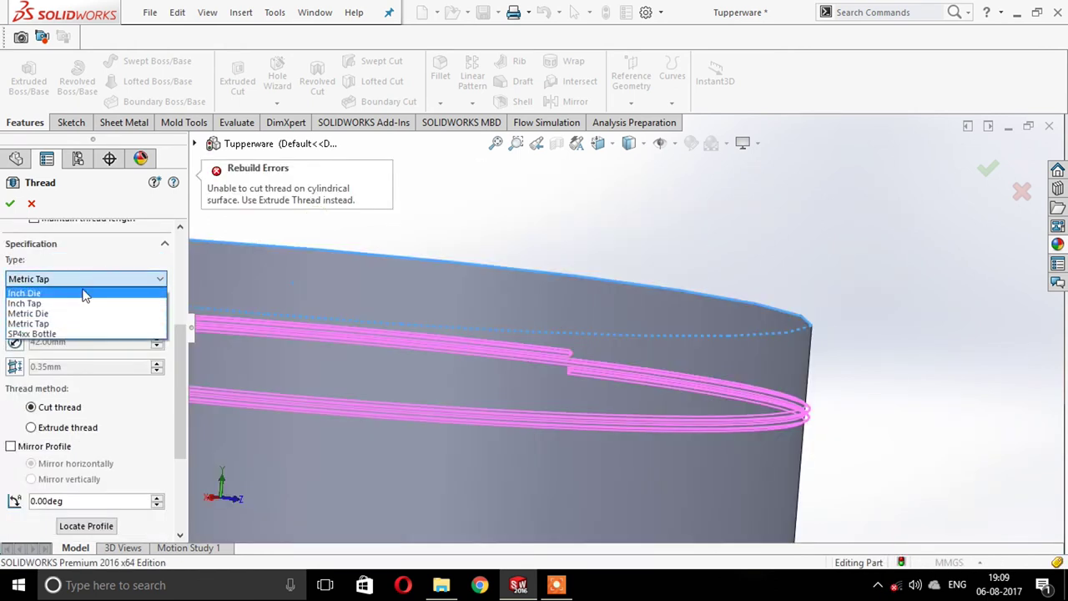
{"action": "left_click", "coordinate": [82, 293]}
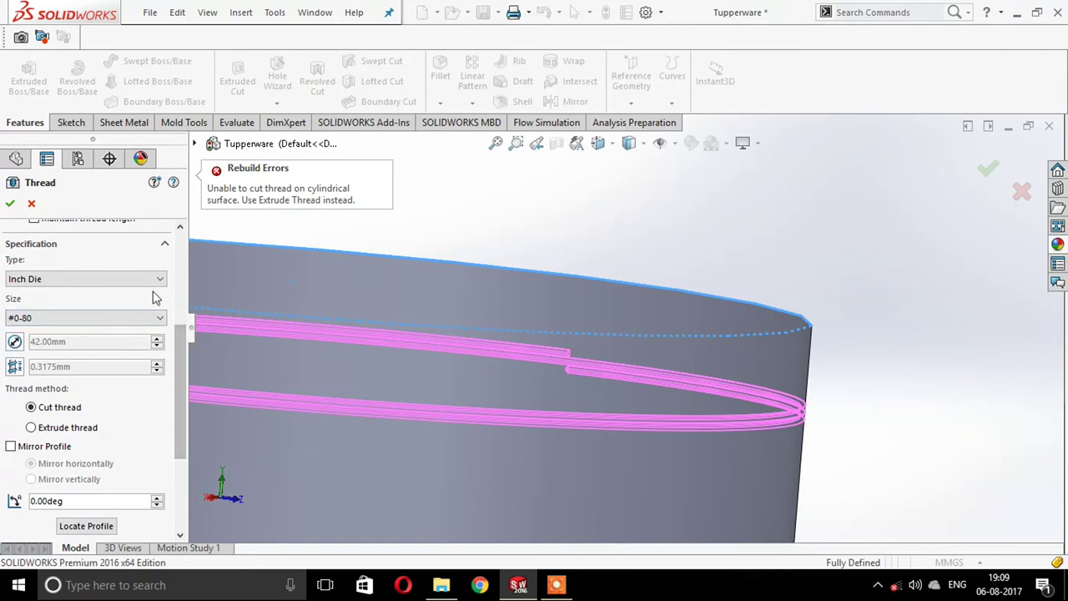
{"action": "left_click", "coordinate": [10, 202]}
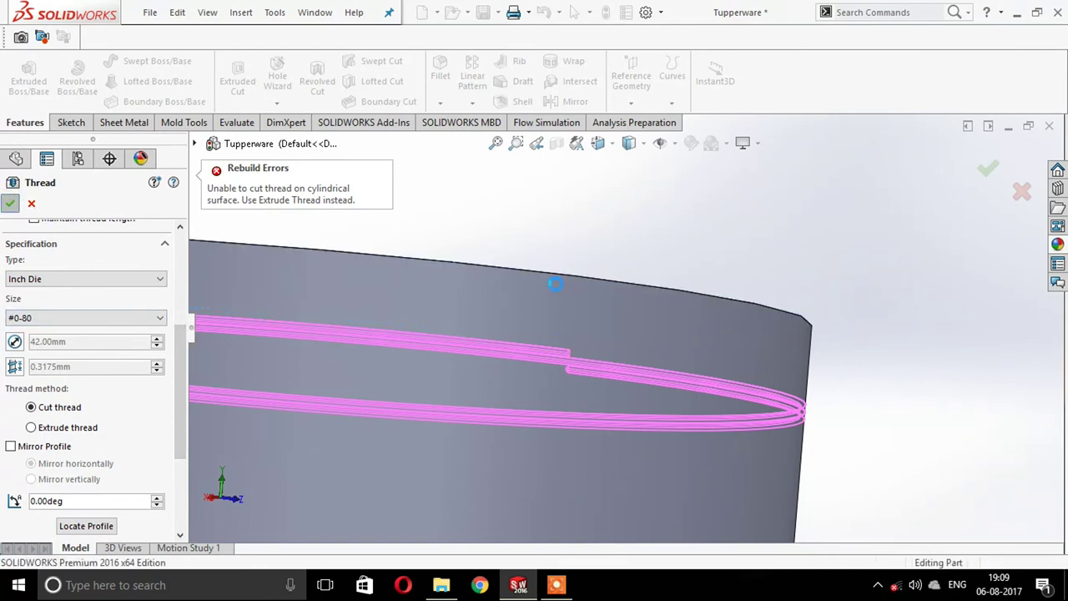
Orbit and zoom around the bottle neck to check the threads, then switch to Cap.
{"action": "middle_click_drag", "start_coordinate": [625, 342], "coordinate": [630, 393]}
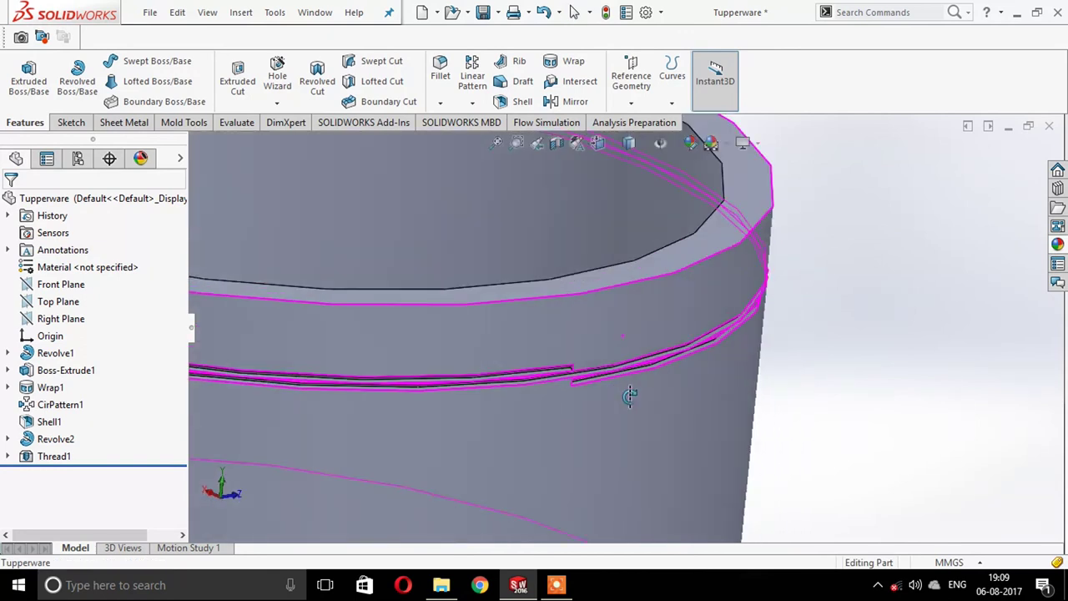
{"action": "scroll", "coordinate": [751, 362], "scroll_direction": "down", "scroll_amount": 3}
{"action": "middle_click_drag", "start_coordinate": [679, 300], "coordinate": [473, 339]}
{"action": "scroll", "coordinate": [434, 334], "scroll_direction": "up", "scroll_amount": 2}
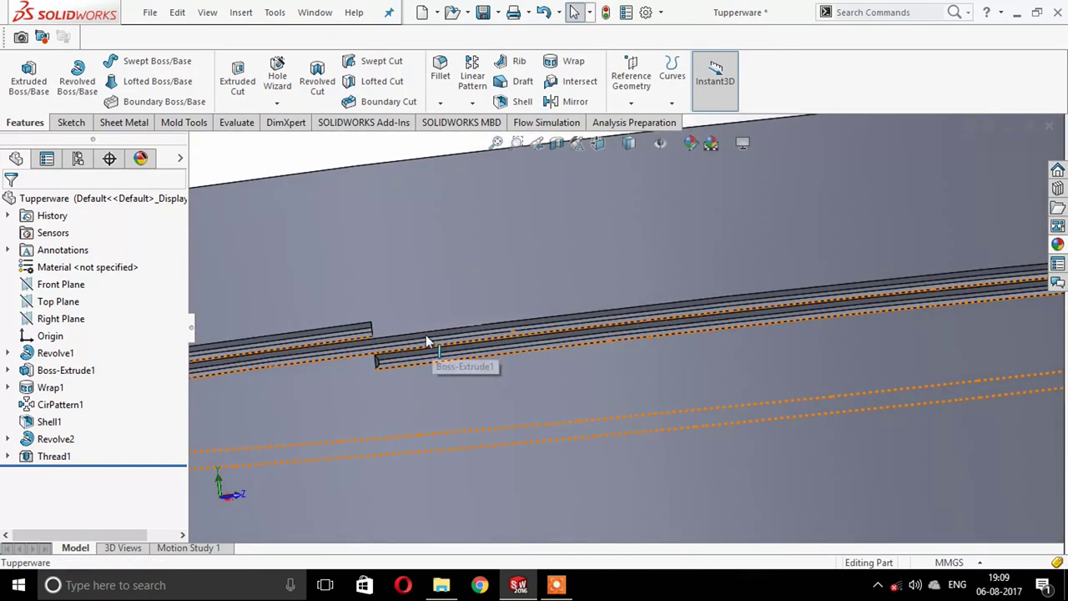
{"action": "scroll", "coordinate": [408, 320], "scroll_direction": "up", "scroll_amount": 2}
{"action": "scroll", "coordinate": [407, 320], "scroll_direction": "up", "scroll_amount": 2}
{"action": "scroll", "coordinate": [651, 300], "scroll_direction": "up", "scroll_amount": 2}
{"action": "scroll", "coordinate": [676, 276], "scroll_direction": "up", "scroll_amount": 2}
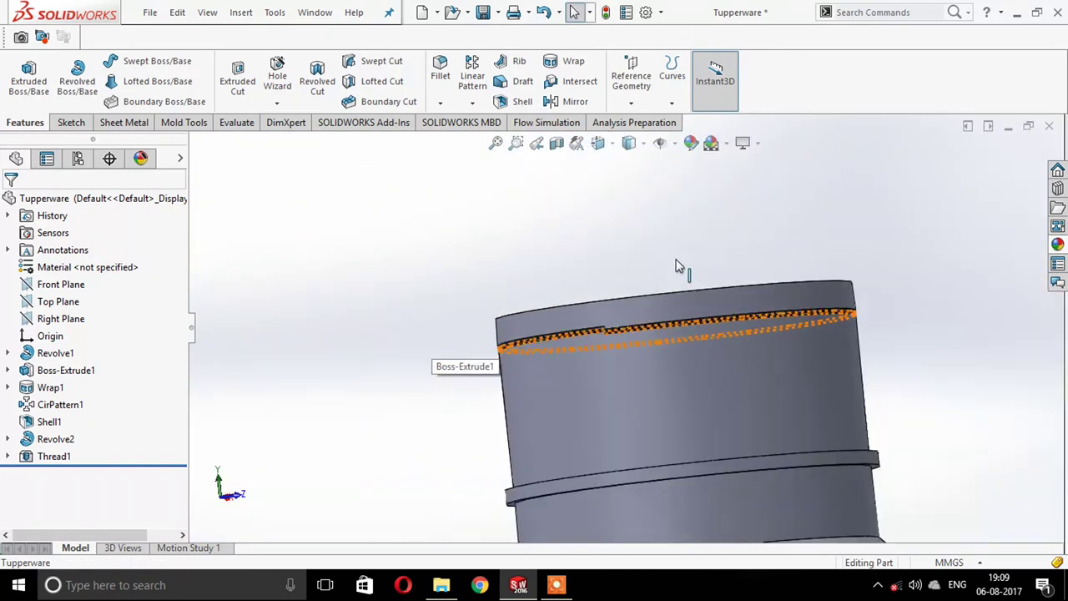
{"action": "middle_click_drag", "start_coordinate": [679, 267], "coordinate": [774, 389]}
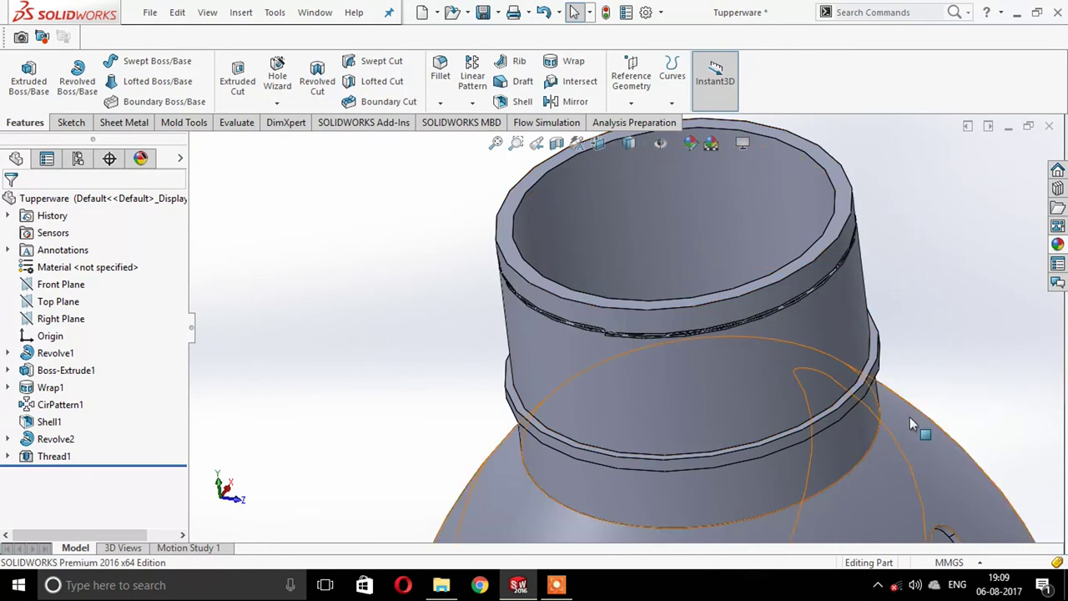
{"action": "key", "text": "ctrl+Tab"}
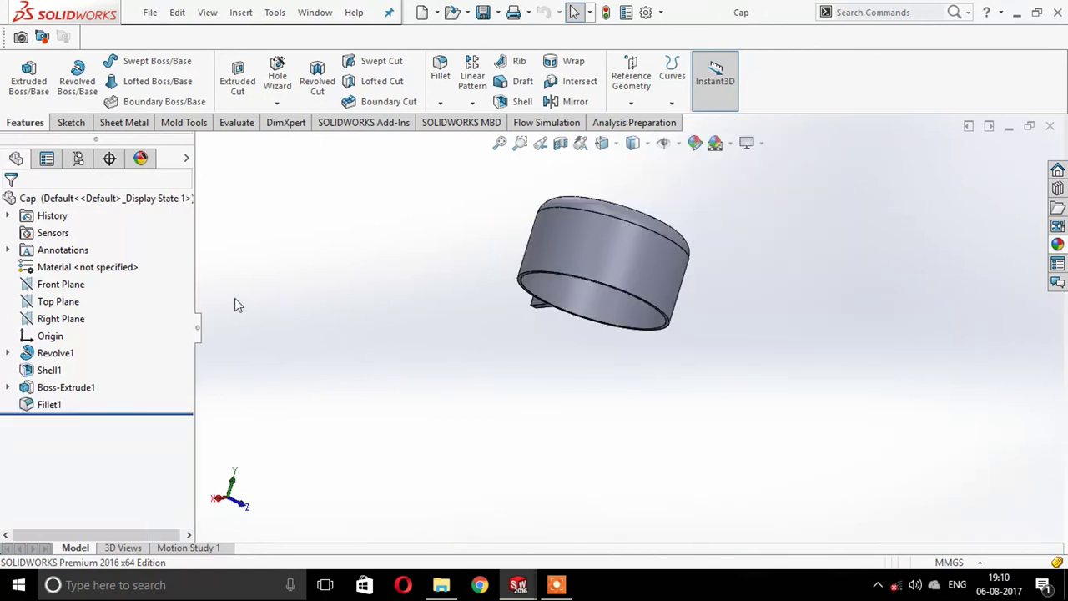
Start a Thread feature on the cap's inner rim edge.
{"action": "left_click", "coordinate": [276, 103]}
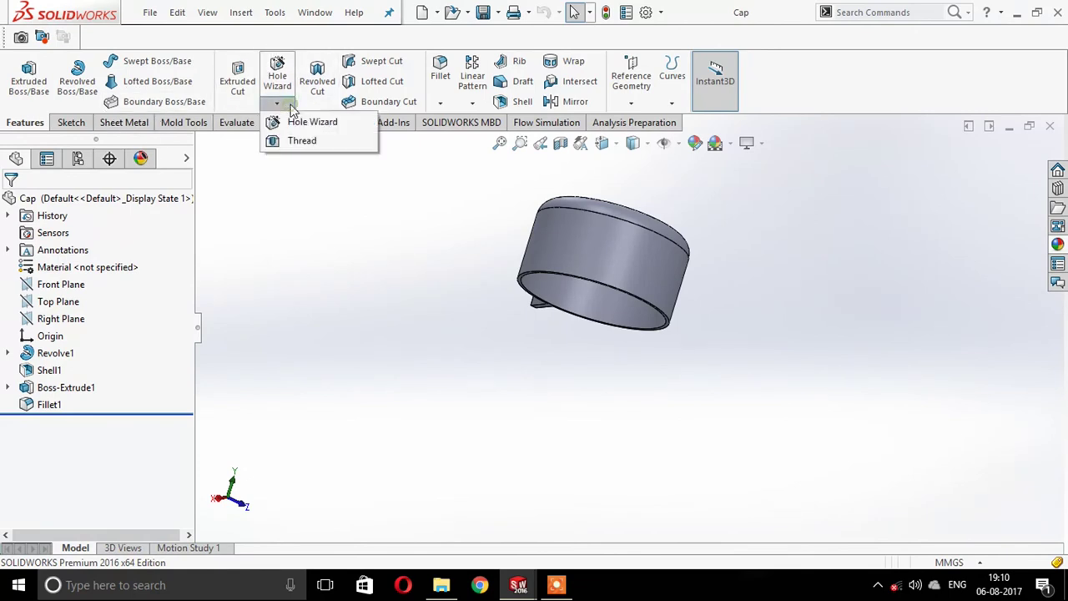
{"action": "left_click", "coordinate": [309, 150]}
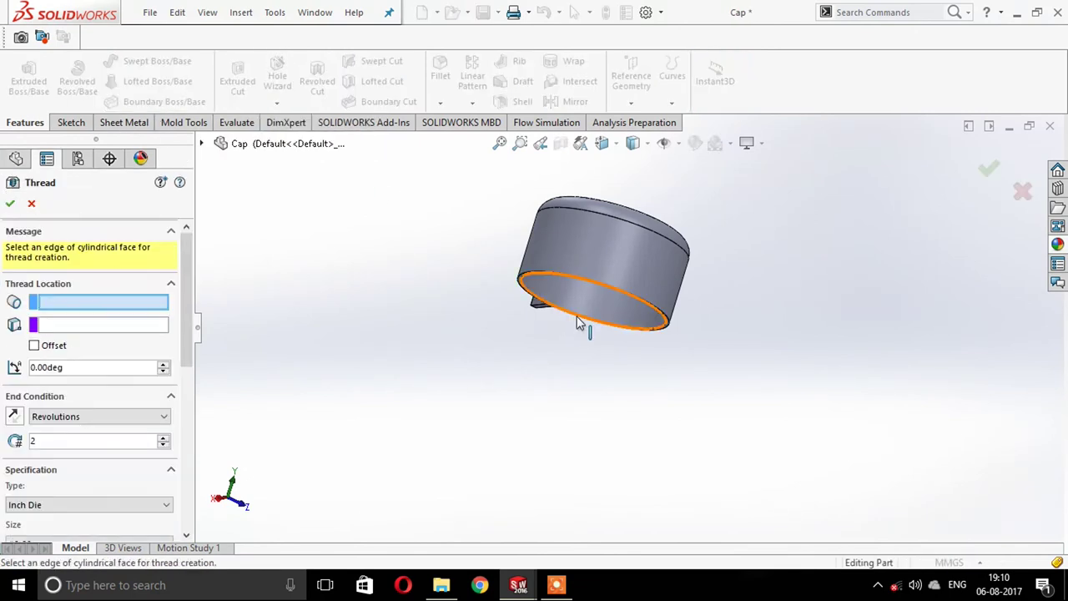
{"action": "mouse_move", "coordinate": [586, 324]}
{"action": "middle_mouse_down"}
{"action": "mouse_move", "coordinate": [570, 233]}
{"action": "mouse_move", "coordinate": [569, 249]}
{"action": "middle_mouse_up"}
{"action": "scroll", "coordinate": [569, 250], "scroll_direction": "down", "scroll_amount": 3}
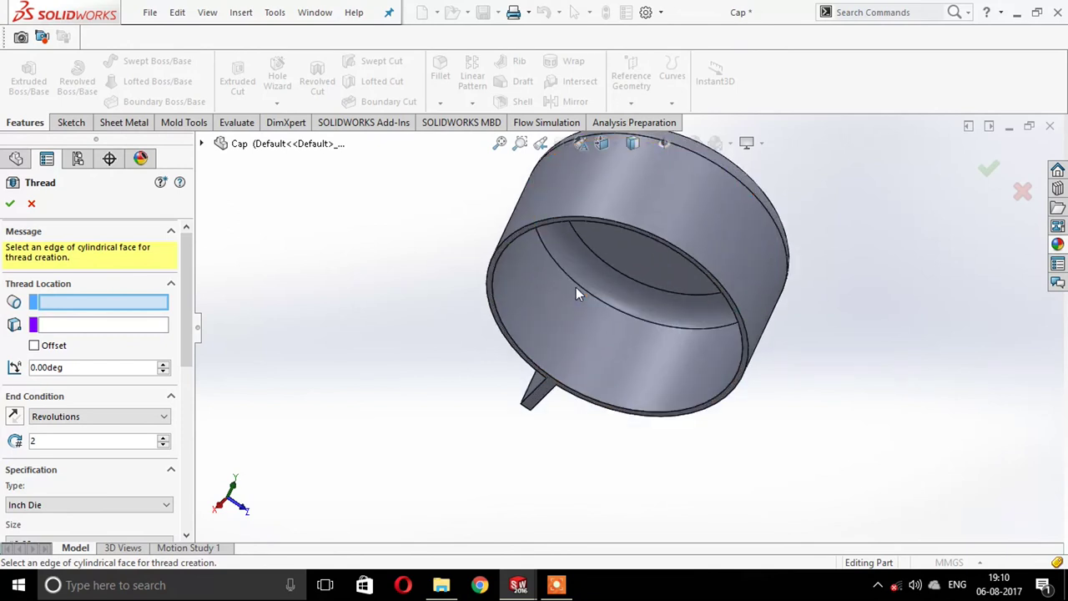
{"action": "left_click", "coordinate": [581, 292]}
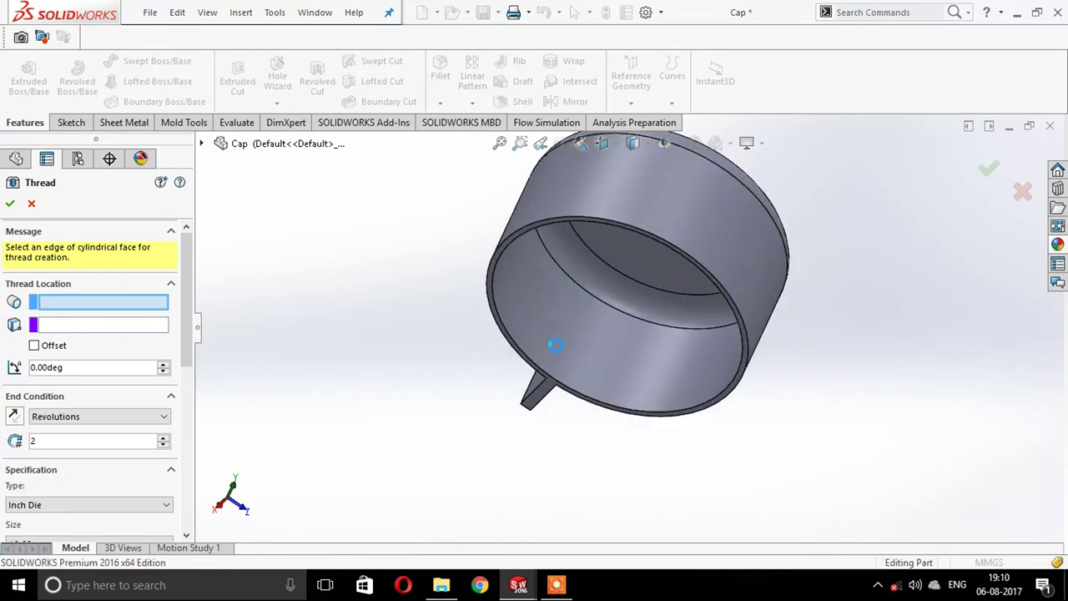
{"action": "middle_click_drag", "start_coordinate": [537, 326], "coordinate": [561, 403]}
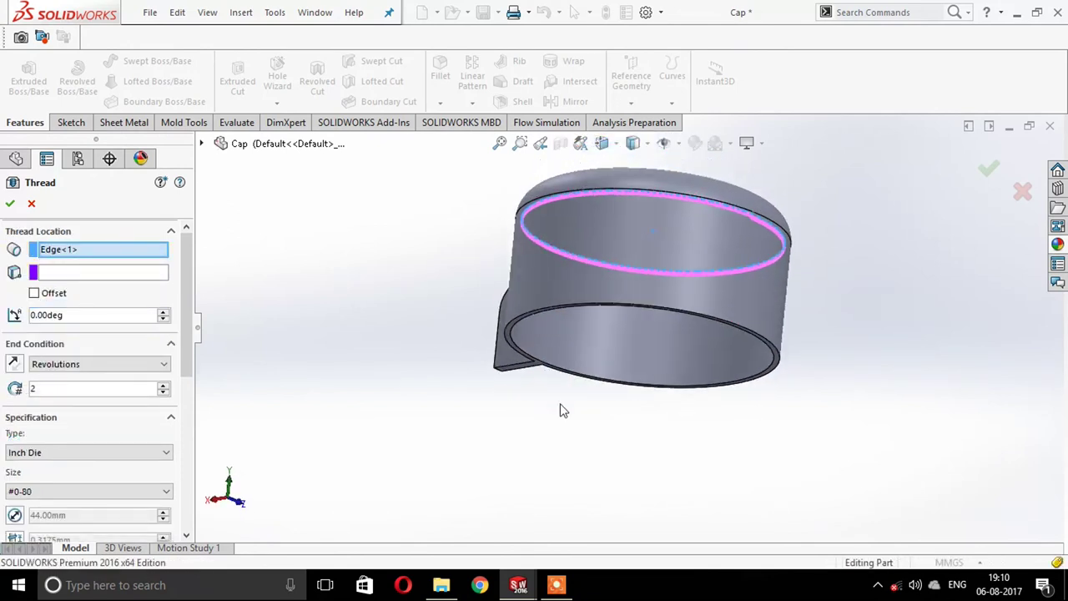
Make it an extruded thread offset 3 mm over 2 revolutions, and accept.
{"action": "left_click", "coordinate": [34, 294]}
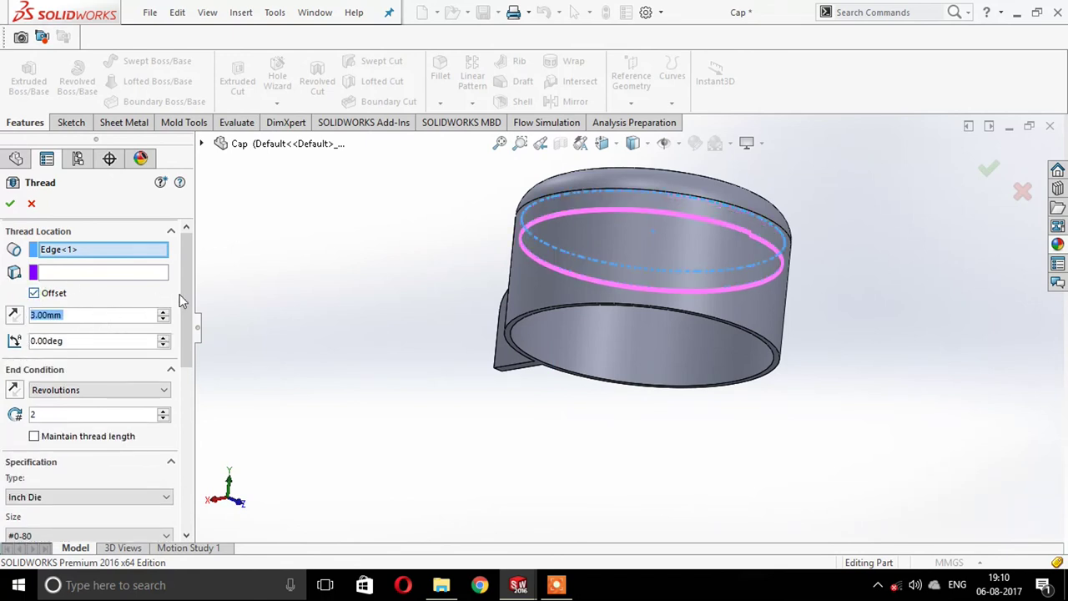
{"action": "left_click_drag", "start_coordinate": [187, 294], "coordinate": [177, 438]}
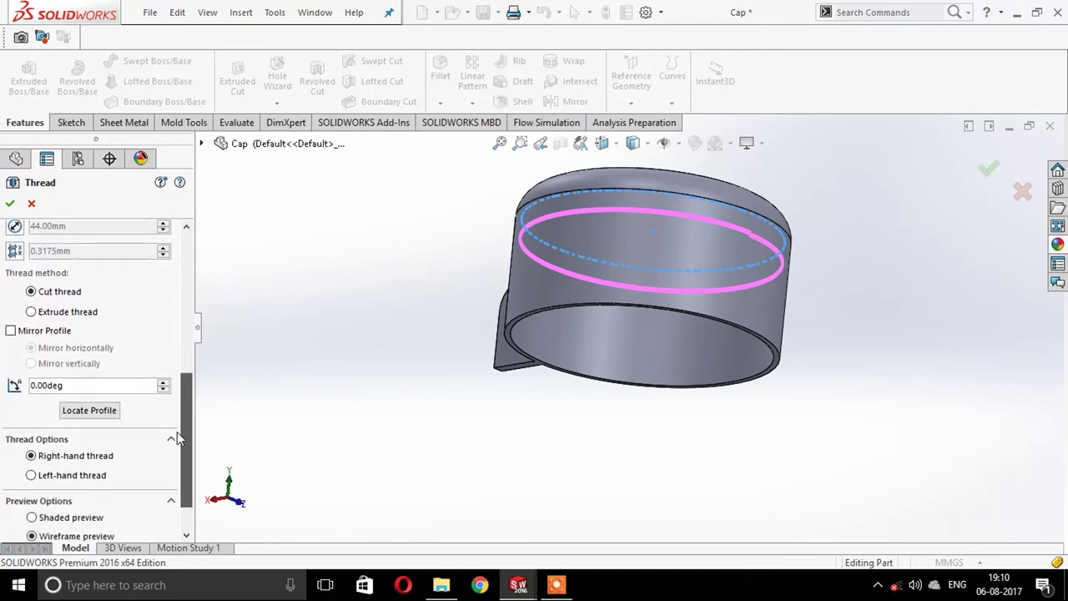
{"action": "left_click", "coordinate": [31, 311]}
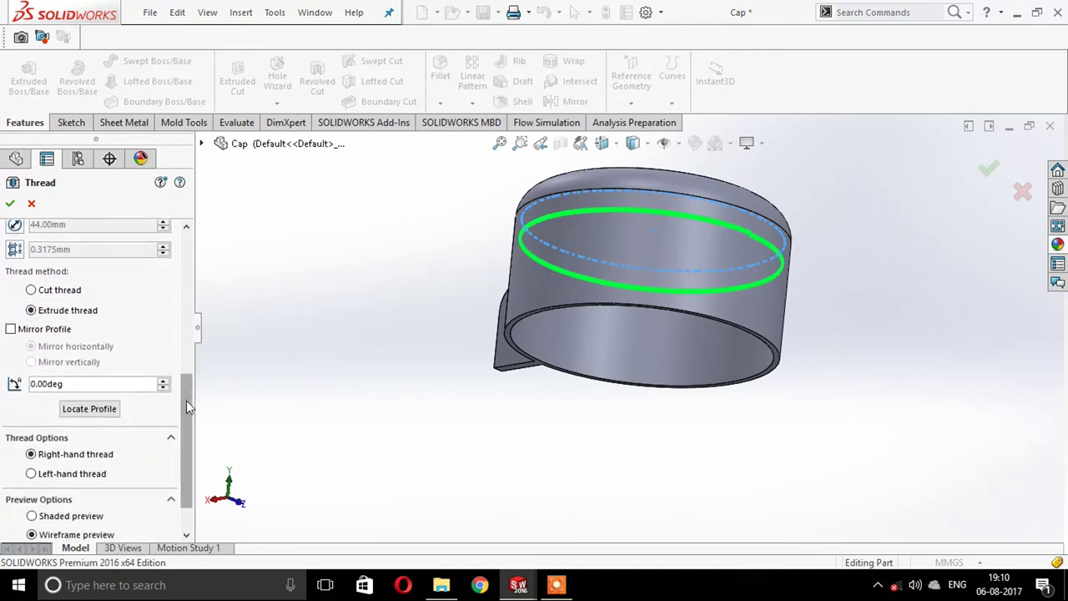
{"action": "left_click_drag", "start_coordinate": [186, 399], "coordinate": [186, 420]}
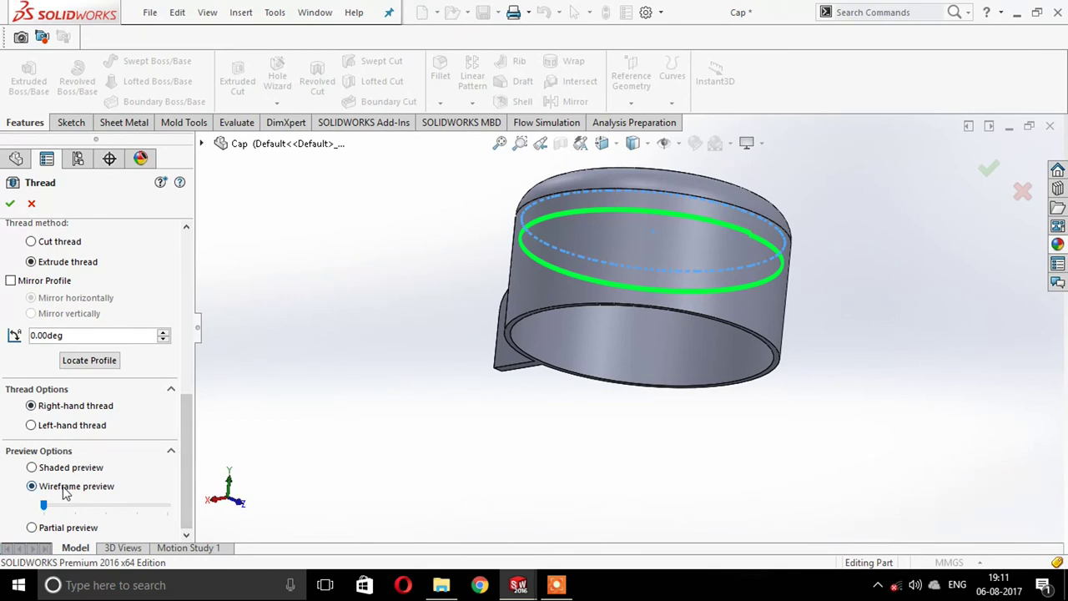
{"action": "left_click_drag", "start_coordinate": [183, 420], "coordinate": [197, 262]}
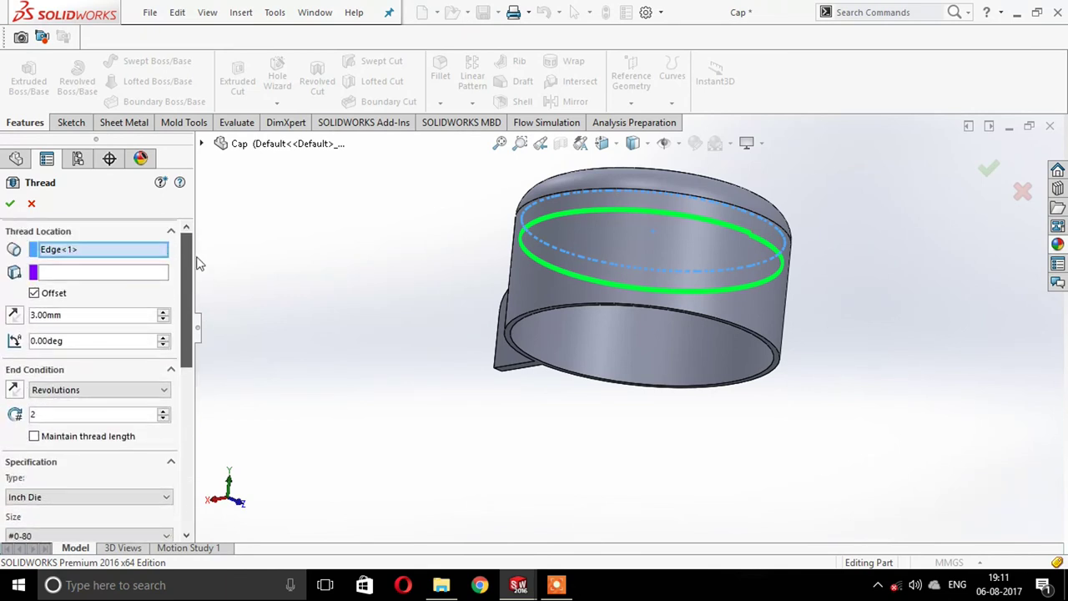
{"action": "left_click", "coordinate": [10, 203]}
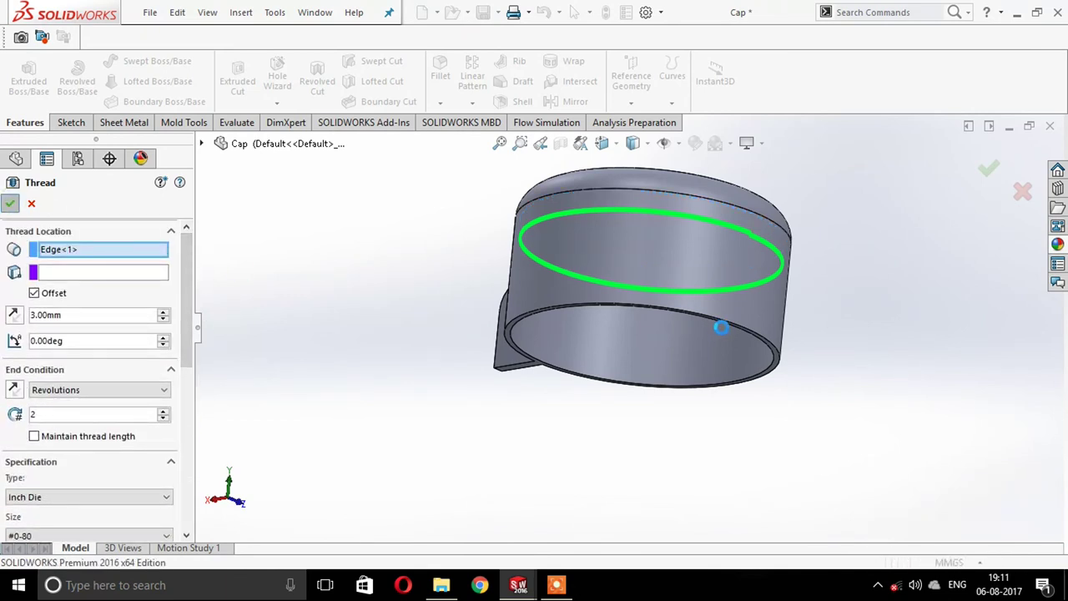
{"action": "middle_click_drag", "start_coordinate": [841, 362], "coordinate": [832, 242]}
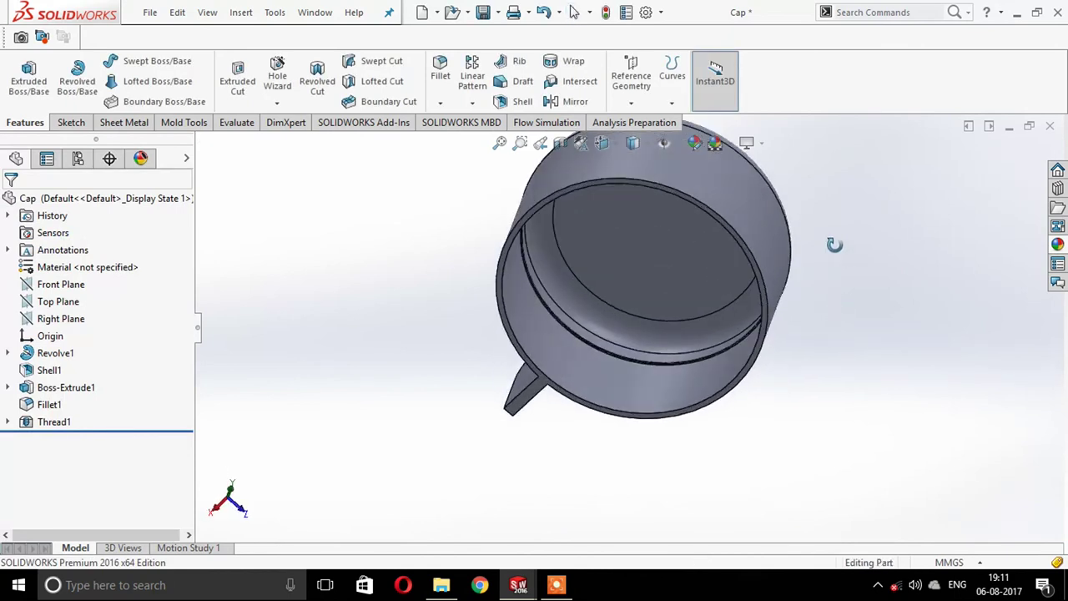
{"action": "mouse_move", "coordinate": [912, 289]}
{"action": "middle_mouse_down"}
{"action": "mouse_move", "coordinate": [835, 246]}
{"action": "mouse_move", "coordinate": [934, 322]}
{"action": "middle_mouse_up"}
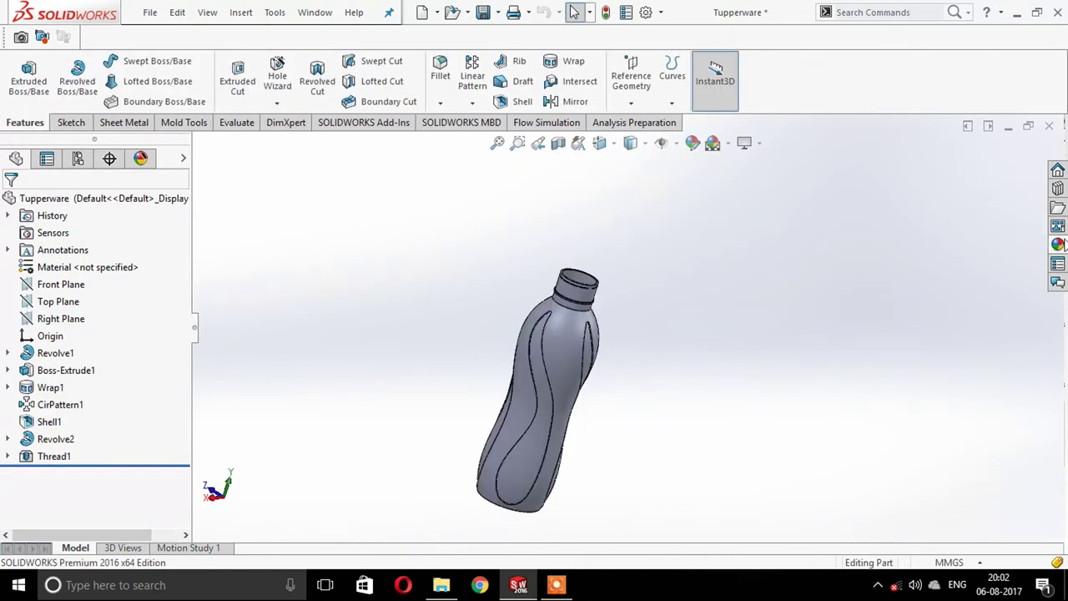
Drag the Clear Plastic frosted appearance onto the Tupperware bottle, colour it cyan, and confirm.
{"action": "left_click", "coordinate": [1058, 243]}
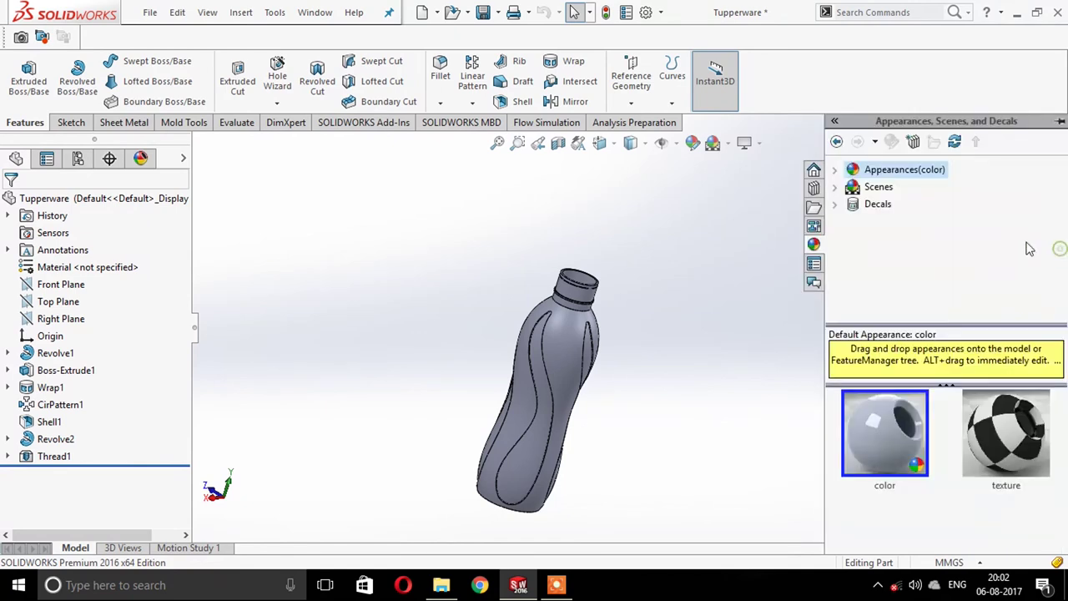
{"action": "left_click", "coordinate": [831, 170]}
{"action": "left_click", "coordinate": [855, 189]}
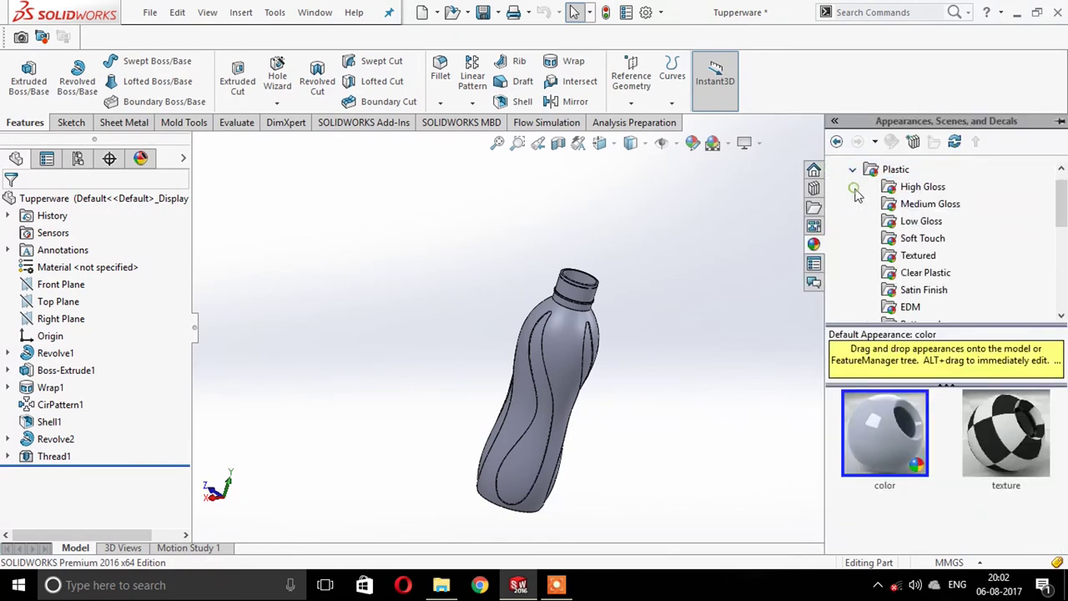
{"action": "left_click", "coordinate": [914, 276]}
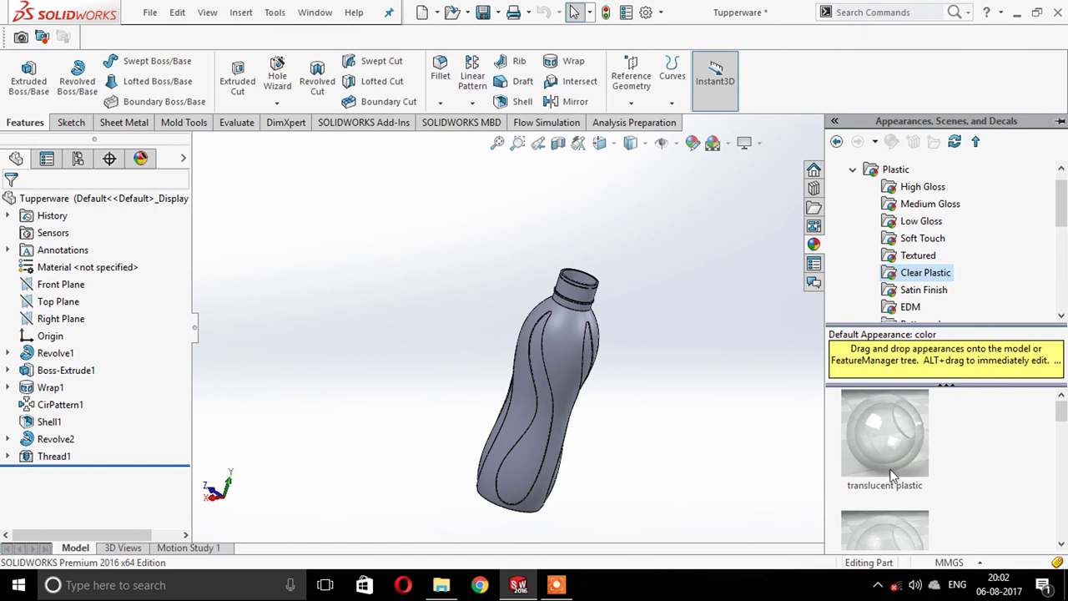
{"action": "scroll", "coordinate": [893, 478], "scroll_direction": "down", "scroll_amount": 1}
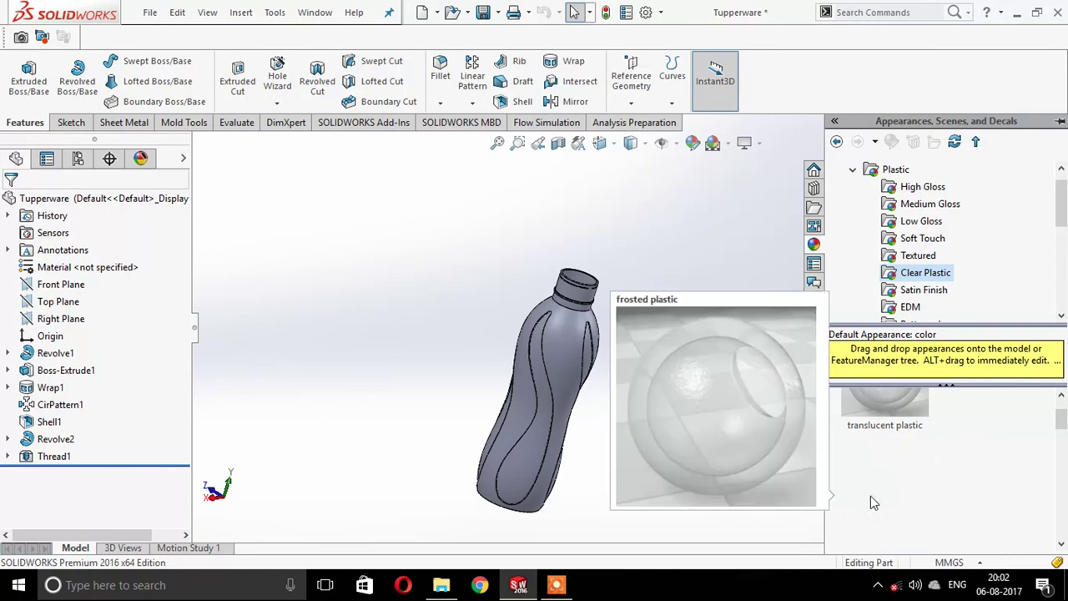
{"action": "left_click_drag", "start_coordinate": [870, 496], "coordinate": [423, 376]}
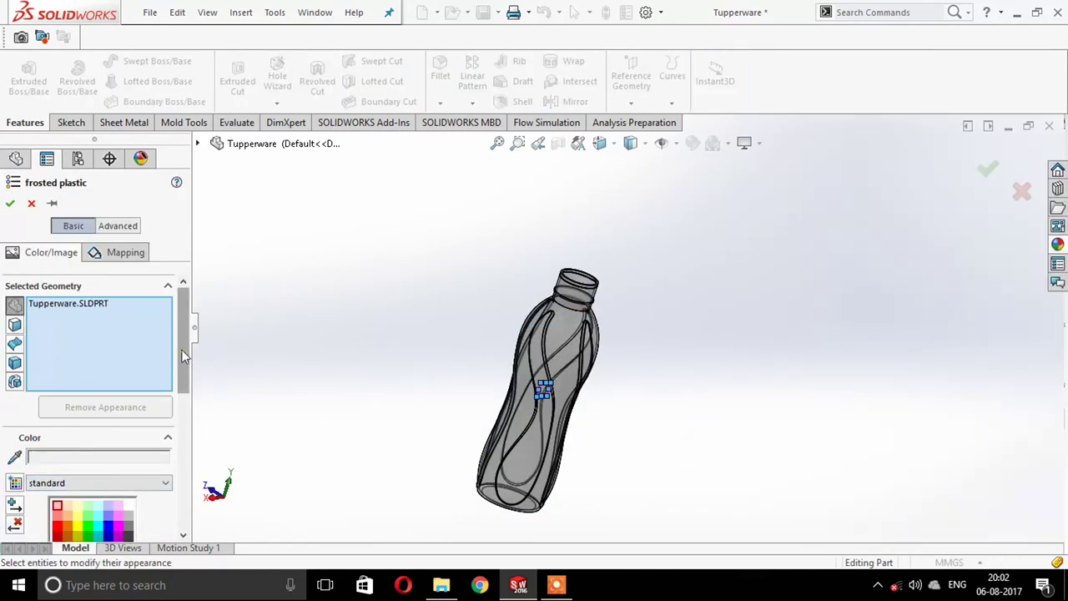
{"action": "scroll", "coordinate": [126, 400], "scroll_direction": "down", "scroll_amount": 3}
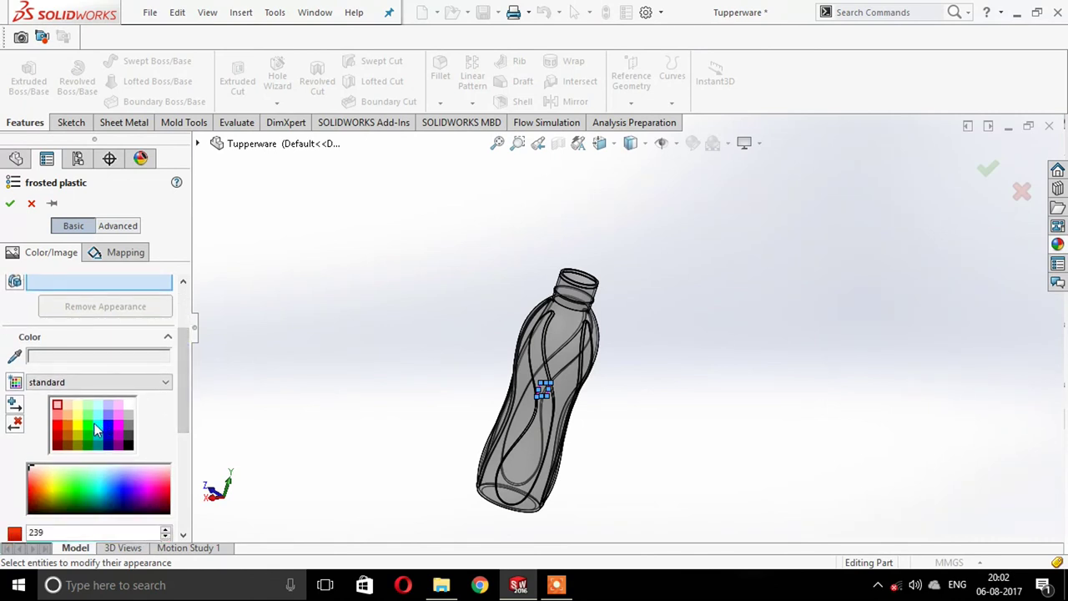
{"action": "left_click", "coordinate": [99, 431]}
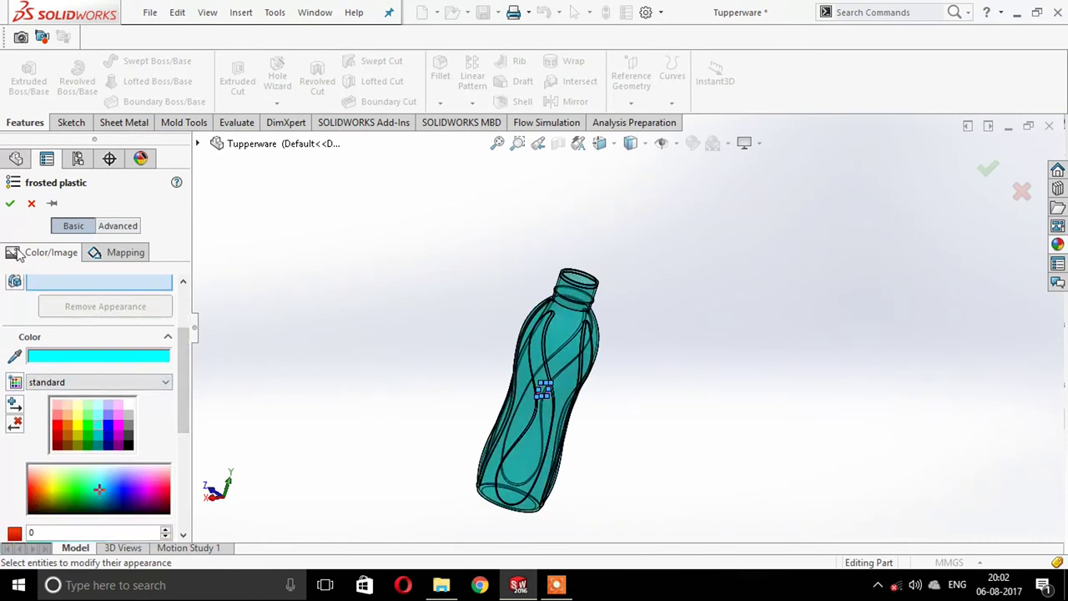
{"action": "left_click", "coordinate": [10, 202]}
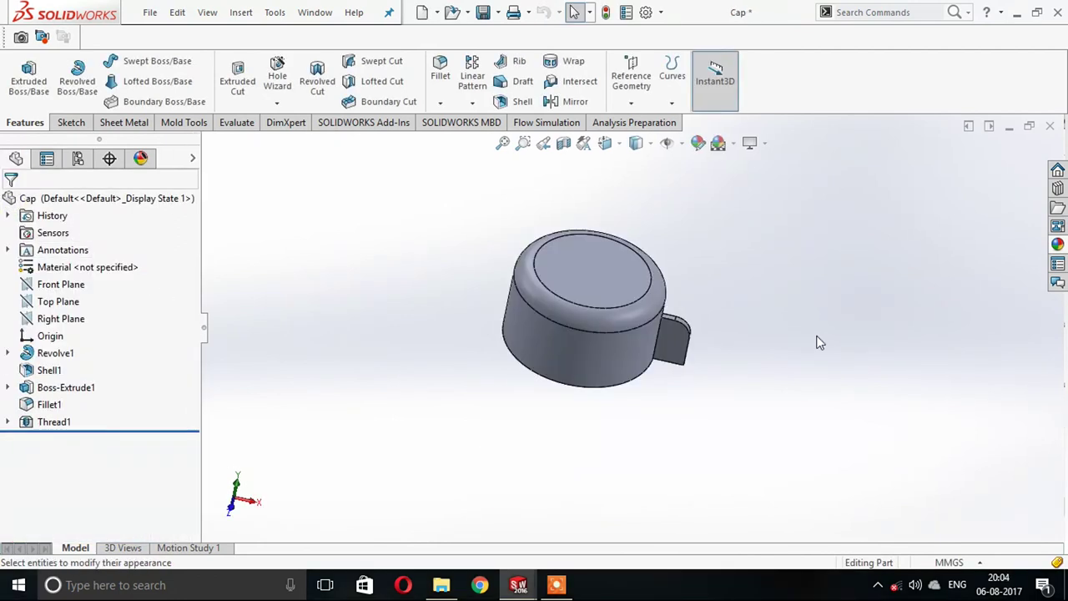
Browse the appearance library to the Plastic > Low Gloss appearances.
{"action": "left_click", "coordinate": [1064, 243]}
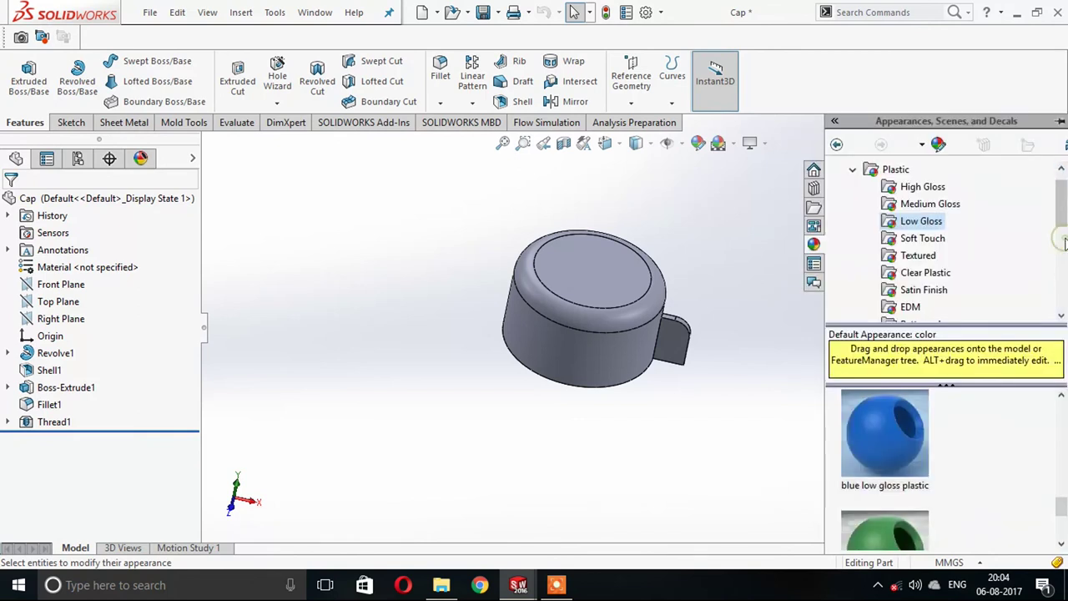
{"action": "left_click", "coordinate": [853, 171]}
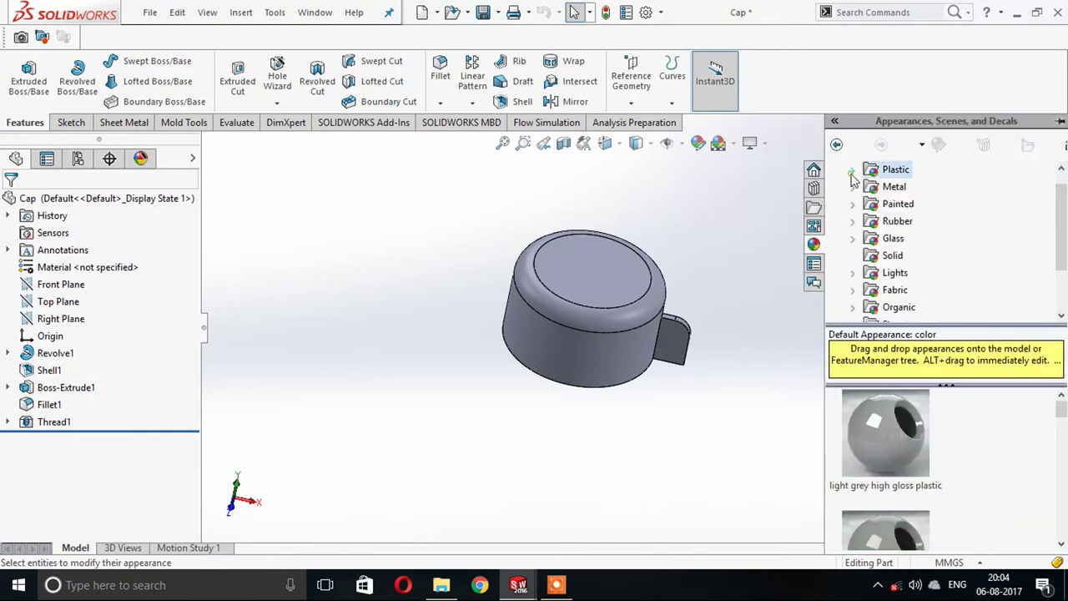
{"action": "scroll", "coordinate": [893, 192], "scroll_direction": "up", "scroll_amount": 1}
{"action": "left_click", "coordinate": [842, 171]}
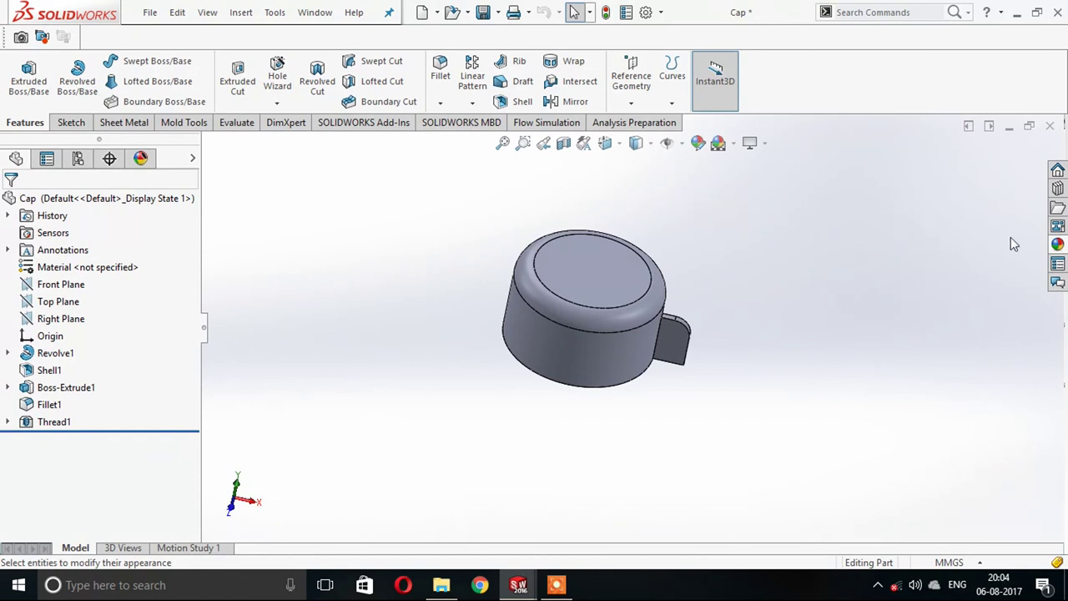
{"action": "left_click", "coordinate": [1062, 243]}
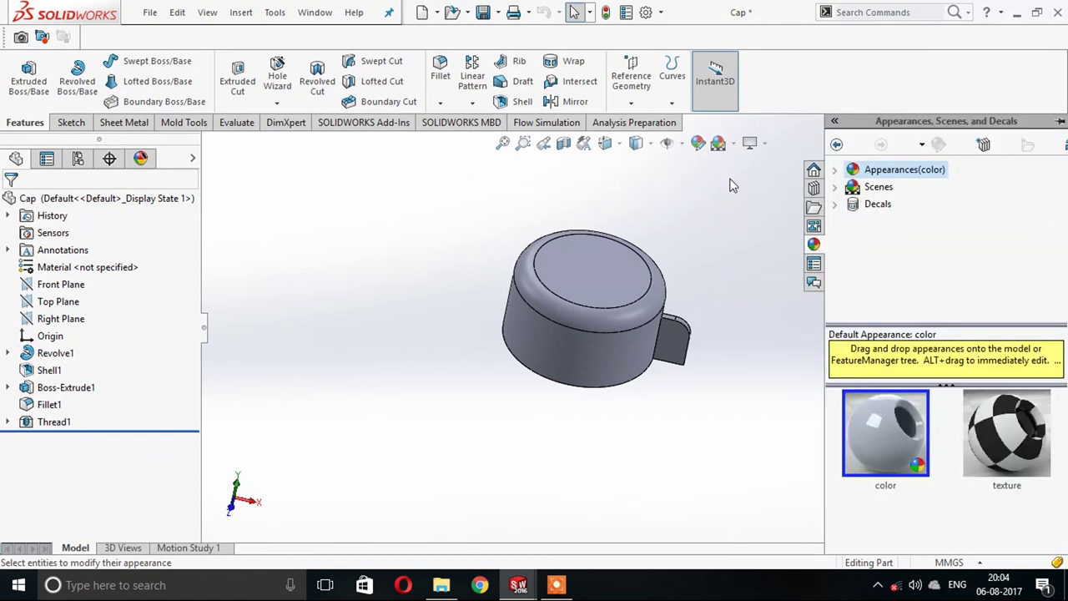
{"action": "left_click", "coordinate": [836, 172]}
{"action": "left_click", "coordinate": [853, 187]}
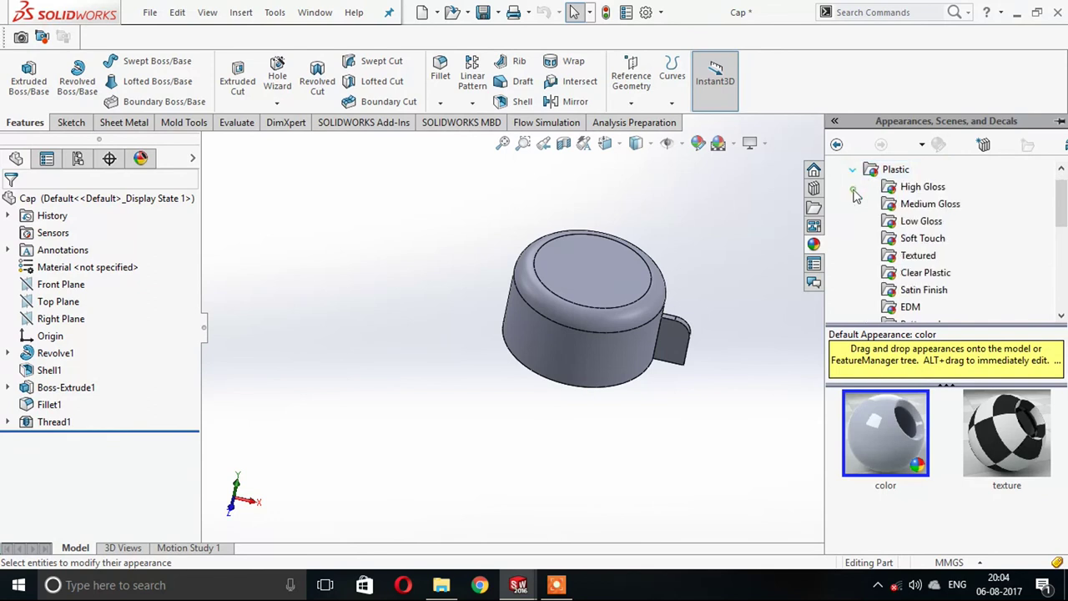
{"action": "left_click", "coordinate": [922, 221]}
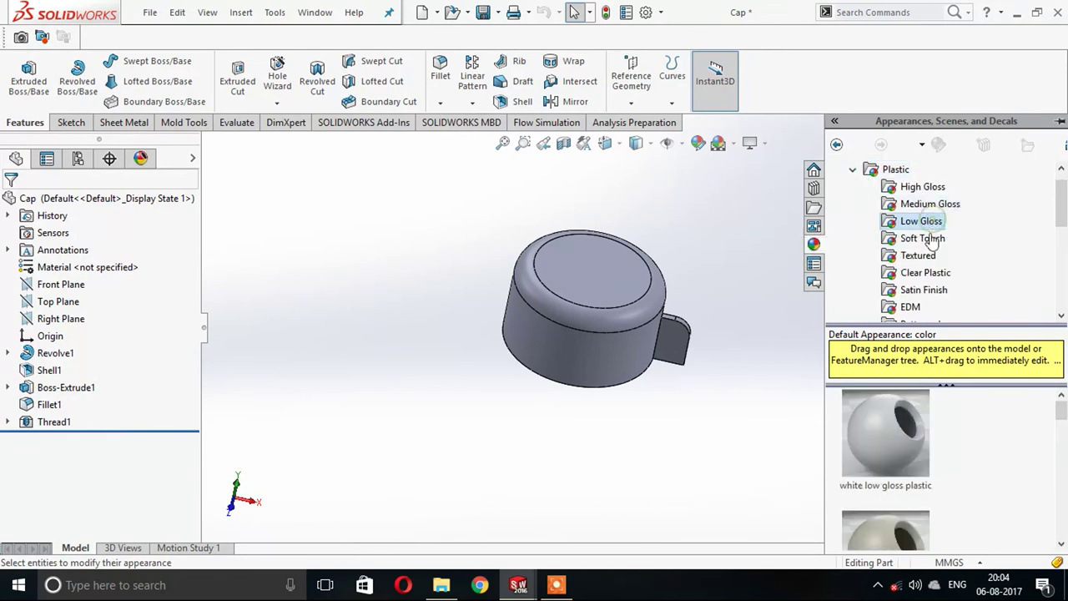
Apply the blue low gloss plastic appearance to the cap.
{"action": "scroll", "coordinate": [933, 459], "scroll_direction": "down", "scroll_amount": 1}
{"action": "scroll", "coordinate": [932, 462], "scroll_direction": "down", "scroll_amount": 2}
{"action": "scroll", "coordinate": [918, 476], "scroll_direction": "down", "scroll_amount": 2}
{"action": "scroll", "coordinate": [898, 489], "scroll_direction": "down", "scroll_amount": 1}
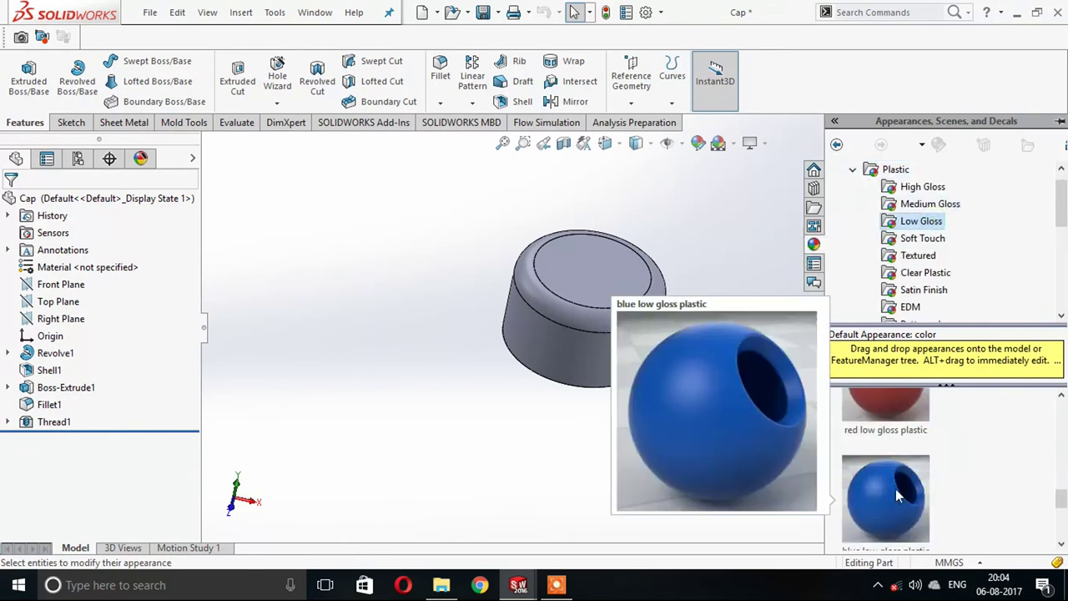
{"action": "left_click_drag", "start_coordinate": [878, 499], "coordinate": [384, 326]}
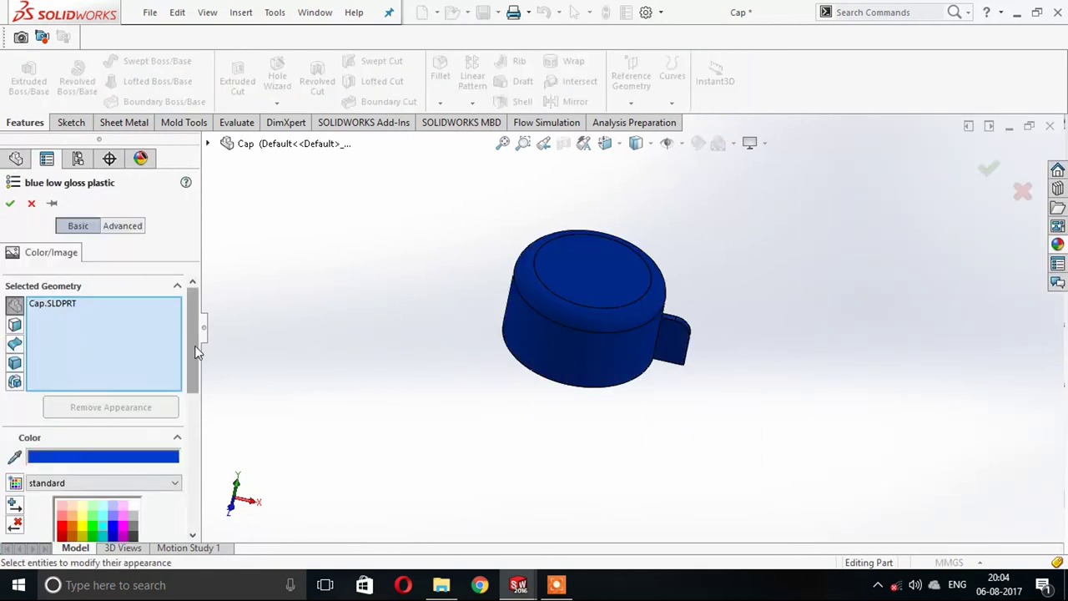
Change the cap colour to cyan, shift it toward lighter blue, and confirm.
{"action": "left_click_drag", "start_coordinate": [195, 357], "coordinate": [199, 408]}
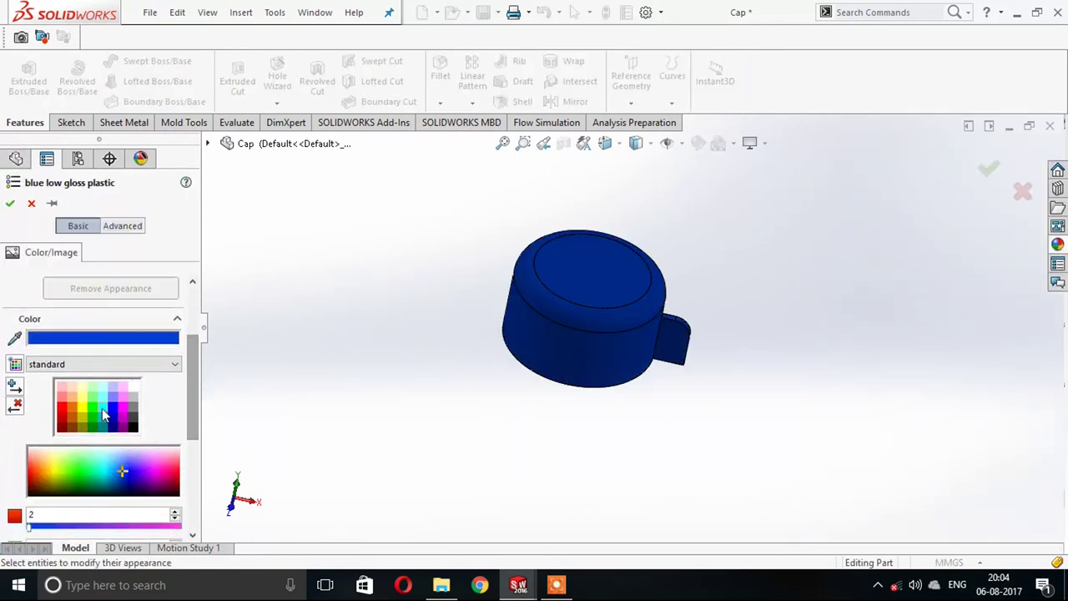
{"action": "left_click", "coordinate": [103, 409]}
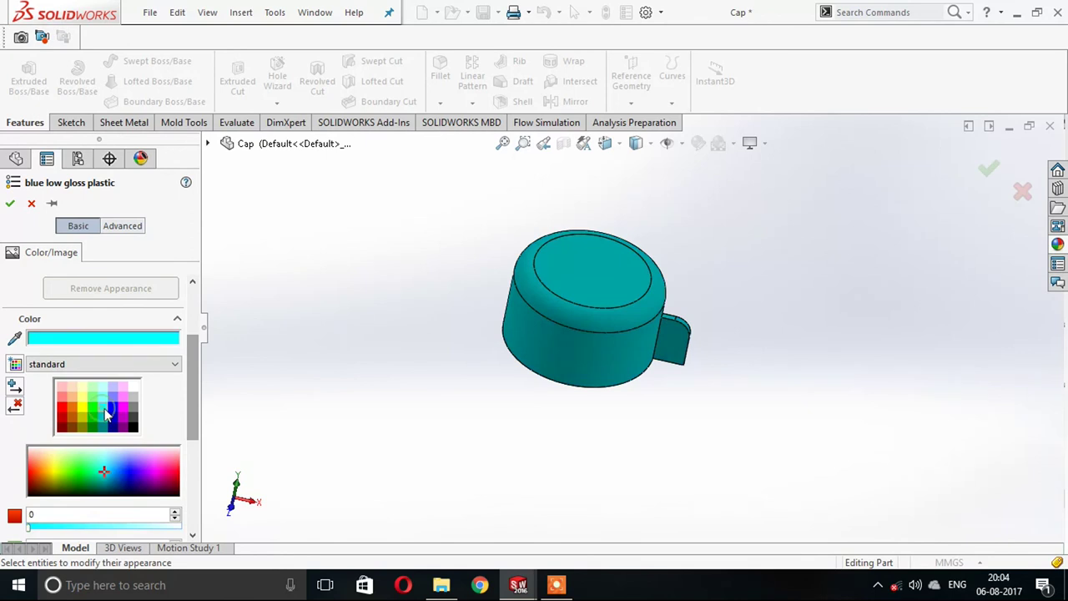
{"action": "left_click", "coordinate": [104, 473]}
{"action": "left_click_drag", "start_coordinate": [105, 474], "coordinate": [113, 472]}
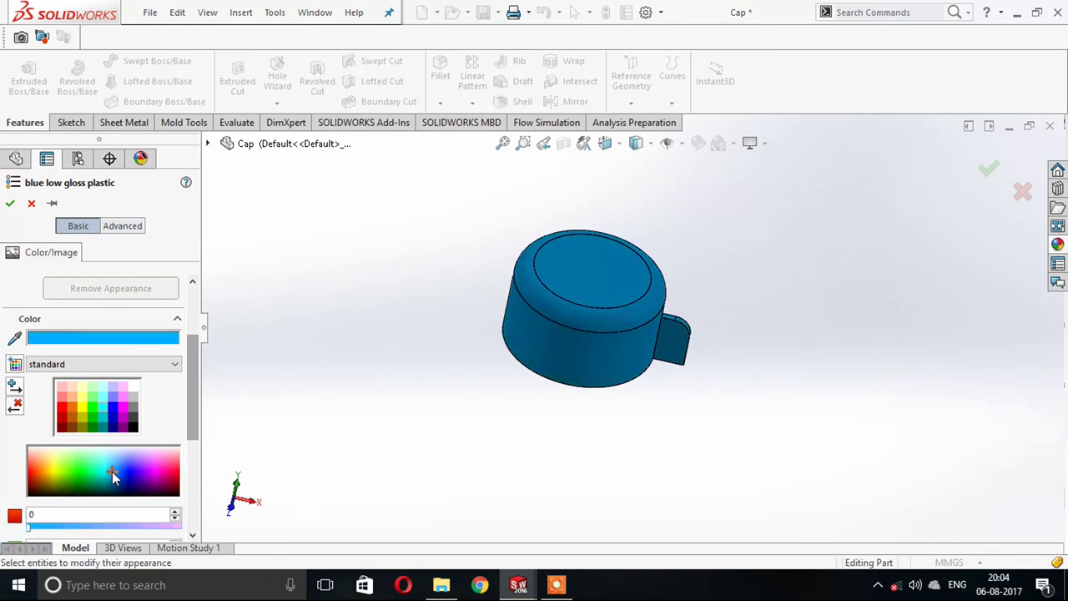
{"action": "left_click", "coordinate": [10, 203]}
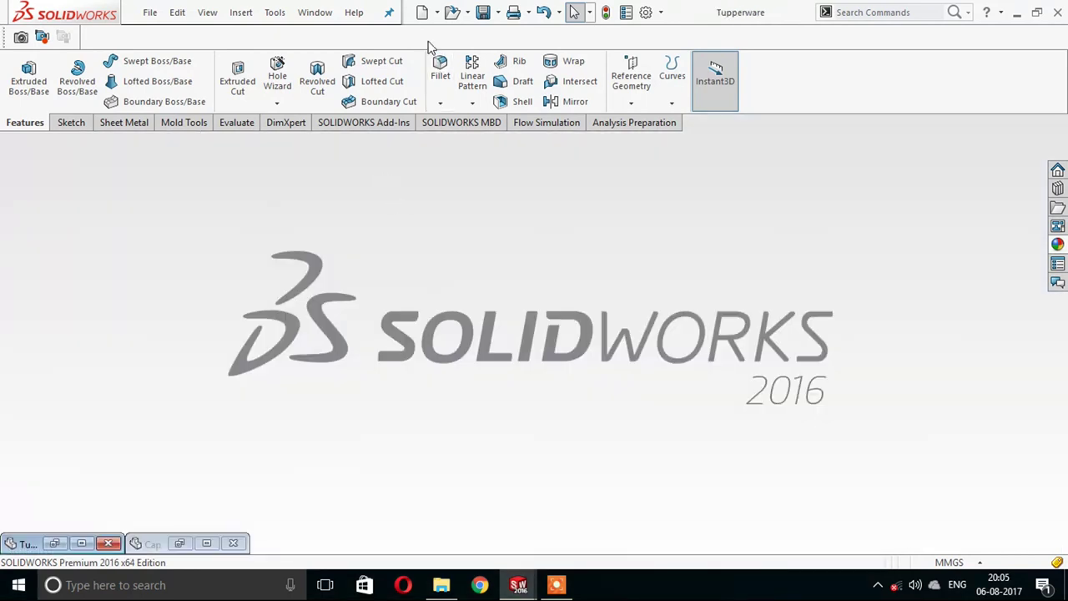
Create a new assembly, insert the Tupperware bottle, and set it to float.
{"action": "left_click", "coordinate": [422, 13]}
{"action": "double_click", "coordinate": [547, 388]}
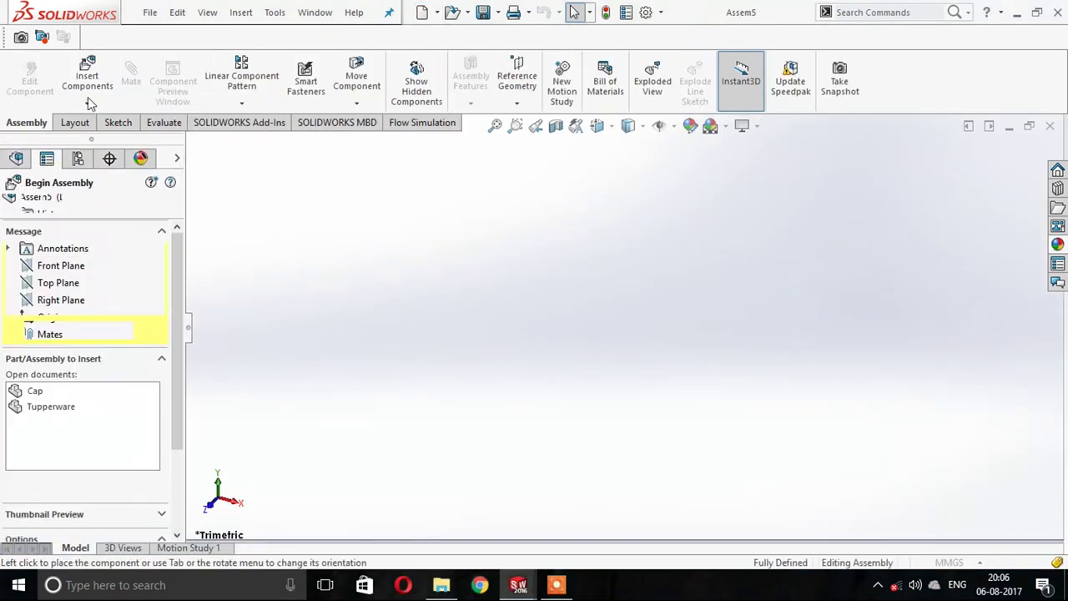
{"action": "left_click", "coordinate": [50, 406]}
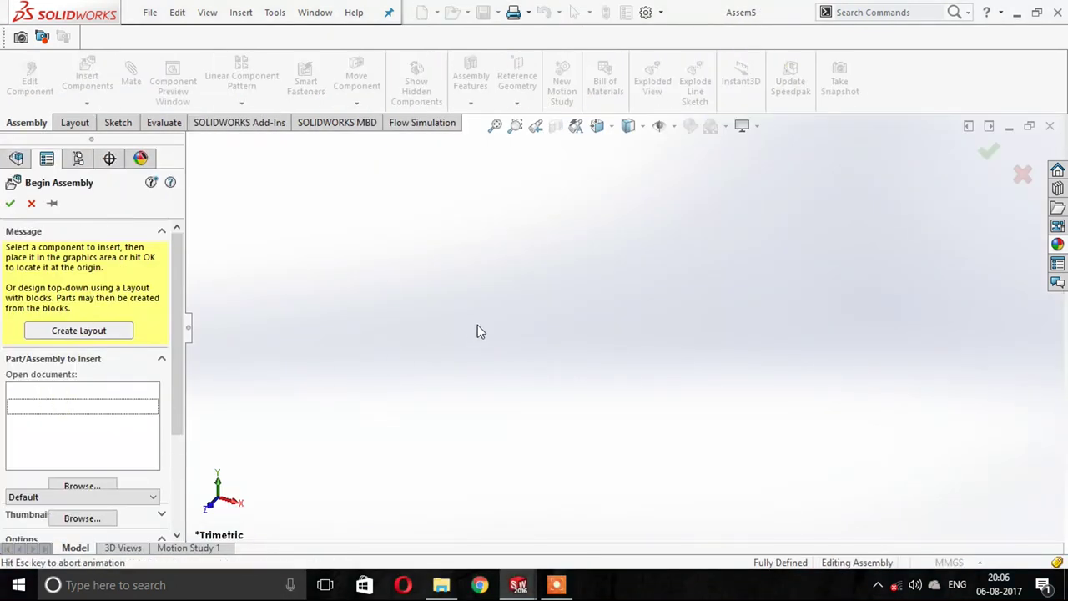
{"action": "left_click", "coordinate": [554, 331]}
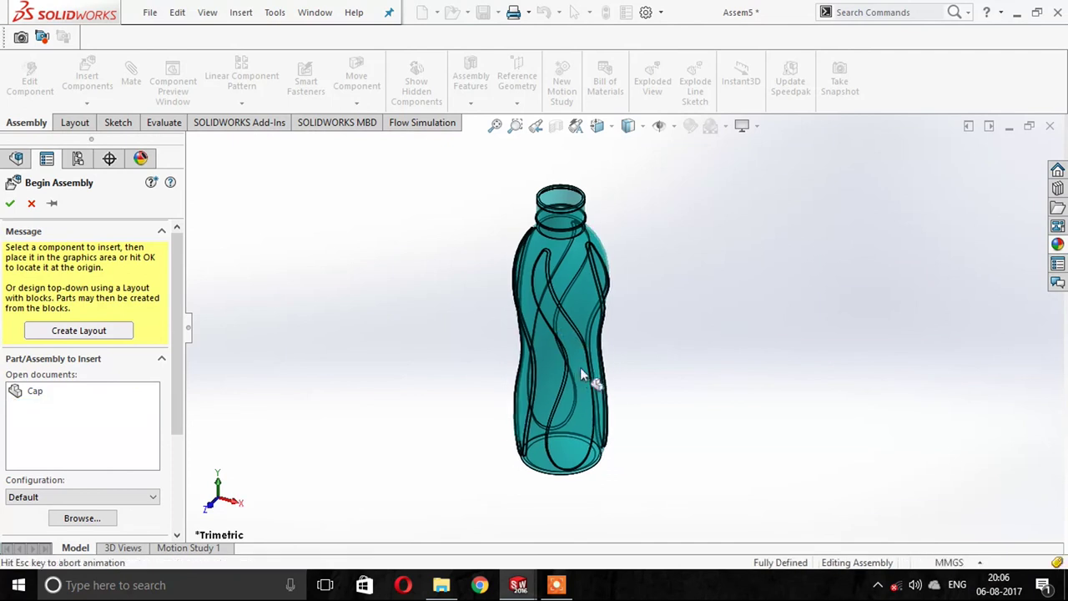
{"action": "left_click", "coordinate": [637, 295]}
{"action": "right_click", "coordinate": [637, 295]}
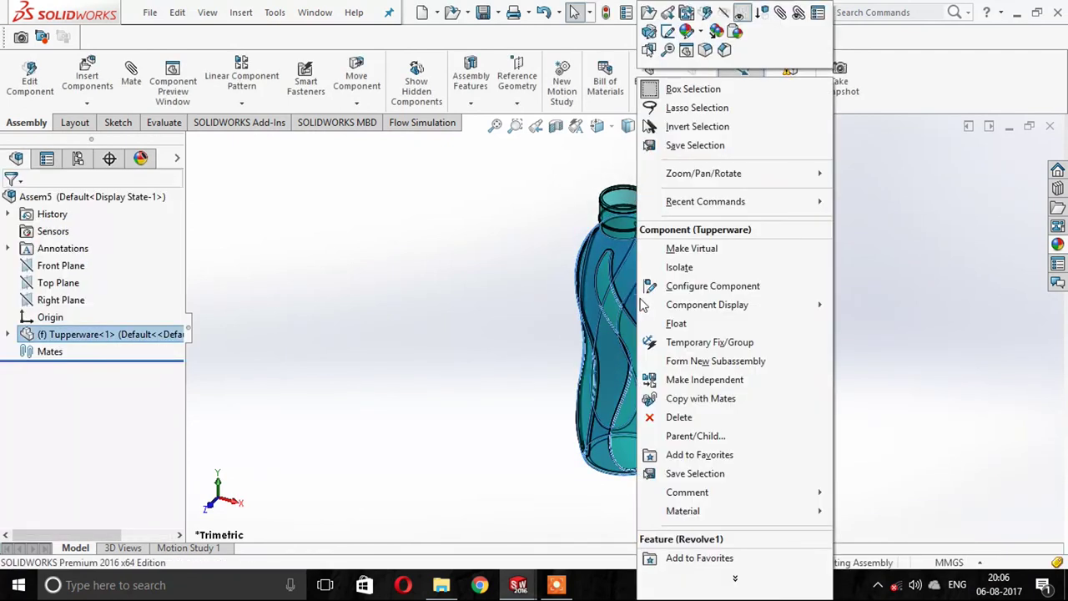
{"action": "left_click", "coordinate": [680, 326]}
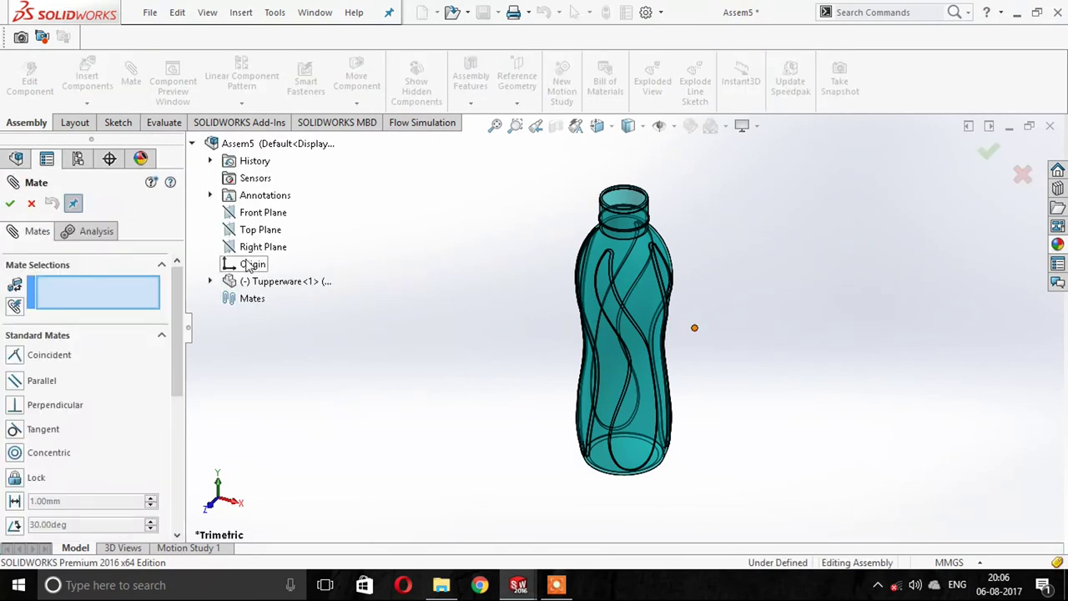
Mate the bottle's origin coincident with the assembly origin.
{"action": "left_click", "coordinate": [249, 265]}
{"action": "left_click", "coordinate": [211, 282]}
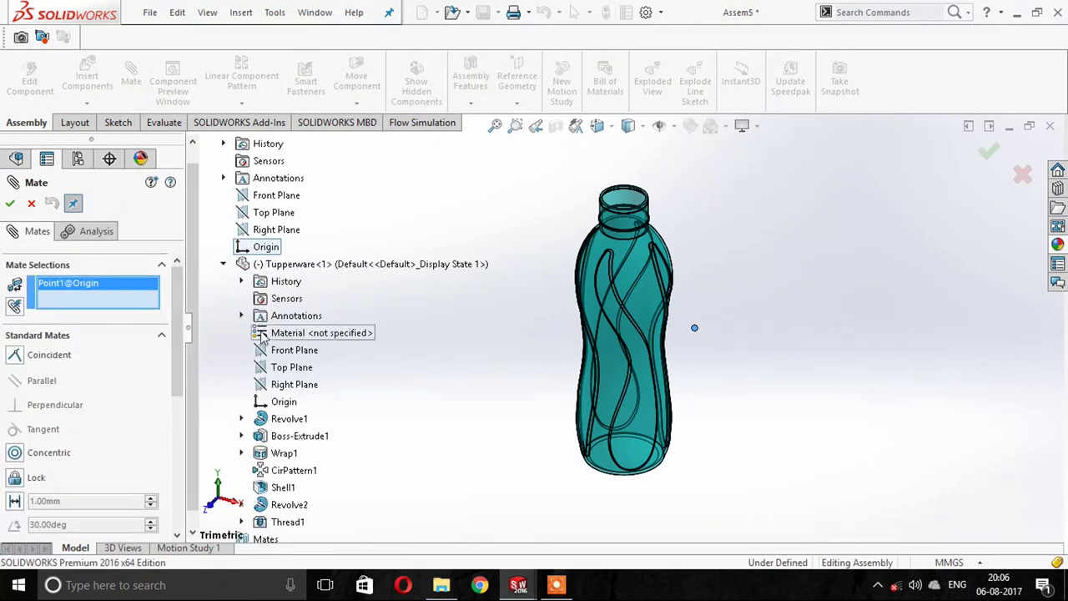
{"action": "left_click", "coordinate": [280, 404]}
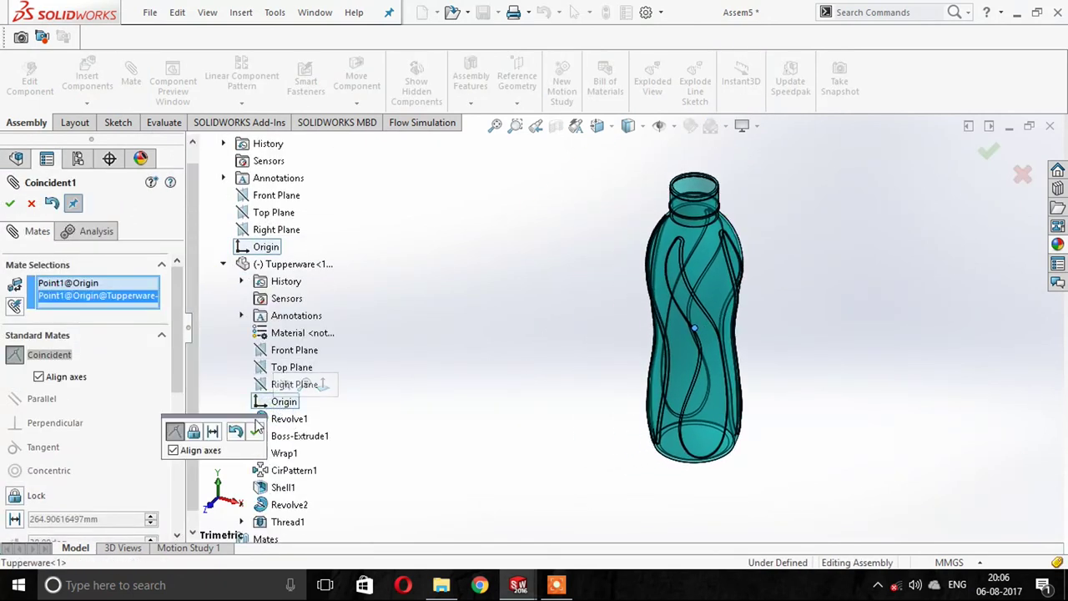
{"action": "left_click", "coordinate": [256, 432]}
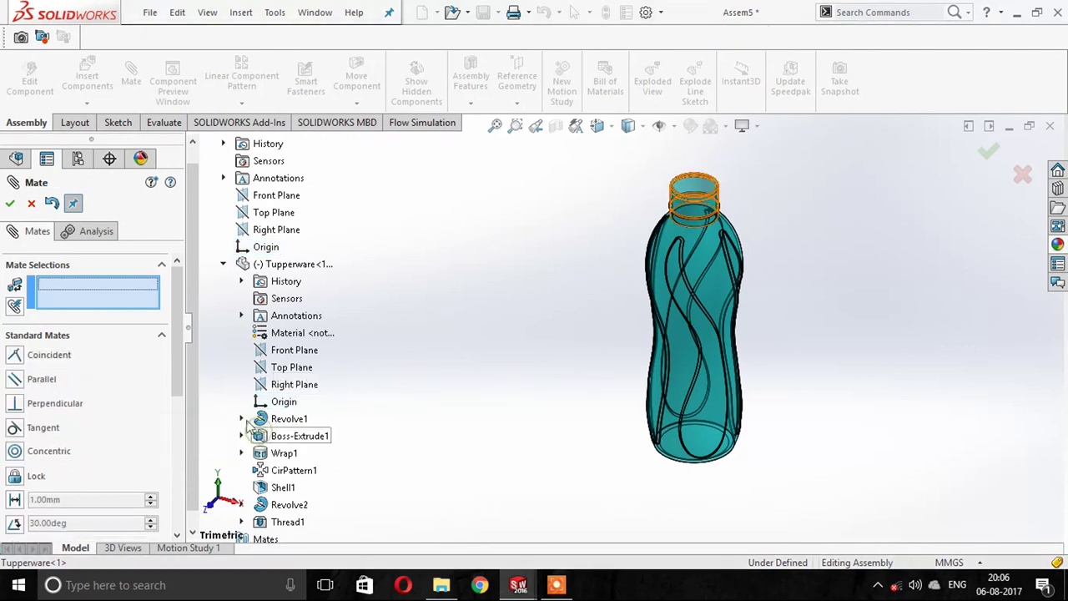
{"action": "left_click", "coordinate": [11, 204]}
Insert the Cap from the open documents and place it beside the bottle in Assem5.
{"action": "left_click", "coordinate": [86, 81]}
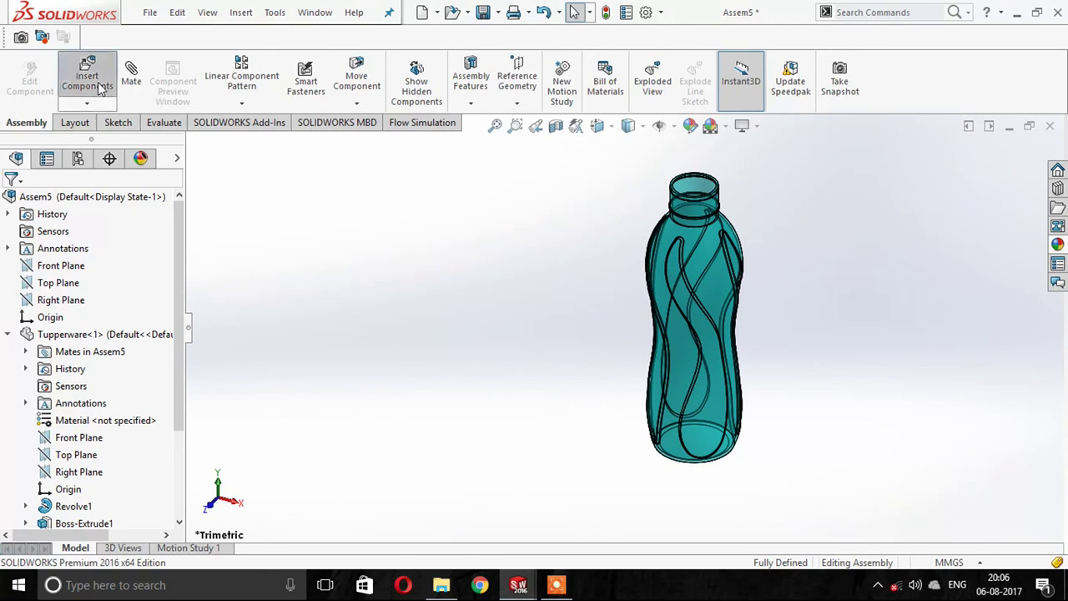
{"action": "left_click", "coordinate": [37, 380]}
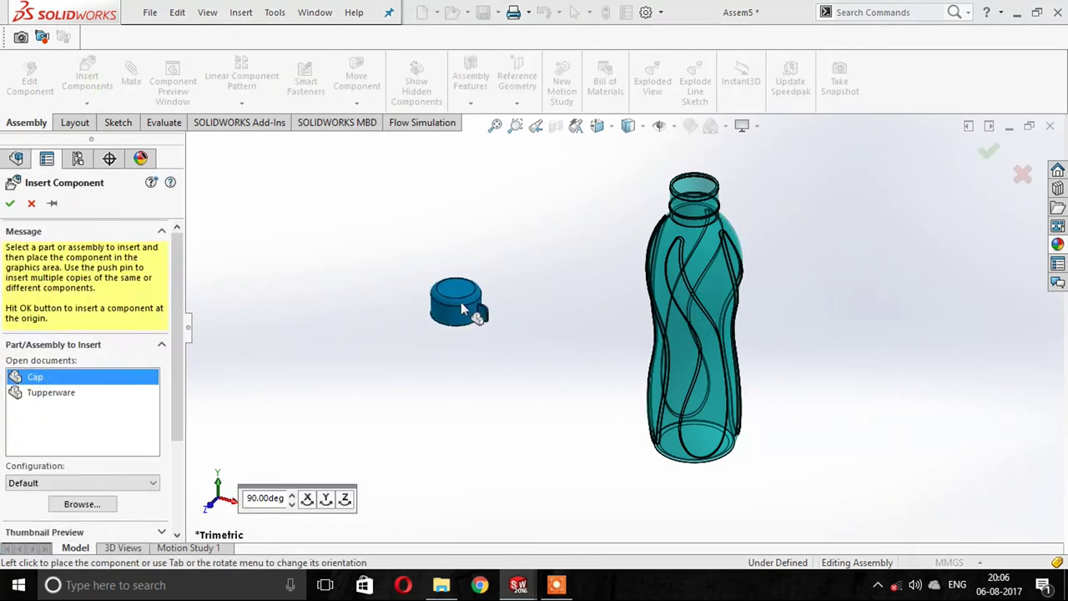
{"action": "left_click", "coordinate": [573, 261]}
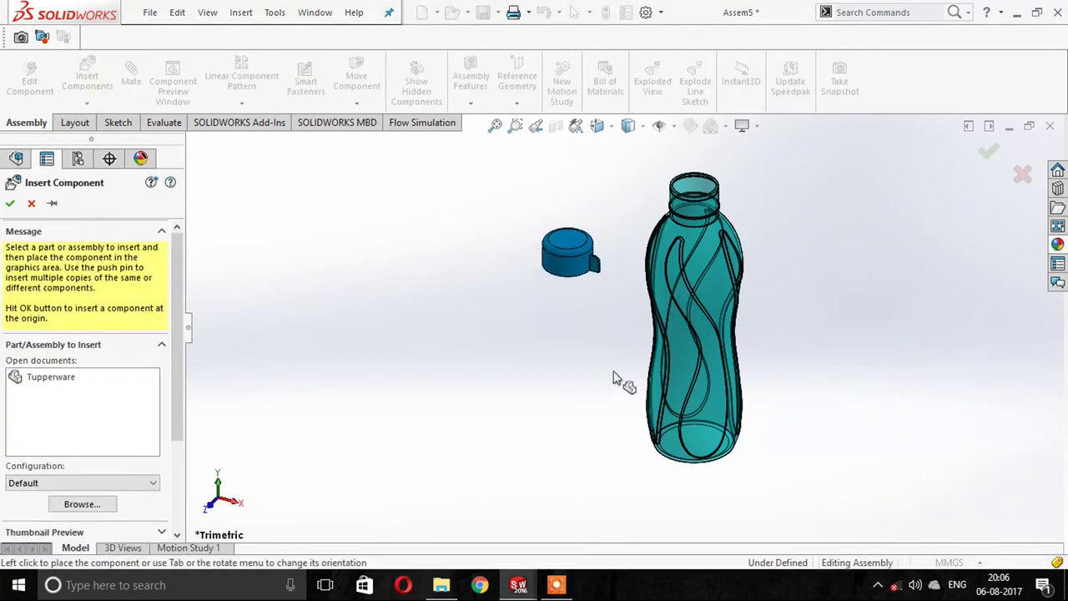
{"action": "mouse_move", "coordinate": [632, 353]}
{"action": "middle_mouse_down"}
{"action": "mouse_move", "coordinate": [584, 286]}
{"action": "mouse_move", "coordinate": [600, 313]}
{"action": "middle_mouse_up"}
{"action": "scroll", "coordinate": [599, 316], "scroll_direction": "down", "scroll_amount": 2}
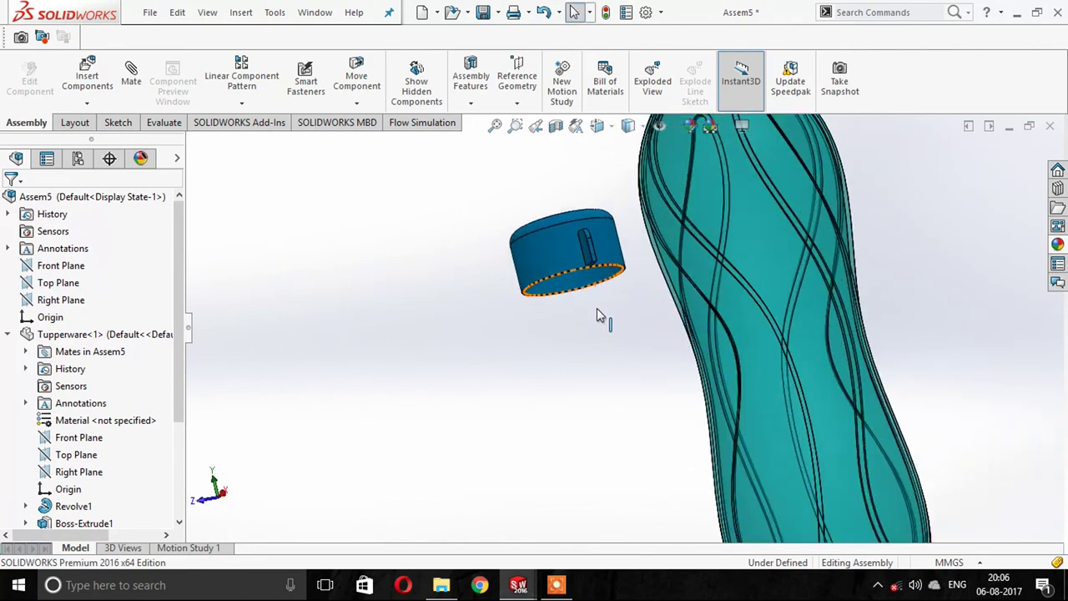
{"action": "scroll", "coordinate": [601, 321], "scroll_direction": "down", "scroll_amount": 2}
{"action": "scroll", "coordinate": [601, 284], "scroll_direction": "down", "scroll_amount": 2}
{"action": "middle_click_drag", "start_coordinate": [600, 259], "coordinate": [615, 362]}
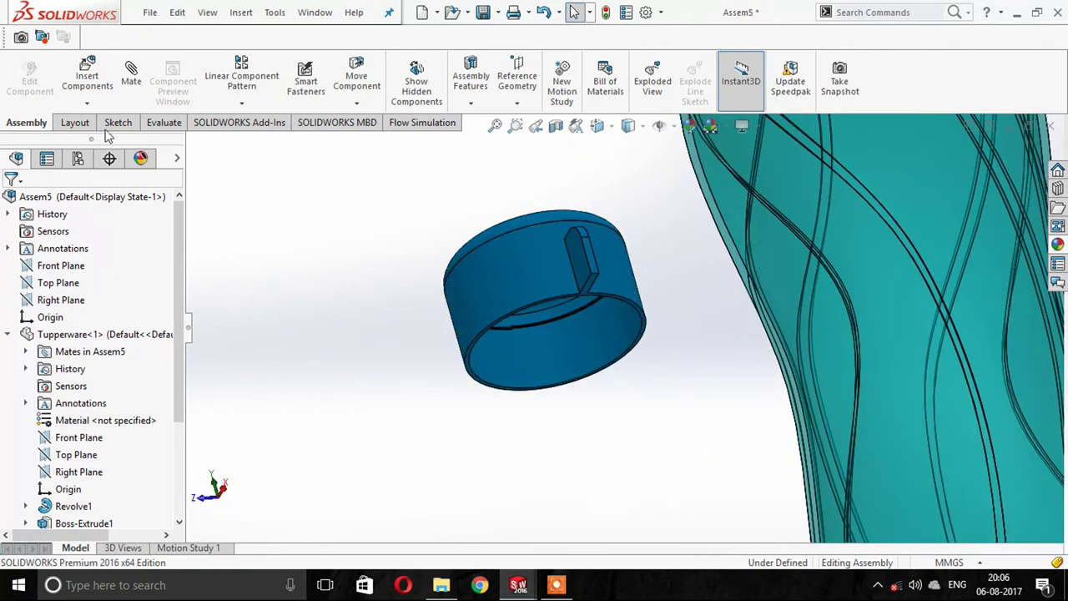
Start a mate with the cap's cylindrical face selected.
{"action": "left_click", "coordinate": [139, 87]}
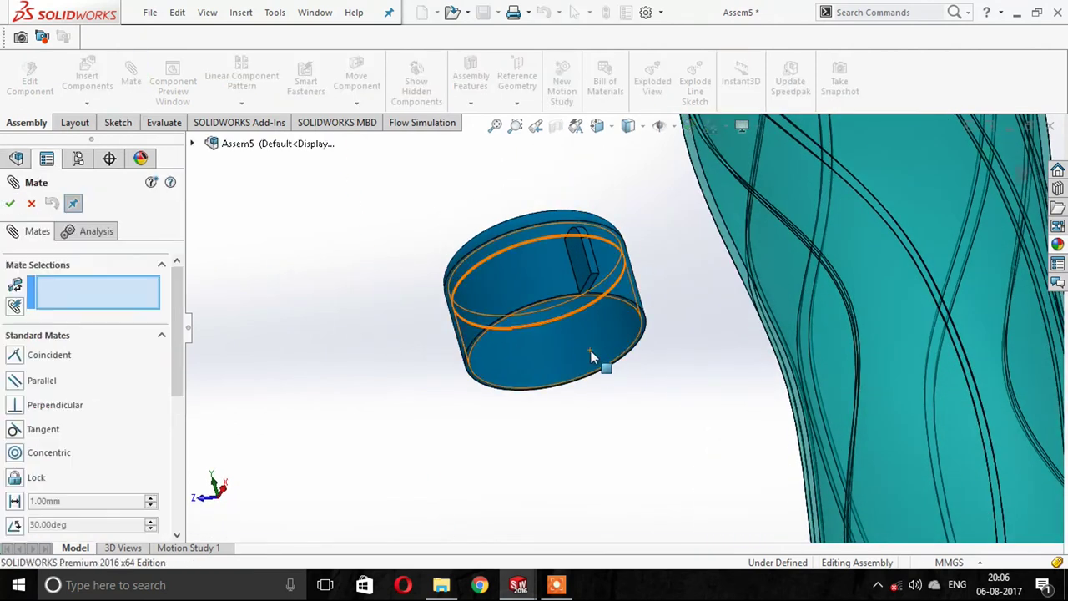
{"action": "left_click", "coordinate": [591, 357]}
{"action": "middle_click_drag", "start_coordinate": [609, 384], "coordinate": [590, 303]}
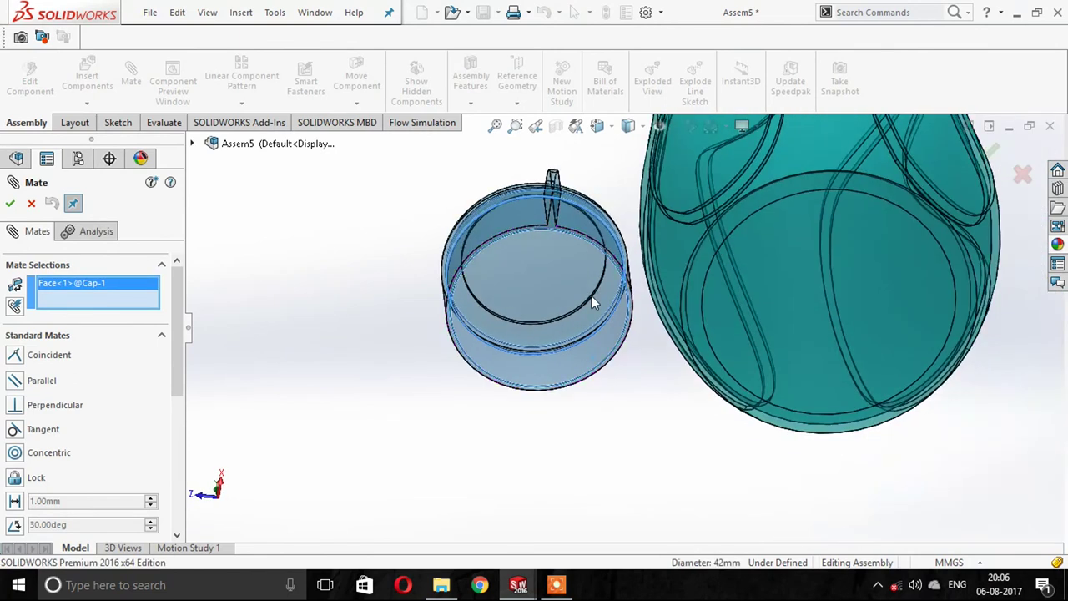
{"action": "scroll", "coordinate": [593, 302], "scroll_direction": "up", "scroll_amount": 2}
{"action": "scroll", "coordinate": [596, 290], "scroll_direction": "down", "scroll_amount": 3}
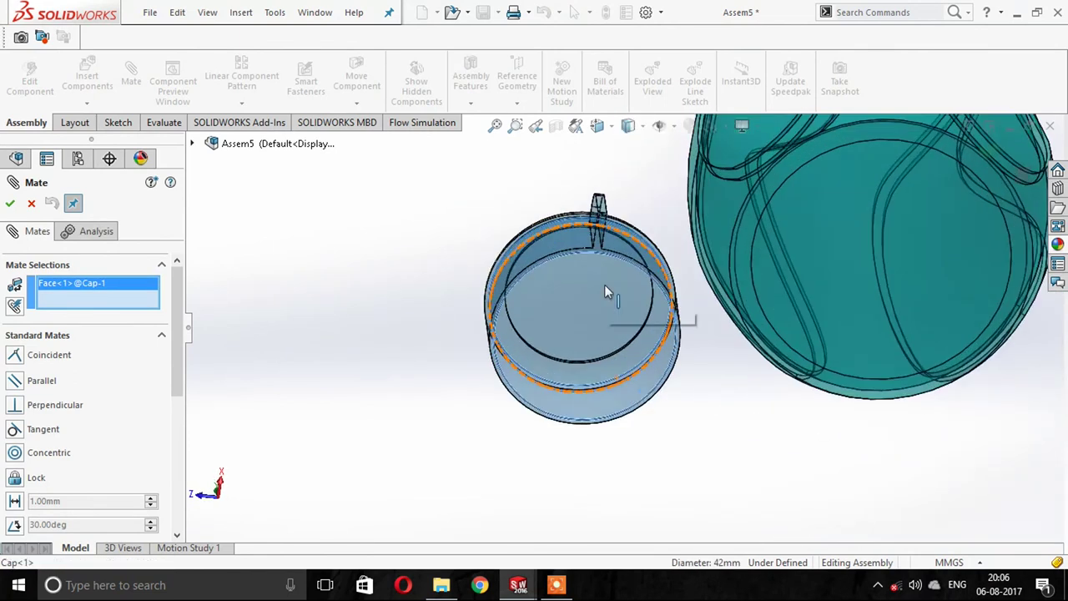
{"action": "scroll", "coordinate": [604, 285], "scroll_direction": "down", "scroll_amount": 2}
{"action": "middle_click_drag", "start_coordinate": [466, 242], "coordinate": [532, 358]}
Pick the bottle neck face and accept the Concentric mate with the cap.
{"action": "scroll", "coordinate": [546, 362], "scroll_direction": "up", "scroll_amount": 3}
{"action": "scroll", "coordinate": [660, 298], "scroll_direction": "up", "scroll_amount": 2}
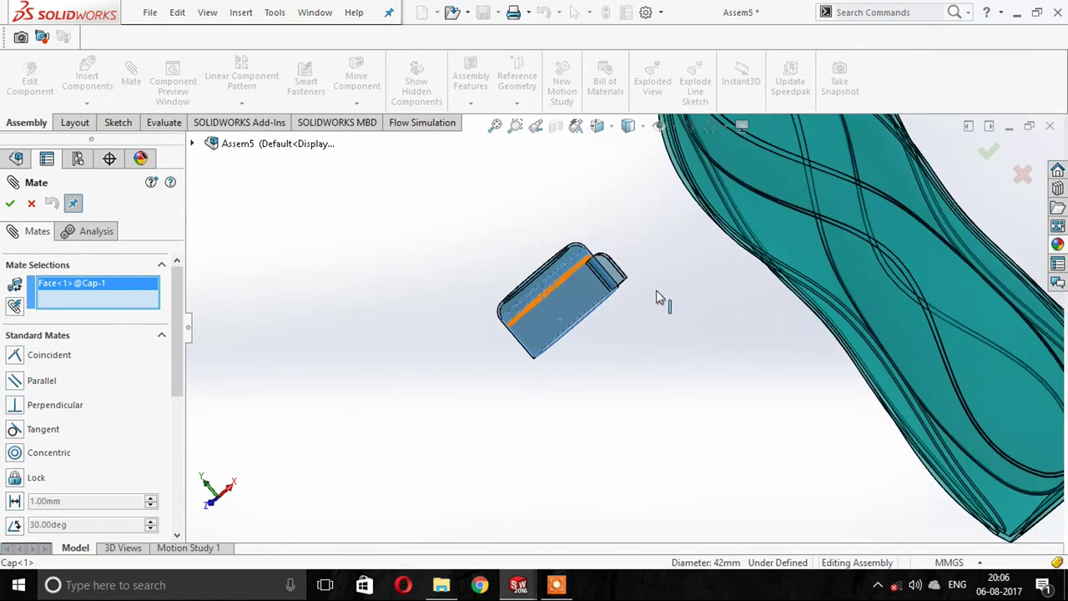
{"action": "mouse_move", "coordinate": [660, 298]}
{"action": "middle_mouse_down"}
{"action": "mouse_move", "coordinate": [663, 259]}
{"action": "mouse_move", "coordinate": [718, 229]}
{"action": "middle_mouse_up"}
{"action": "scroll", "coordinate": [717, 229], "scroll_direction": "down", "scroll_amount": 3}
{"action": "scroll", "coordinate": [732, 187], "scroll_direction": "up", "scroll_amount": 3}
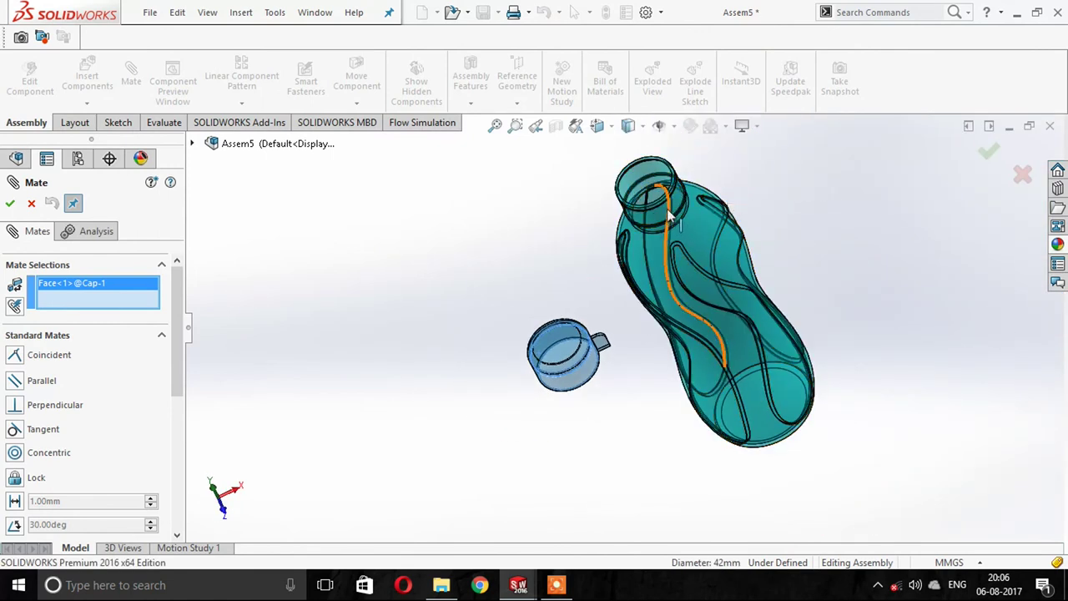
{"action": "middle_click_drag", "start_coordinate": [670, 215], "coordinate": [599, 180]}
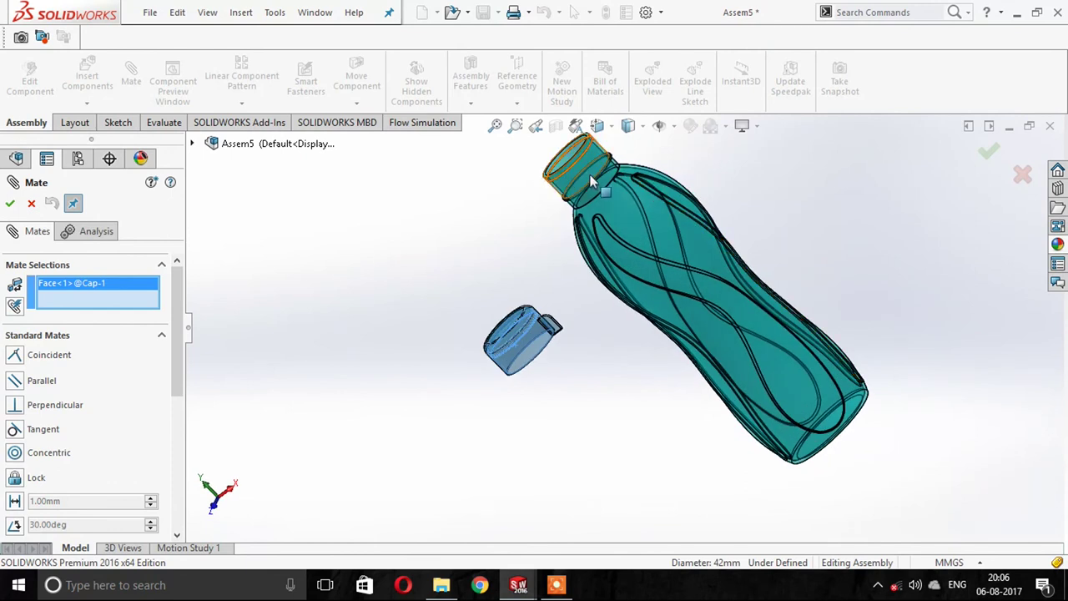
{"action": "left_click", "coordinate": [590, 178]}
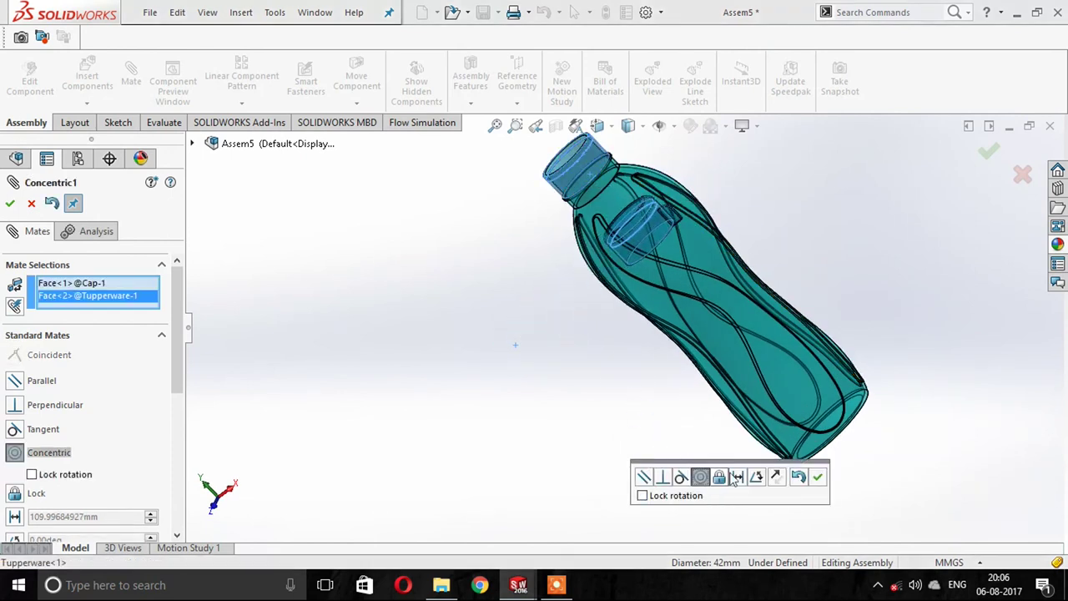
{"action": "left_click", "coordinate": [819, 477]}
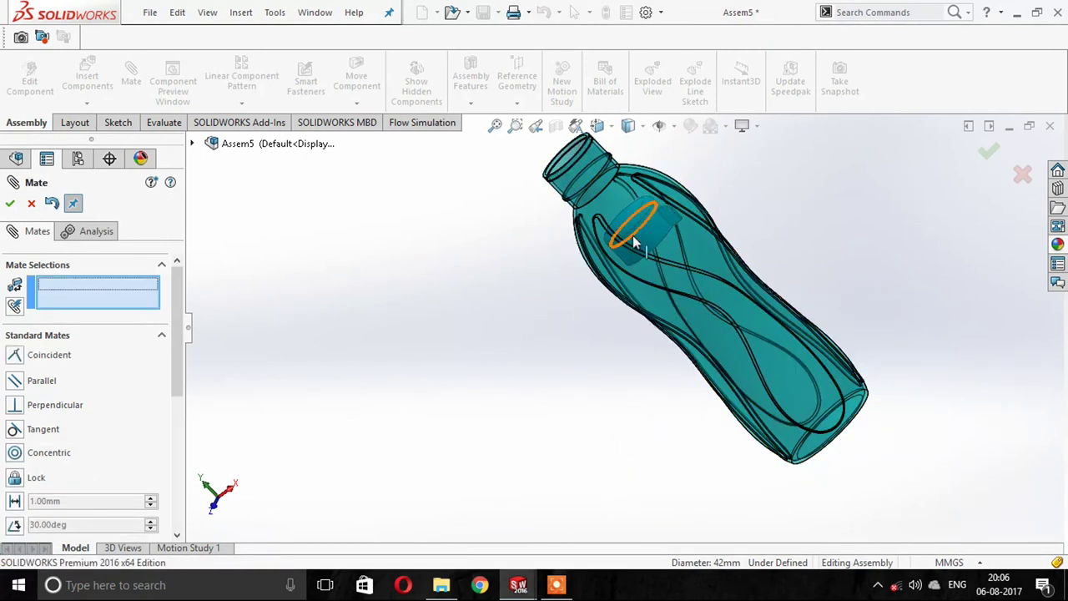
Slide the cap up along the bottle axis and inspect the cap and neck.
{"action": "left_click_drag", "start_coordinate": [586, 199], "coordinate": [526, 126]}
{"action": "scroll", "coordinate": [520, 275], "scroll_direction": "down", "scroll_amount": 2}
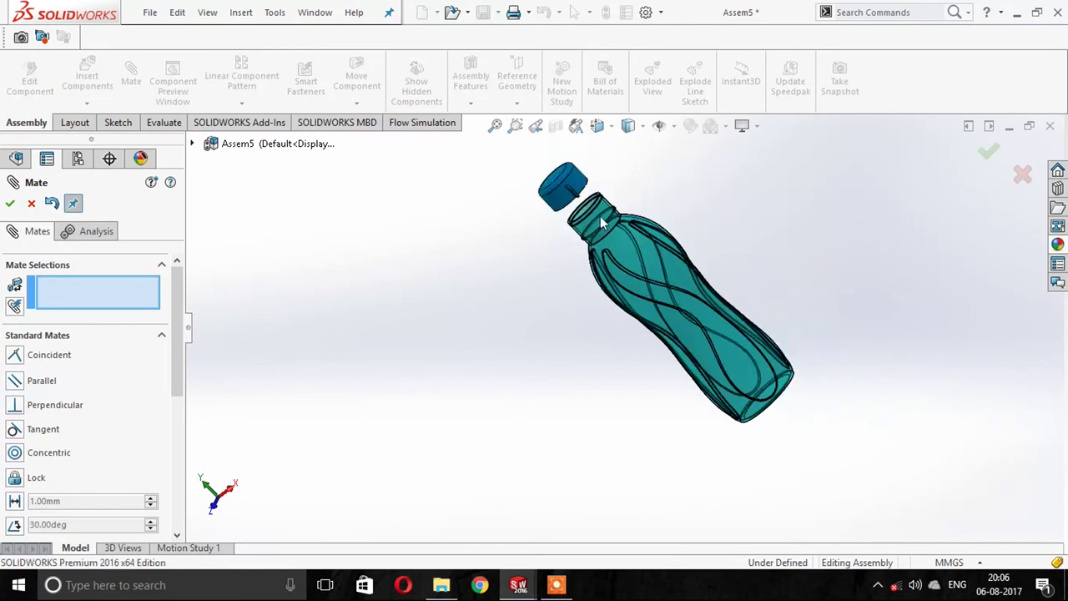
{"action": "middle_click_drag", "start_coordinate": [520, 275], "coordinate": [547, 206]}
{"action": "scroll", "coordinate": [719, 312], "scroll_direction": "down", "scroll_amount": 2}
{"action": "scroll", "coordinate": [719, 311], "scroll_direction": "down", "scroll_amount": 2}
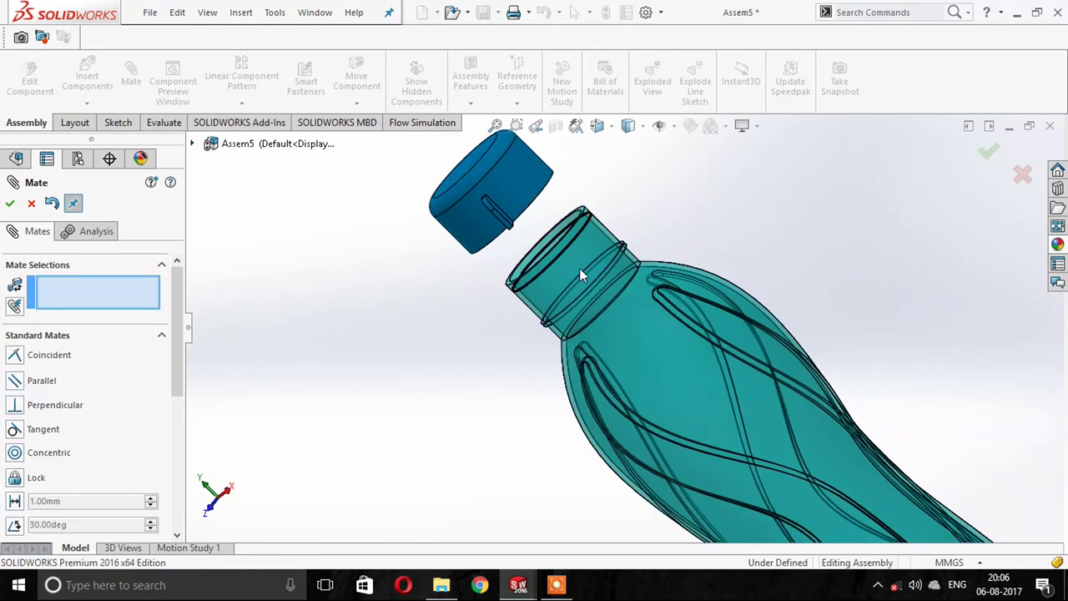
{"action": "scroll", "coordinate": [580, 268], "scroll_direction": "down", "scroll_amount": 1}
{"action": "middle_click_drag", "start_coordinate": [575, 263], "coordinate": [554, 251]}
{"action": "scroll", "coordinate": [554, 250], "scroll_direction": "down", "scroll_amount": 2}
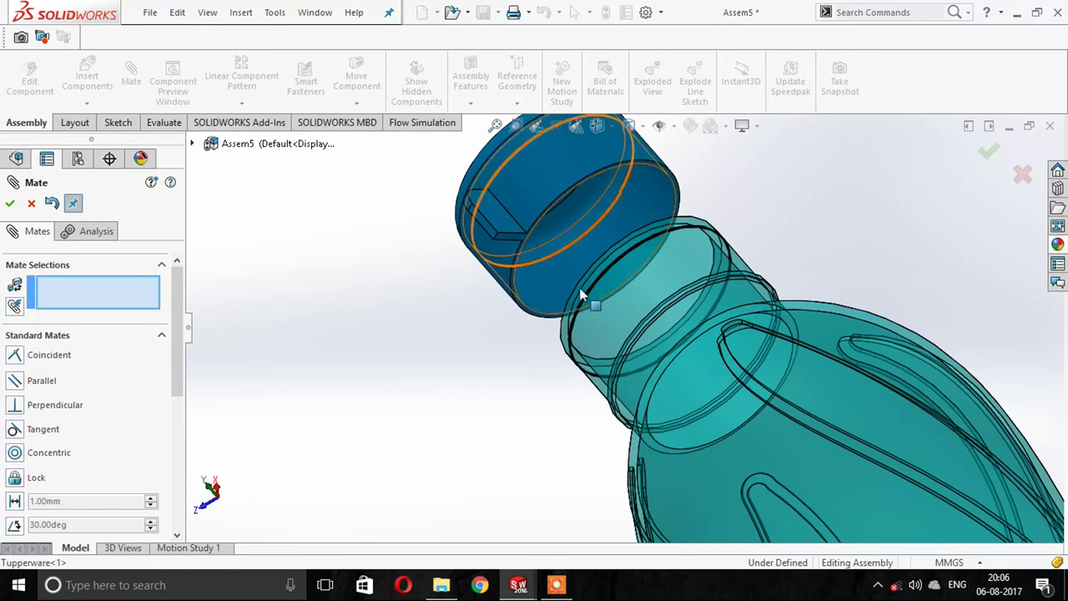
{"action": "scroll", "coordinate": [581, 295], "scroll_direction": "down", "scroll_amount": 2}
{"action": "scroll", "coordinate": [557, 286], "scroll_direction": "up", "scroll_amount": 3}
{"action": "scroll", "coordinate": [600, 263], "scroll_direction": "down", "scroll_amount": 3}
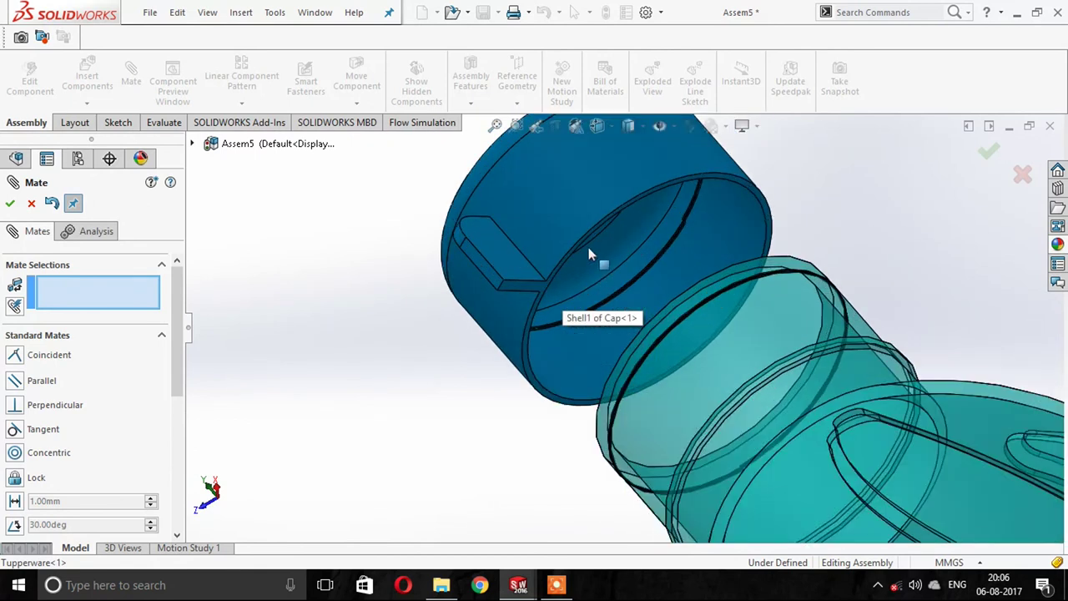
{"action": "scroll", "coordinate": [647, 338], "scroll_direction": "up", "scroll_amount": 2}
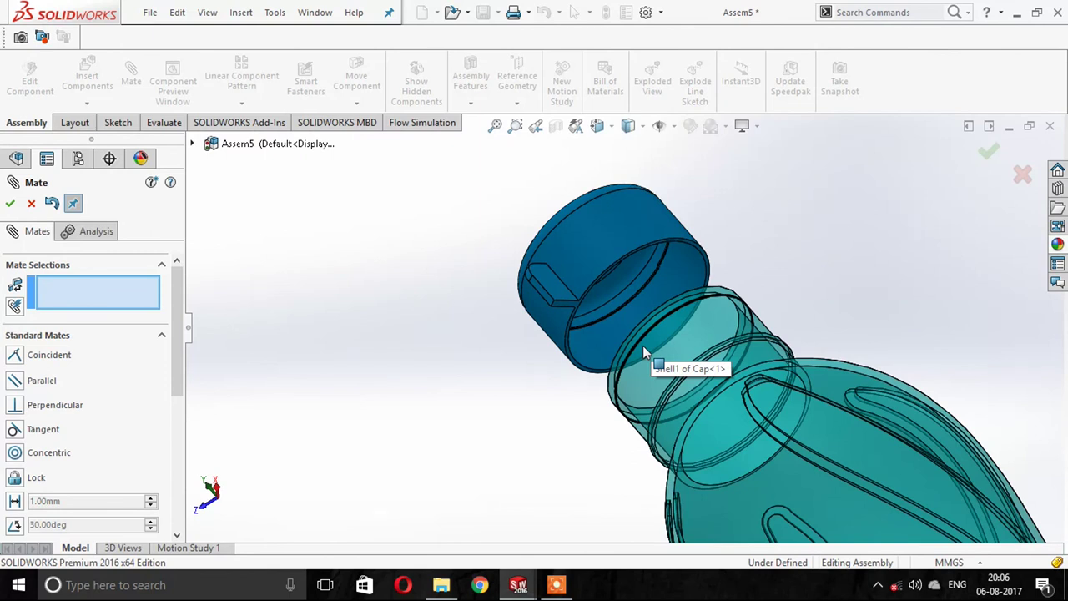
Clear the previous mate and select the cap's inner face for a new mate.
{"action": "key", "text": "Escape"}
{"action": "scroll", "coordinate": [698, 334], "scroll_direction": "down", "scroll_amount": 2}
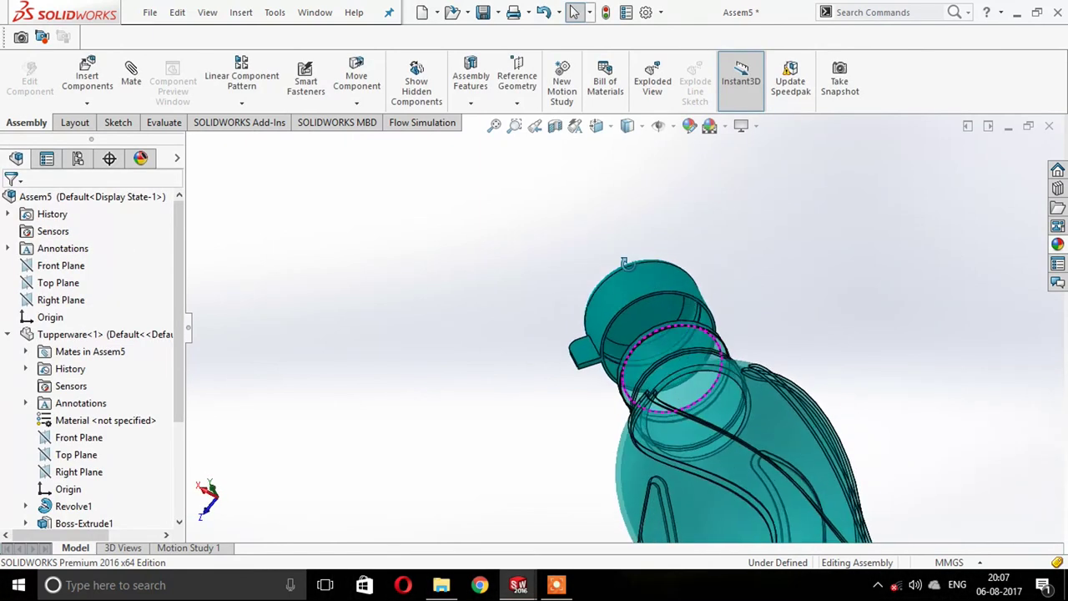
{"action": "scroll", "coordinate": [677, 291], "scroll_direction": "down", "scroll_amount": 2}
{"action": "scroll", "coordinate": [677, 291], "scroll_direction": "down", "scroll_amount": 2}
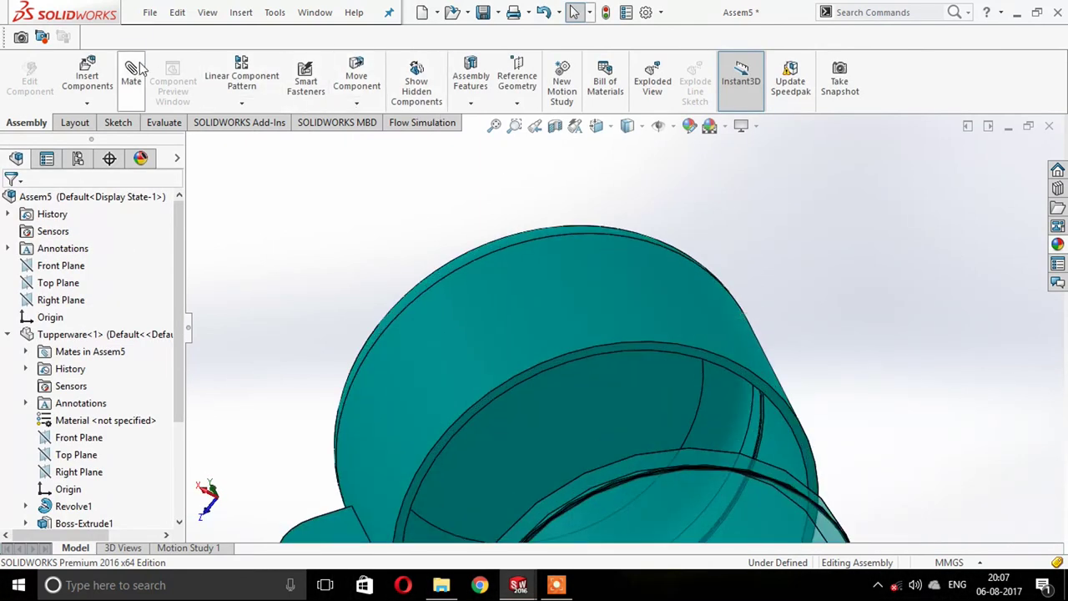
{"action": "left_click", "coordinate": [594, 351]}
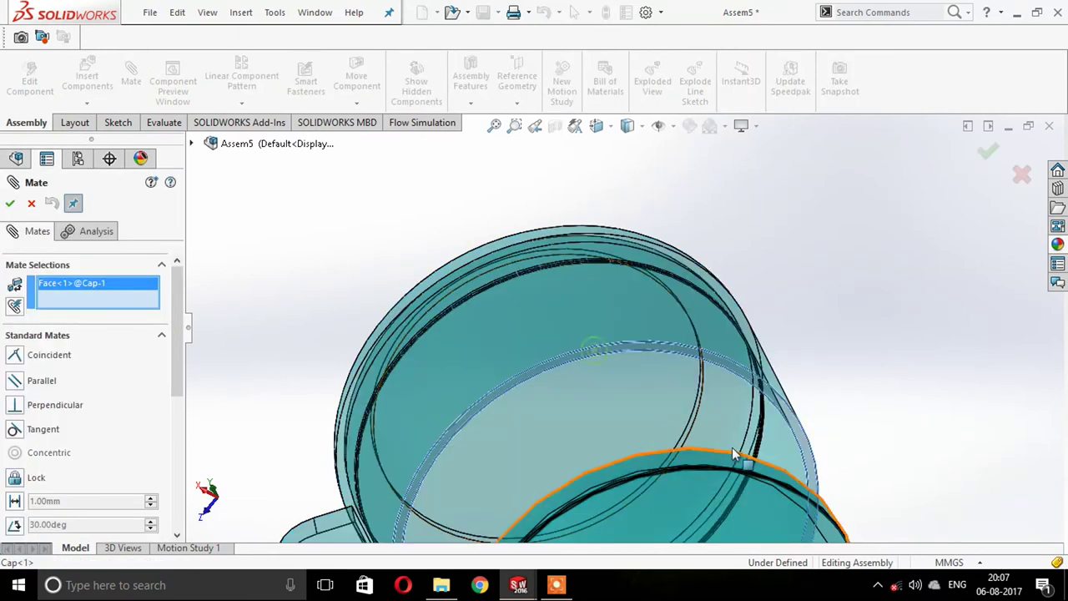
Pick the bottle's Revolve2 neck face and accept the Coincident mate.
{"action": "scroll", "coordinate": [795, 436], "scroll_direction": "up", "scroll_amount": 3}
{"action": "mouse_move", "coordinate": [795, 436]}
{"action": "middle_mouse_down"}
{"action": "mouse_move", "coordinate": [732, 357]}
{"action": "mouse_move", "coordinate": [760, 448]}
{"action": "middle_mouse_up"}
{"action": "scroll", "coordinate": [761, 448], "scroll_direction": "down", "scroll_amount": 2}
{"action": "scroll", "coordinate": [744, 479], "scroll_direction": "down", "scroll_amount": 1}
{"action": "scroll", "coordinate": [744, 478], "scroll_direction": "down", "scroll_amount": 2}
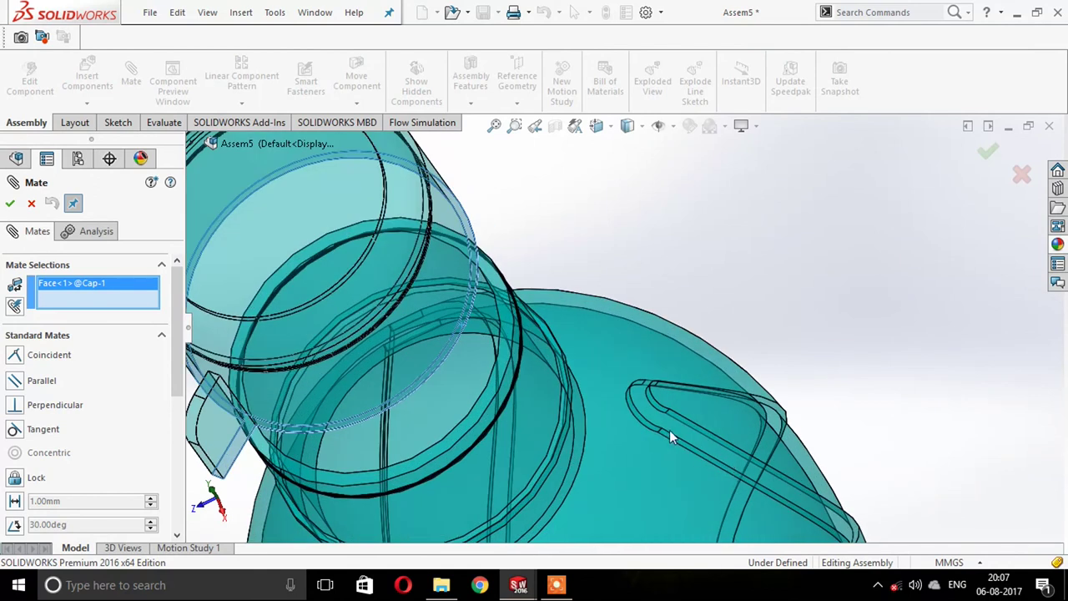
{"action": "scroll", "coordinate": [556, 434], "scroll_direction": "down", "scroll_amount": 1}
{"action": "scroll", "coordinate": [561, 430], "scroll_direction": "down", "scroll_amount": 2}
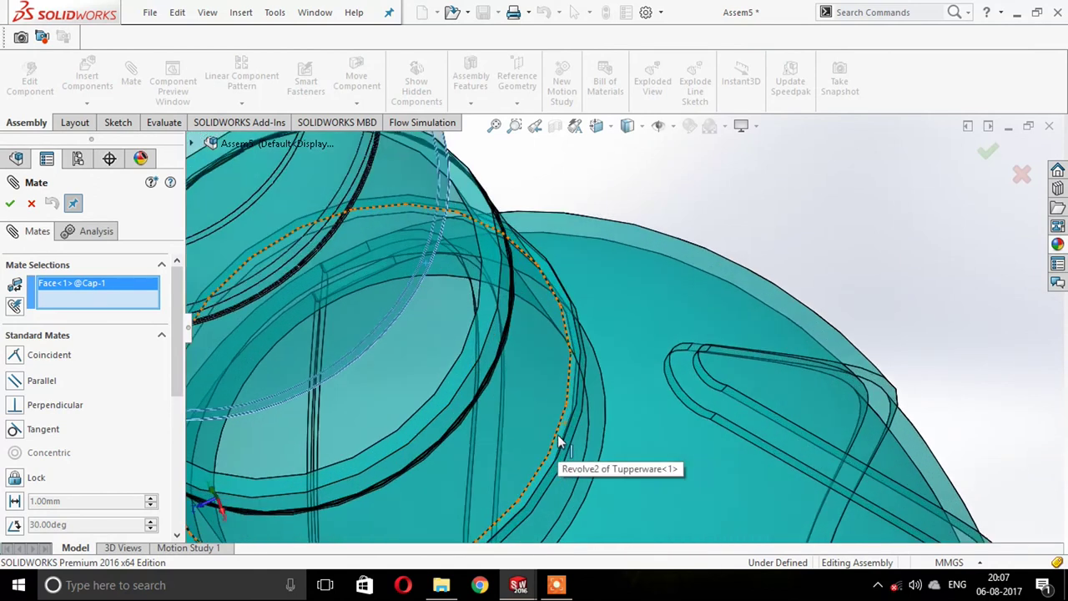
{"action": "scroll", "coordinate": [569, 423], "scroll_direction": "down", "scroll_amount": 2}
{"action": "left_click", "coordinate": [569, 423]}
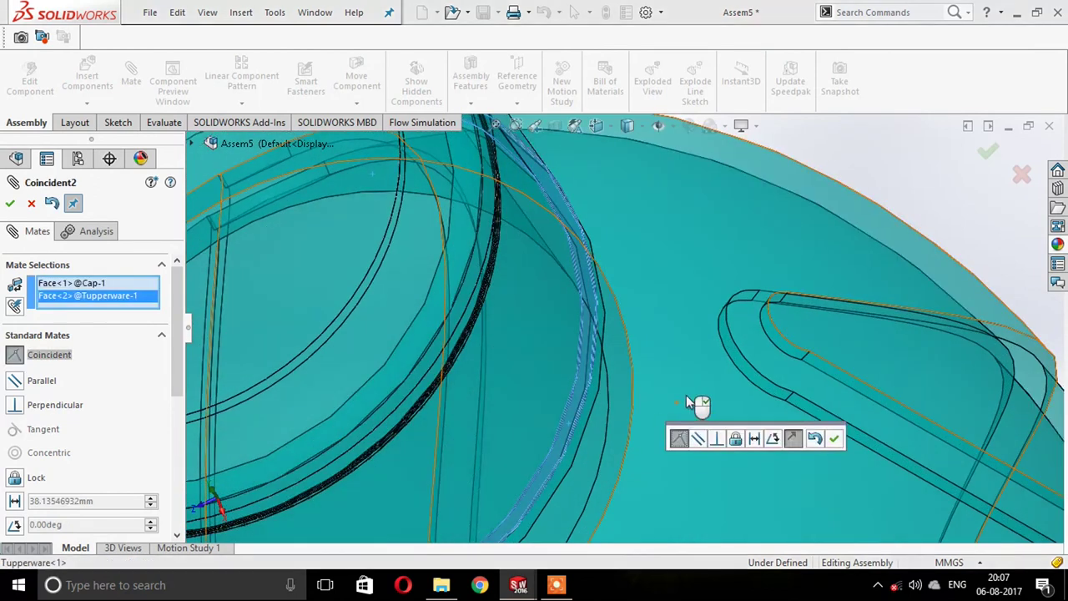
{"action": "left_click", "coordinate": [833, 442]}
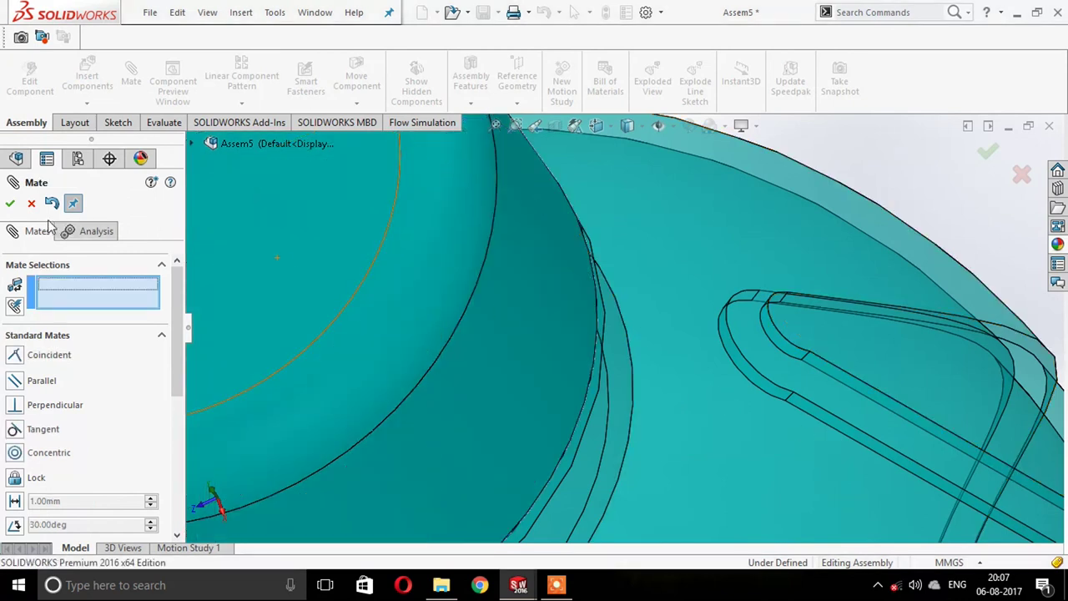
Close the Mate PropertyManager and zoom out on the capped bottle.
{"action": "left_click", "coordinate": [10, 205]}
{"action": "scroll", "coordinate": [463, 300], "scroll_direction": "up", "scroll_amount": 3}
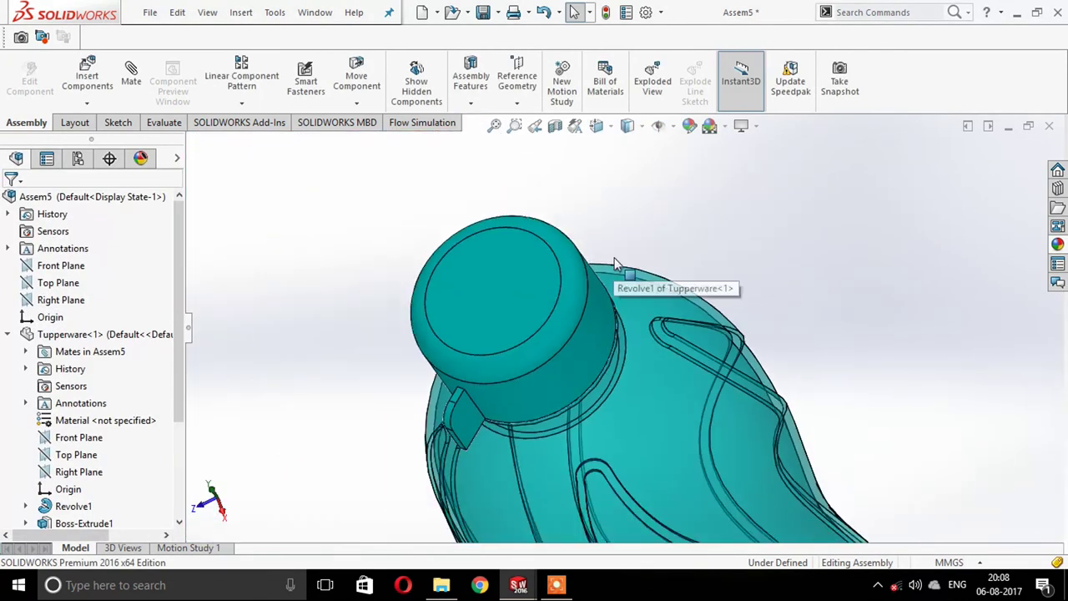
{"action": "scroll", "coordinate": [522, 308], "scroll_direction": "up", "scroll_amount": 2}
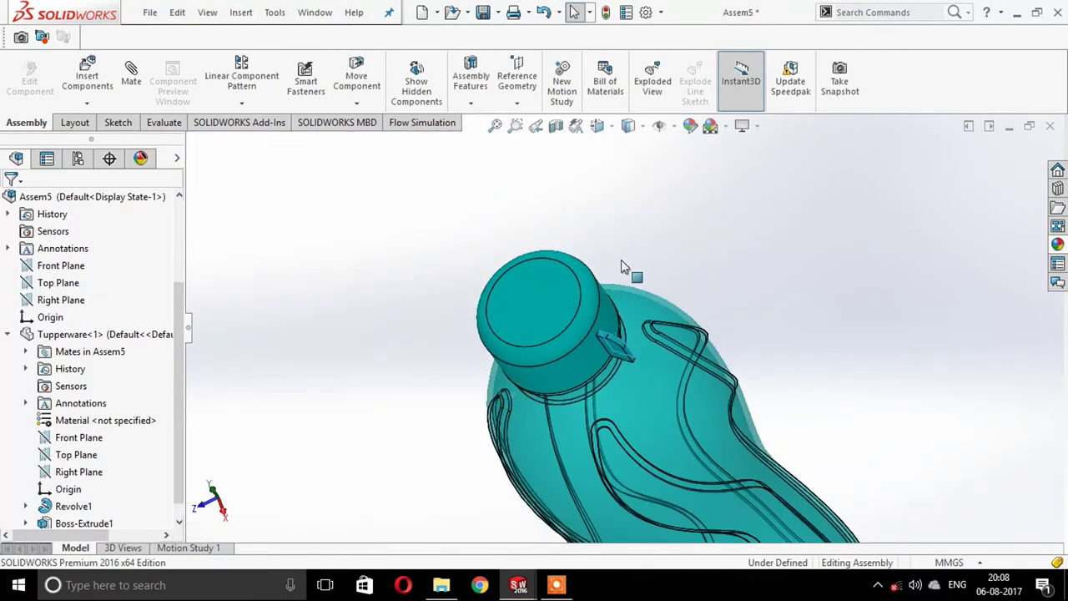